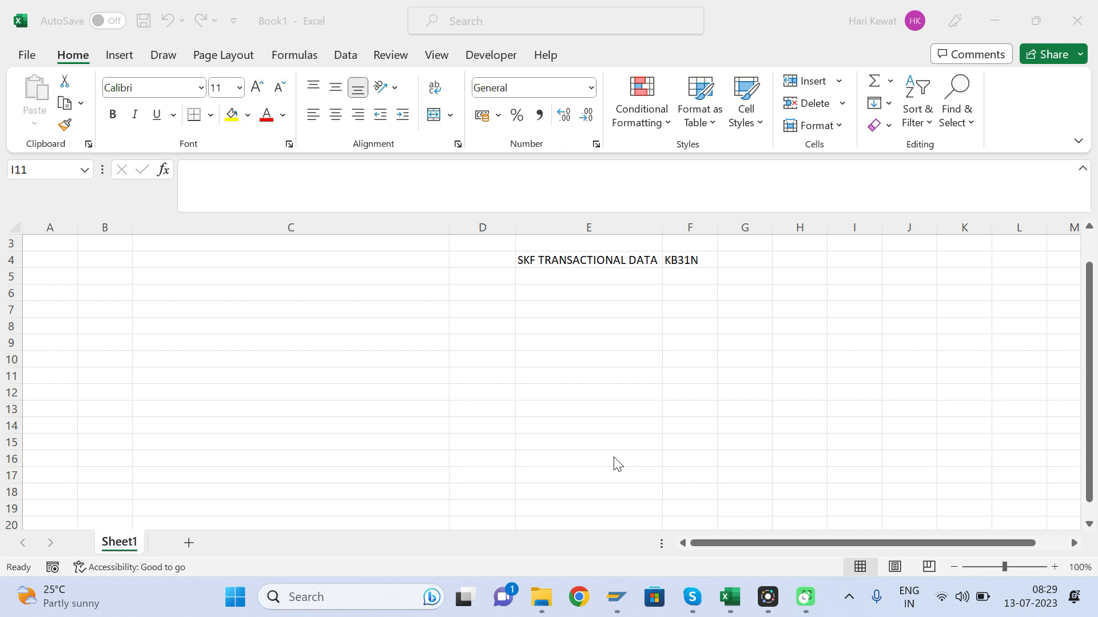
Review the SKF master data and SKF transactional data entries with their transaction codes in columns E and F.
{"action": "left_click", "coordinate": [621, 283]}
{"action": "left_click", "coordinate": [602, 273]}
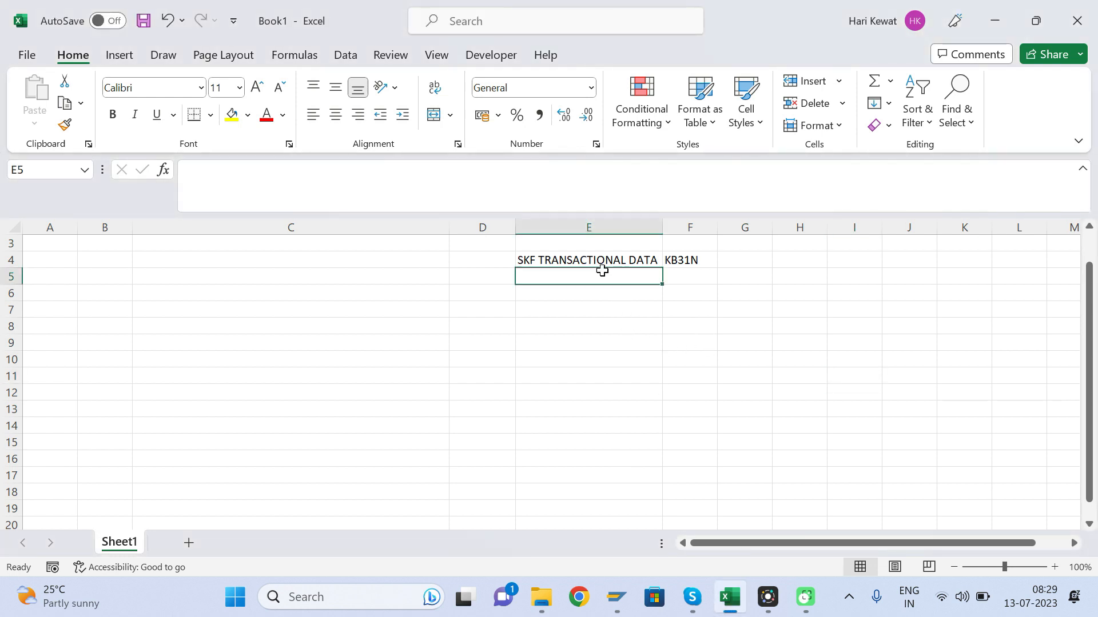
{"action": "key", "text": "Up"}
{"action": "key", "text": "Up"}
{"action": "key", "text": "Up"}
{"action": "key", "text": "Up"}
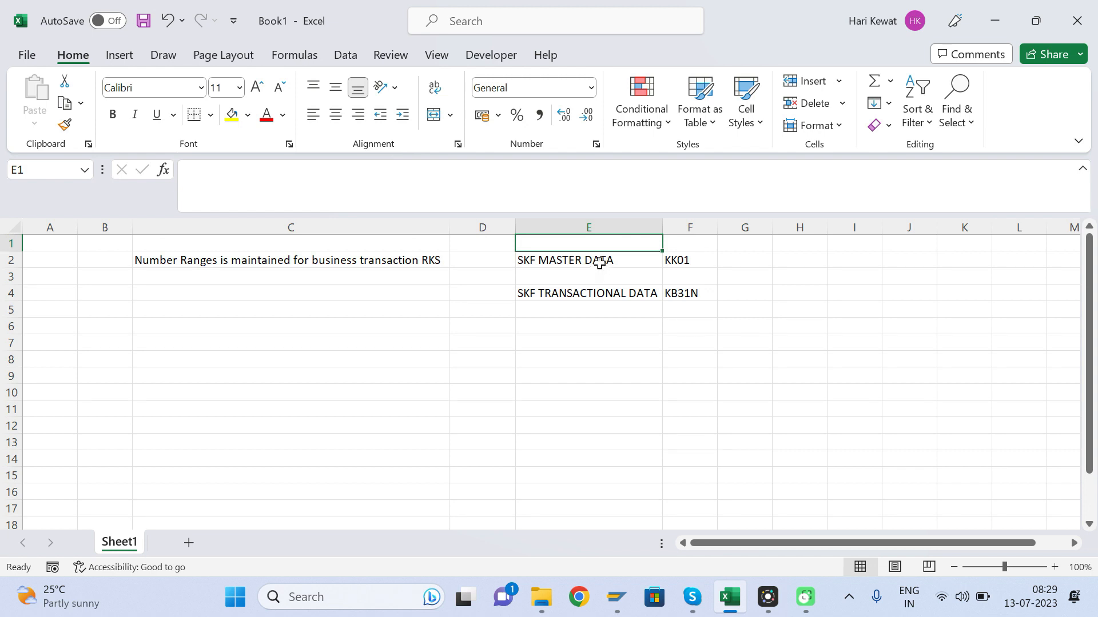
{"action": "left_click", "coordinate": [596, 259]}
{"action": "left_click", "coordinate": [562, 295]}
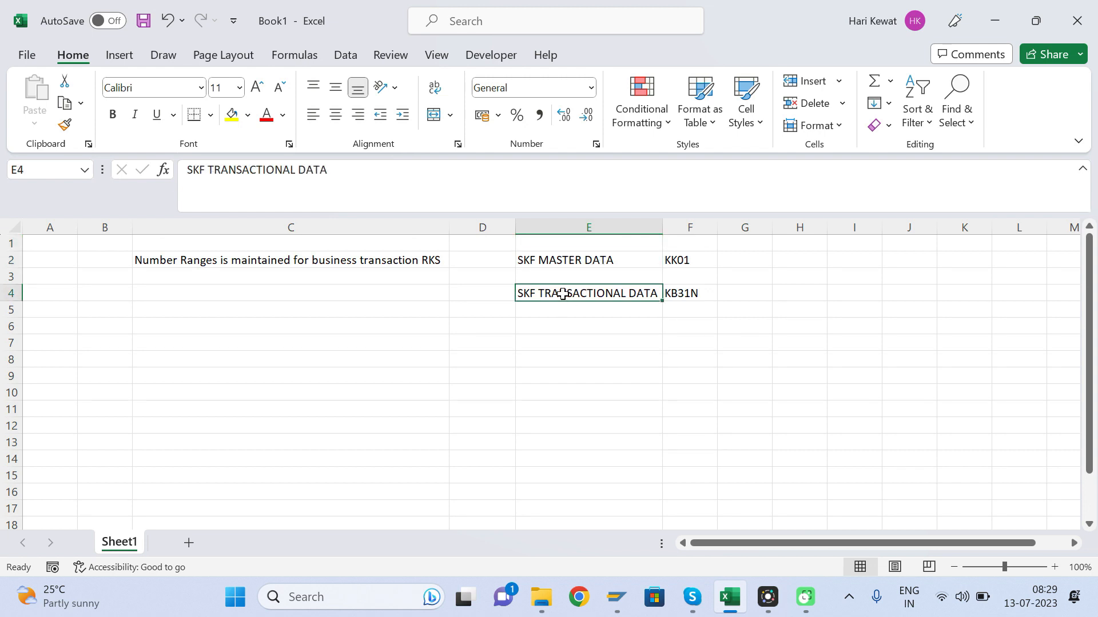
{"action": "left_click", "coordinate": [576, 260]}
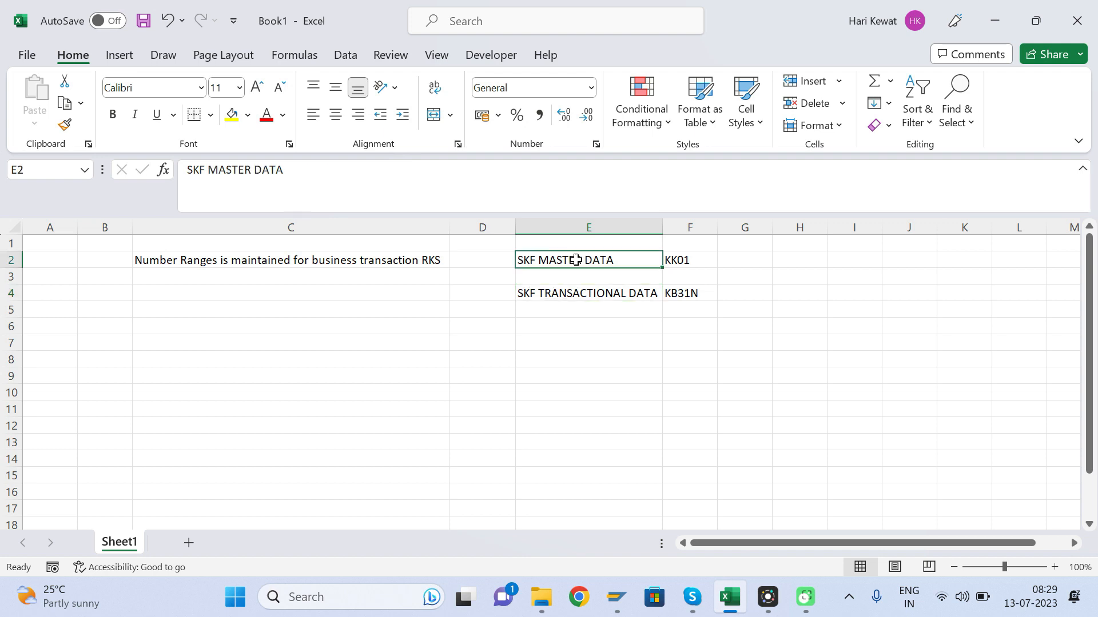
{"action": "left_click", "coordinate": [684, 259]}
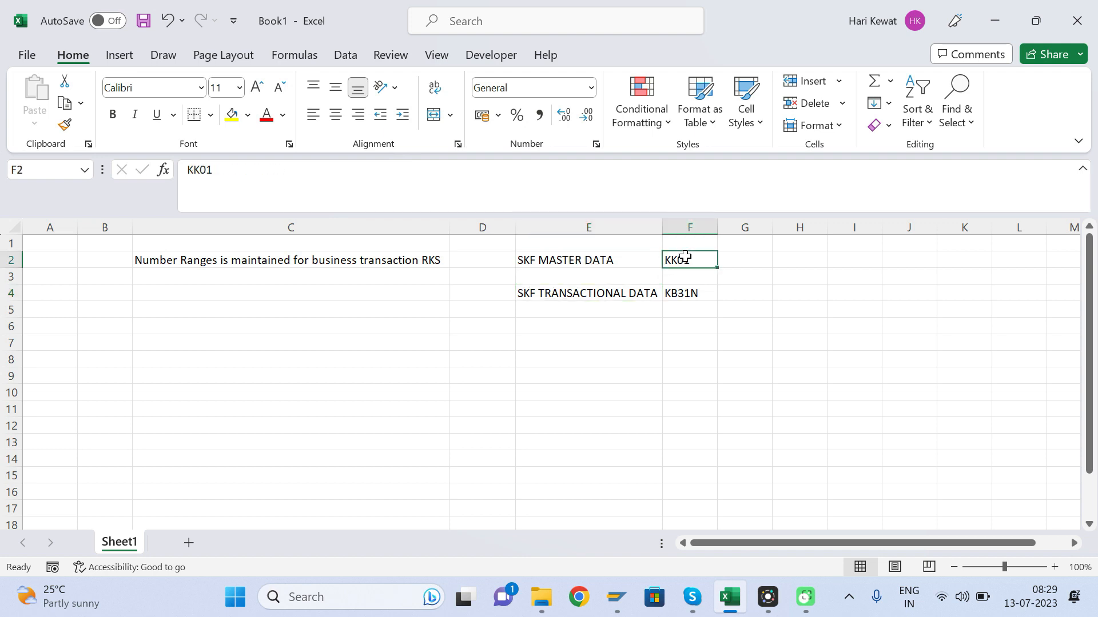
{"action": "left_click", "coordinate": [606, 292]}
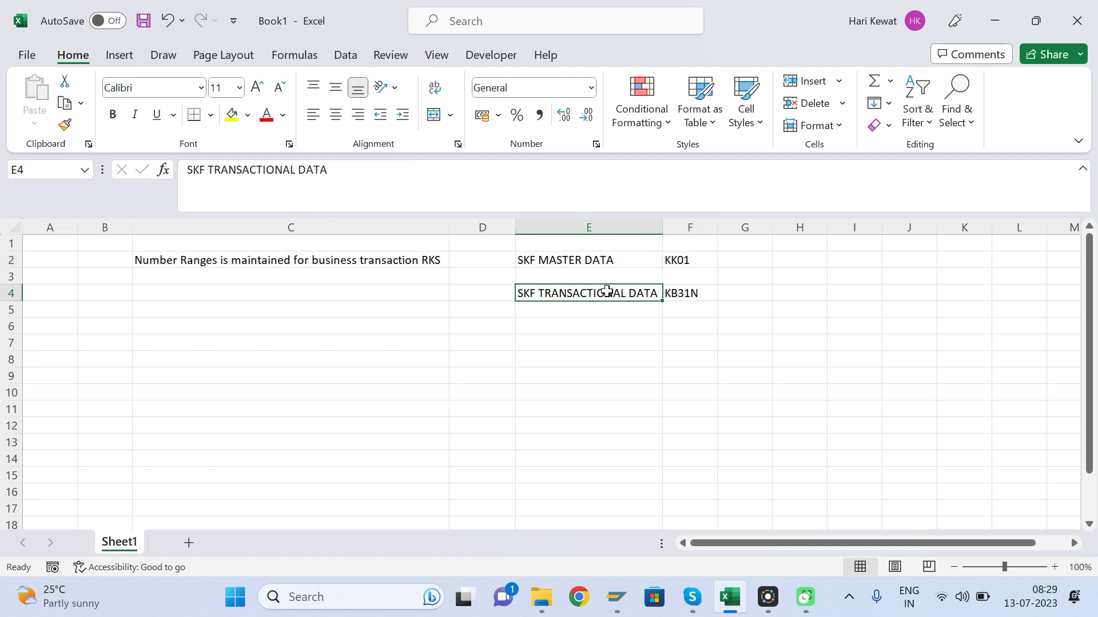
{"action": "left_click", "coordinate": [690, 292]}
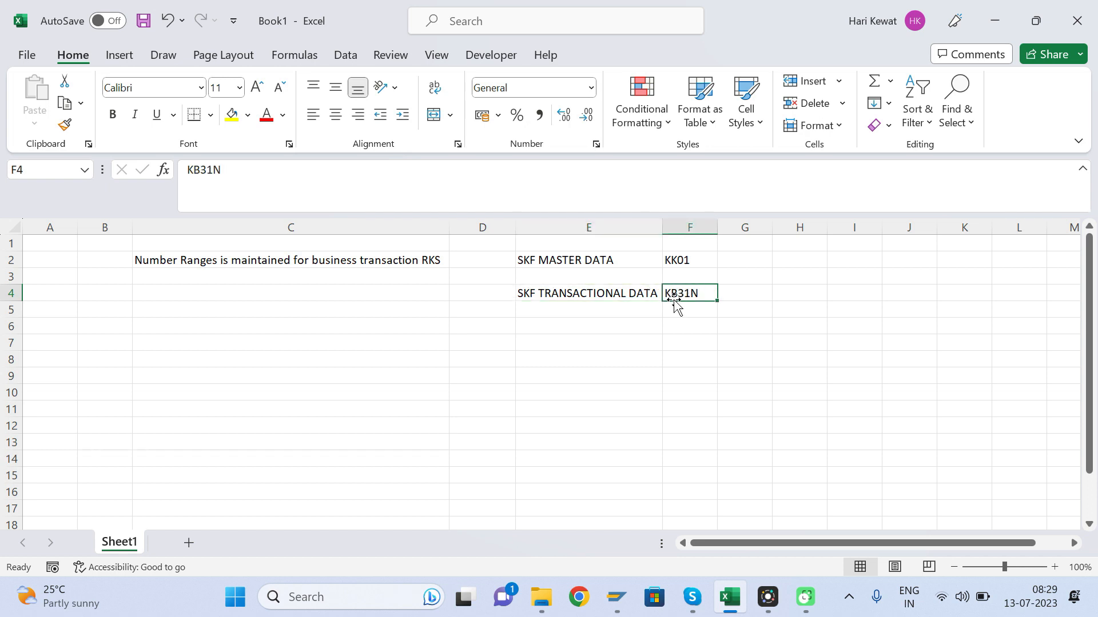
{"action": "left_click", "coordinate": [687, 260]}
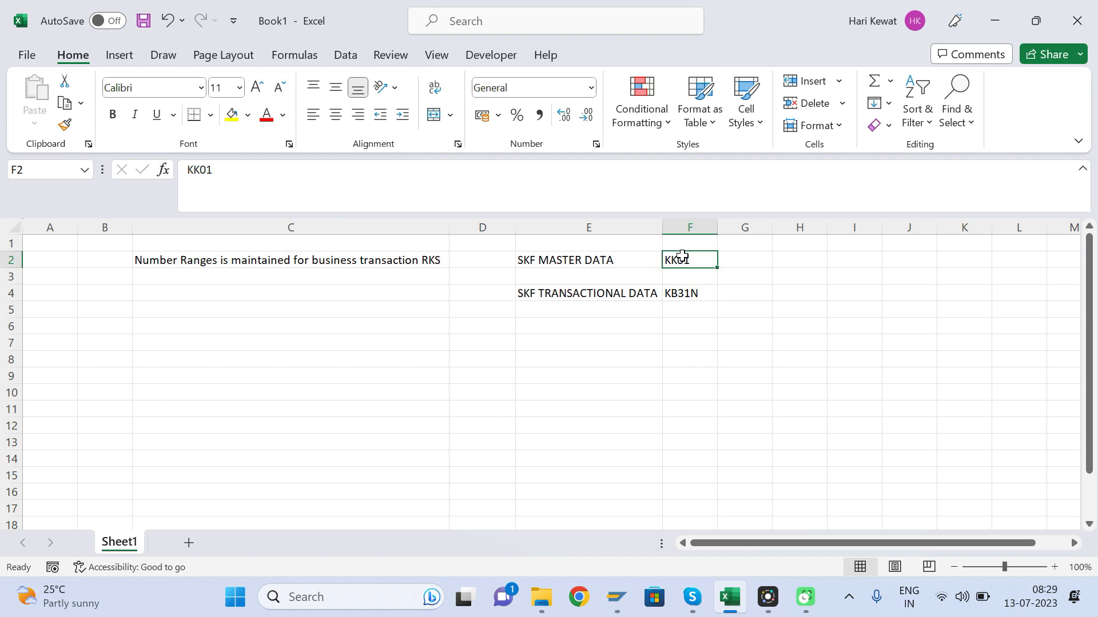
{"action": "left_click", "coordinate": [680, 293]}
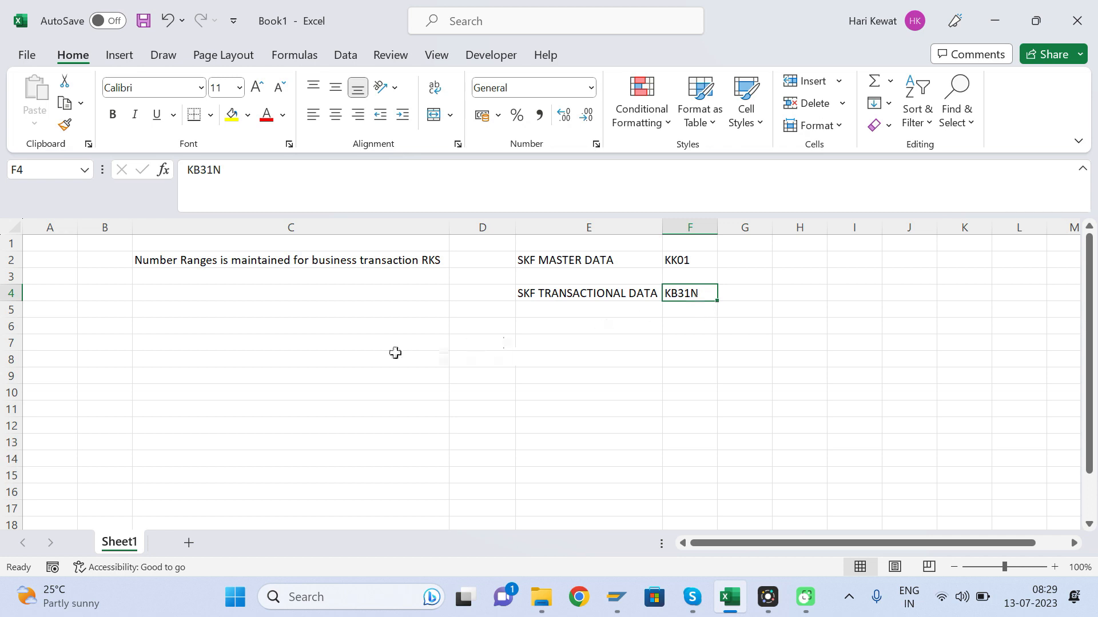
Enter the heading "Statistical Key Figure" in cell C8.
{"action": "left_click", "coordinate": [376, 354]}
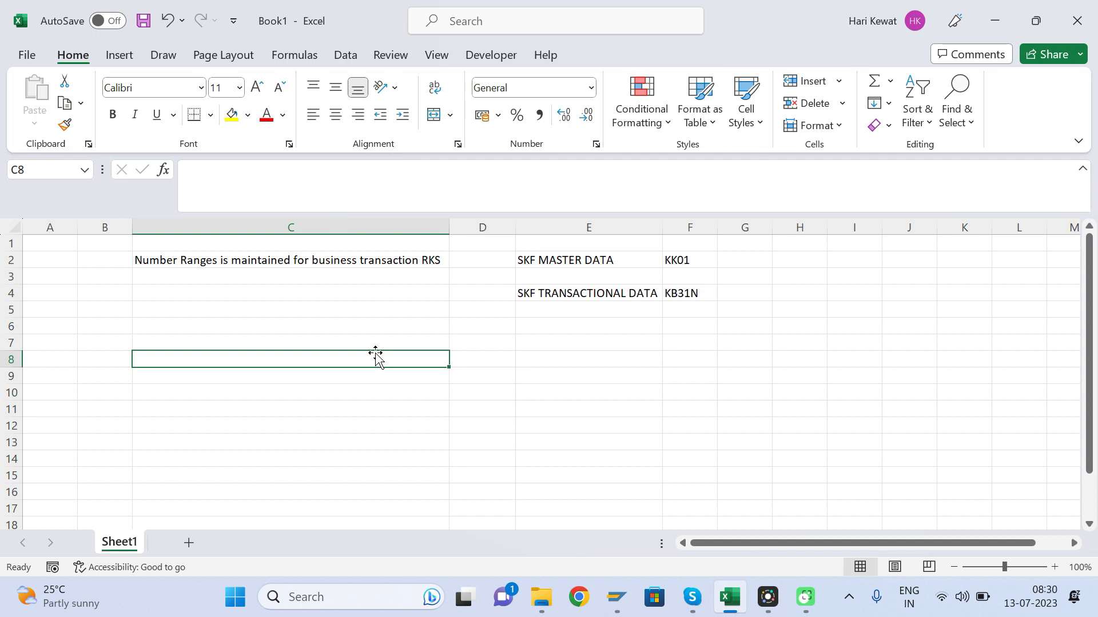
{"action": "type", "text": "S"}
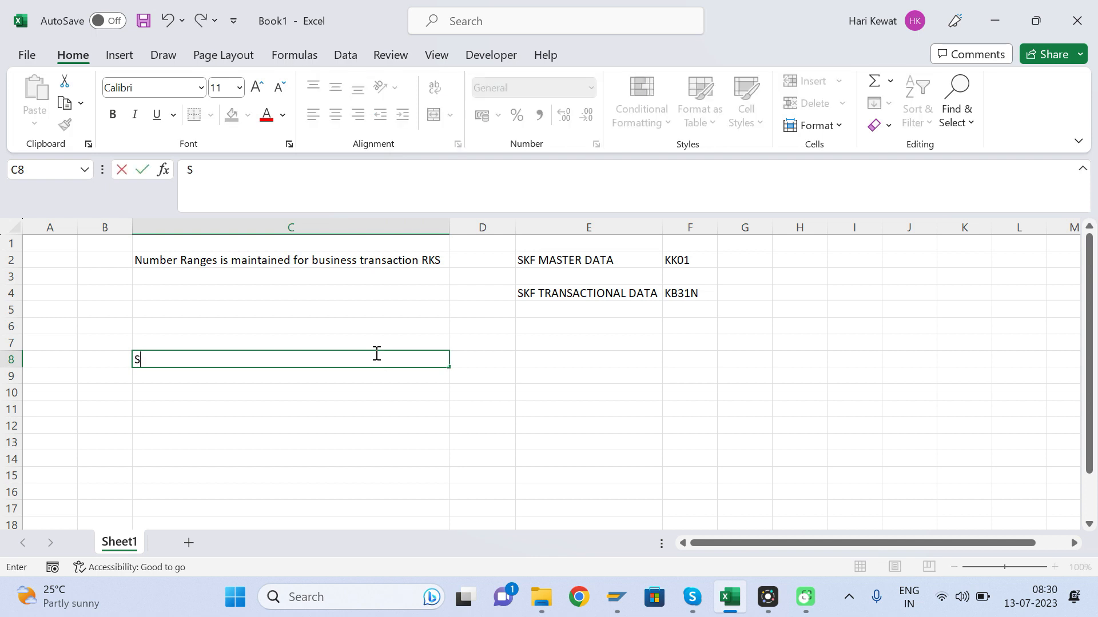
{"action": "type", "text": "tatistical K"}
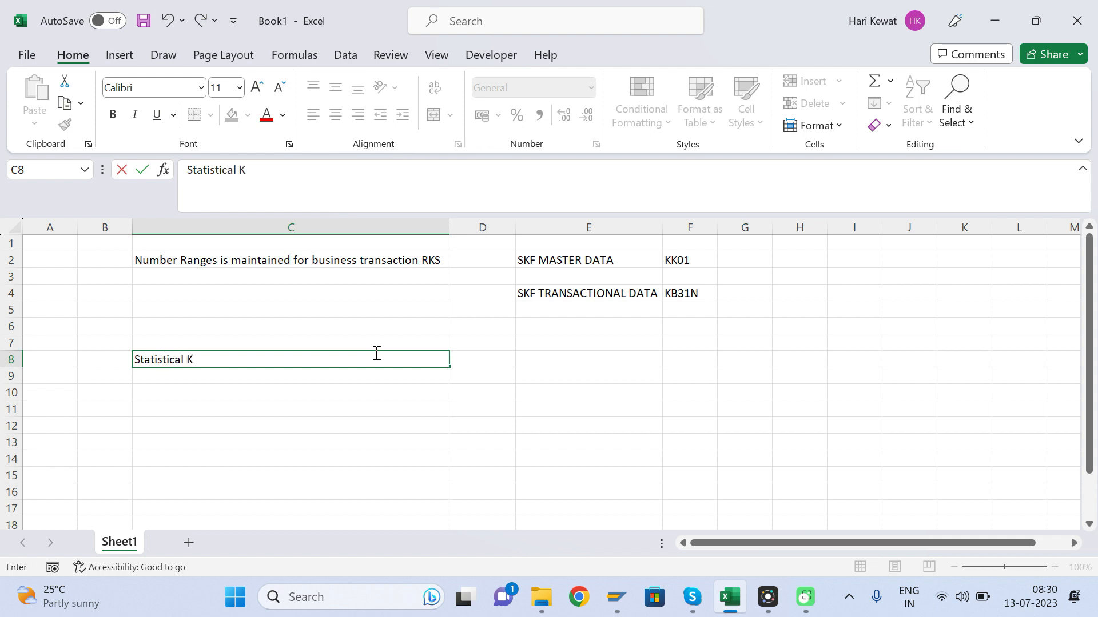
{"action": "type", "text": "ey Figure"}
{"action": "key", "text": "Return"}
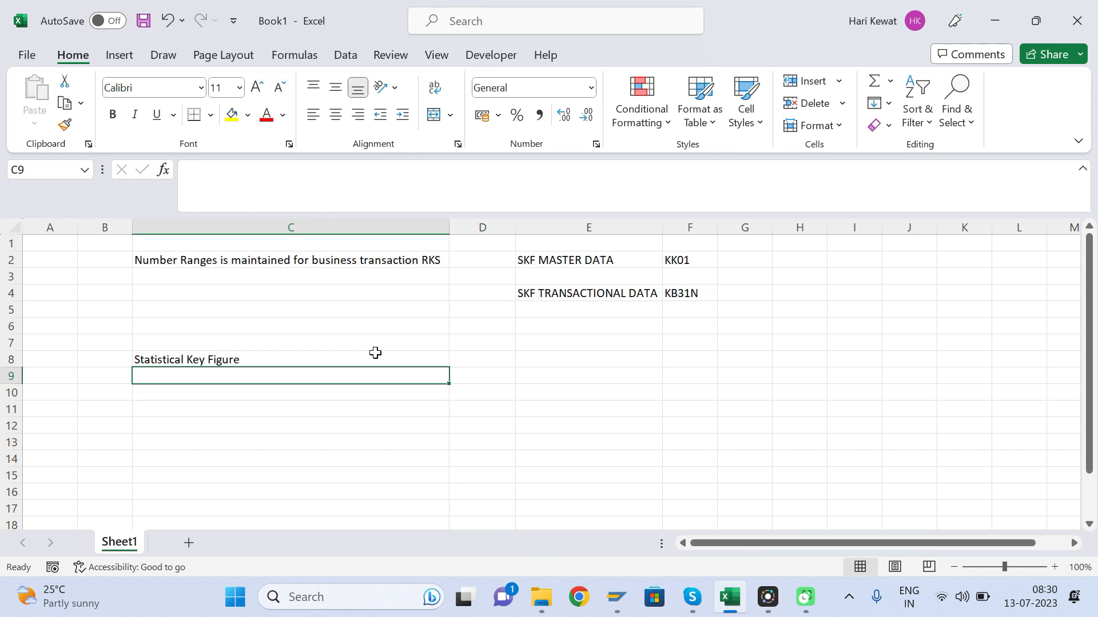
Enter "Electricity Exp" in cell C14 and its amount, 1000, in cell D14.
{"action": "left_click", "coordinate": [375, 353]}
{"action": "key", "text": "Down"}
{"action": "key", "text": "Down"}
{"action": "key", "text": "Down"}
{"action": "key", "text": "Down"}
{"action": "key", "text": "Down"}
{"action": "key", "text": "Down"}
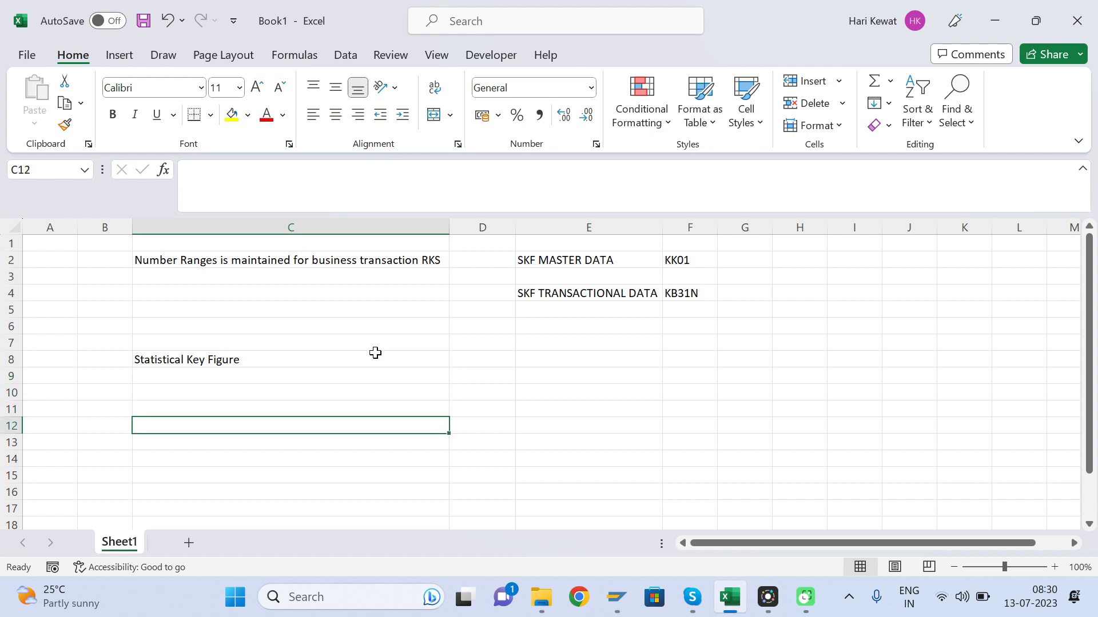
{"action": "key", "text": "Up"}
{"action": "key", "text": "Down"}
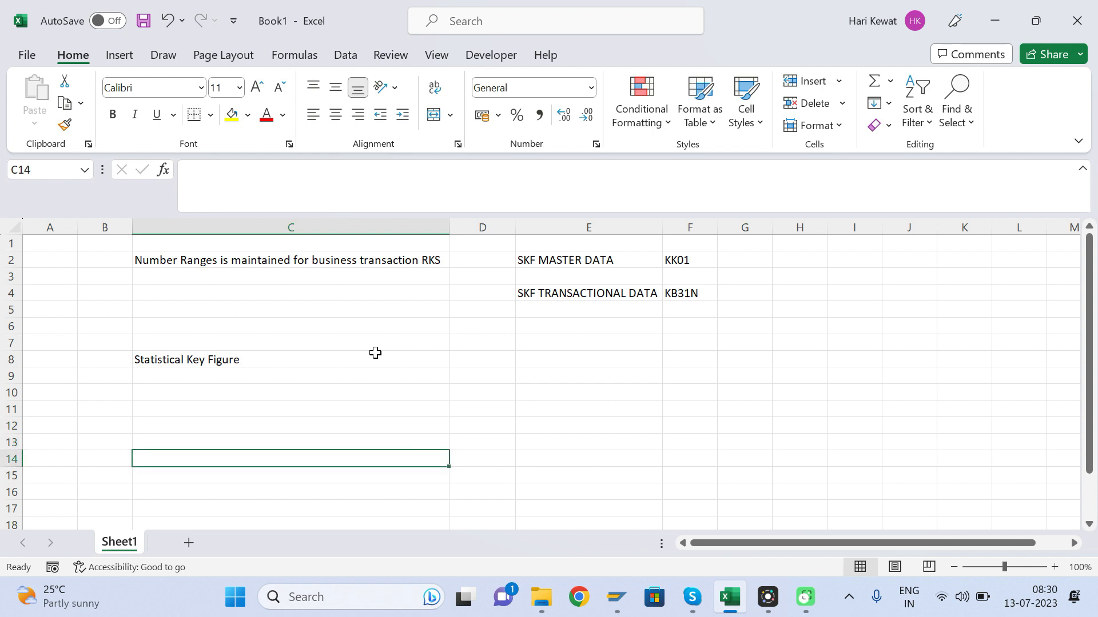
{"action": "type", "text": "El"}
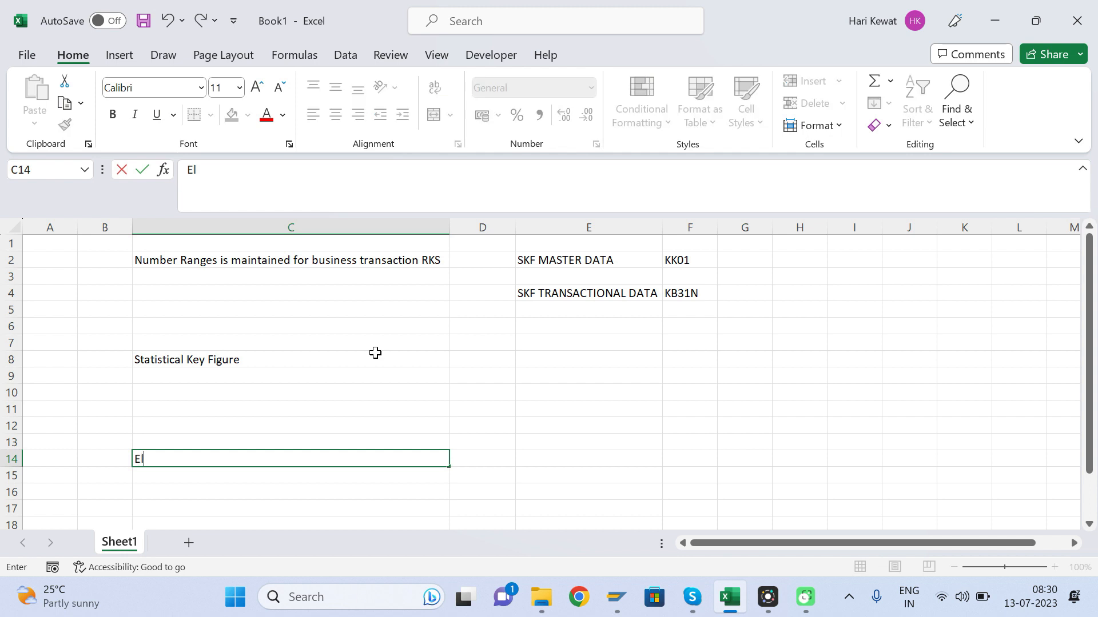
{"action": "type", "text": "ectricity Exp"}
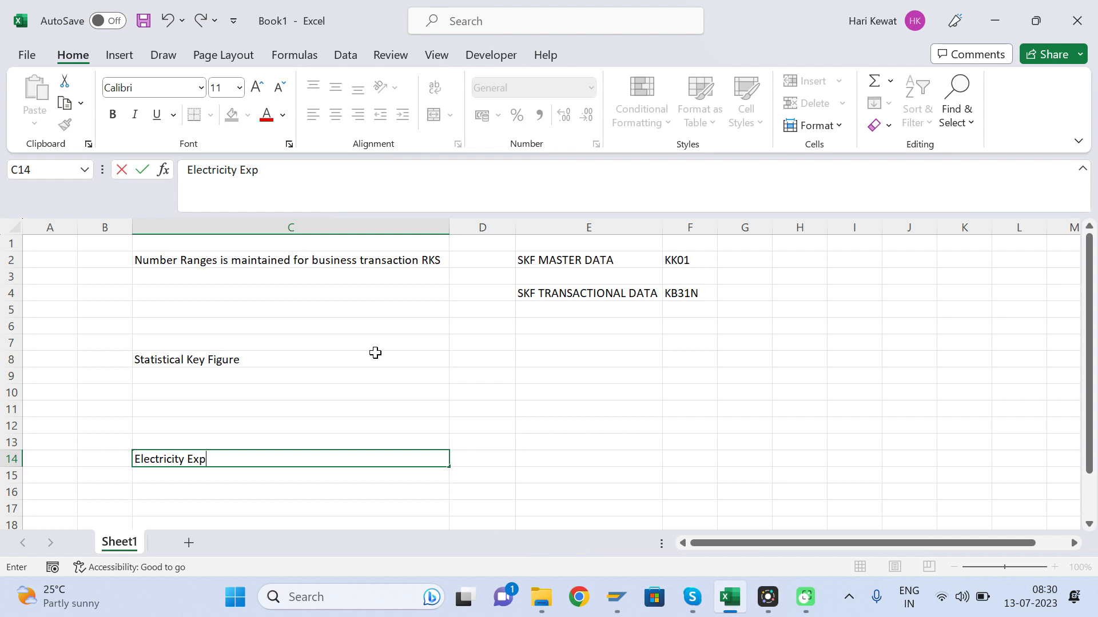
{"action": "key", "text": "Tab"}
{"action": "type", "text": "1000"}
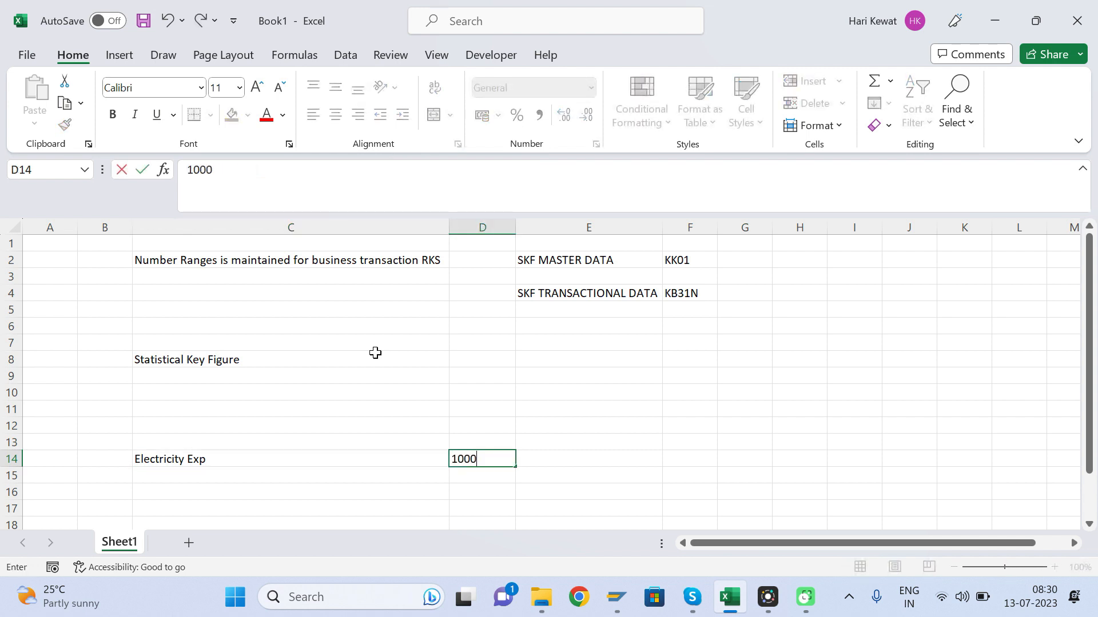
{"action": "key", "text": "Tab"}
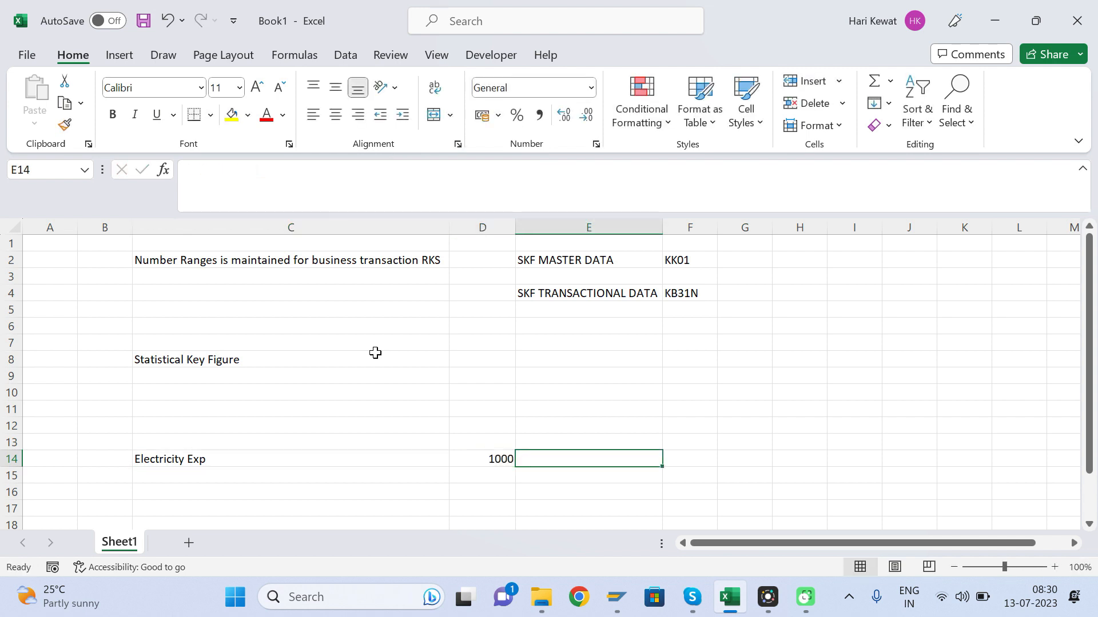
Enter "Com Center" in cell E14 beside the electricity expense amount.
{"action": "type", "text": "Com"}
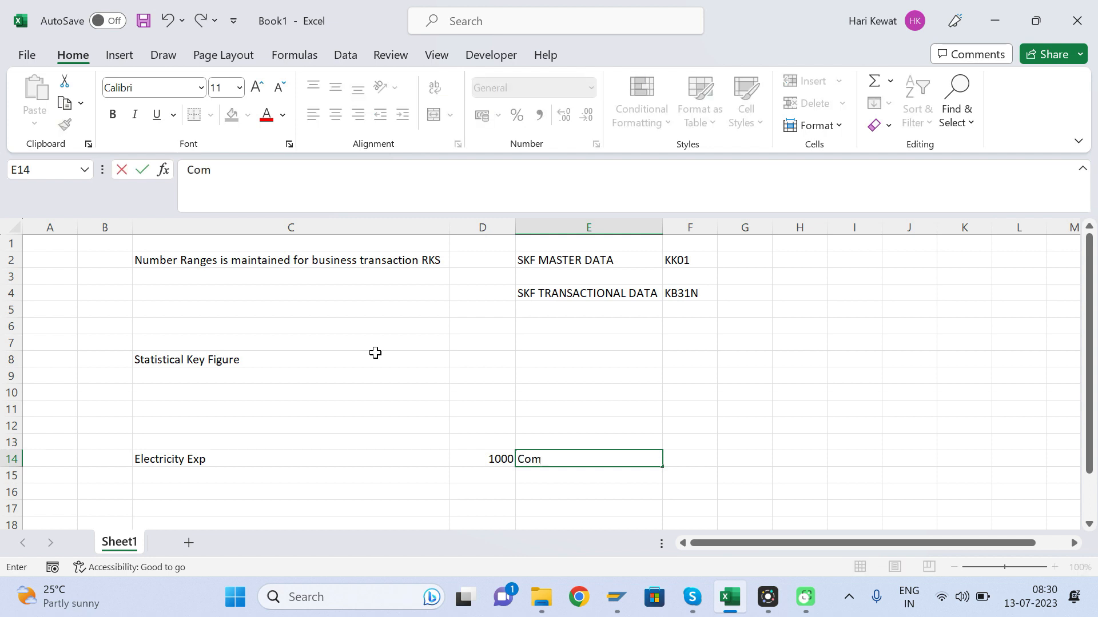
{"action": "type", "text": " Center"}
{"action": "key", "text": "Return"}
{"action": "key", "text": "Up"}
{"action": "key", "text": "Right"}
{"action": "key", "text": "Right"}
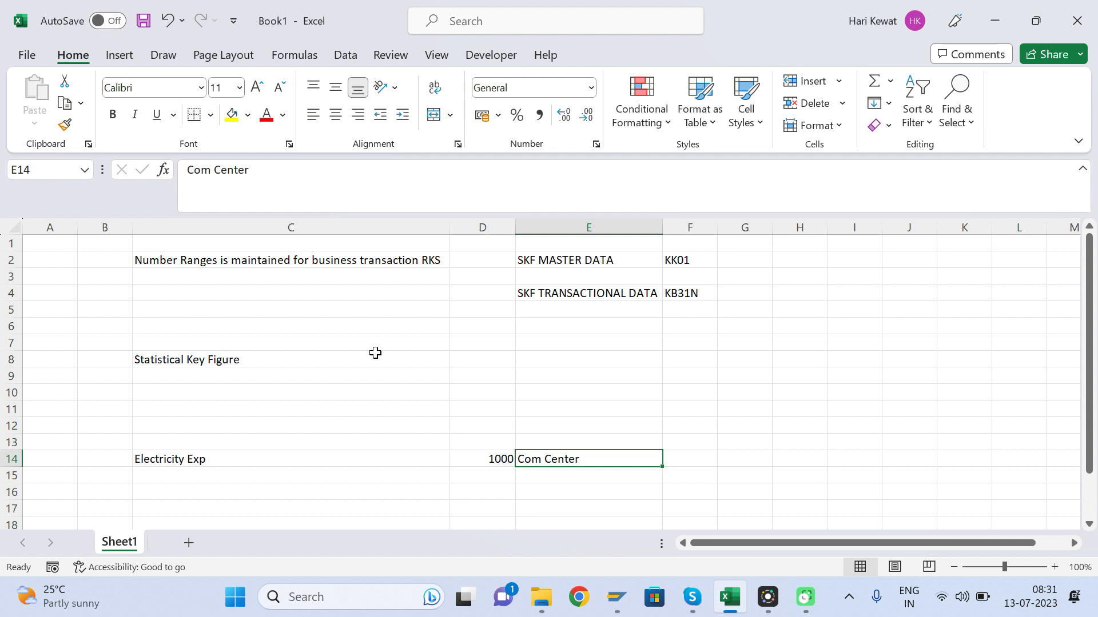
Enter the first receiving cost center, "CC1", in cell I10.
{"action": "left_click", "coordinate": [499, 447]}
{"action": "key", "text": "Down"}
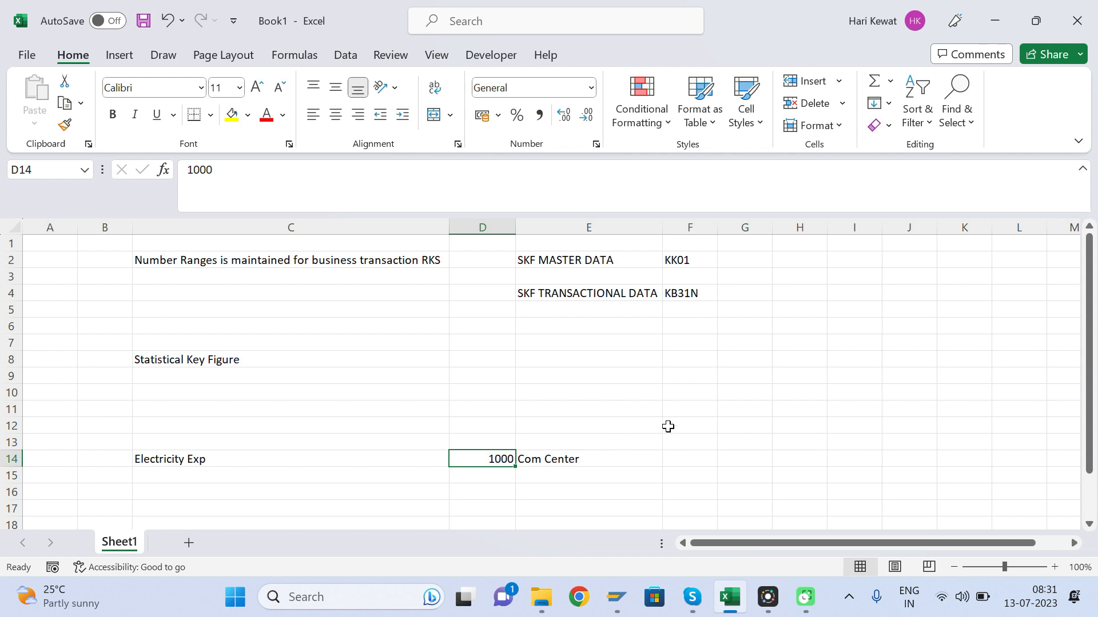
{"action": "left_click", "coordinate": [709, 424]}
{"action": "key", "text": "Right"}
{"action": "key", "text": "Right"}
{"action": "key", "text": "Up"}
{"action": "key", "text": "Up"}
{"action": "key", "text": "Right"}
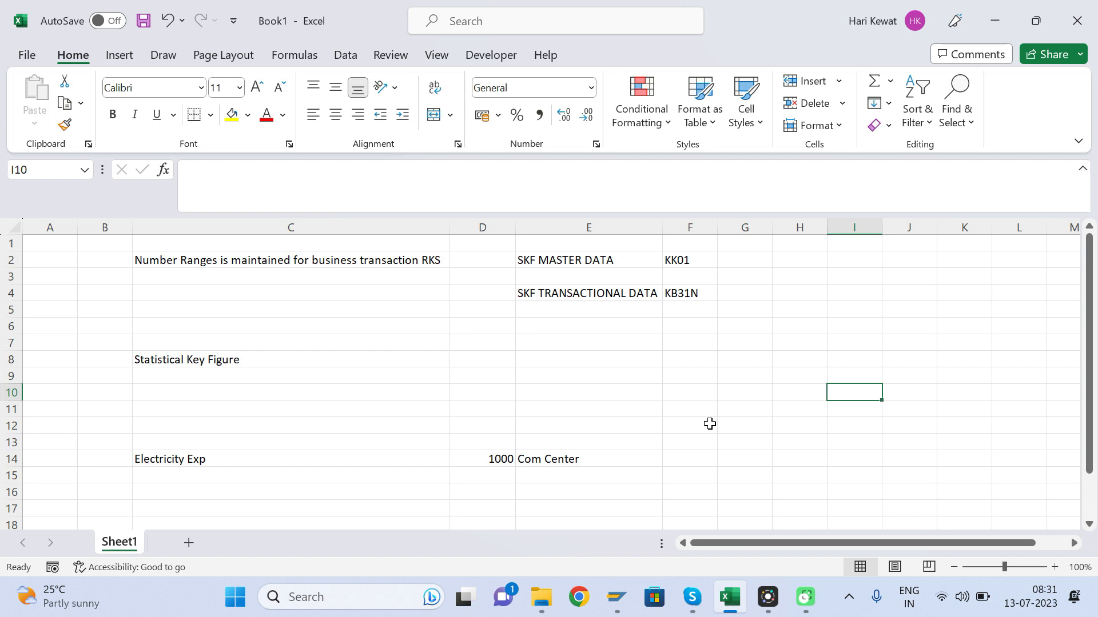
{"action": "type", "text": "CC1"}
{"action": "key", "text": "Return"}
Enter the second receiving cost center, "CC2", in cell I17.
{"action": "key", "text": "Down"}
{"action": "key", "text": "Down"}
{"action": "key", "text": "Down"}
{"action": "key", "text": "Down"}
{"action": "key", "text": "Down"}
{"action": "key", "text": "Down"}
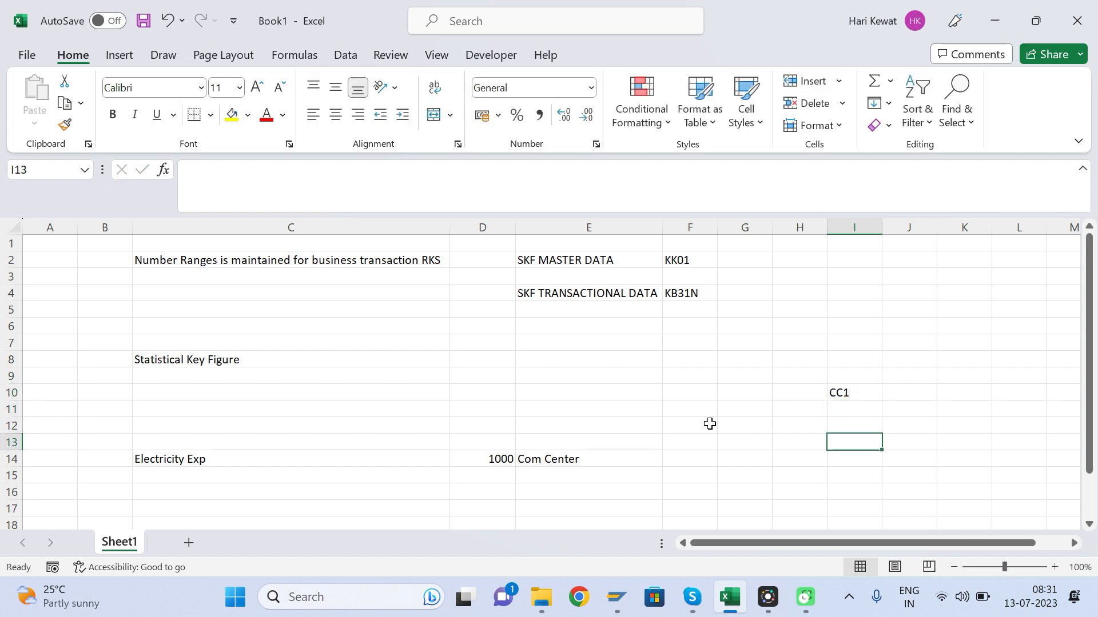
{"action": "type", "text": "CC2"}
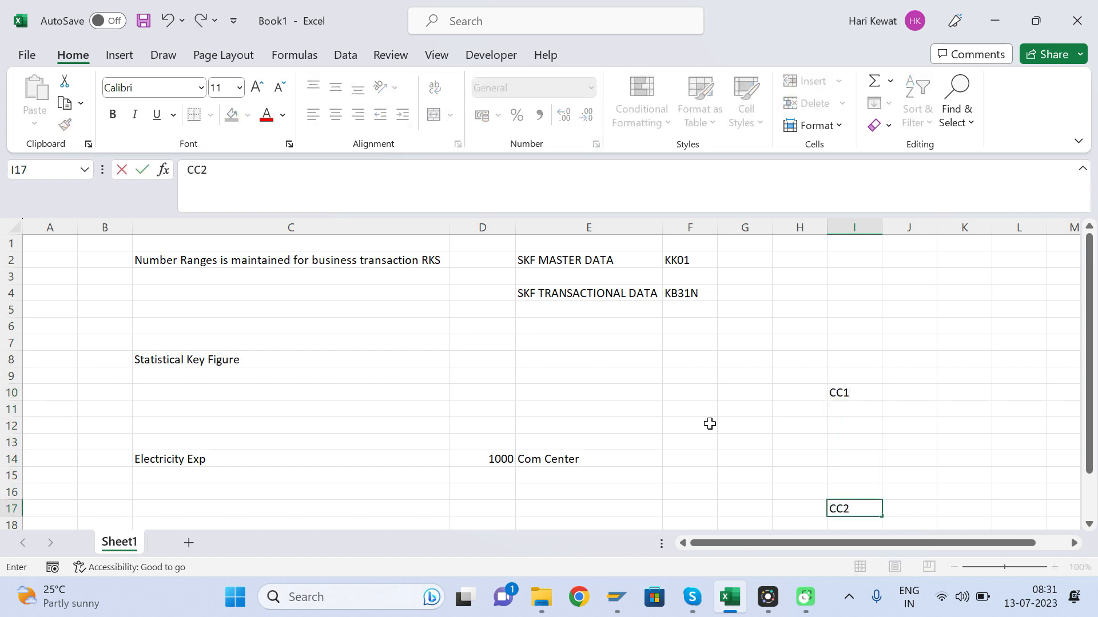
{"action": "key", "text": "Return"}
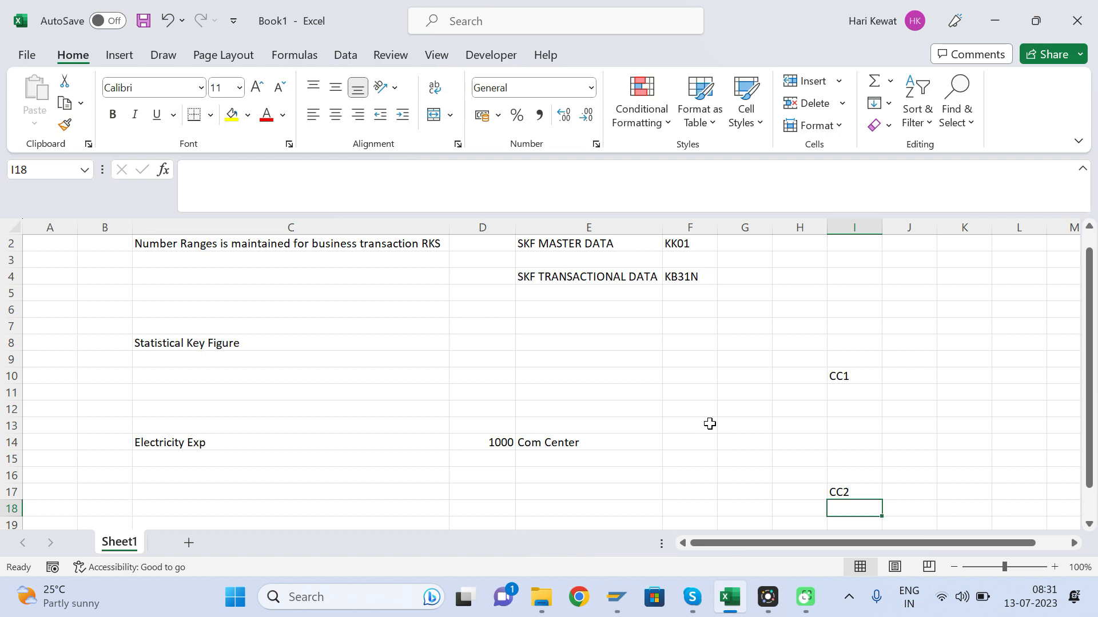
Examine the electricity expense amount in D14 against the two cost centers CC1 and CC2.
{"action": "left_click", "coordinate": [503, 443]}
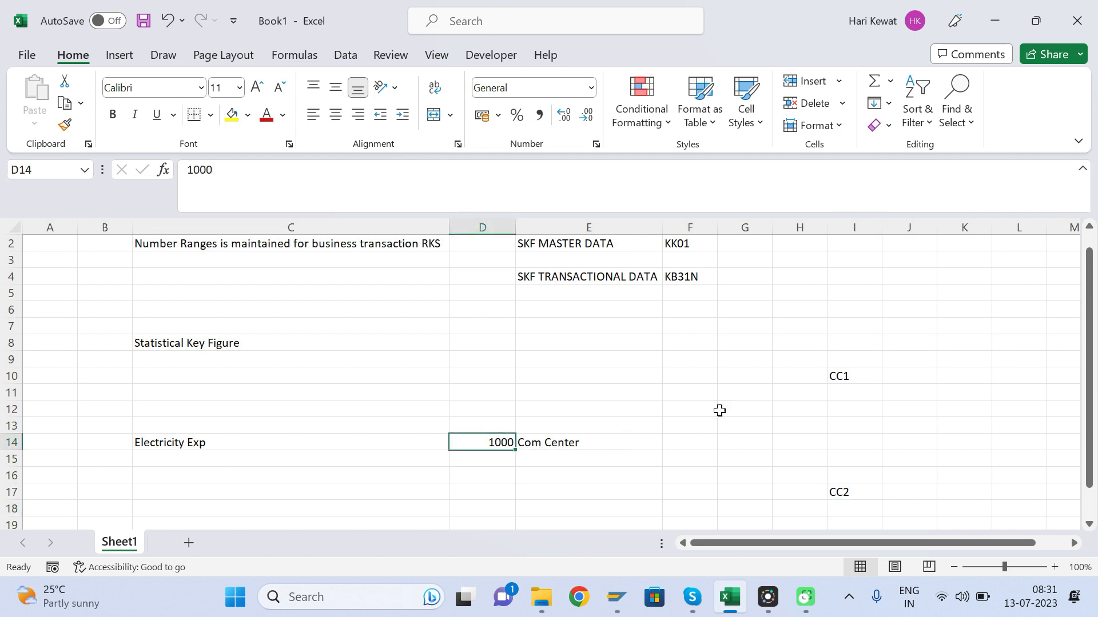
{"action": "left_click", "coordinate": [845, 376]}
{"action": "left_click", "coordinate": [852, 488]}
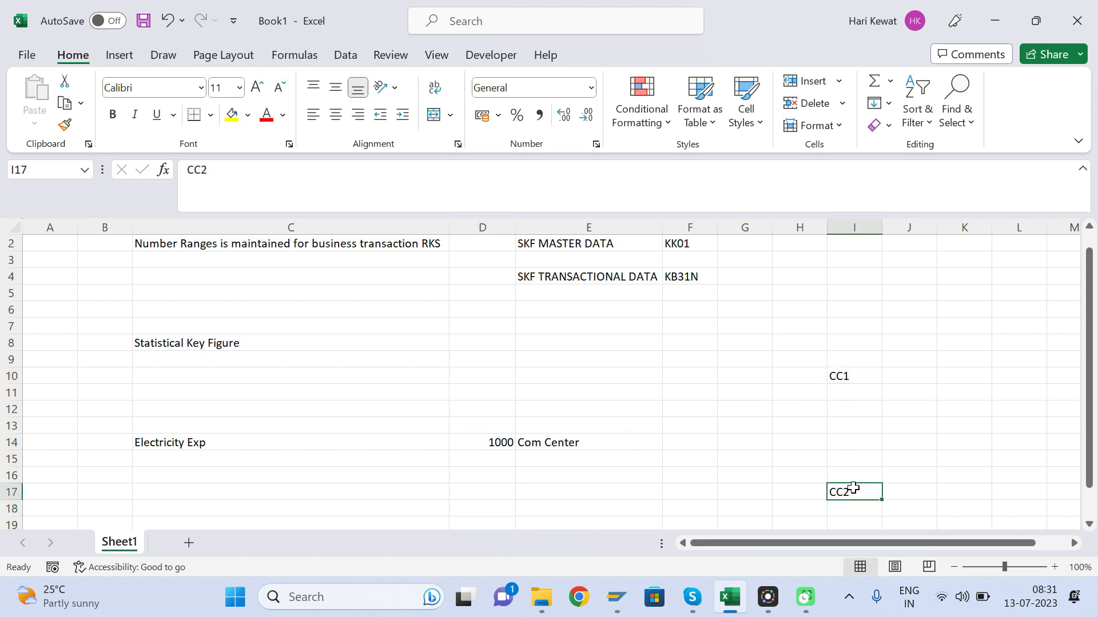
{"action": "left_click", "coordinate": [846, 379]}
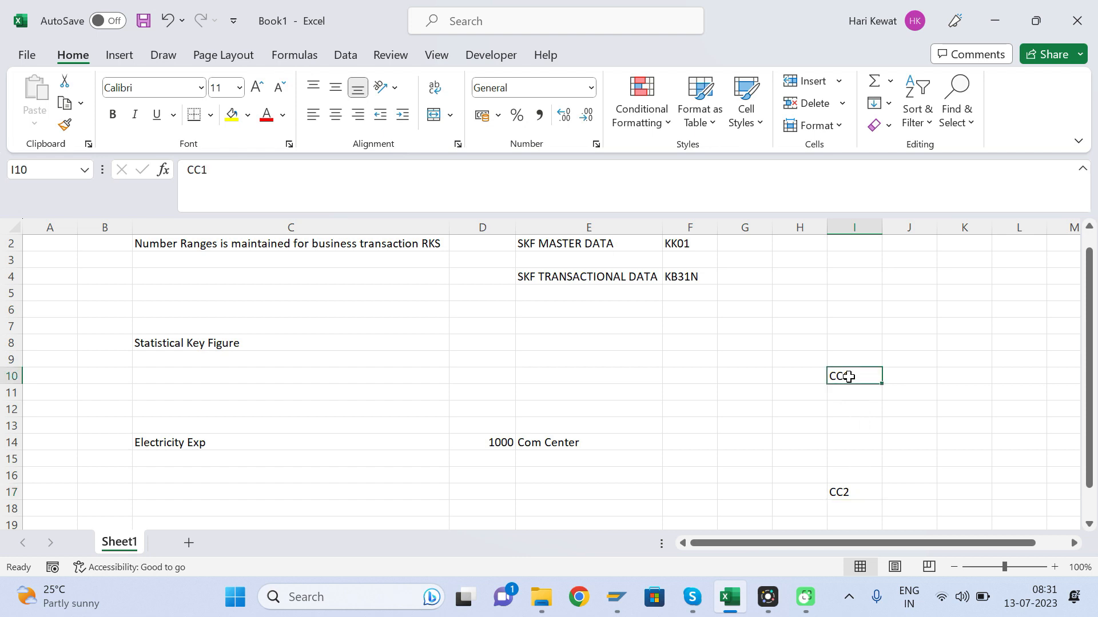
{"action": "left_click", "coordinate": [501, 446]}
{"action": "left_click", "coordinate": [845, 374]}
{"action": "left_click", "coordinate": [849, 490]}
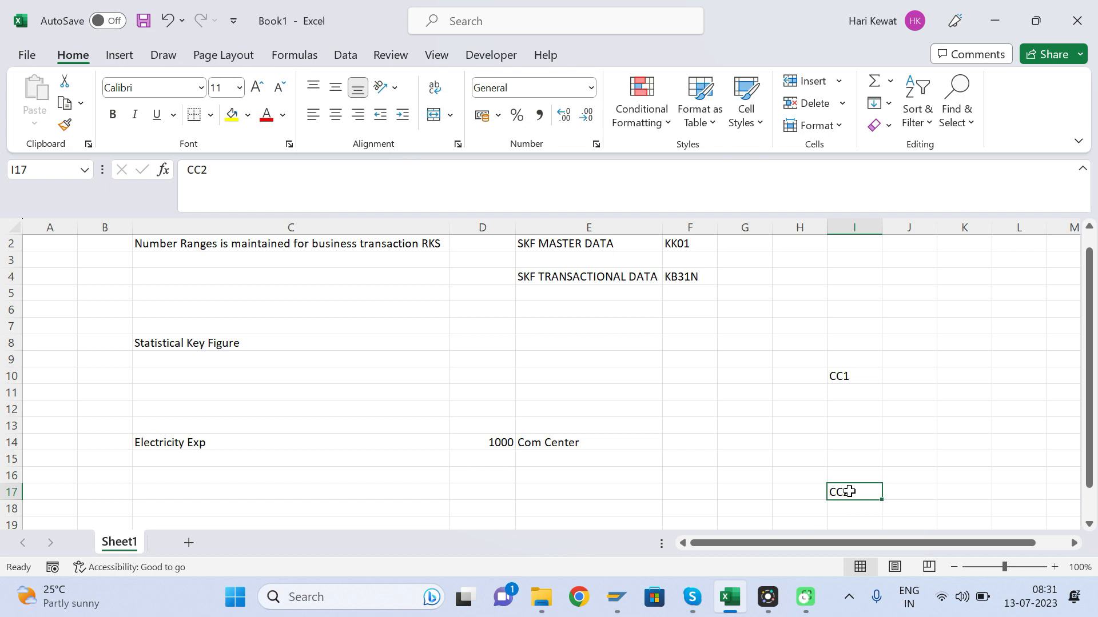
{"action": "left_click", "coordinate": [503, 441]}
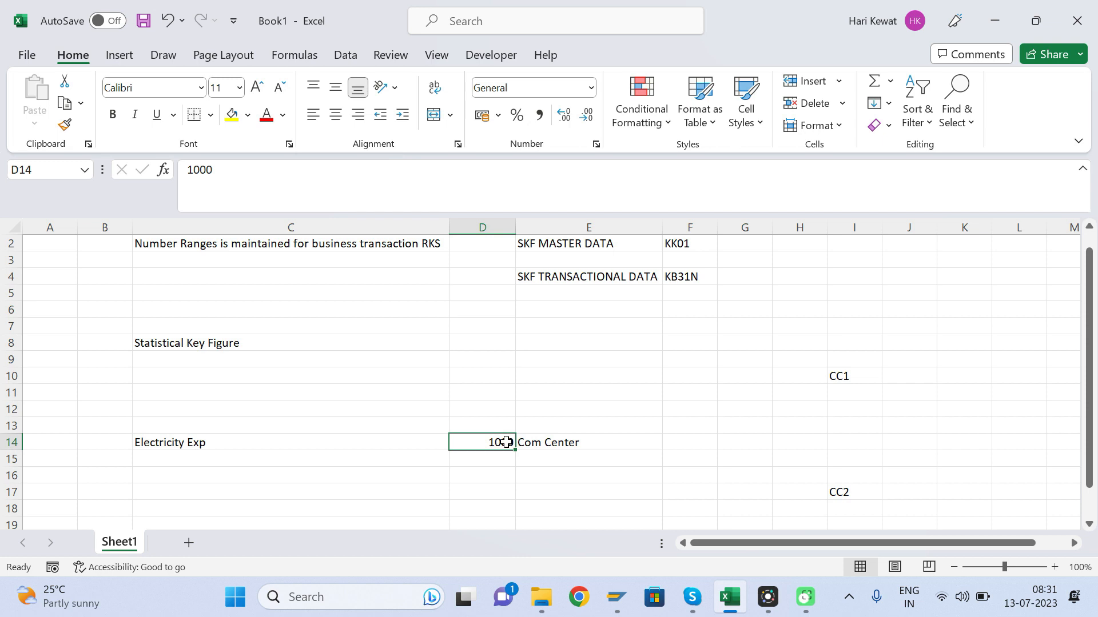
{"action": "left_click", "coordinate": [861, 373]}
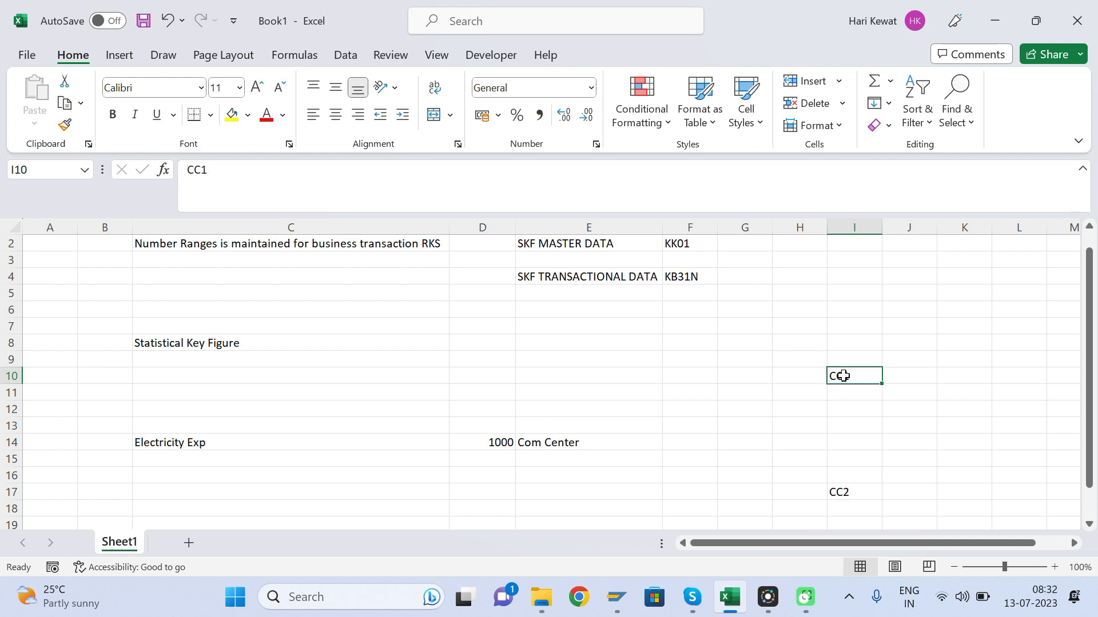
{"action": "left_click", "coordinate": [846, 487]}
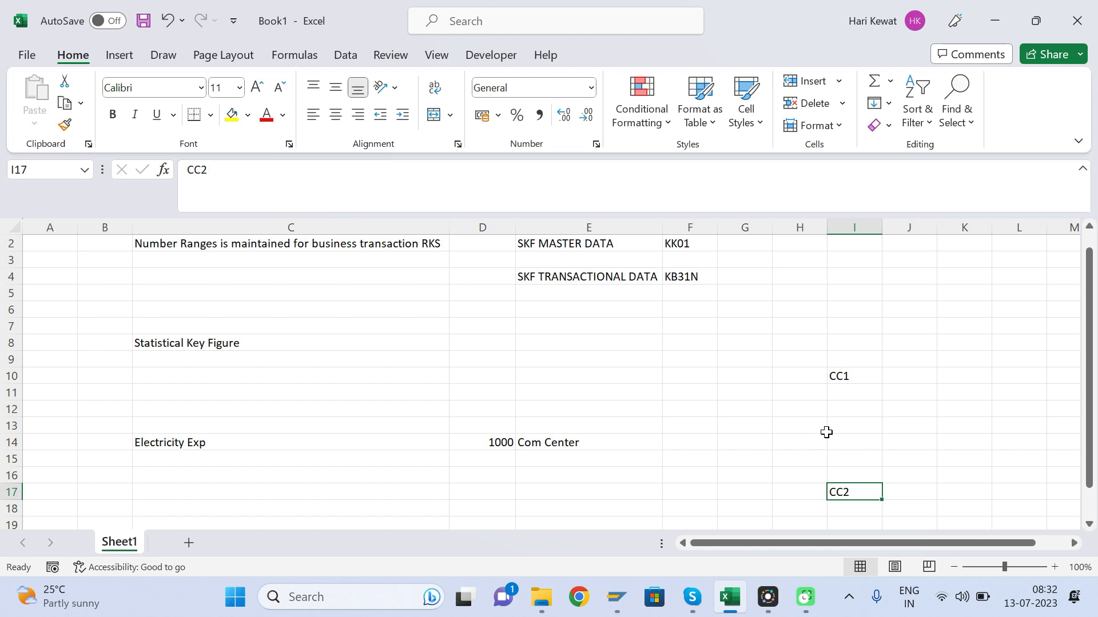
Enter "No of Unit Consumed" in cell F13 and make it bold.
{"action": "left_click", "coordinate": [709, 423]}
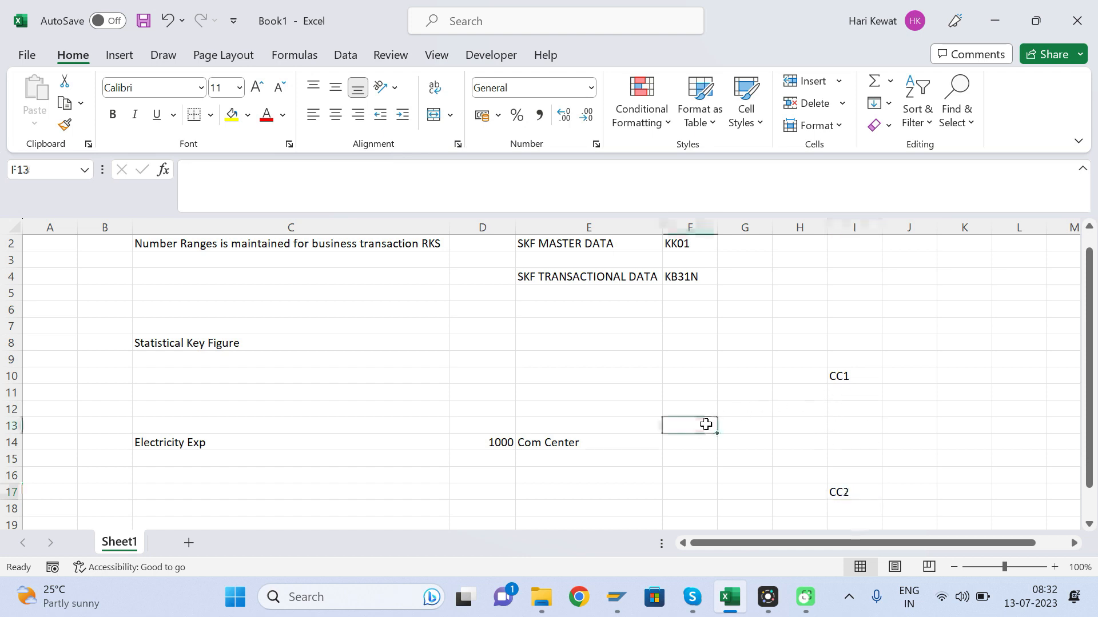
{"action": "type", "text": "No o"}
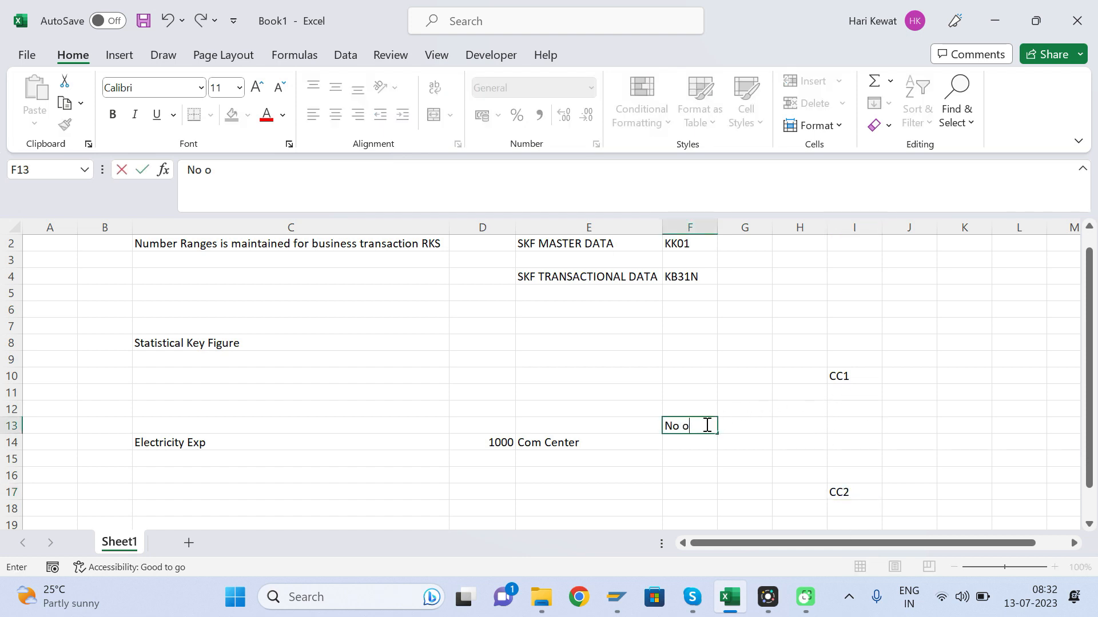
{"action": "type", "text": "f Unit Consumed"}
{"action": "key", "text": "Return"}
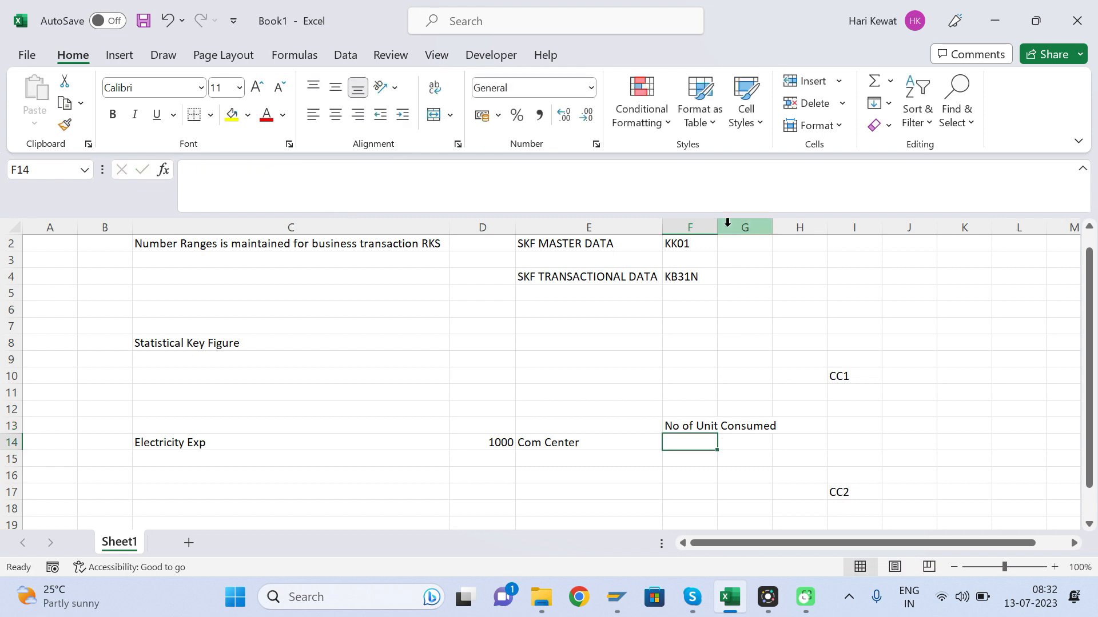
{"action": "left_click", "coordinate": [704, 425]}
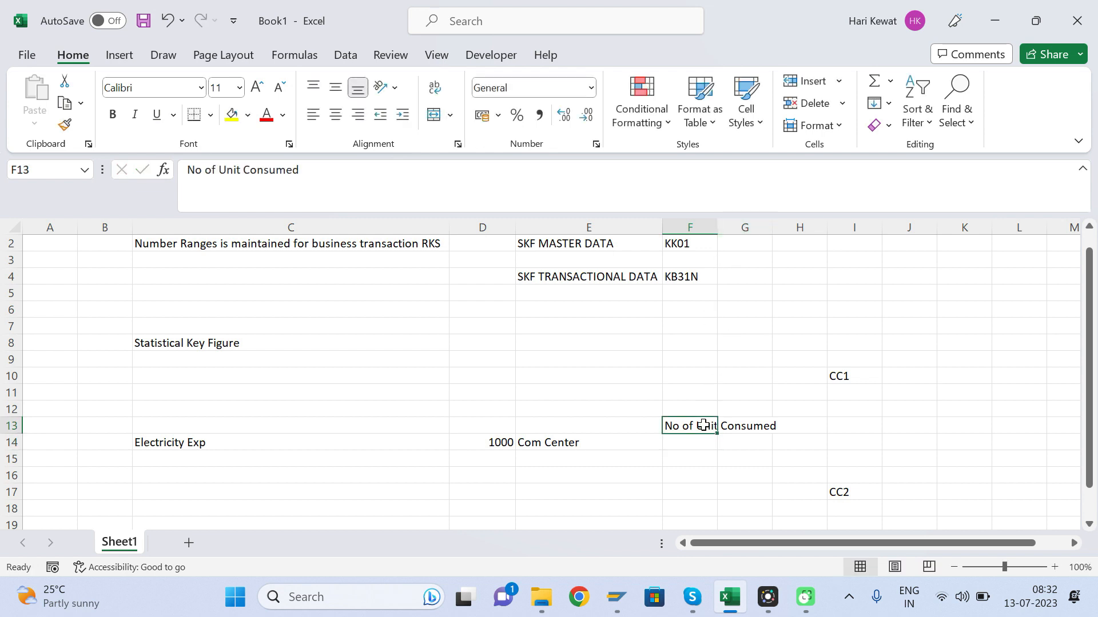
{"action": "key", "text": "ctrl+b"}
Enter the heading "SKF Master Data" in cell F11 above the number of units consumed.
{"action": "left_click", "coordinate": [684, 390]}
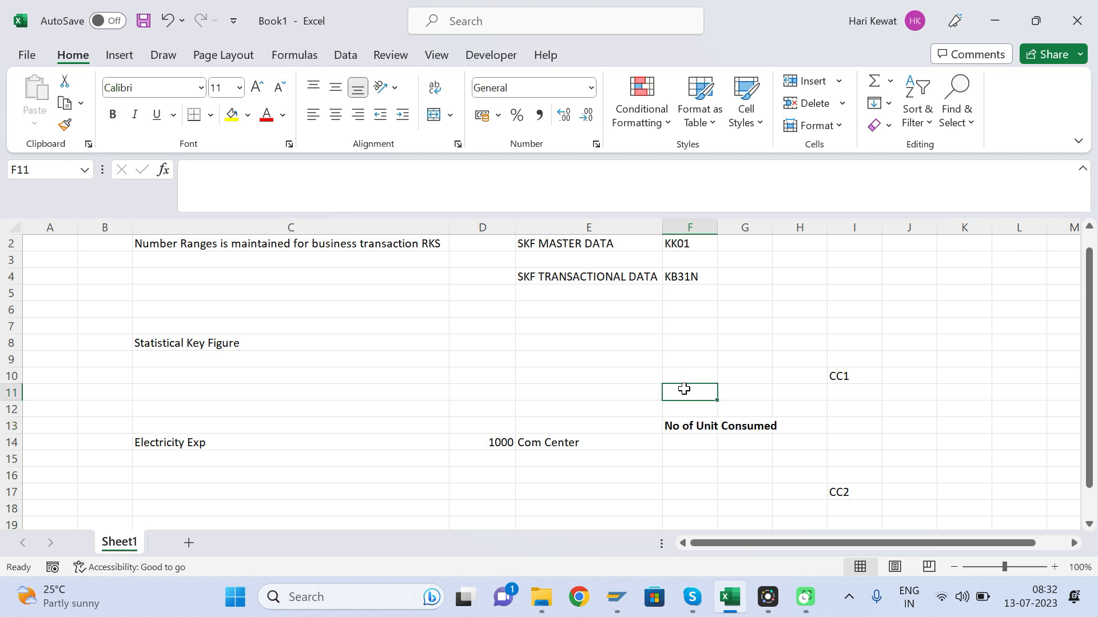
{"action": "type", "text": "SKF"}
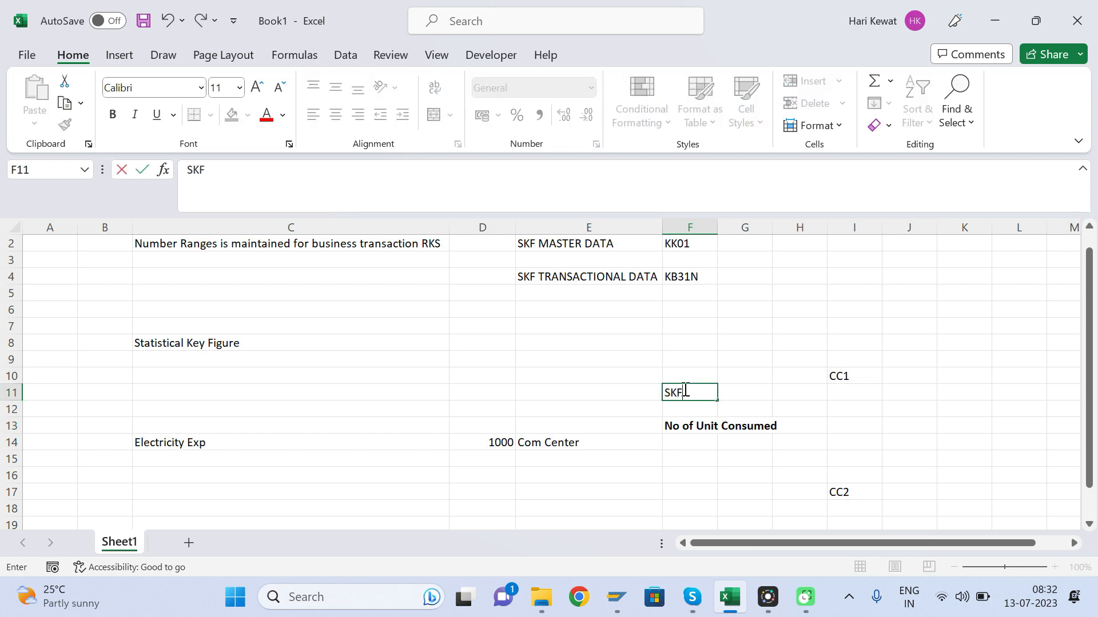
{"action": "type", "text": "Master Data"}
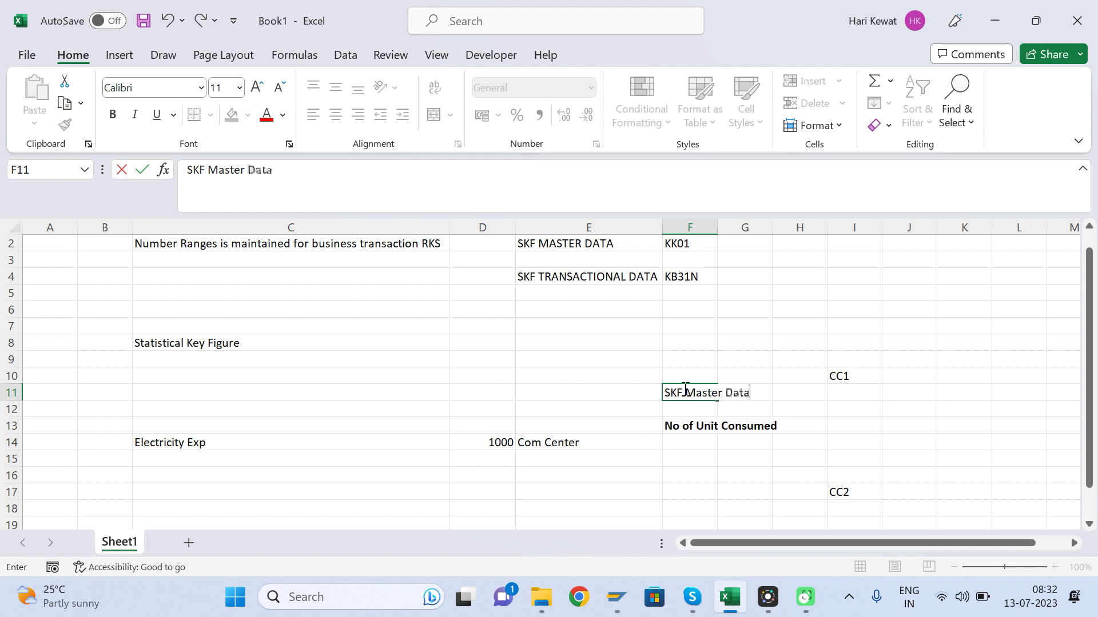
{"action": "key", "text": "Return"}
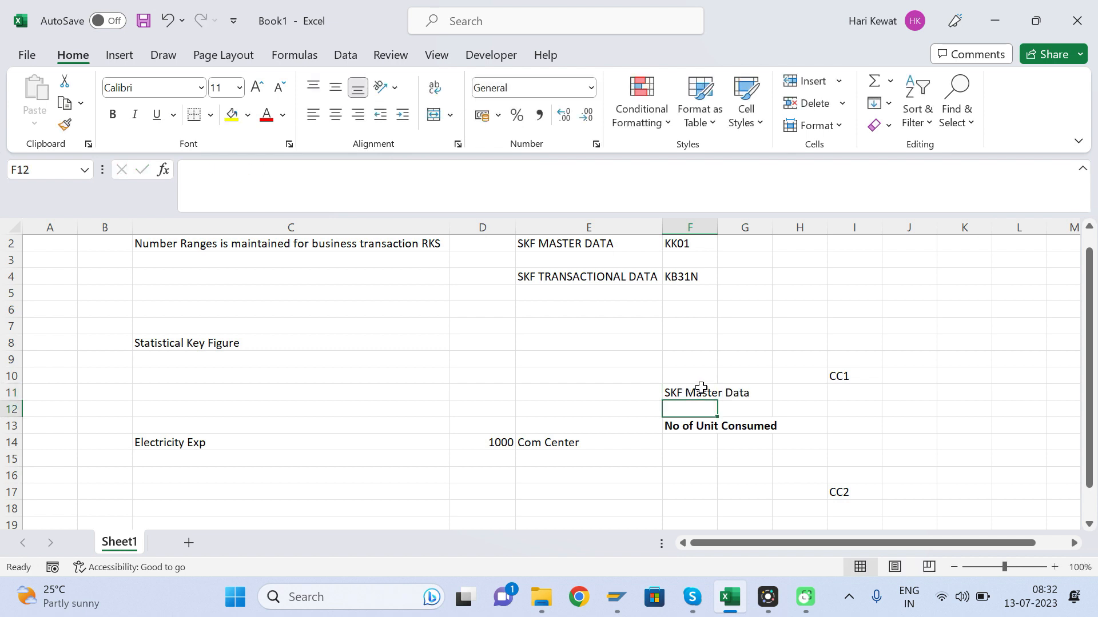
{"action": "left_click", "coordinate": [700, 387]}
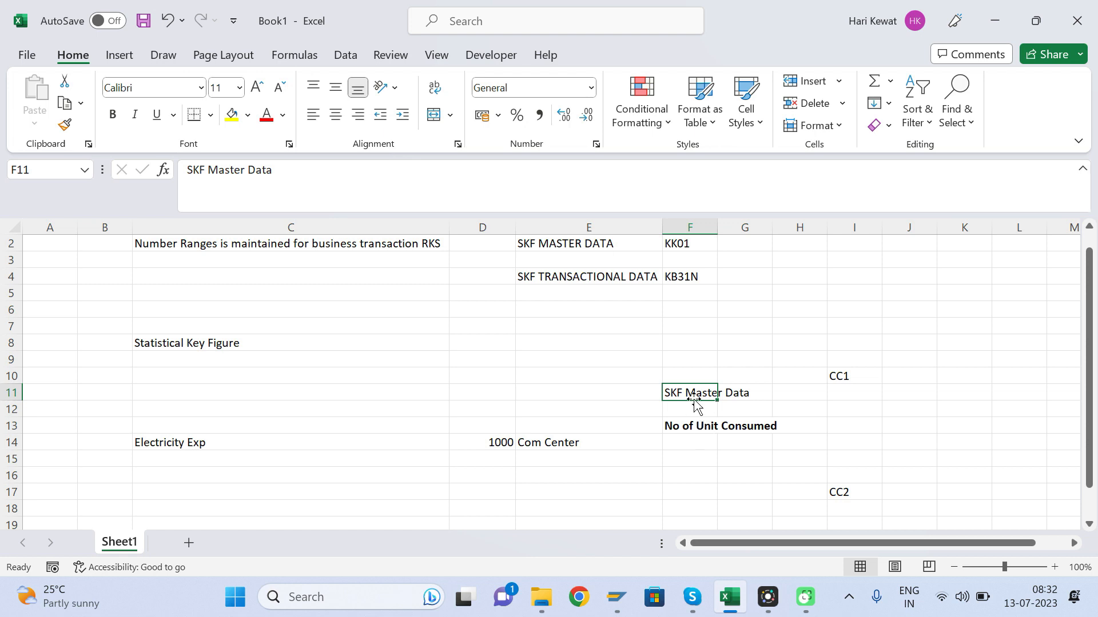
{"action": "left_click", "coordinate": [696, 425]}
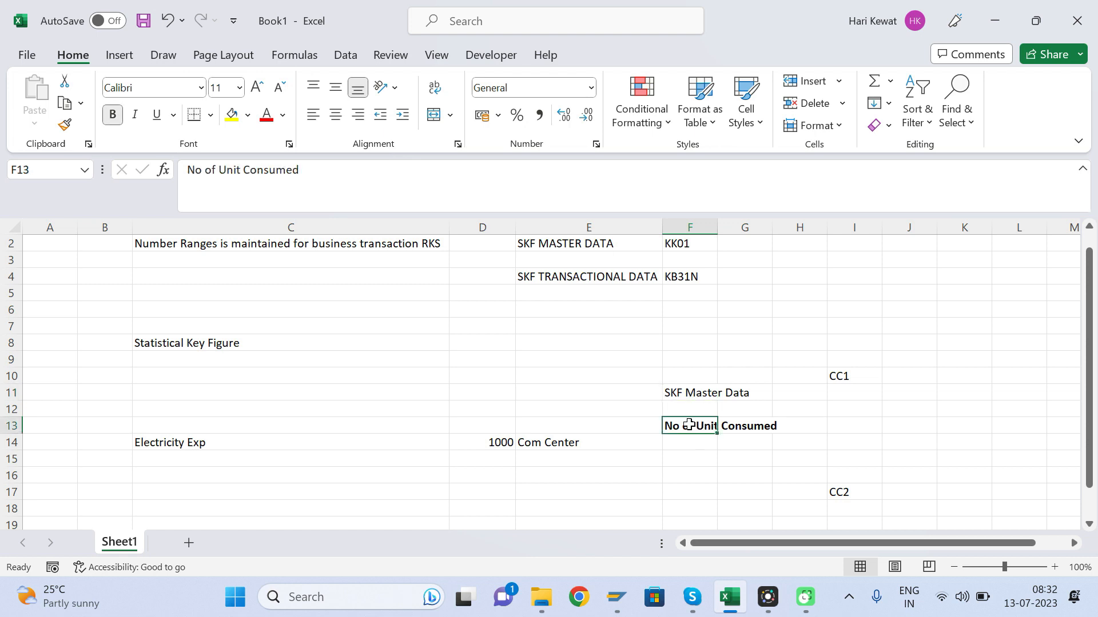
{"action": "left_click", "coordinate": [688, 392]}
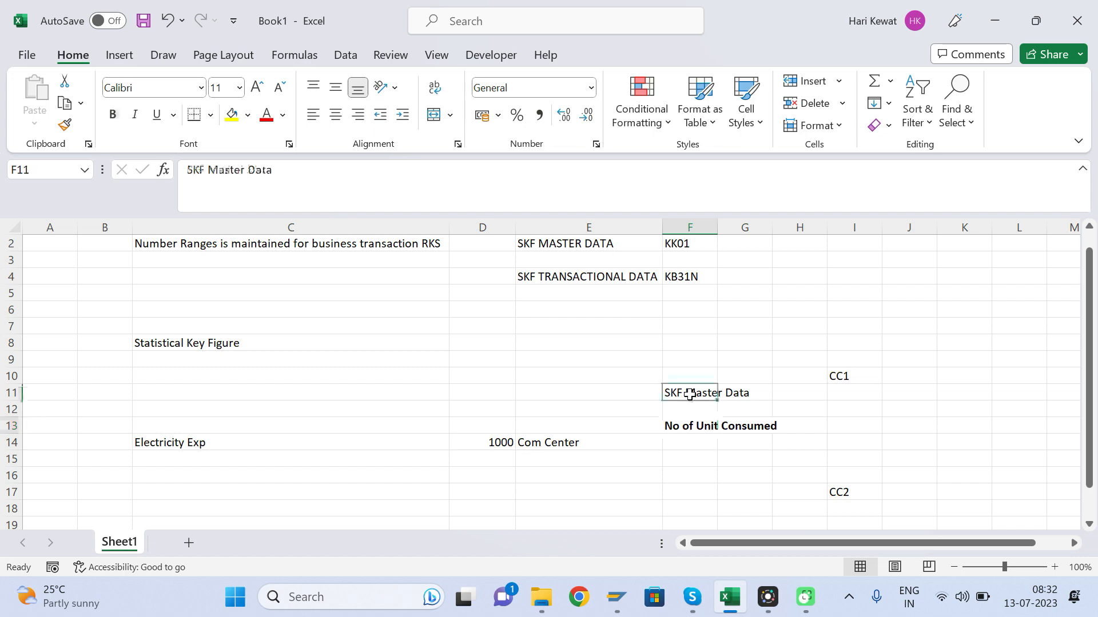
Switch to SAP, leave the statistical key figure entry, and expand Statistical Key Figures under the Cost Center Accounting master data.
{"action": "mouse_move", "coordinate": [616, 597]}
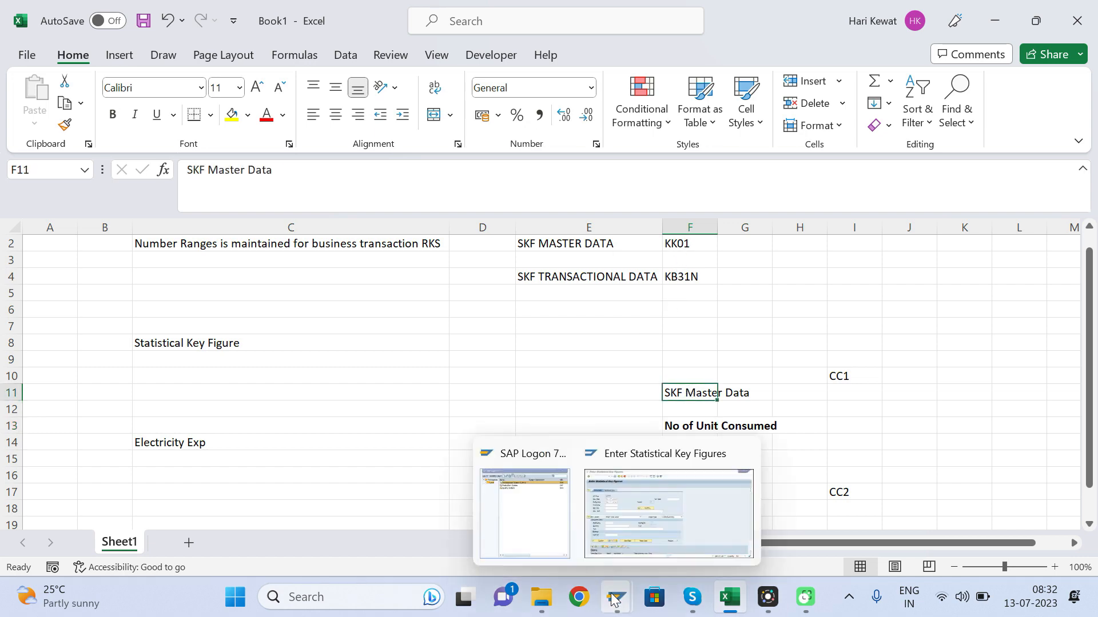
{"action": "left_click", "coordinate": [630, 519]}
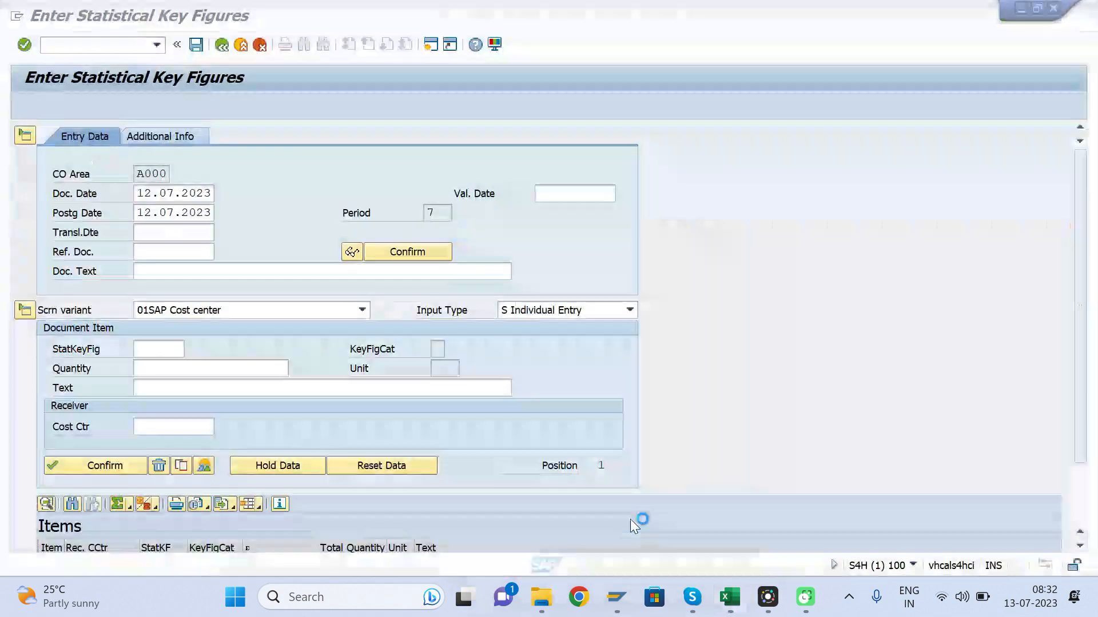
{"action": "left_click", "coordinate": [241, 45]}
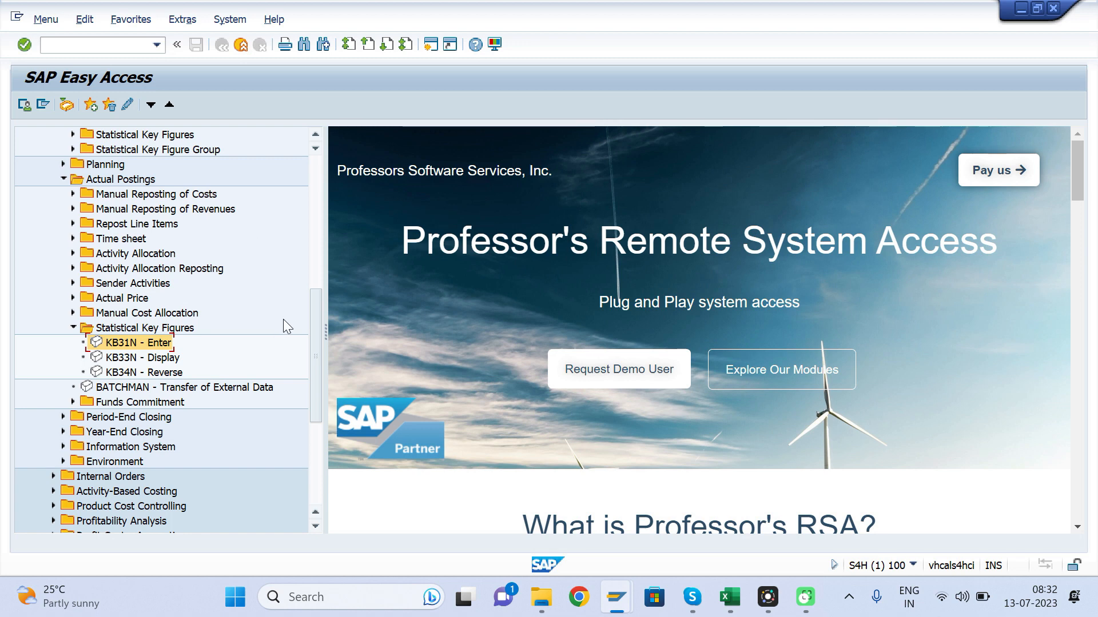
{"action": "left_click_drag", "start_coordinate": [313, 320], "coordinate": [313, 252]}
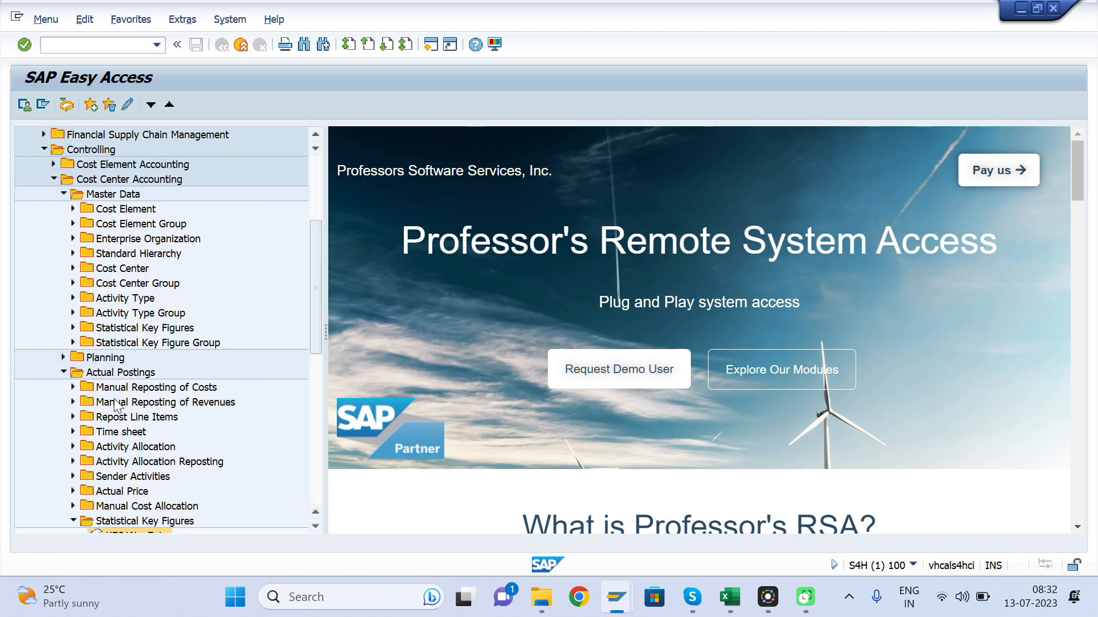
{"action": "left_click", "coordinate": [72, 328]}
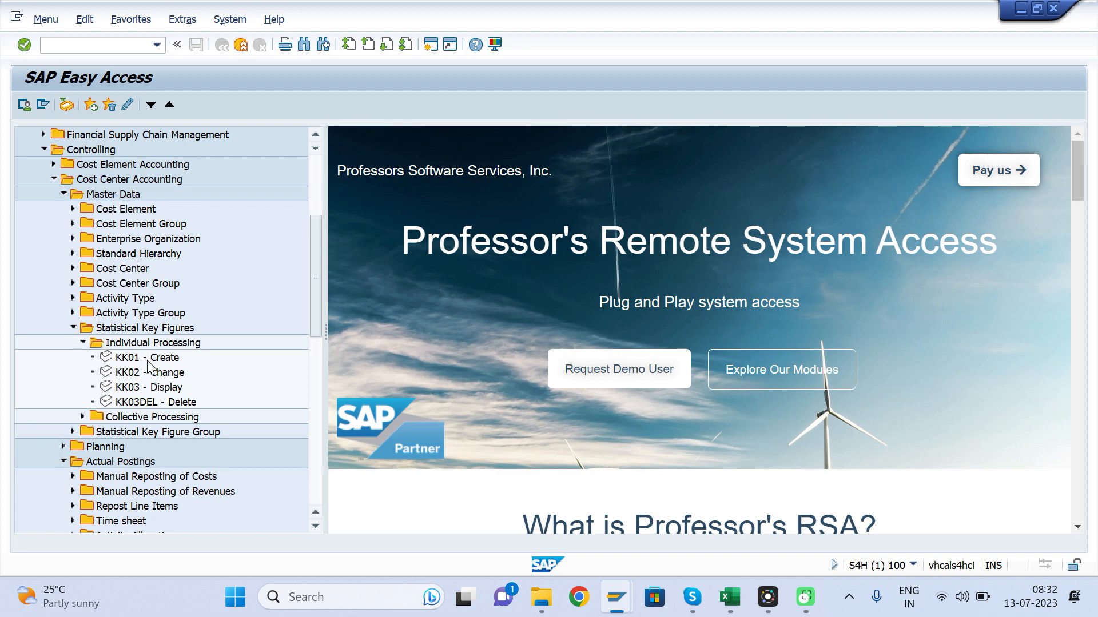
Examine the master data of statistical key figure 1001, "Number of employees", using KK03.
{"action": "double_click", "coordinate": [170, 386]}
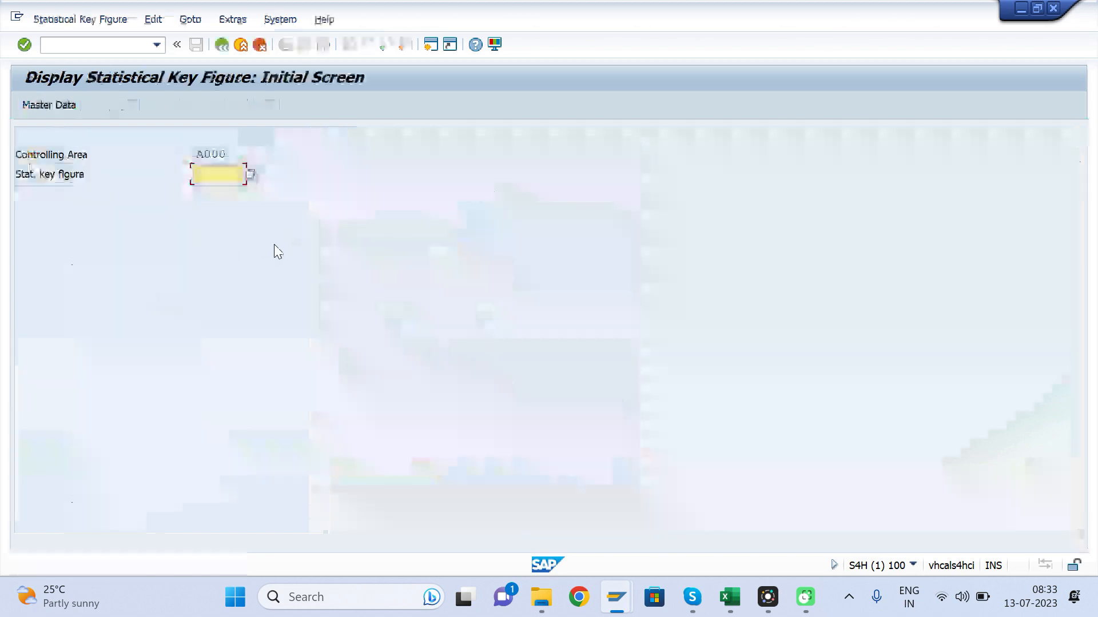
{"action": "left_click", "coordinate": [249, 174]}
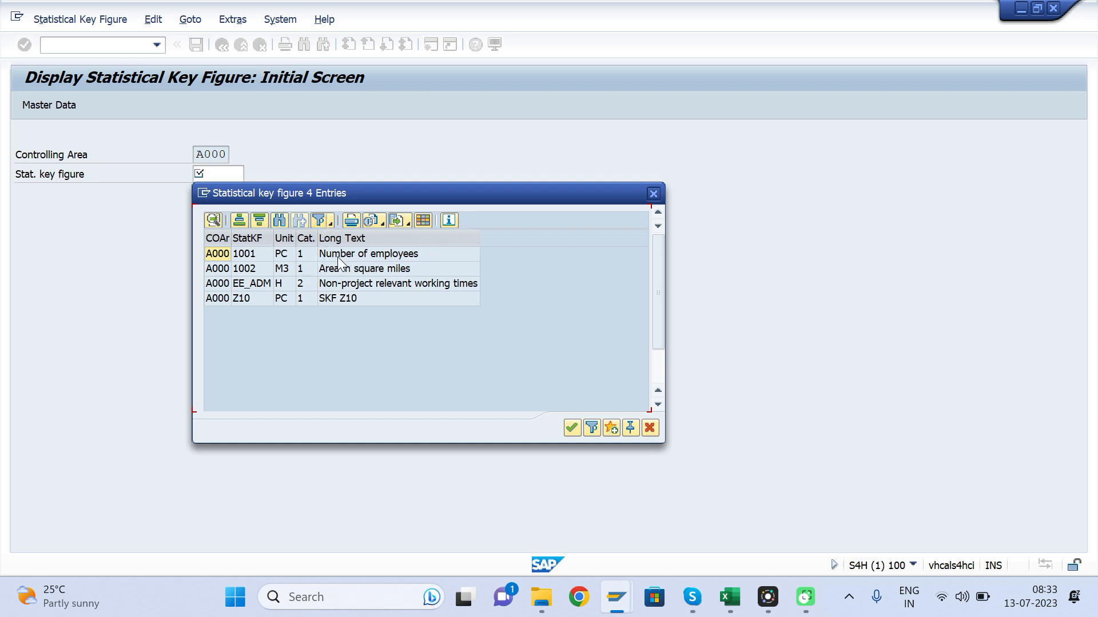
{"action": "left_click", "coordinate": [341, 254]}
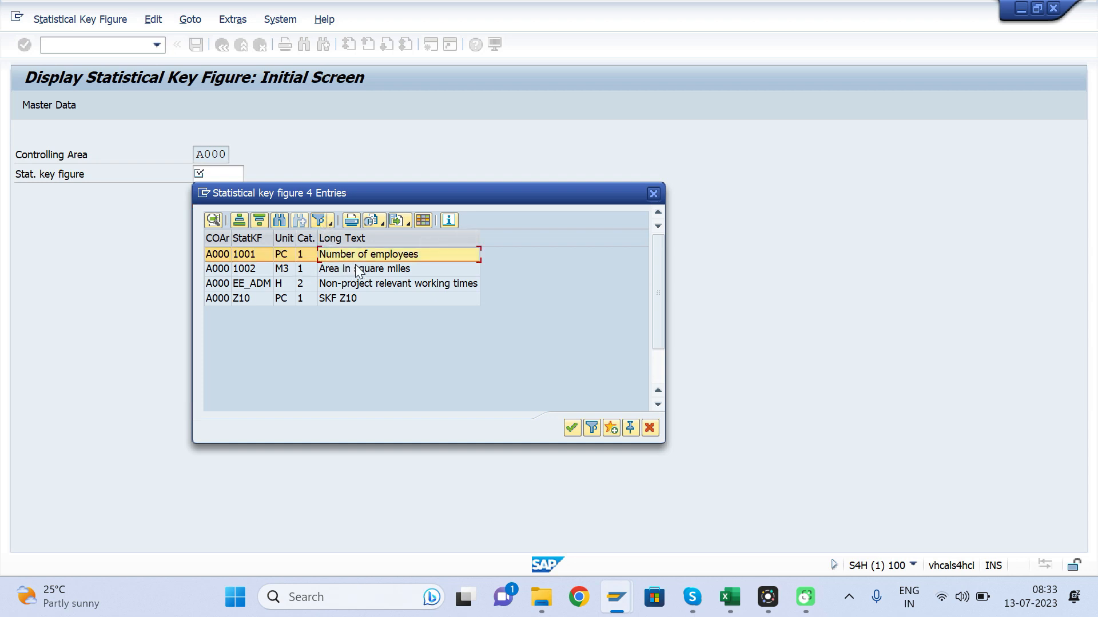
{"action": "double_click", "coordinate": [354, 258]}
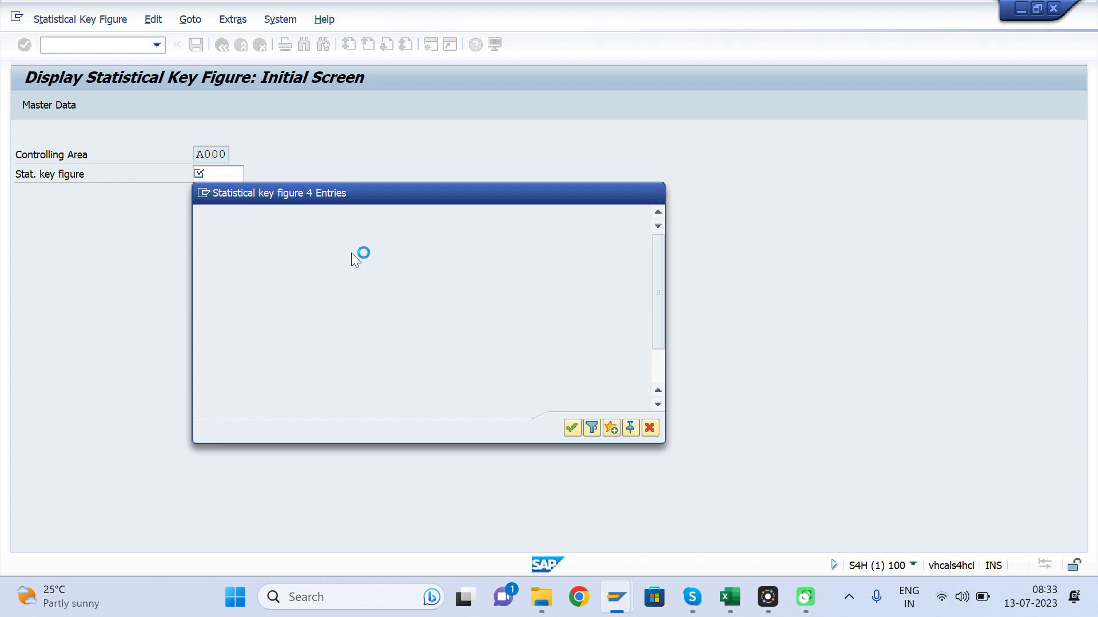
{"action": "key", "text": "Return"}
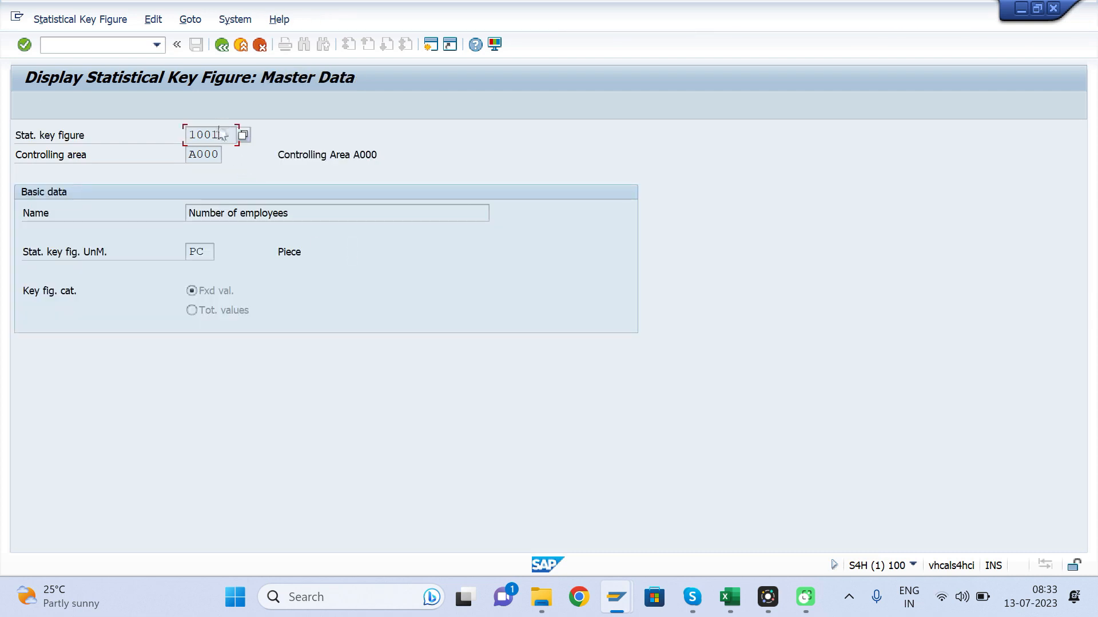
{"action": "left_click_drag", "start_coordinate": [227, 134], "coordinate": [184, 143]}
{"action": "left_click_drag", "start_coordinate": [209, 252], "coordinate": [180, 258]}
{"action": "left_click", "coordinate": [295, 247]}
{"action": "left_click", "coordinate": [221, 51]}
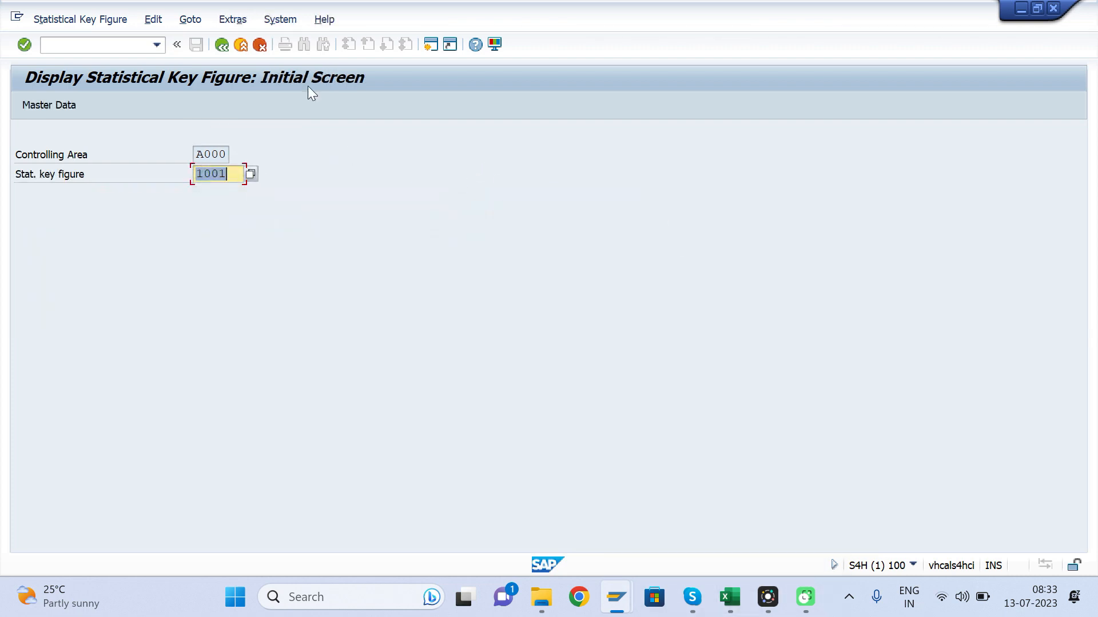
{"action": "left_click", "coordinate": [224, 50]}
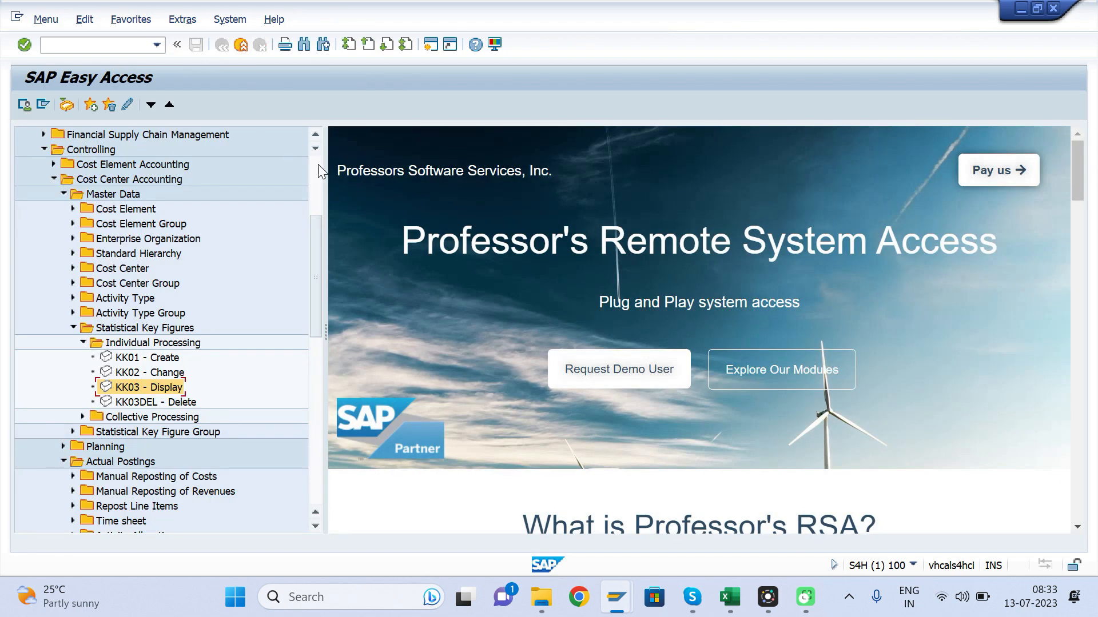
Start creating a statistical key figure with KK01 and clear the proposed key figure ID.
{"action": "double_click", "coordinate": [145, 359]}
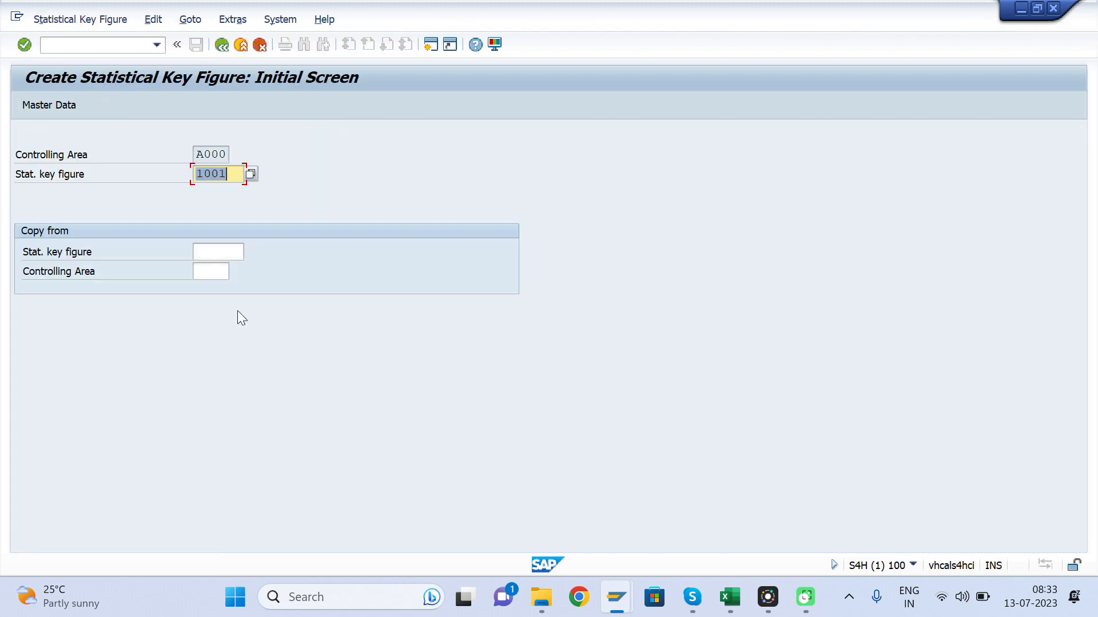
{"action": "left_click", "coordinate": [232, 174]}
{"action": "key", "text": "BackSpace"}
{"action": "key", "text": "BackSpace"}
{"action": "key", "text": "BackSpace"}
{"action": "key", "text": "BackSpace"}
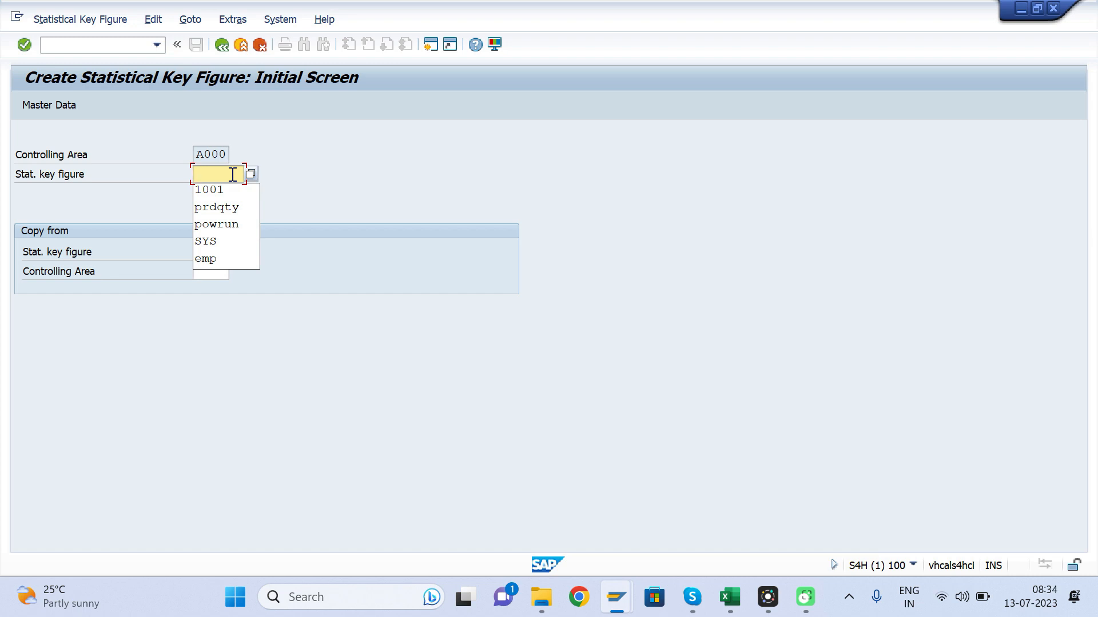
{"action": "type", "text": "NoUnit"}
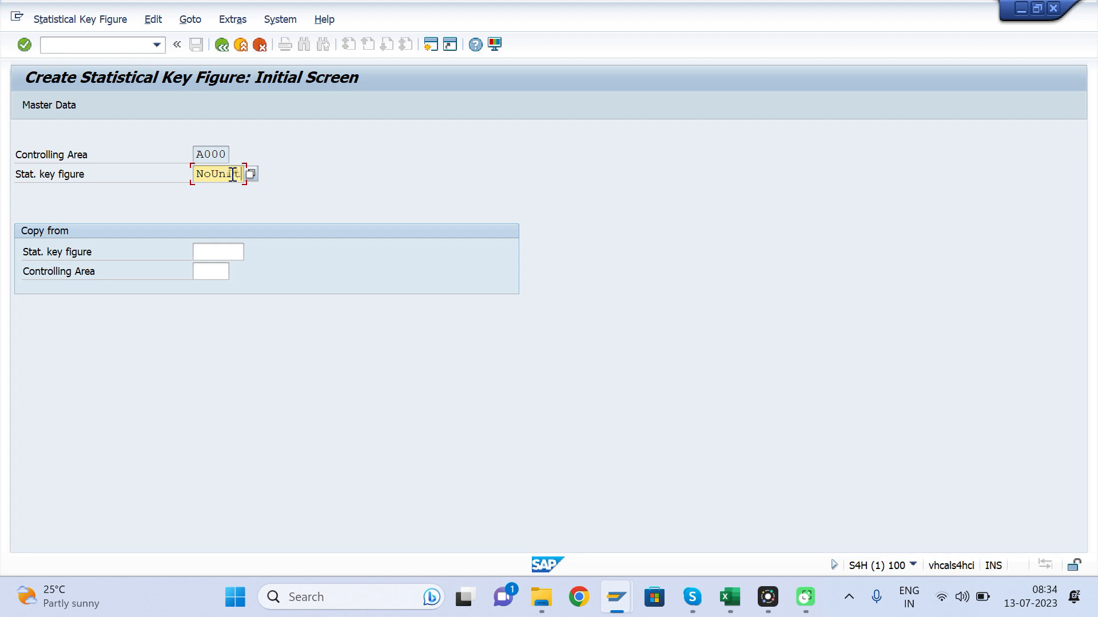
{"action": "left_click_drag", "start_coordinate": [244, 175], "coordinate": [135, 187]}
{"action": "left_click_drag", "start_coordinate": [225, 179], "coordinate": [243, 185]}
{"action": "left_click", "coordinate": [242, 179]}
{"action": "key", "text": "BackSpace"}
{"action": "key", "text": "BackSpace"}
{"action": "key", "text": "BackSpace"}
{"action": "key", "text": "BackSpace"}
{"action": "key", "text": "BackSpace"}
Give the new statistical key figure the ID 30000 and the name "No of Units".
{"action": "type", "text": "30000"}
{"action": "key", "text": "Return"}
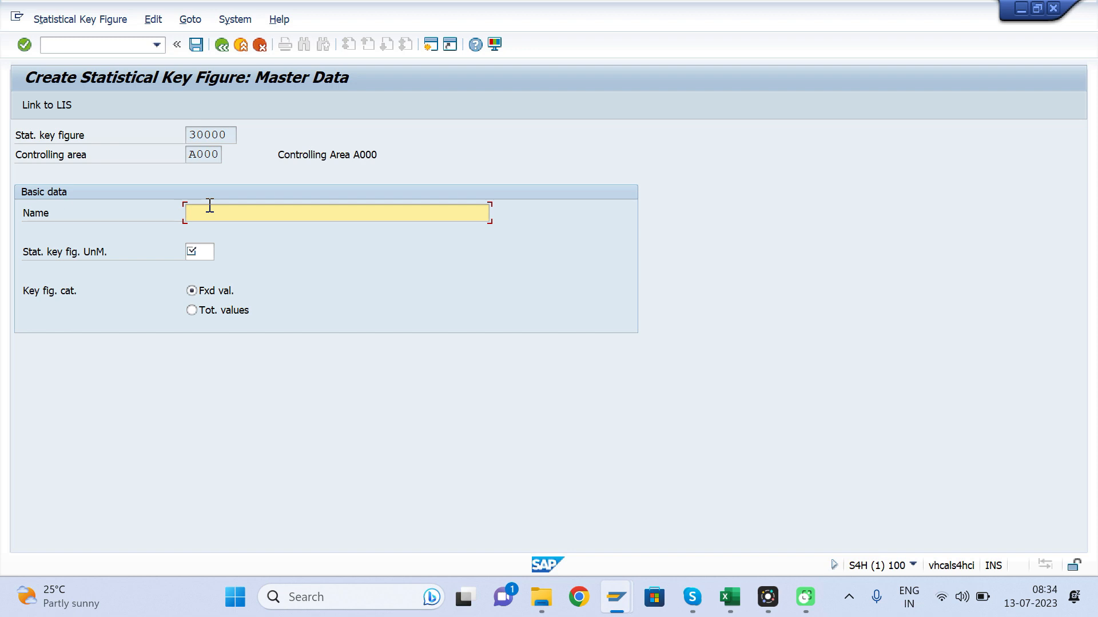
{"action": "type", "text": "No of "}
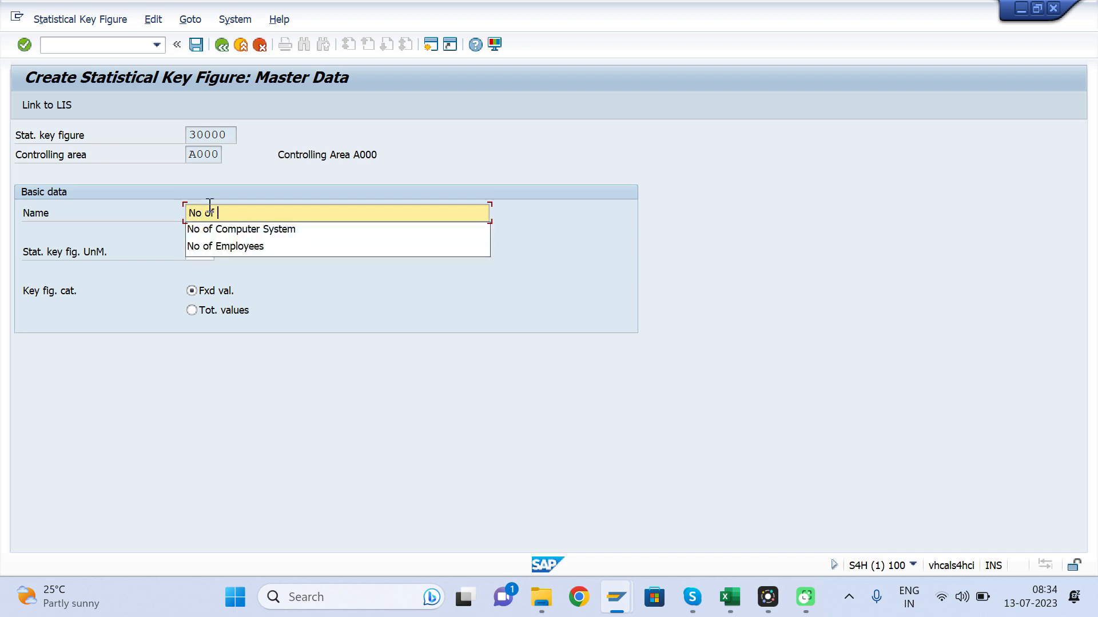
{"action": "type", "text": "Units"}
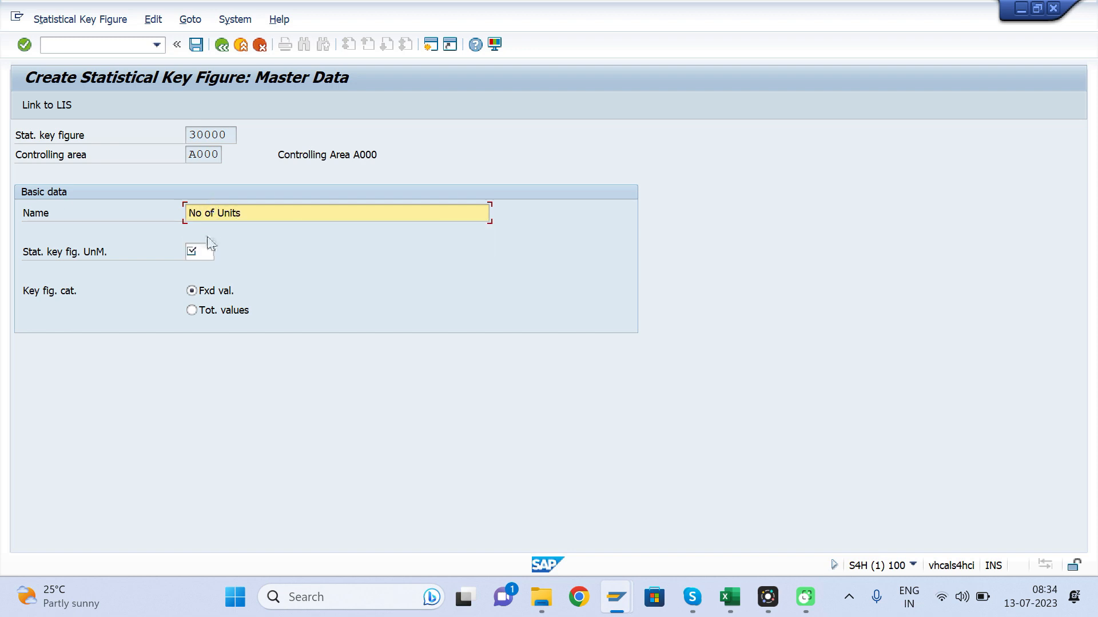
Set key figure 30000's unit of measure to EA and its category to total values, and save it.
{"action": "left_click", "coordinate": [202, 250]}
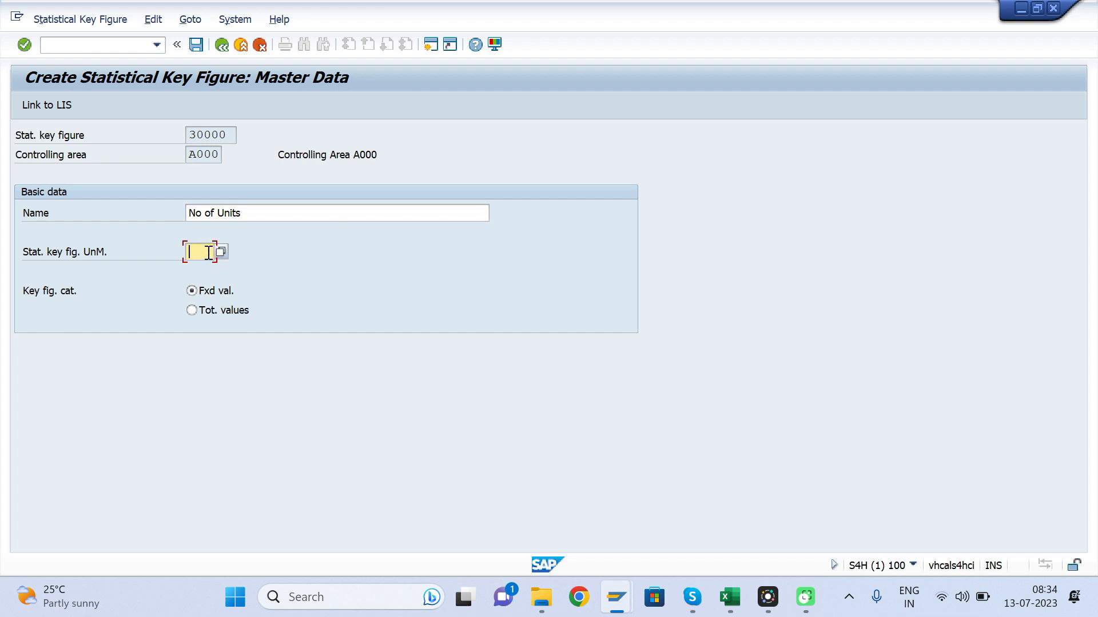
{"action": "type", "text": "ea"}
{"action": "key", "text": "Return"}
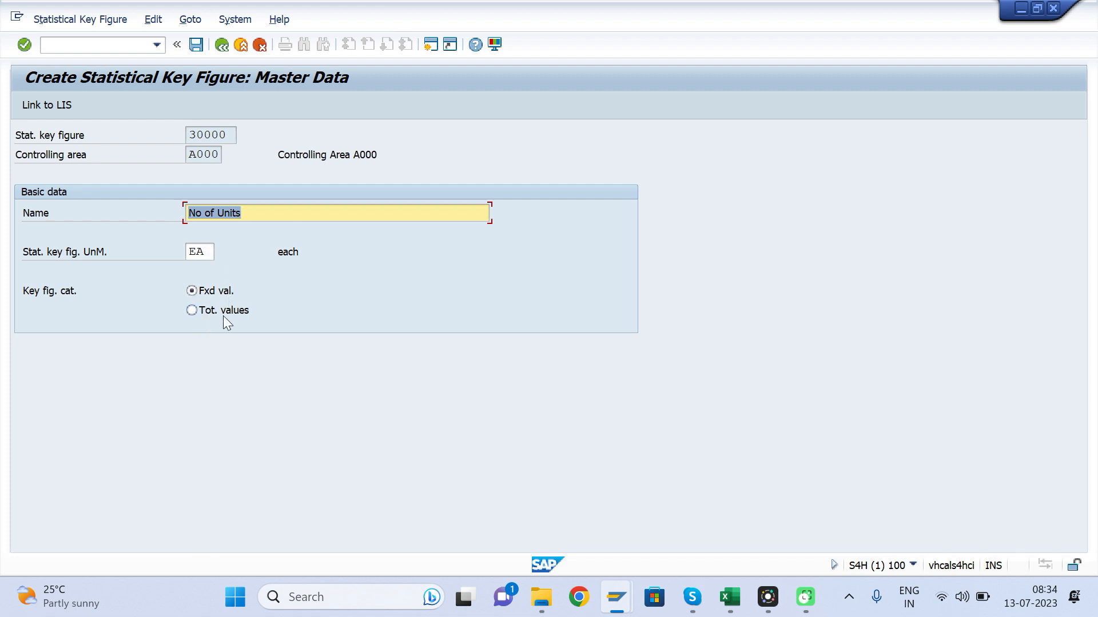
{"action": "left_click", "coordinate": [191, 312]}
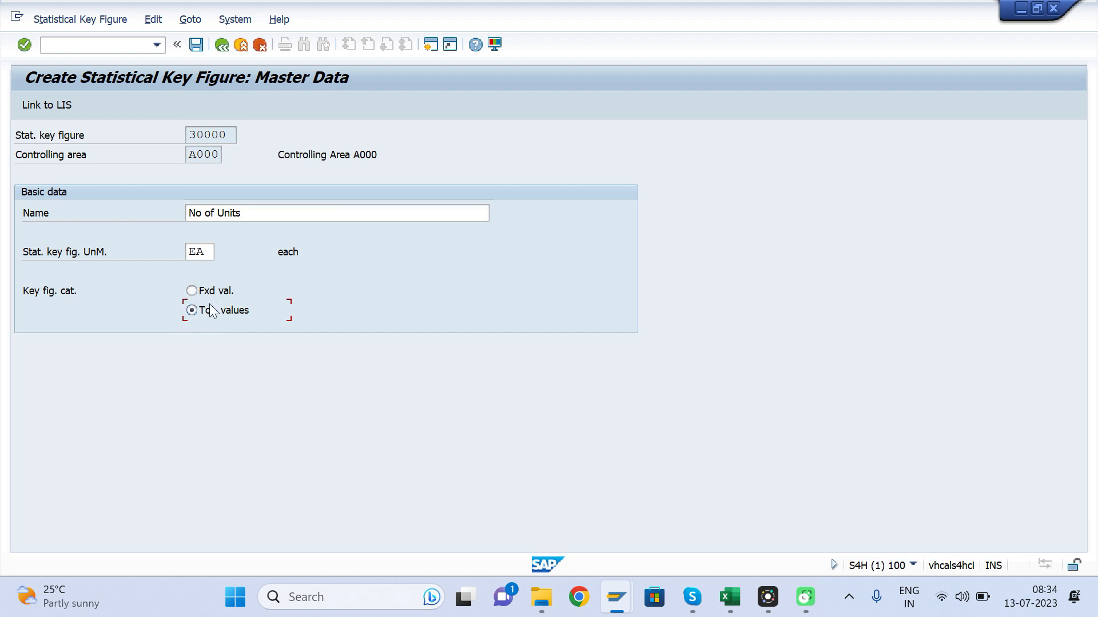
{"action": "left_click", "coordinate": [200, 50]}
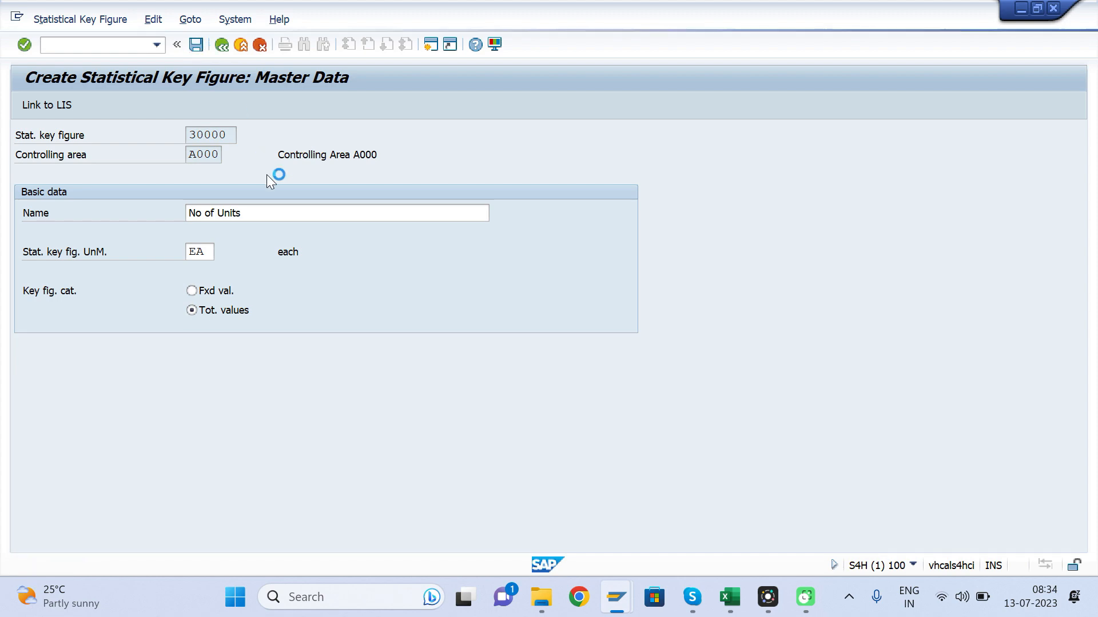
Switch to the Excel worksheet and enter the key figure ID 30000 in F15, below "No of Unit Consumed".
{"action": "left_click", "coordinate": [734, 607]}
{"action": "left_click", "coordinate": [688, 457]}
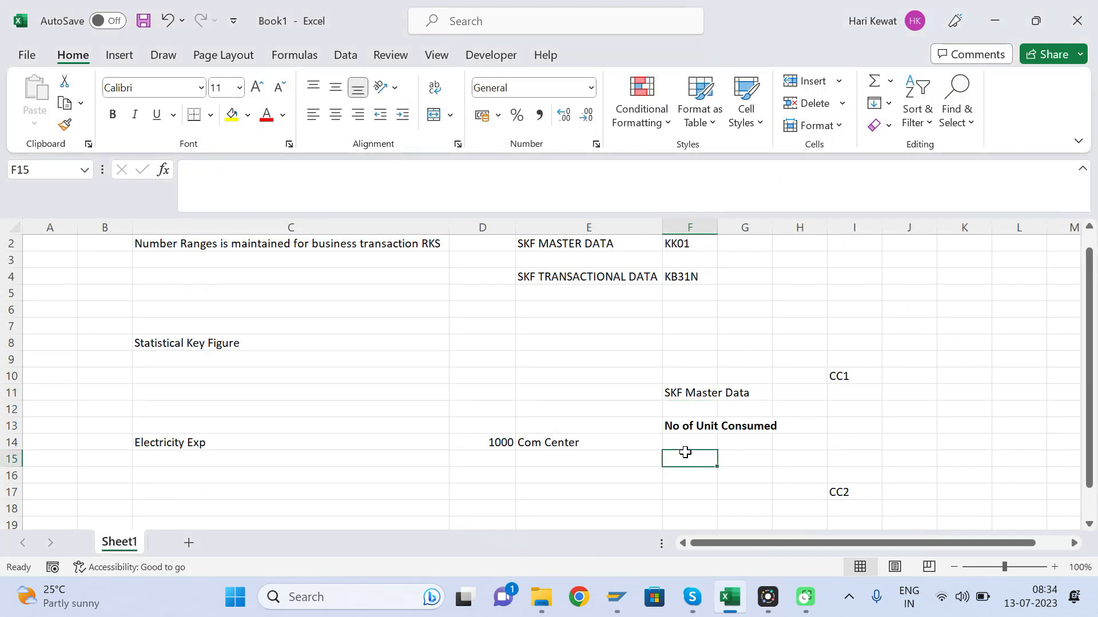
{"action": "type", "text": "30000"}
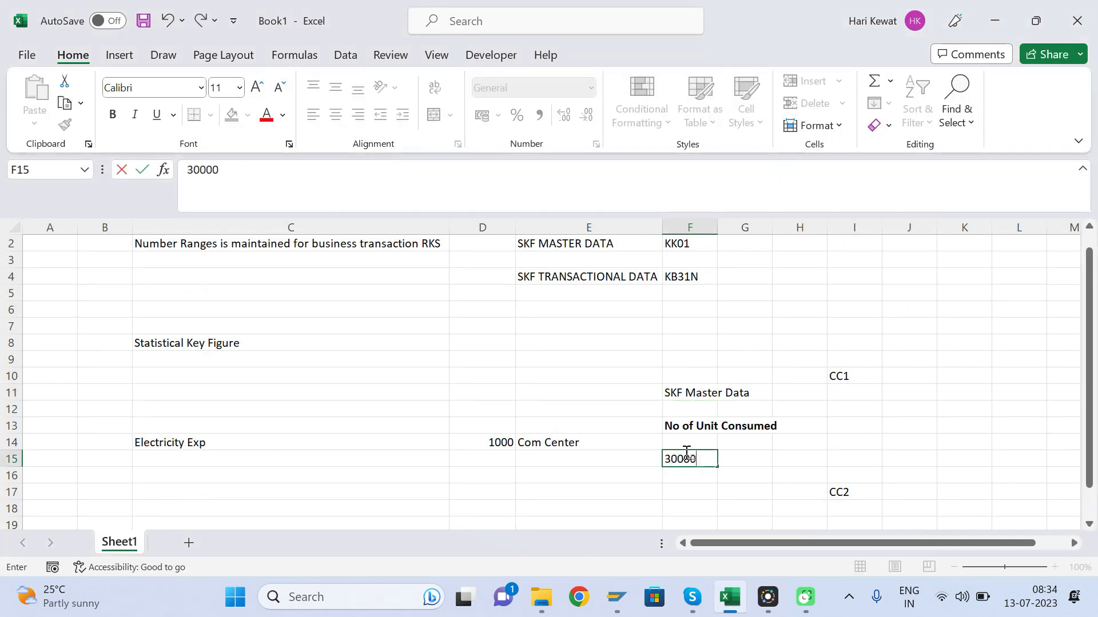
{"action": "key", "text": "Return"}
{"action": "left_click", "coordinate": [707, 456]}
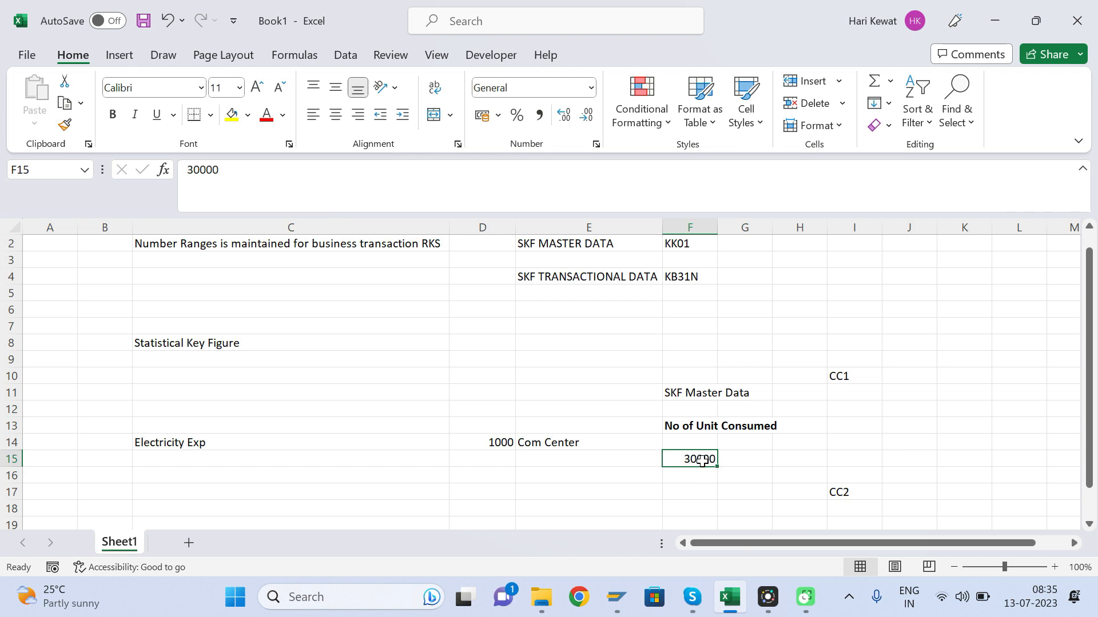
{"action": "left_click", "coordinate": [709, 428]}
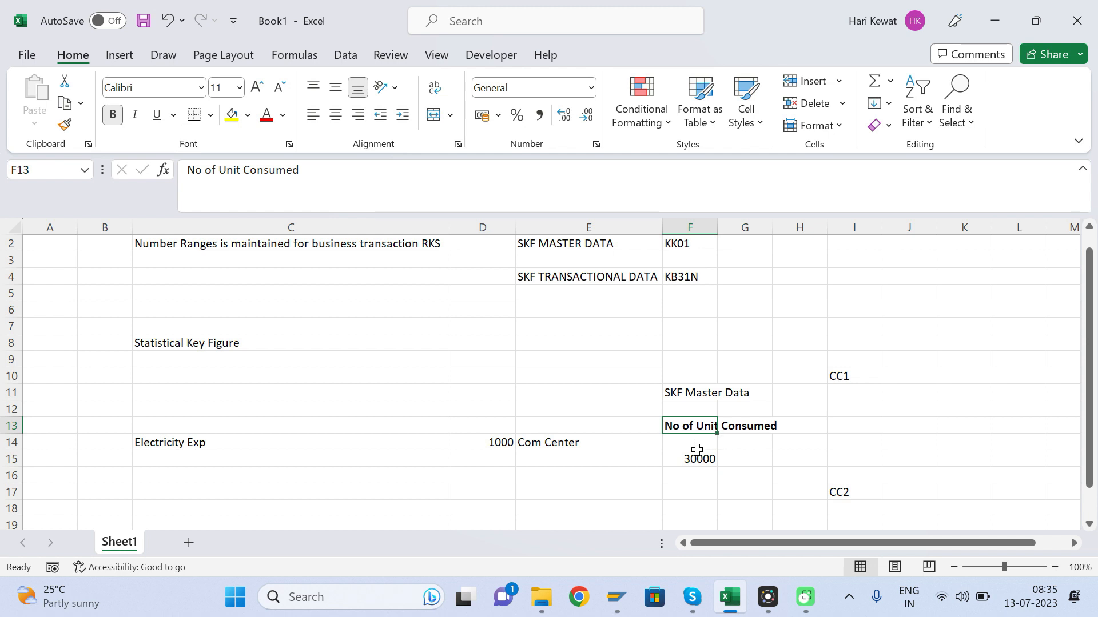
Enter the units consumed beside the cost centers: 100 for CC1 in J10 and 200 for CC2 in J17.
{"action": "left_click", "coordinate": [839, 376]}
{"action": "left_click", "coordinate": [845, 492]}
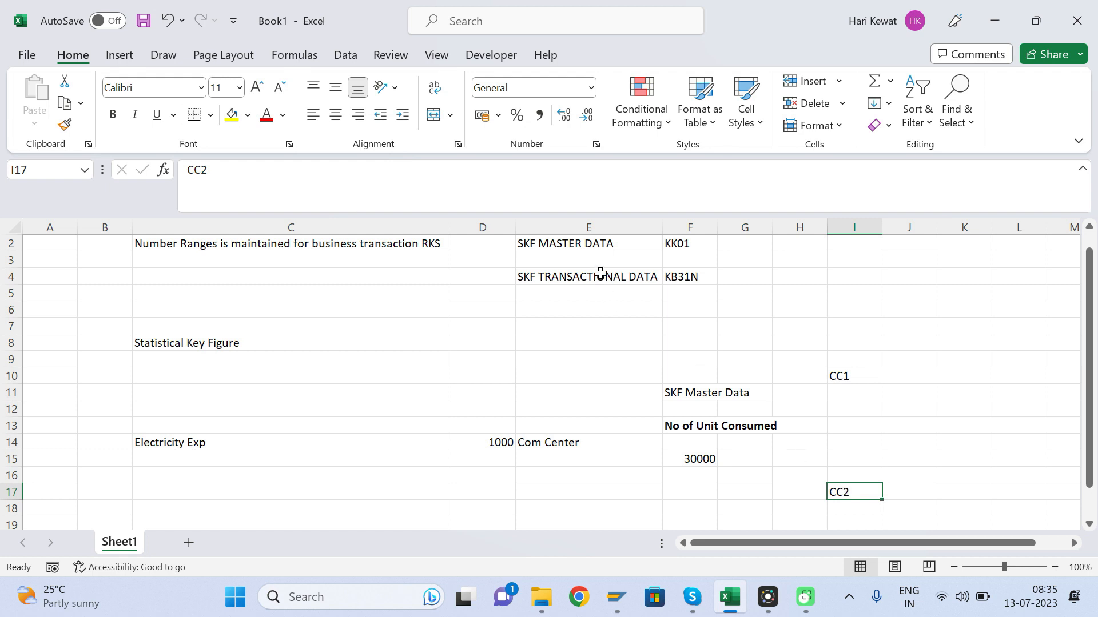
{"action": "left_click", "coordinate": [900, 381]}
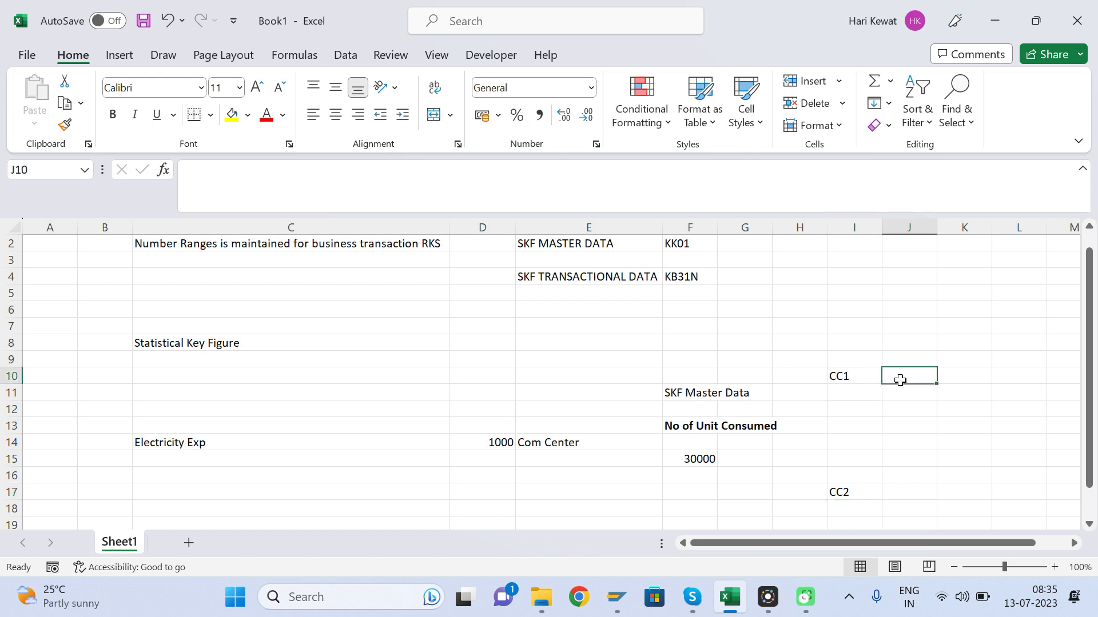
{"action": "type", "text": "100"}
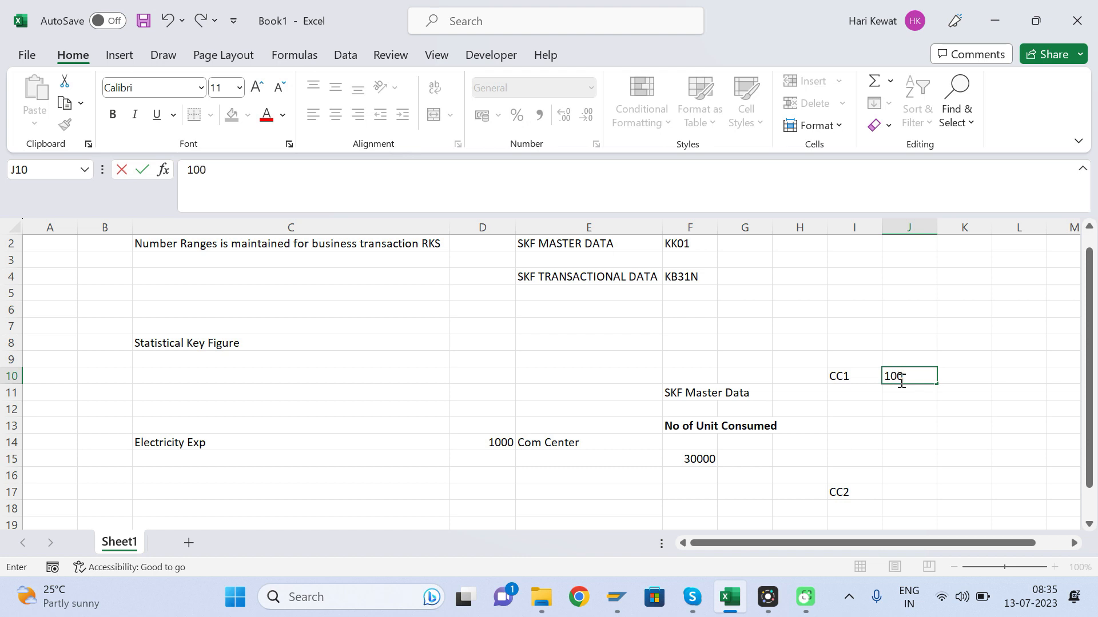
{"action": "key", "text": "Return"}
{"action": "left_click", "coordinate": [899, 491]}
{"action": "type", "text": "20"}
{"action": "key", "text": "Return"}
Review the units for CC1 and CC2 together with key figure 30000 and transaction code KB31N for SKF transactional data.
{"action": "left_click", "coordinate": [922, 376]}
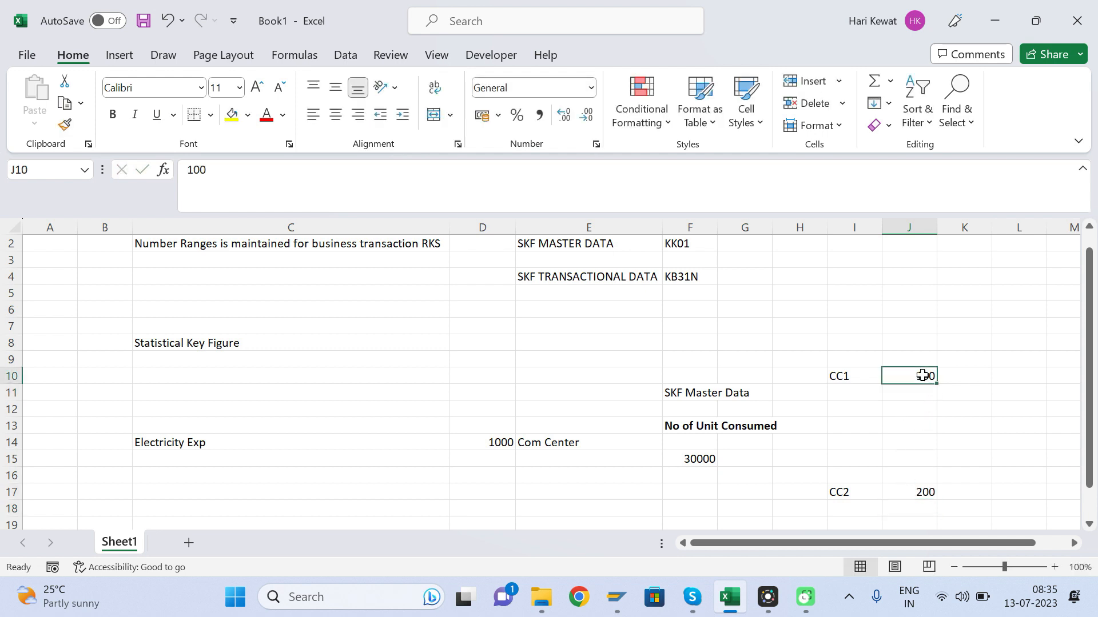
{"action": "left_click", "coordinate": [844, 371]}
{"action": "left_click", "coordinate": [922, 485]}
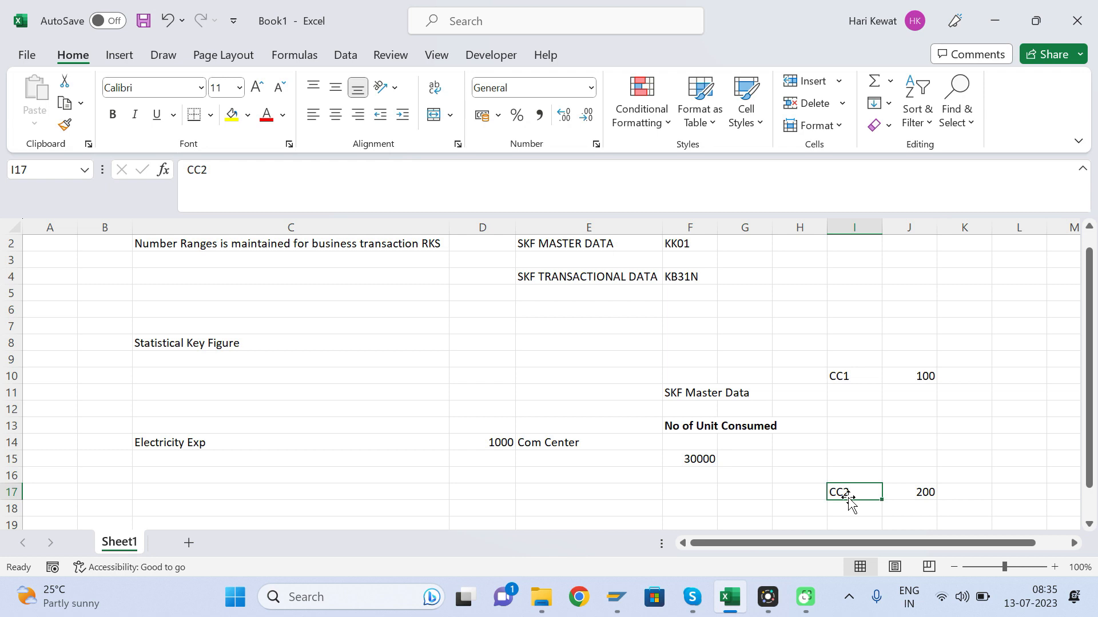
{"action": "left_click", "coordinate": [638, 271]}
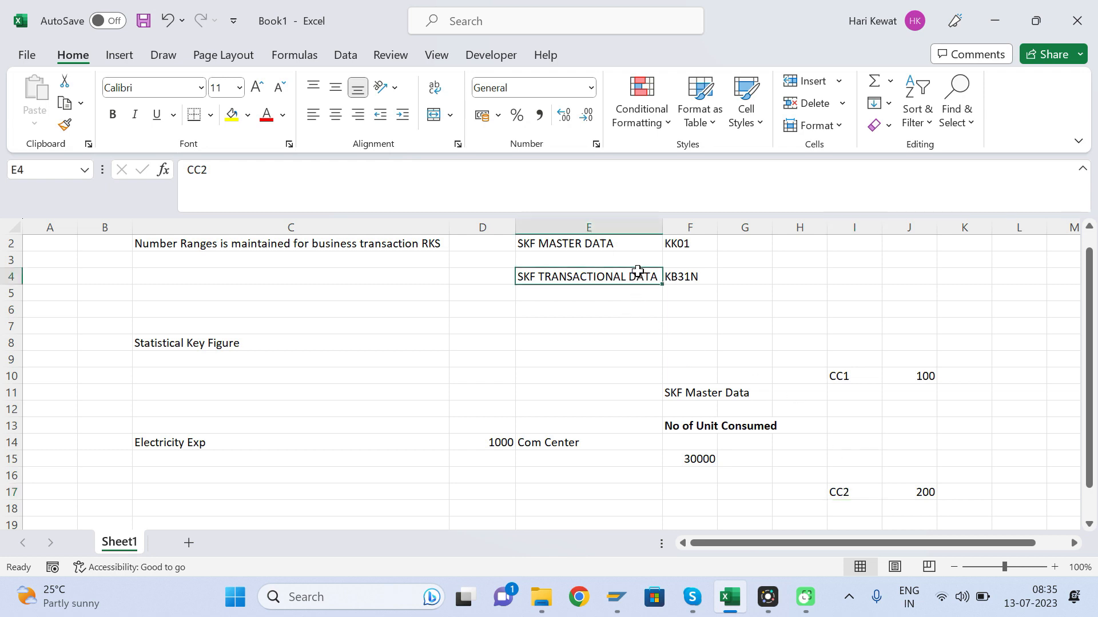
{"action": "left_click", "coordinate": [699, 269]}
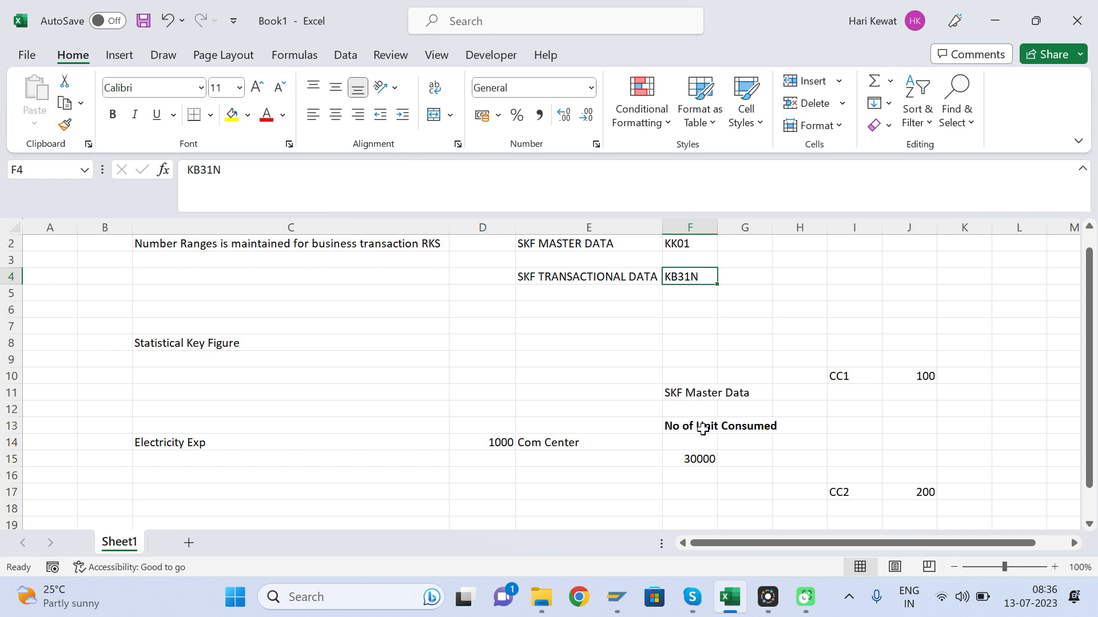
{"action": "left_click", "coordinate": [840, 376]}
{"action": "left_click", "coordinate": [850, 487]}
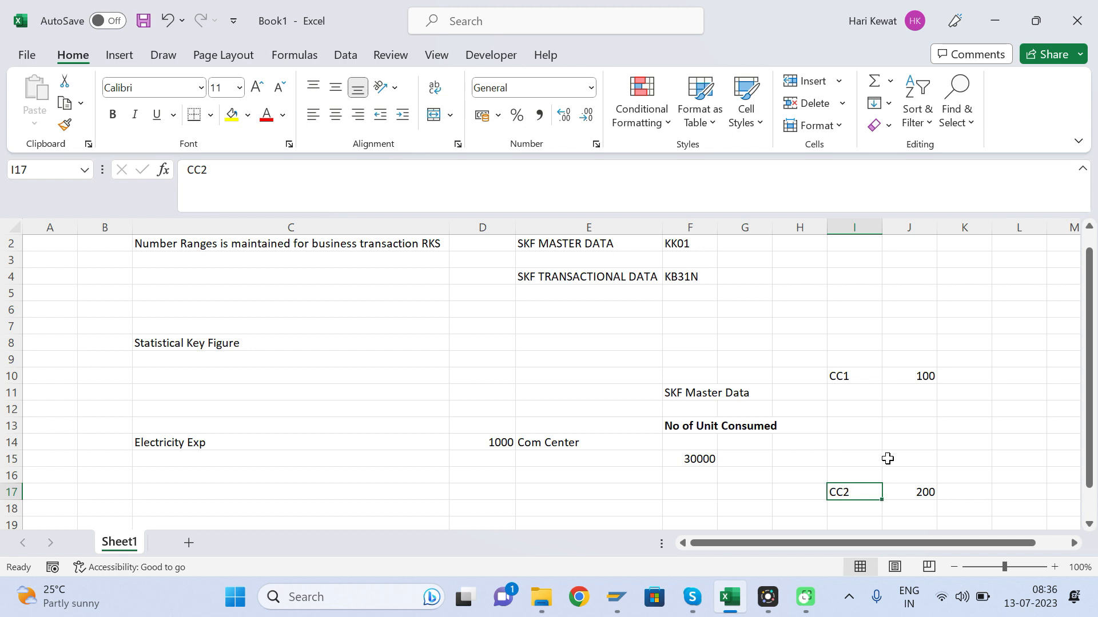
{"action": "left_click", "coordinate": [705, 425]}
{"action": "left_click", "coordinate": [707, 453]}
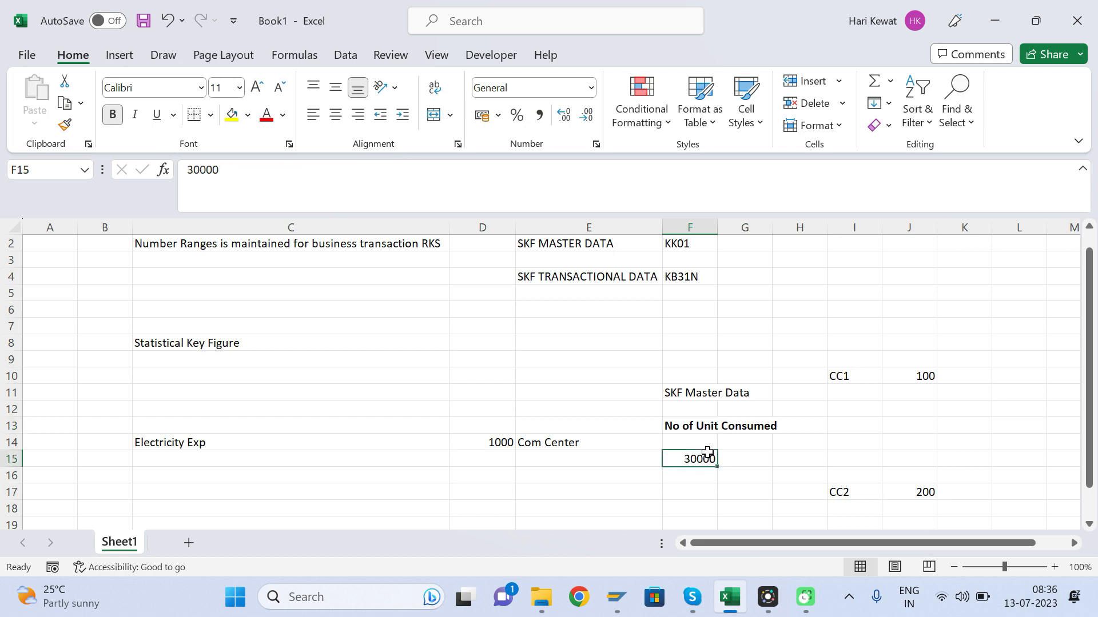
{"action": "left_click", "coordinate": [930, 375]}
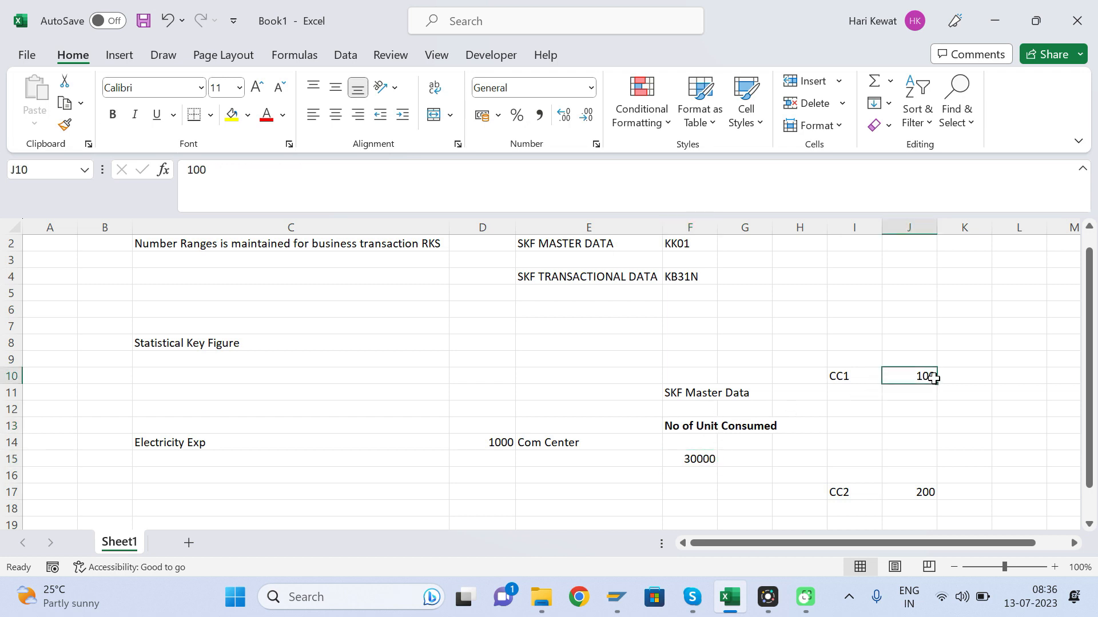
{"action": "left_click", "coordinate": [933, 491]}
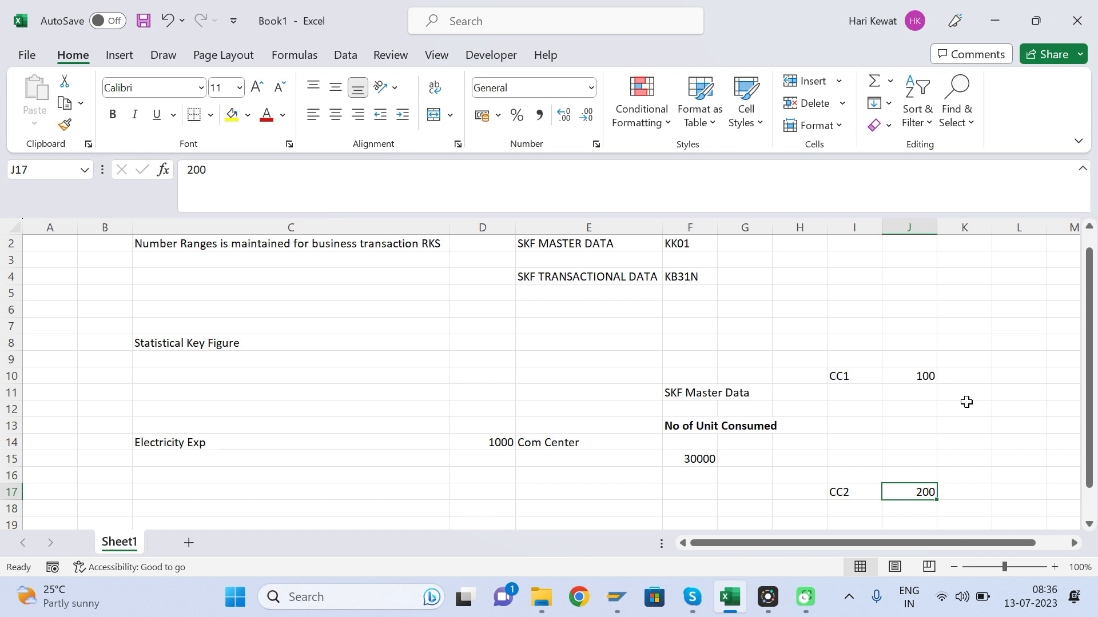
Calculate CC1's share of the electricity expense in K10 with the formula =D14/300*J10.
{"action": "left_click", "coordinate": [971, 379]}
{"action": "type", "text": "="}
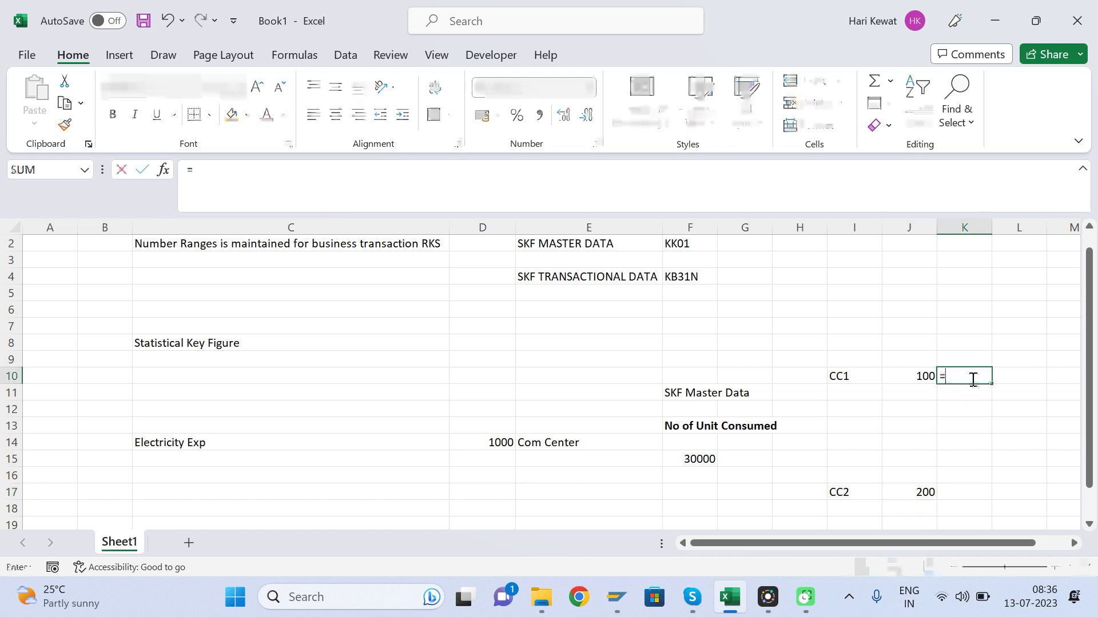
{"action": "left_click", "coordinate": [484, 441]}
{"action": "type", "text": "/"}
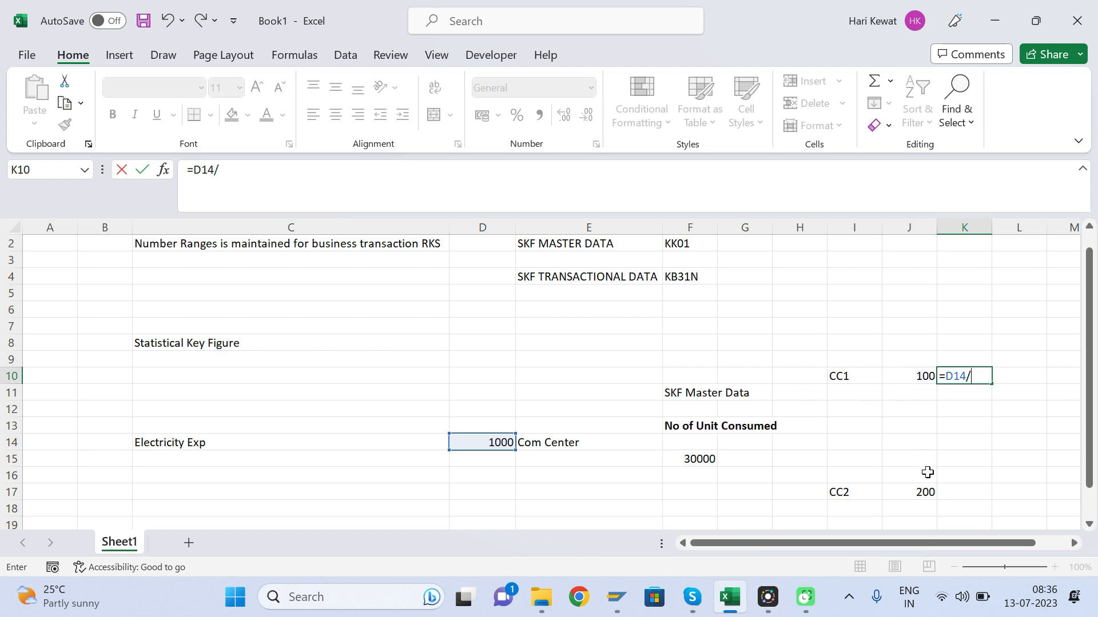
{"action": "type", "text": "300*"}
{"action": "left_click", "coordinate": [923, 377]}
{"action": "key", "text": "Return"}
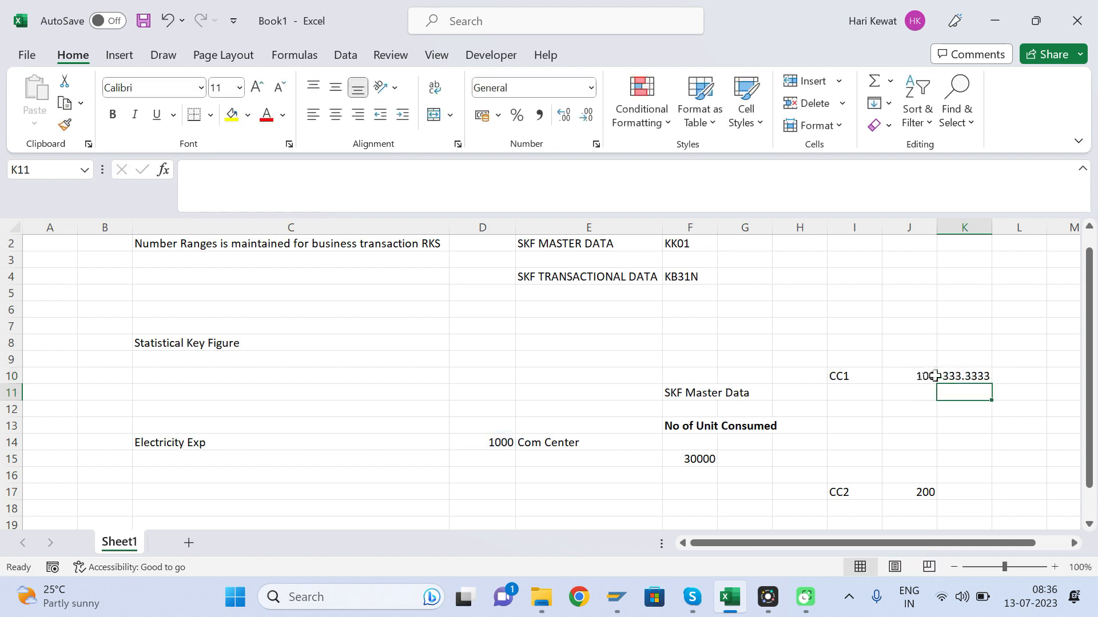
{"action": "left_click", "coordinate": [962, 373]}
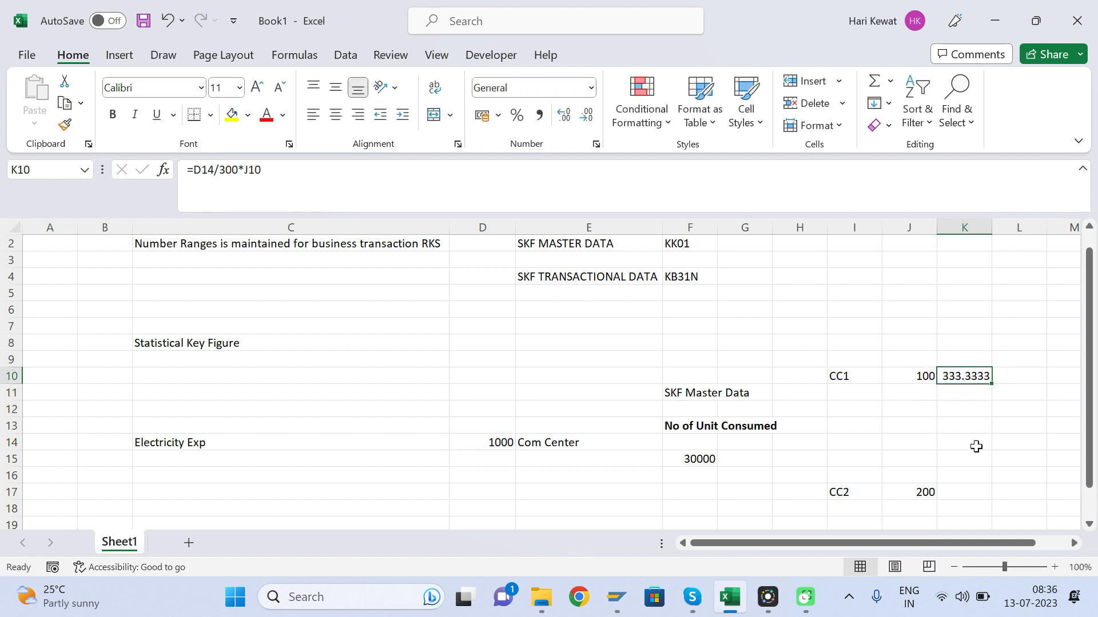
Calculate CC2's share of the electricity expense in K17 with the formula =D14/300*J17.
{"action": "left_click", "coordinate": [965, 492]}
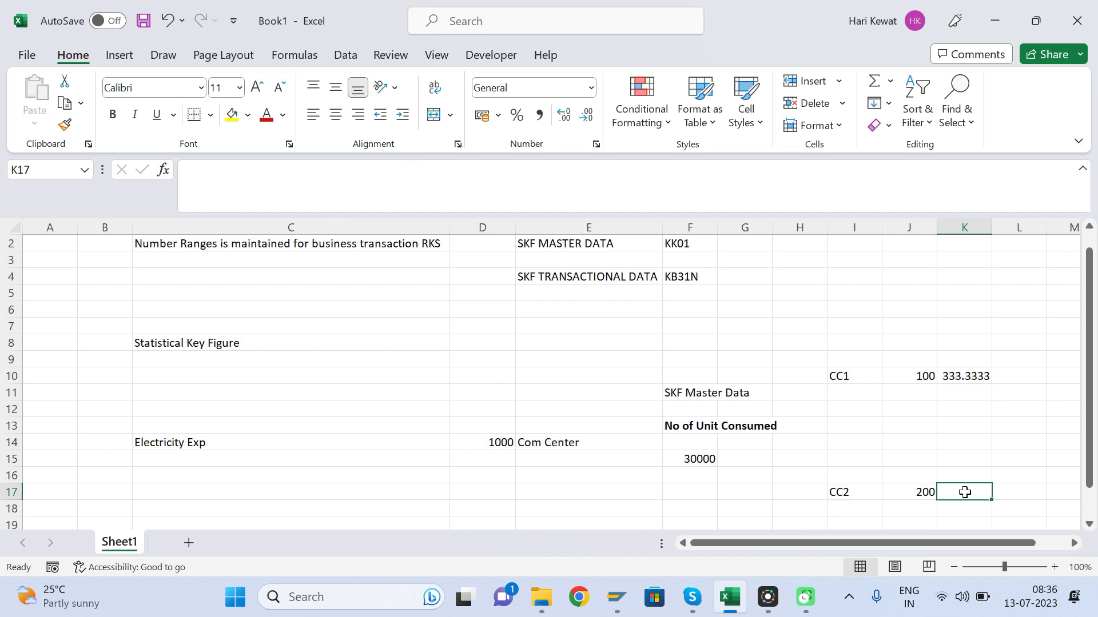
{"action": "type", "text": "="}
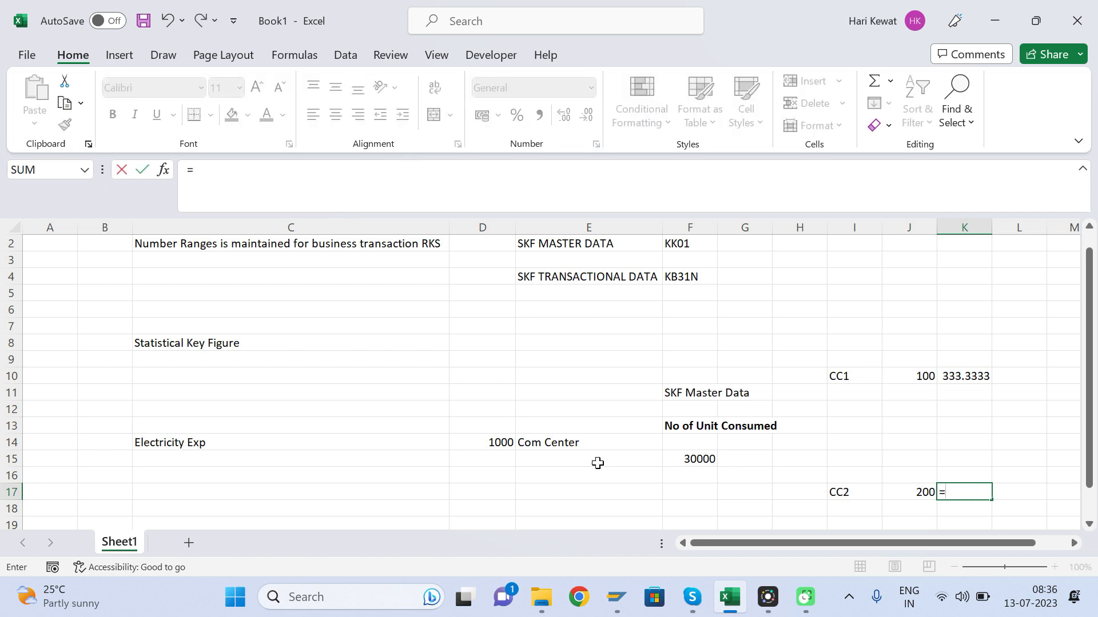
{"action": "left_click", "coordinate": [506, 440]}
{"action": "type", "text": "/"}
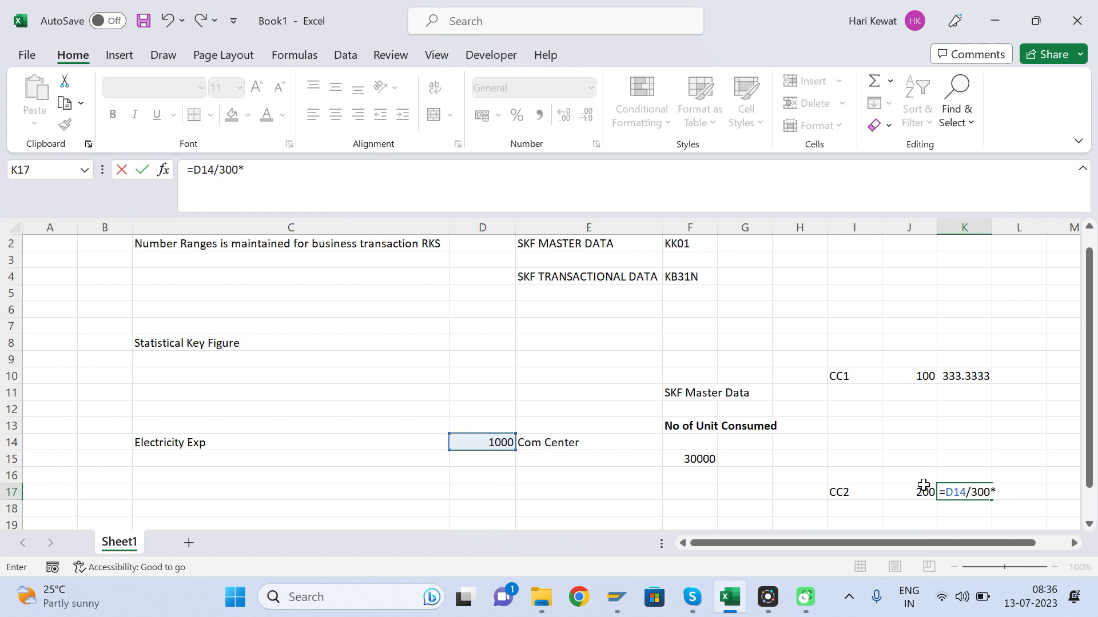
{"action": "type", "text": "300*"}
{"action": "left_click", "coordinate": [923, 490]}
{"action": "key", "text": "Return"}
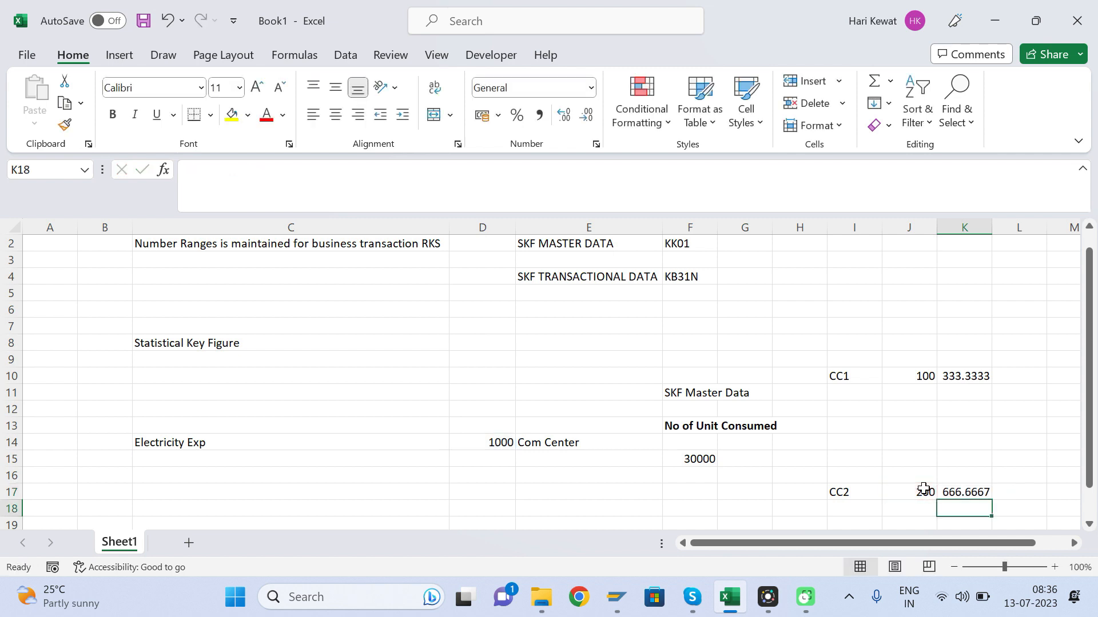
Compare the calculated expense shares with the units of CC1 and CC2, and check the SKF transactional data entry.
{"action": "left_click", "coordinate": [961, 490]}
{"action": "left_click", "coordinate": [970, 378]}
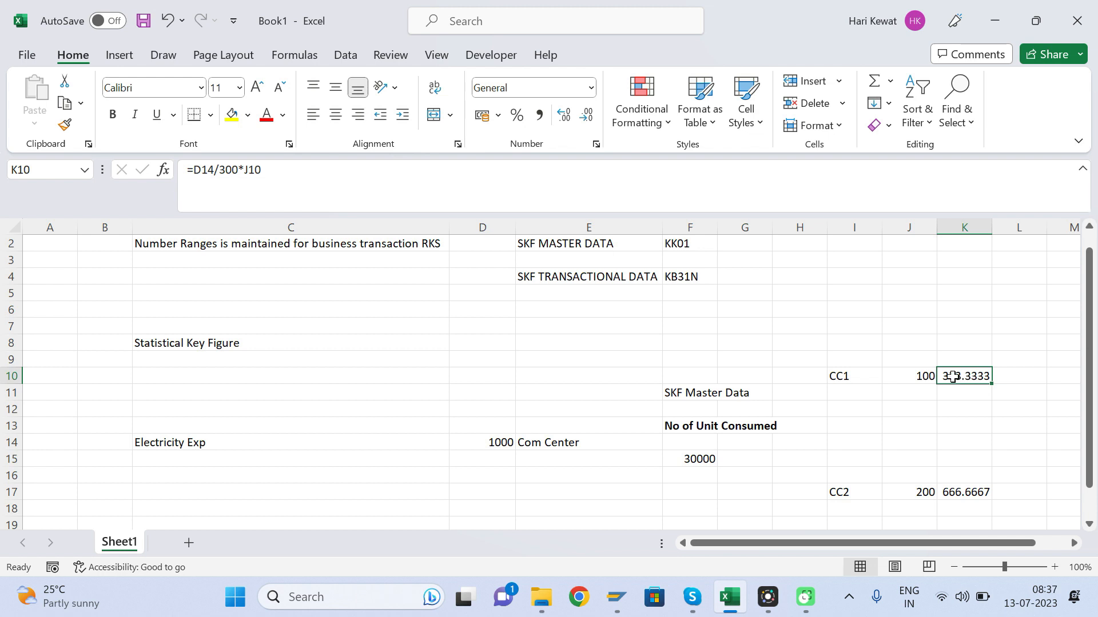
{"action": "left_click", "coordinate": [927, 377]}
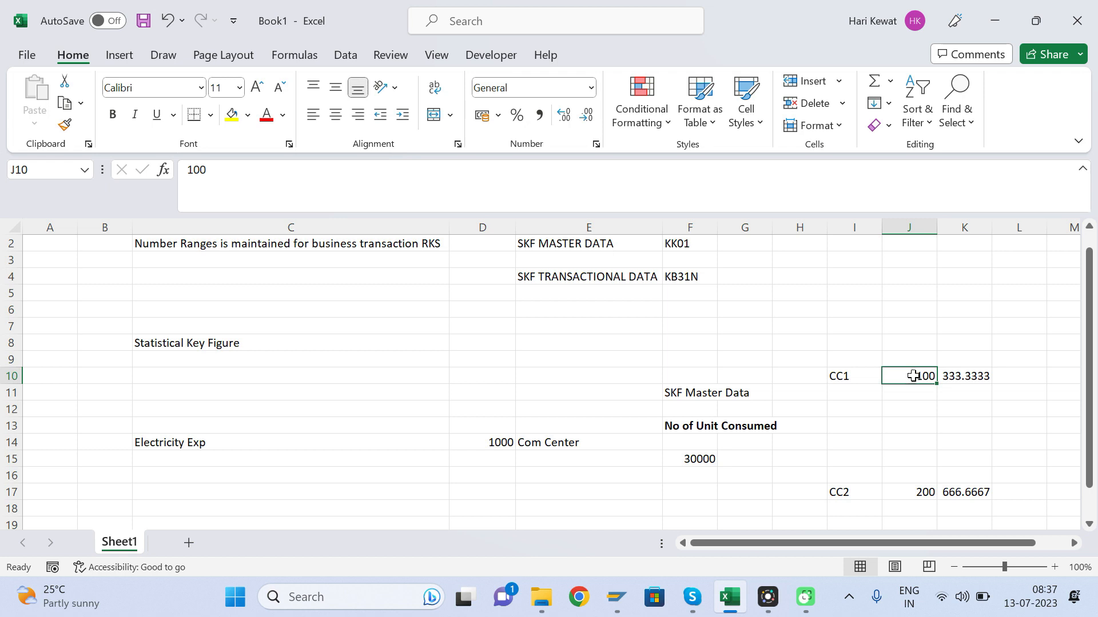
{"action": "left_click", "coordinate": [853, 375]}
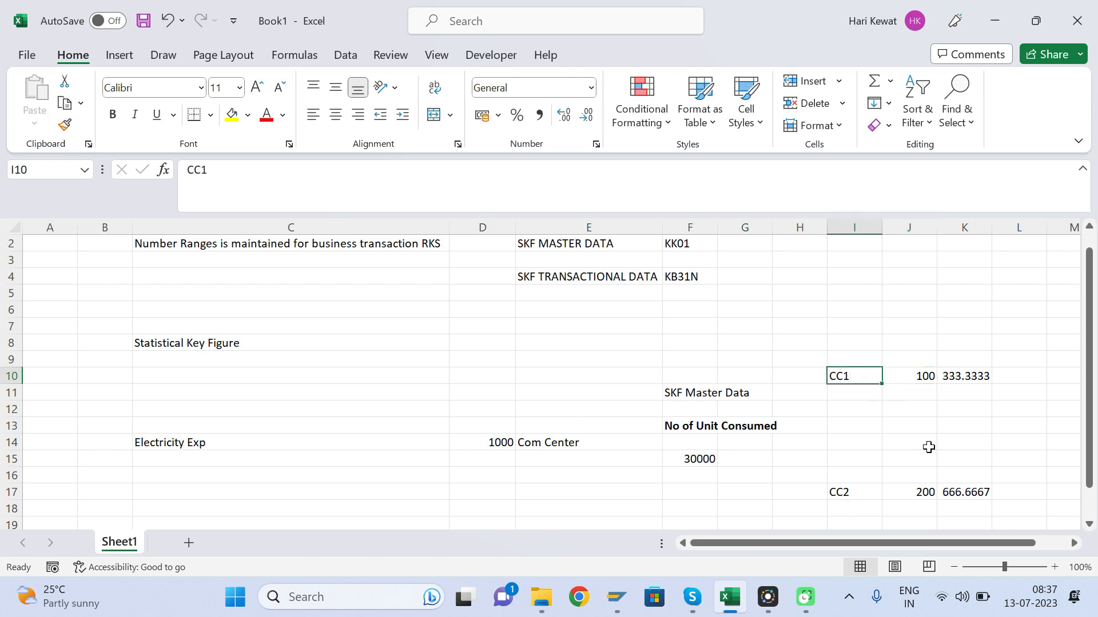
{"action": "left_click", "coordinate": [930, 494]}
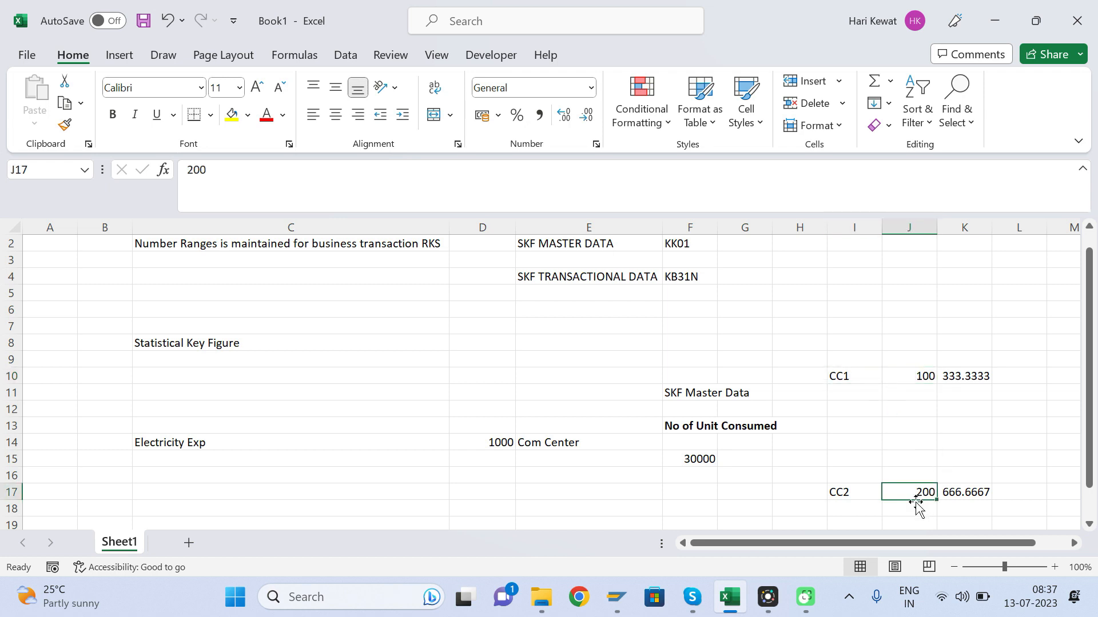
{"action": "left_click", "coordinate": [838, 490]}
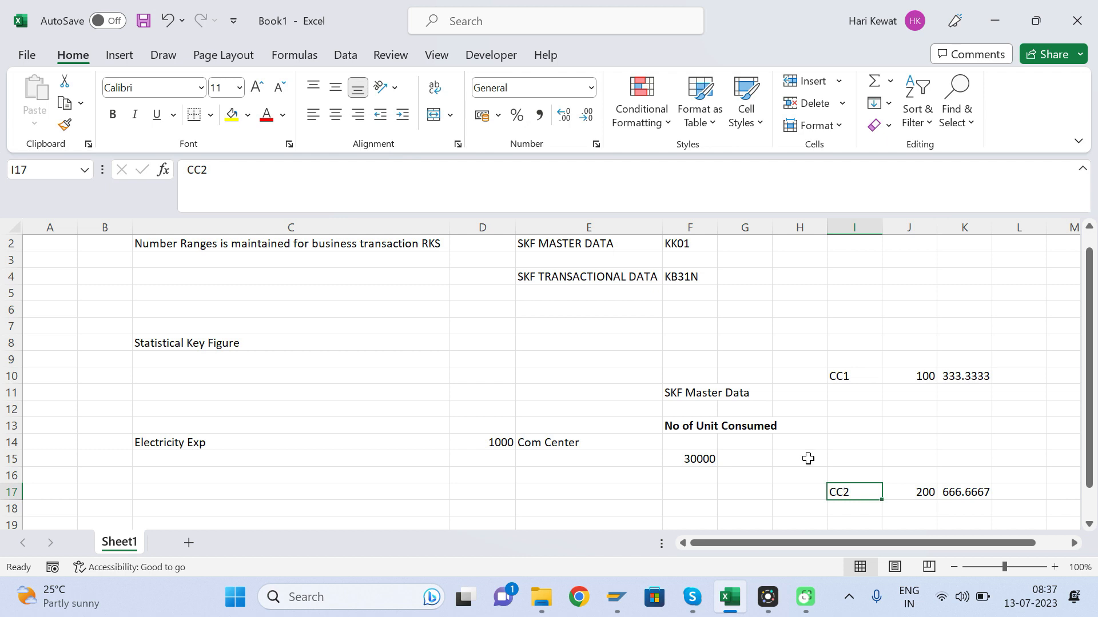
{"action": "left_click", "coordinate": [581, 279]}
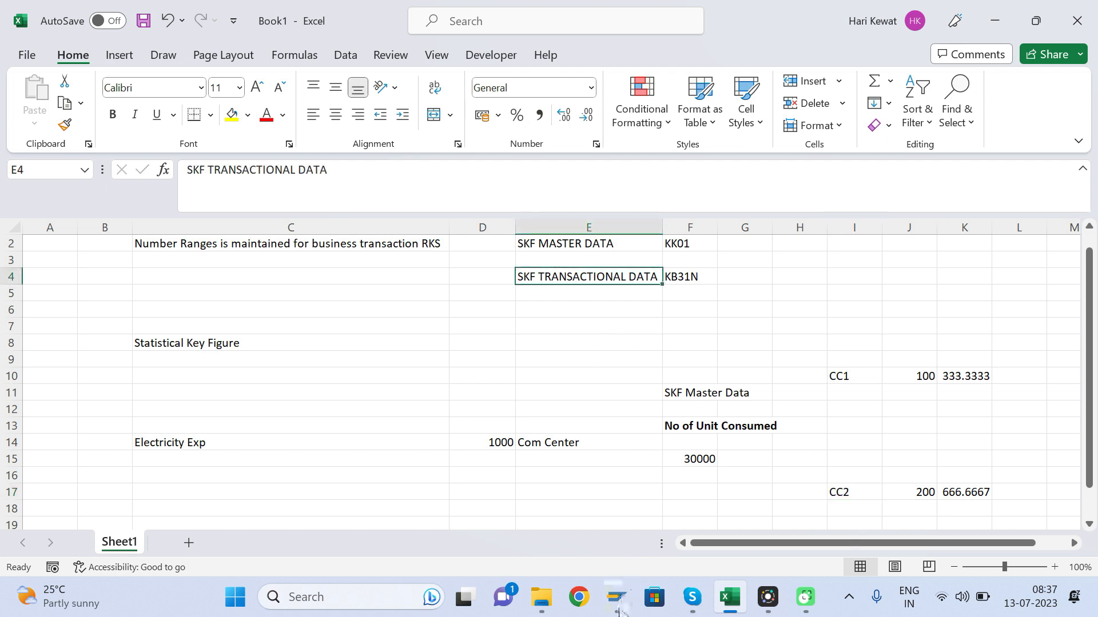
Switch to SAP, leave the key figure creation and open the actual posting transaction for entering statistical key figures (KB31N).
{"action": "mouse_move", "coordinate": [617, 600]}
{"action": "left_click", "coordinate": [633, 512]}
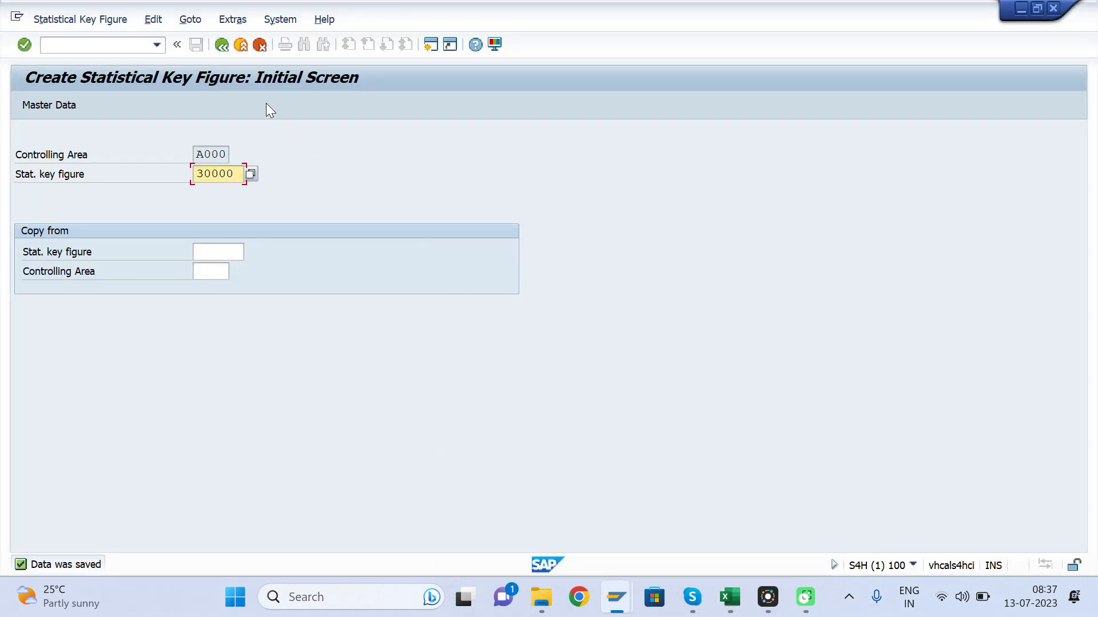
{"action": "left_click", "coordinate": [241, 50]}
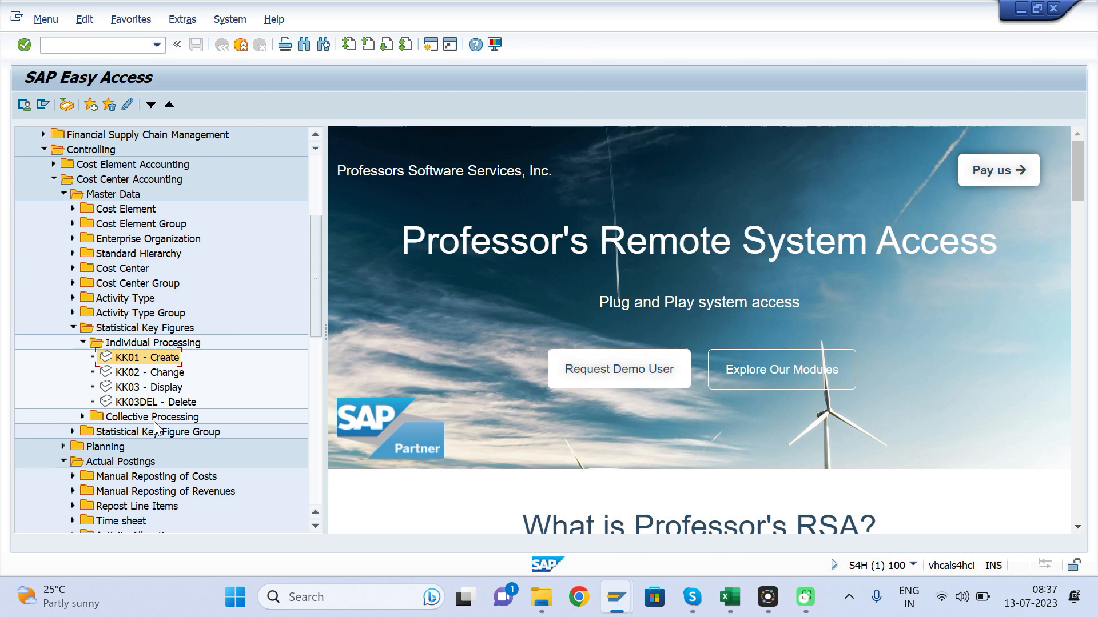
{"action": "left_click_drag", "start_coordinate": [315, 327], "coordinate": [331, 393]}
{"action": "left_click", "coordinate": [138, 419]}
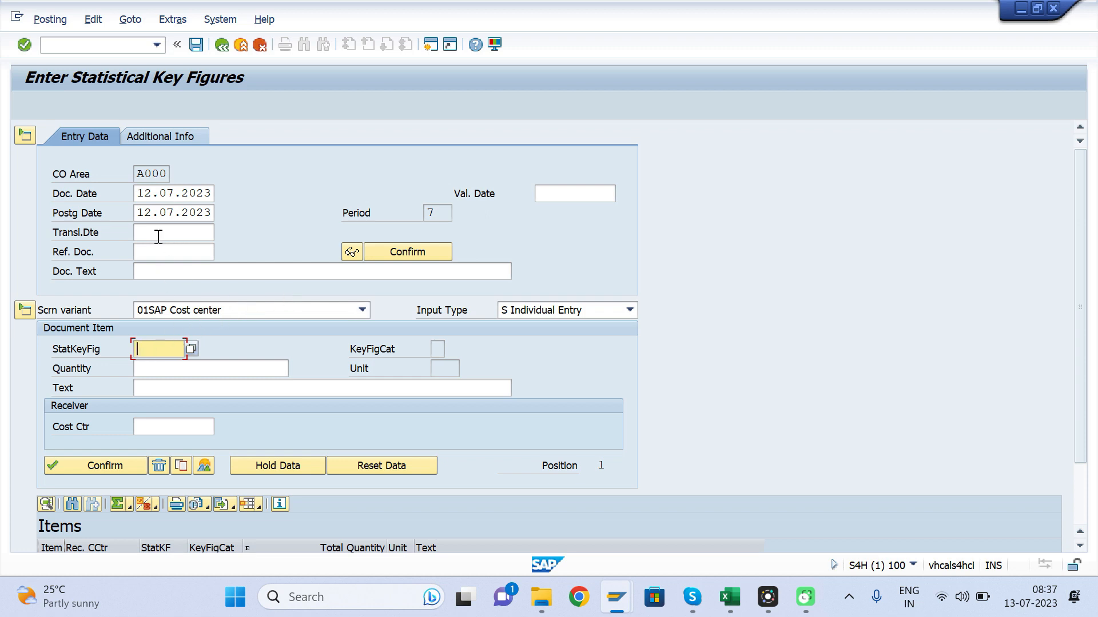
Switch the statistical key figure entry to the L List Entry input type, keeping the cost center screen variant.
{"action": "left_click", "coordinate": [151, 252]}
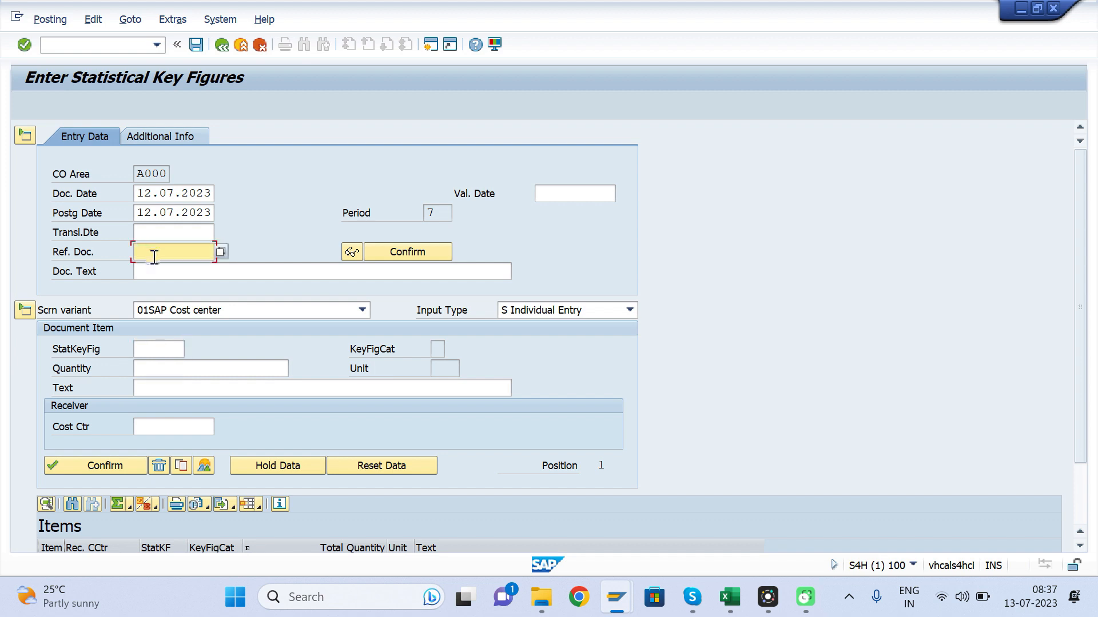
{"action": "left_click", "coordinate": [179, 268]}
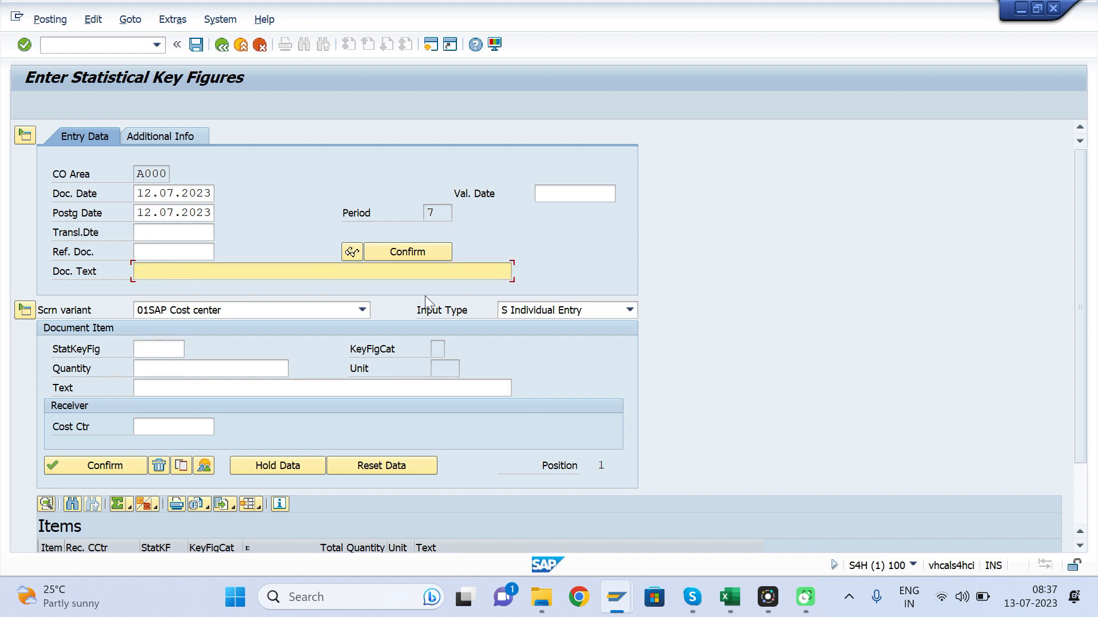
{"action": "left_click", "coordinate": [160, 348]}
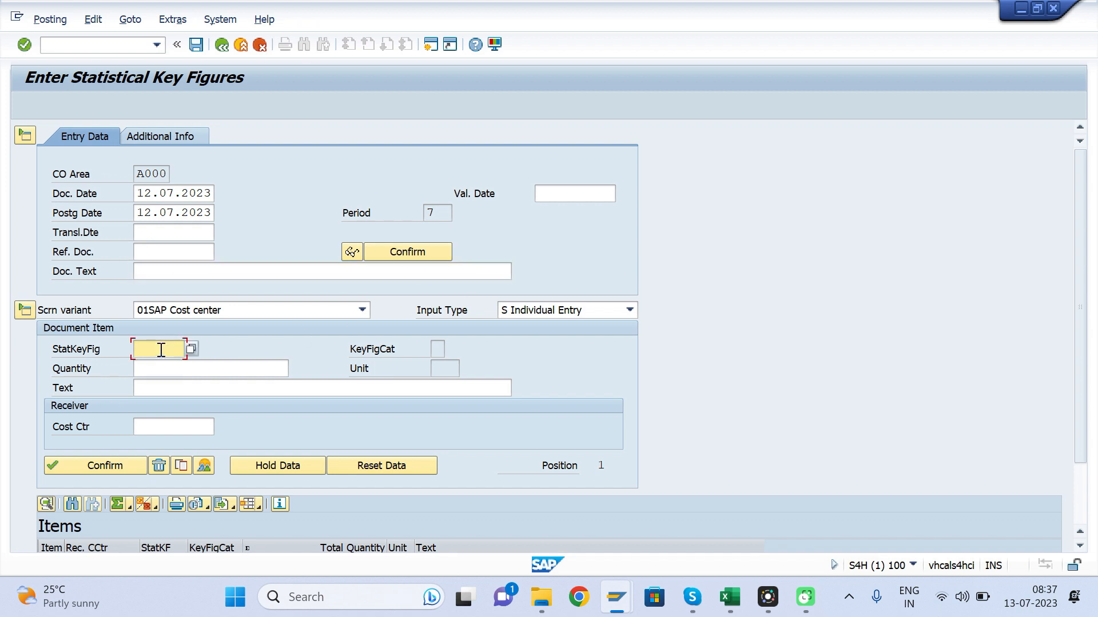
{"action": "left_click", "coordinate": [613, 309]}
{"action": "left_click", "coordinate": [533, 326]}
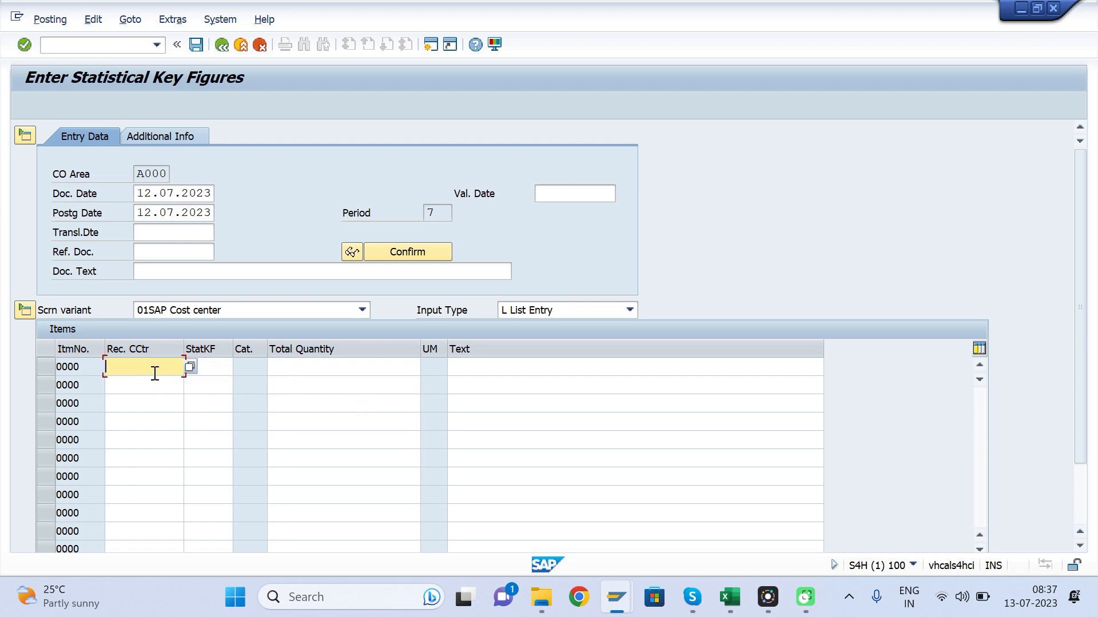
Check the CC1 line in the Excel worksheet, then pick receiver cost center 10101101 for the first item in SAP.
{"action": "key", "text": "alt+Tab"}
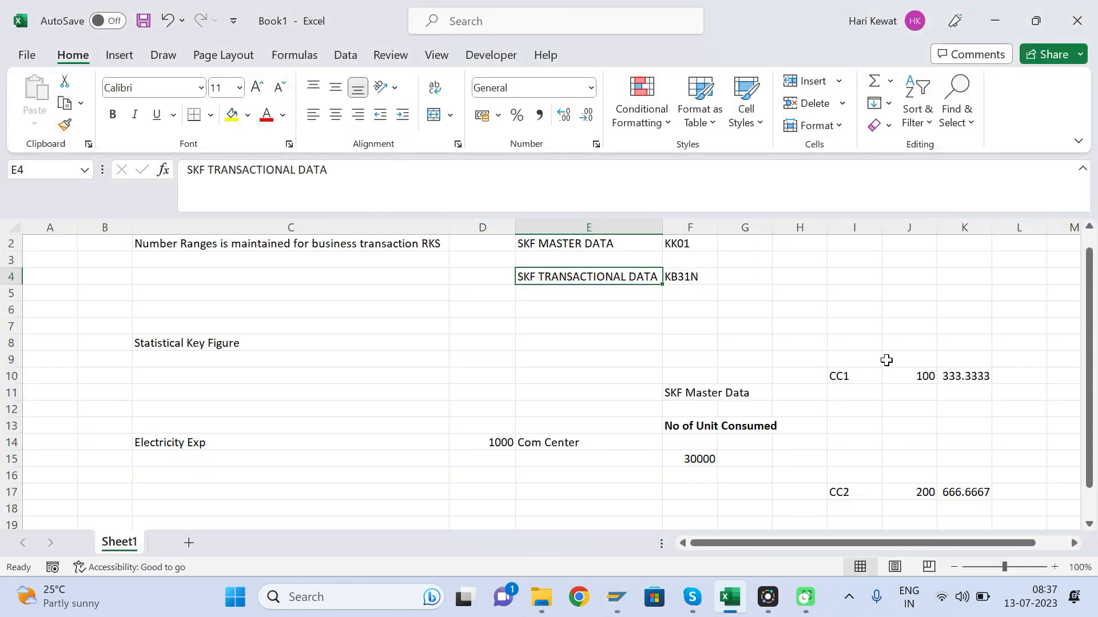
{"action": "left_click", "coordinate": [841, 379]}
{"action": "key", "text": "alt+Tab"}
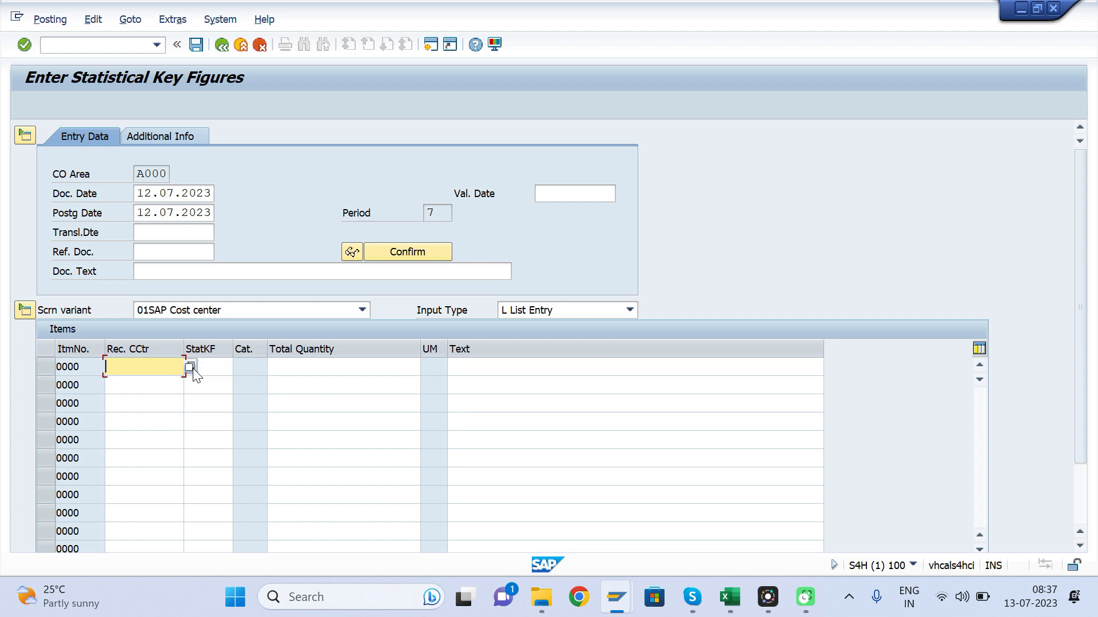
{"action": "left_click", "coordinate": [190, 367]}
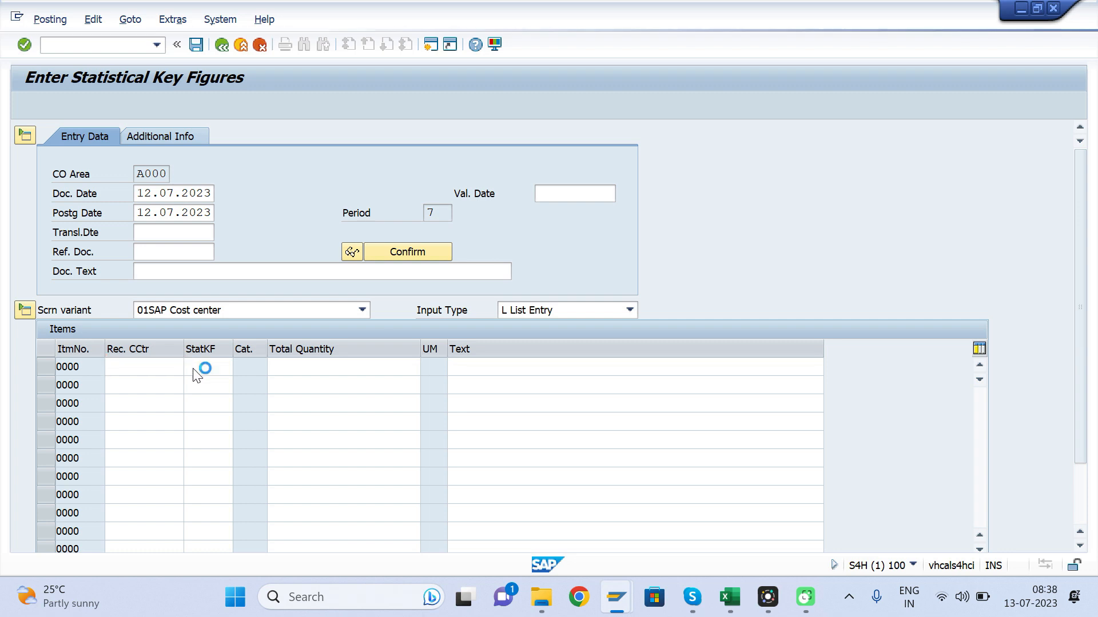
{"action": "key", "text": "Return"}
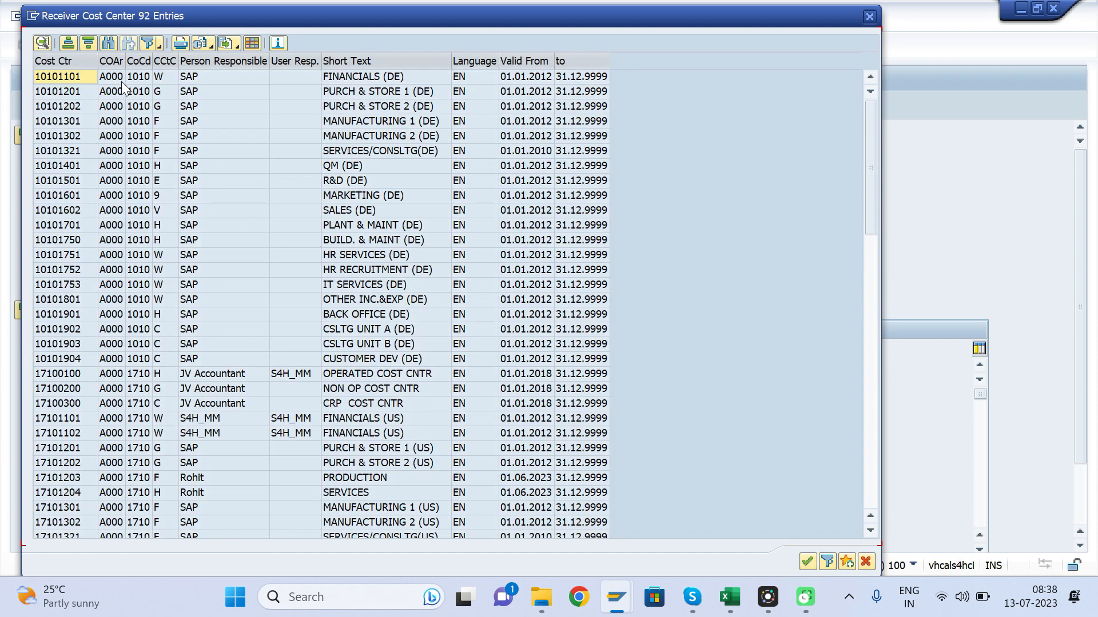
{"action": "double_click", "coordinate": [119, 81]}
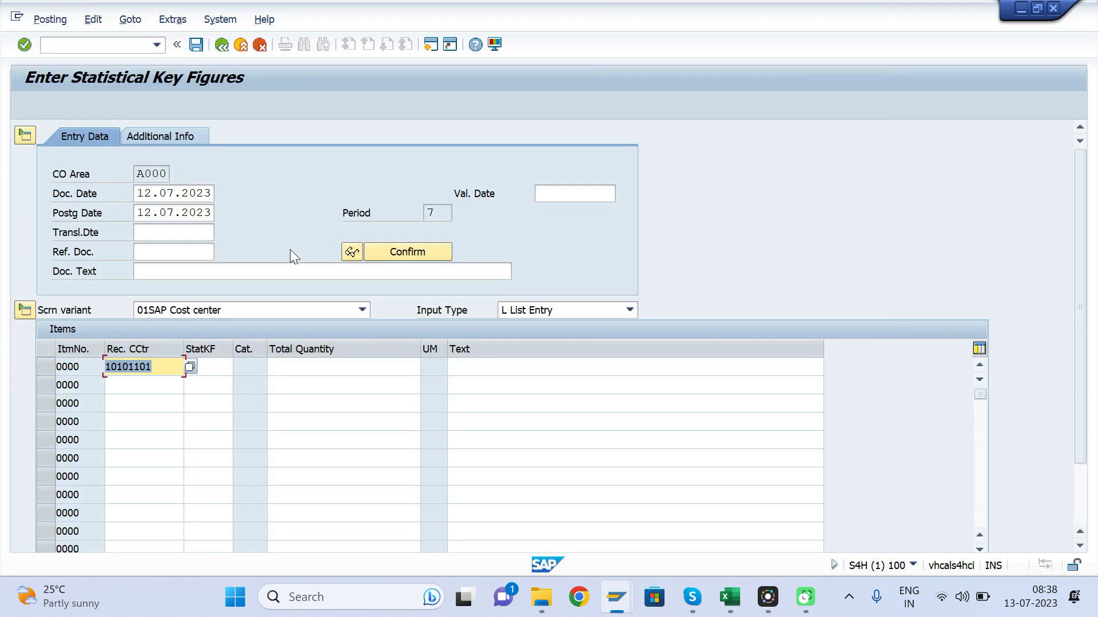
Copy key figure 30000 from F15 of the Excel worksheet into the first item's statistical key figure in SAP.
{"action": "left_click", "coordinate": [211, 360]}
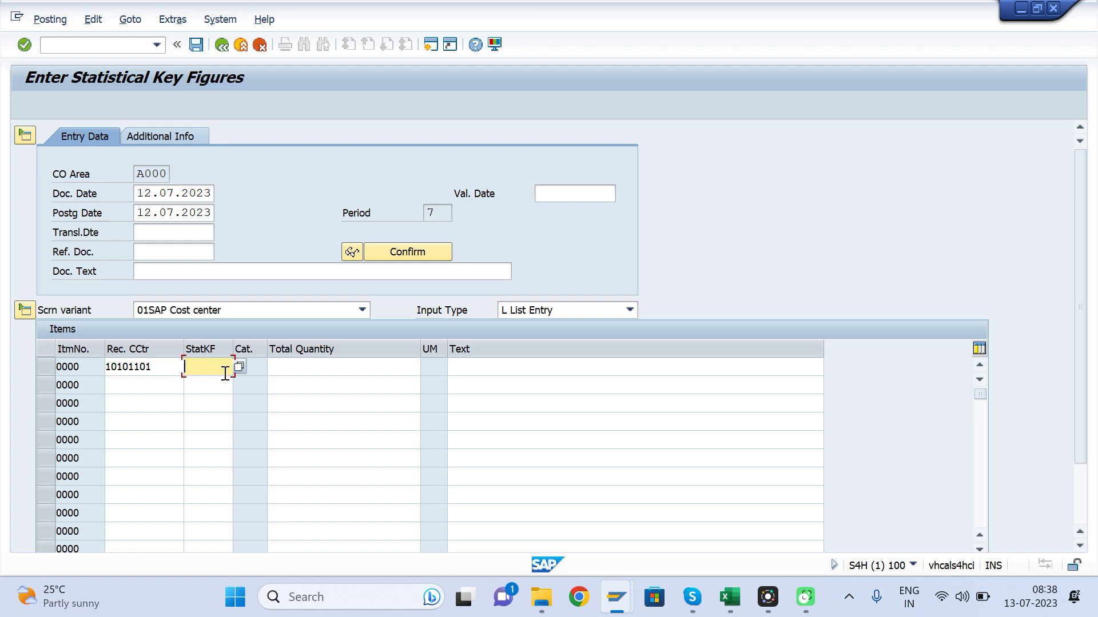
{"action": "key", "text": "alt+Tab"}
{"action": "left_click", "coordinate": [701, 459]}
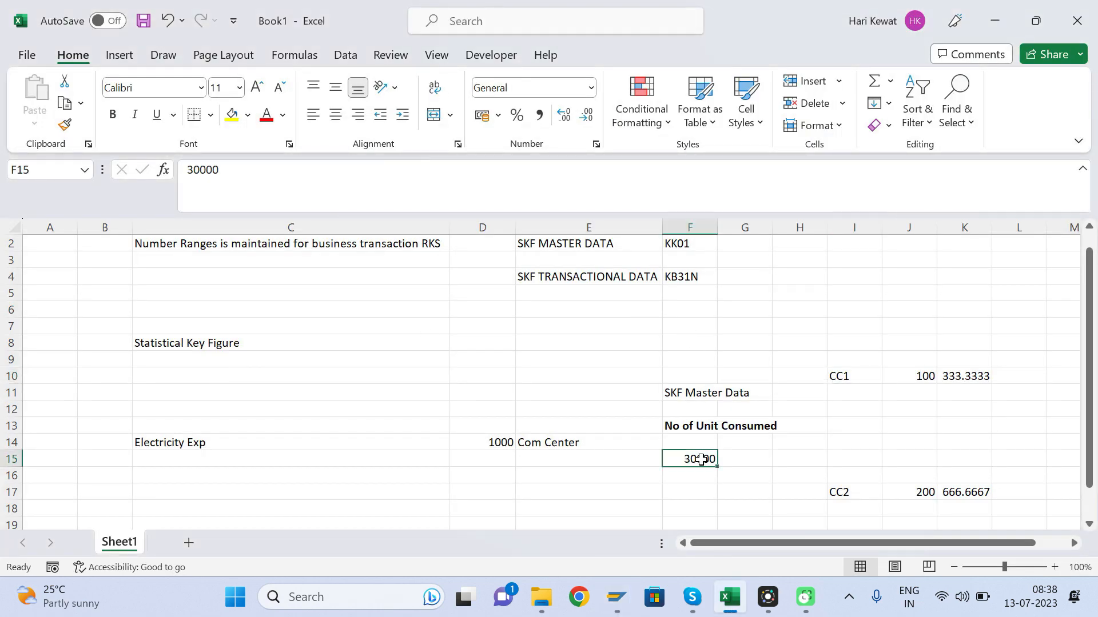
{"action": "key", "text": "ctrl+c"}
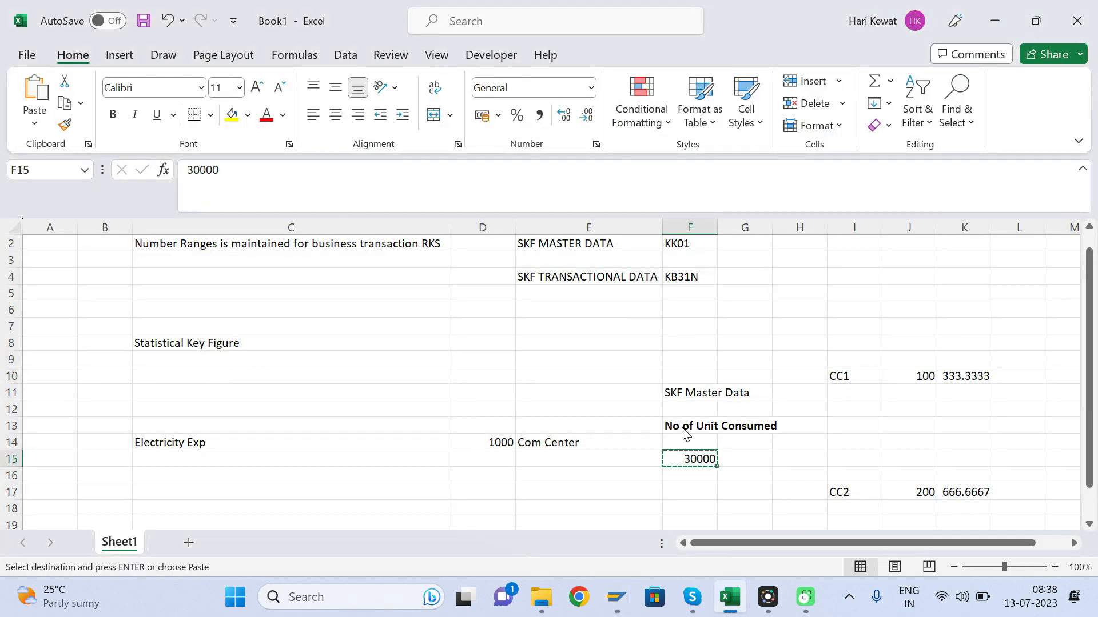
{"action": "key", "text": "alt+Tab"}
{"action": "key", "text": "ctrl+v"}
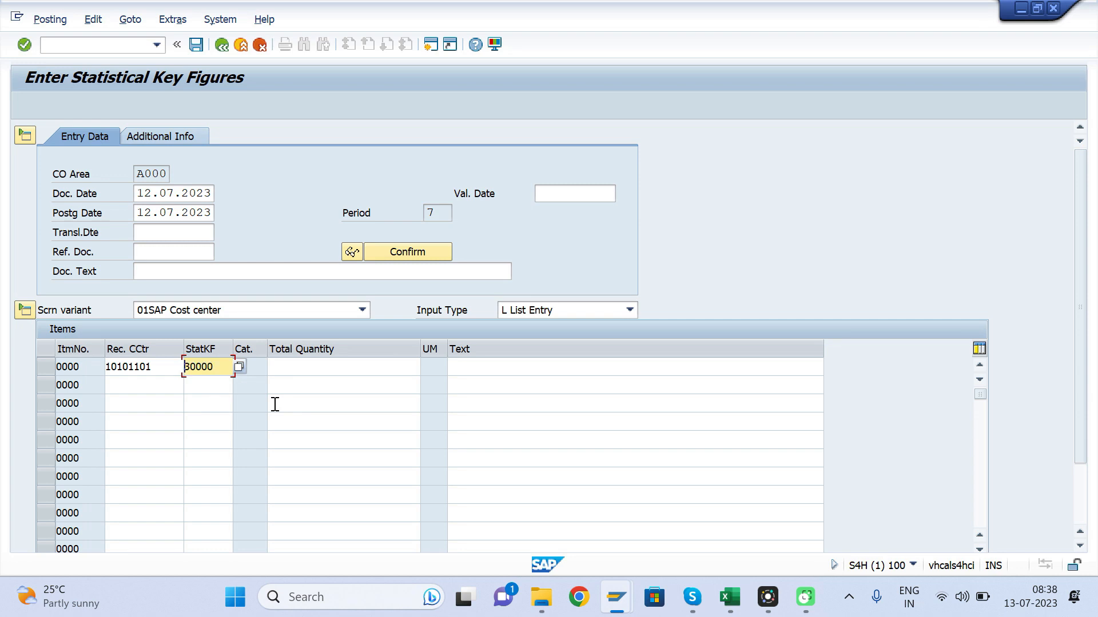
{"action": "key", "text": "Tab"}
{"action": "key", "text": "Return"}
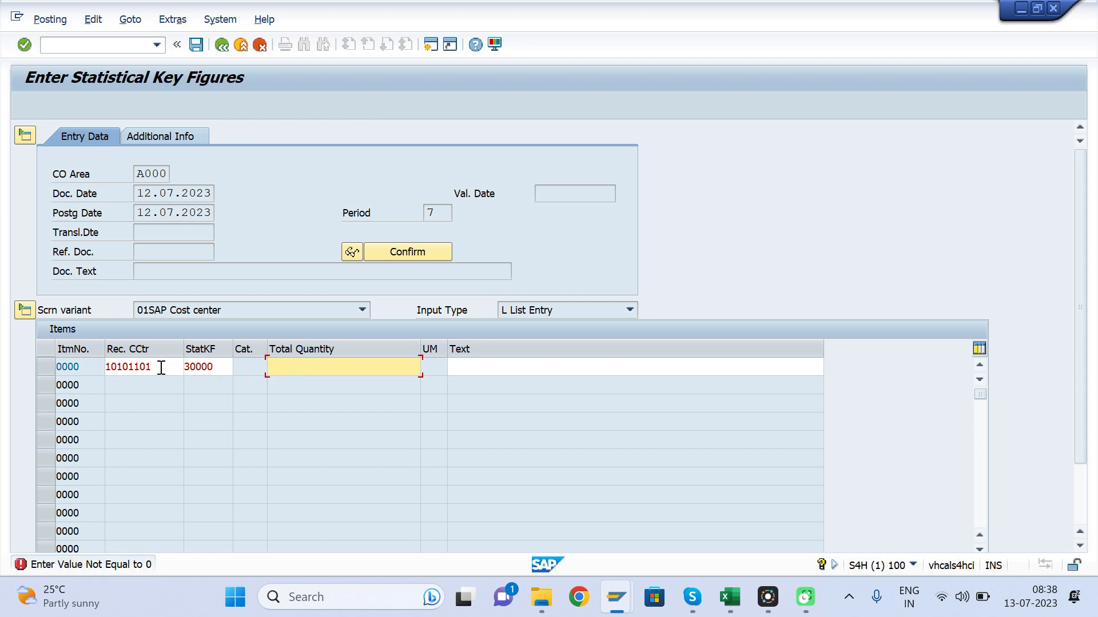
Check CC1's units in the Excel worksheet and enter a total quantity of 100 for cost center 10101101 in SAP.
{"action": "double_click", "coordinate": [162, 367]}
{"action": "left_click", "coordinate": [279, 368]}
{"action": "key", "text": "alt+Tab"}
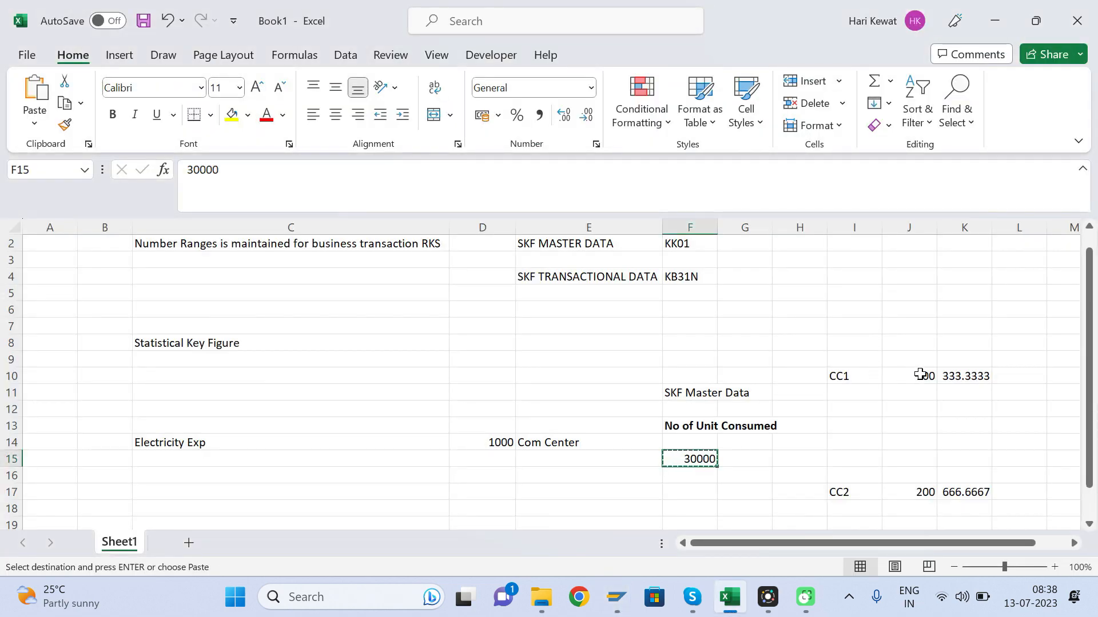
{"action": "left_click", "coordinate": [921, 375]}
{"action": "key", "text": "alt+Tab"}
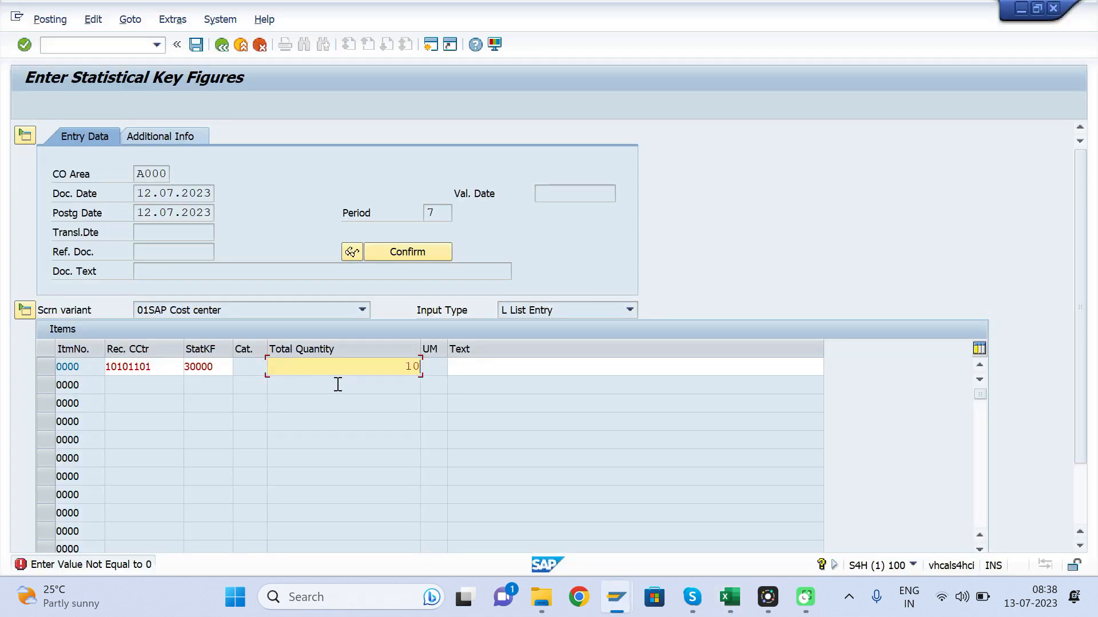
{"action": "key", "text": "Return"}
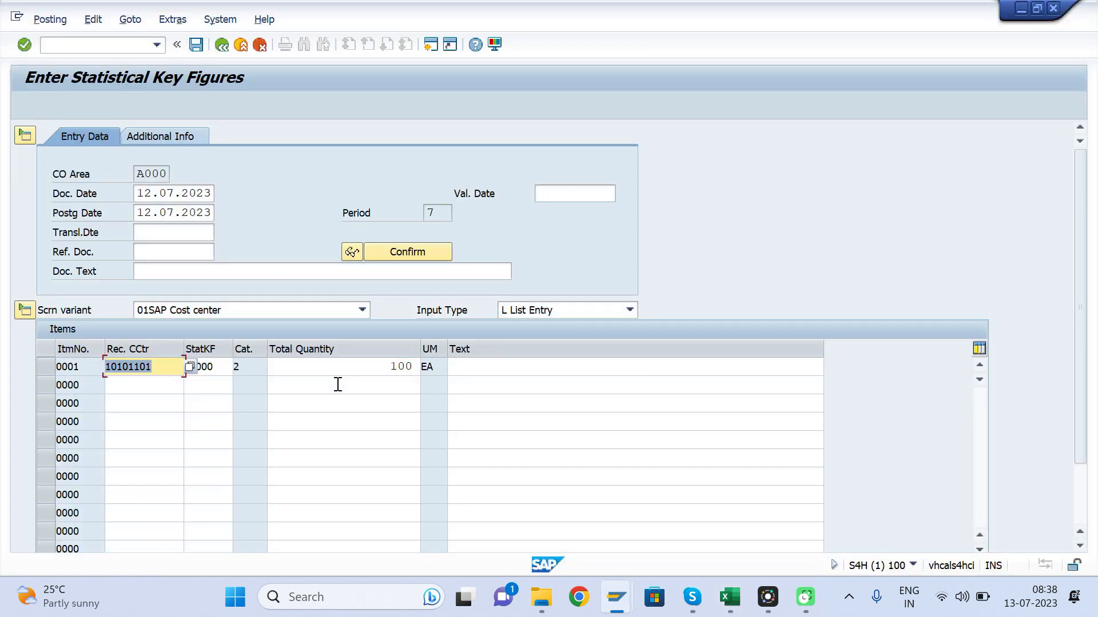
Copy the first item's cost center into the second item and change it to 10101201.
{"action": "left_click", "coordinate": [151, 391]}
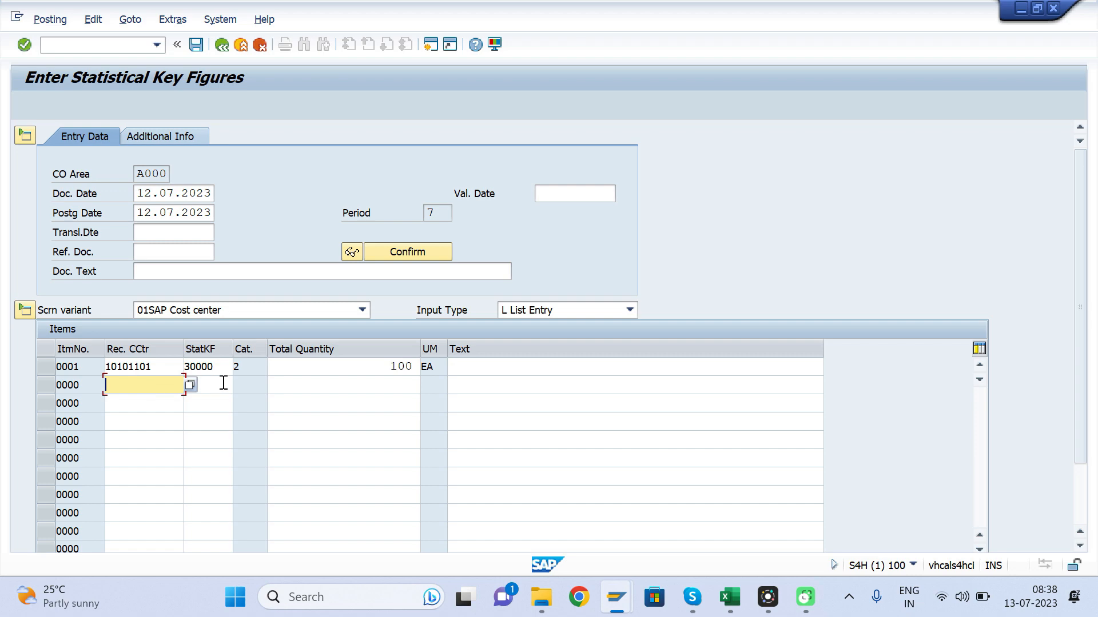
{"action": "key", "text": "alt+Tab"}
{"action": "key", "text": "alt+Tab"}
{"action": "left_click", "coordinate": [213, 387]}
{"action": "left_click", "coordinate": [141, 384]}
{"action": "left_click_drag", "start_coordinate": [156, 366], "coordinate": [68, 377]}
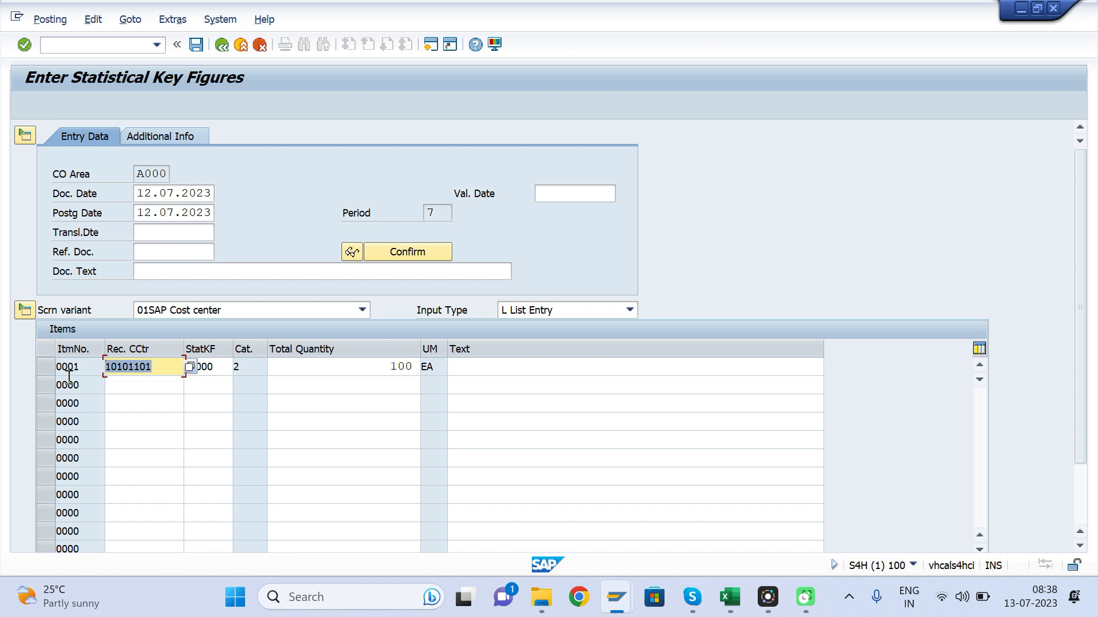
{"action": "left_click", "coordinate": [119, 388]}
{"action": "key", "text": "ctrl+v"}
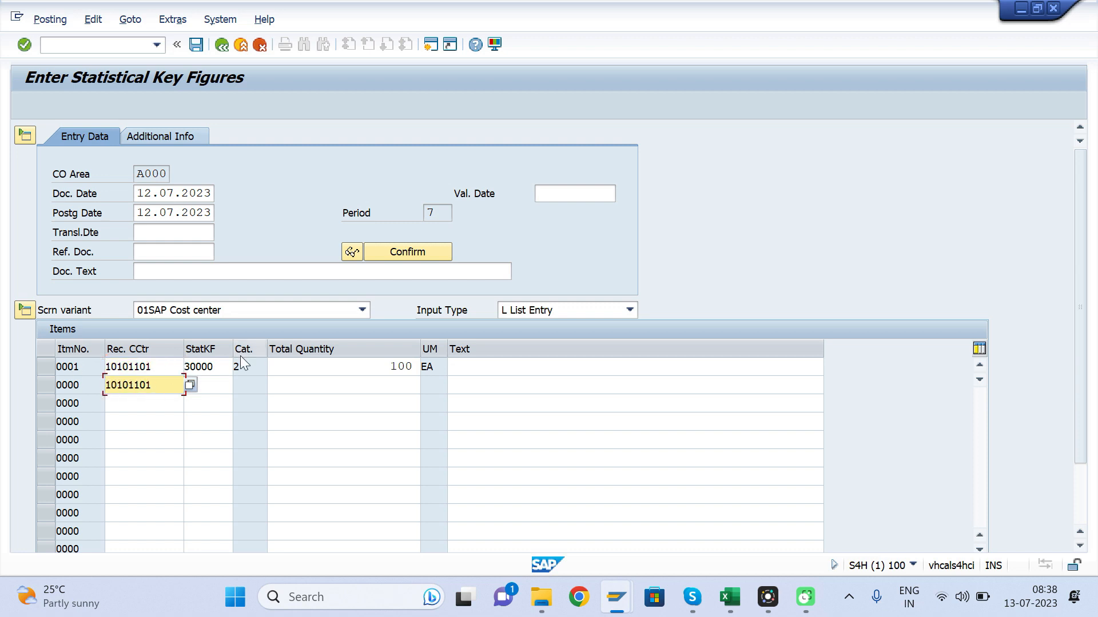
{"action": "key", "text": "BackSpace"}
{"action": "key", "text": "BackSpace"}
{"action": "key", "text": "BackSpace"}
{"action": "type", "text": "201"}
{"action": "key", "text": "Tab"}
{"action": "key", "text": "Tab"}
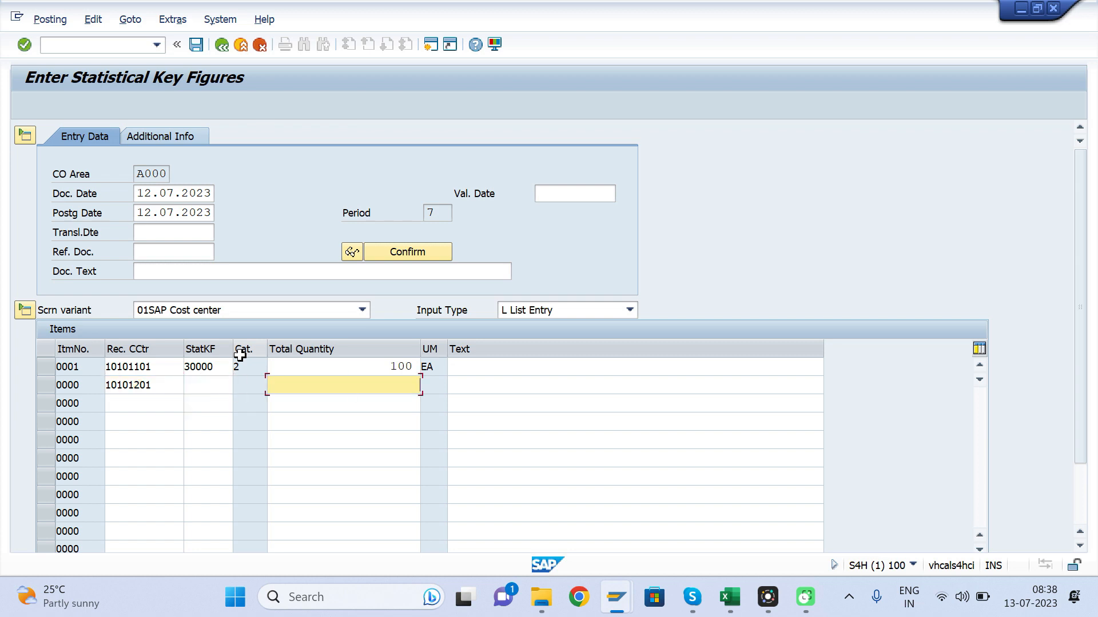
Enter statistical key figure 30000 and a total quantity of 200 for cost center 10101201.
{"action": "key", "text": "shift+Tab"}
{"action": "type", "text": "30000"}
{"action": "key", "text": "Tab"}
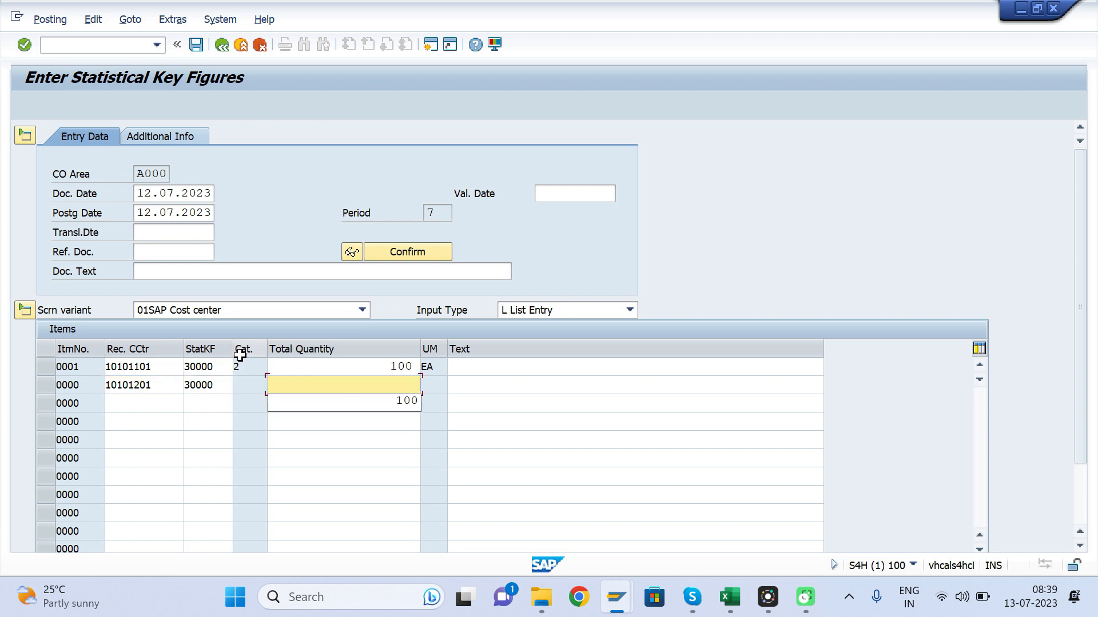
{"action": "type", "text": "200"}
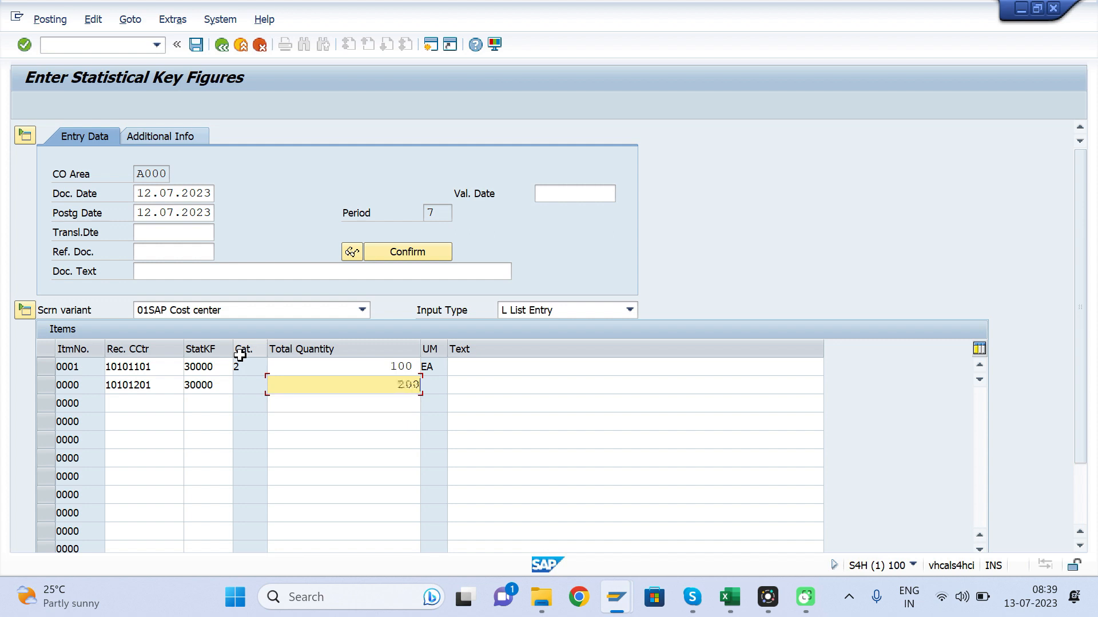
Confirm the second item, review both item lines and post the statistical key figure document.
{"action": "key", "text": "Return"}
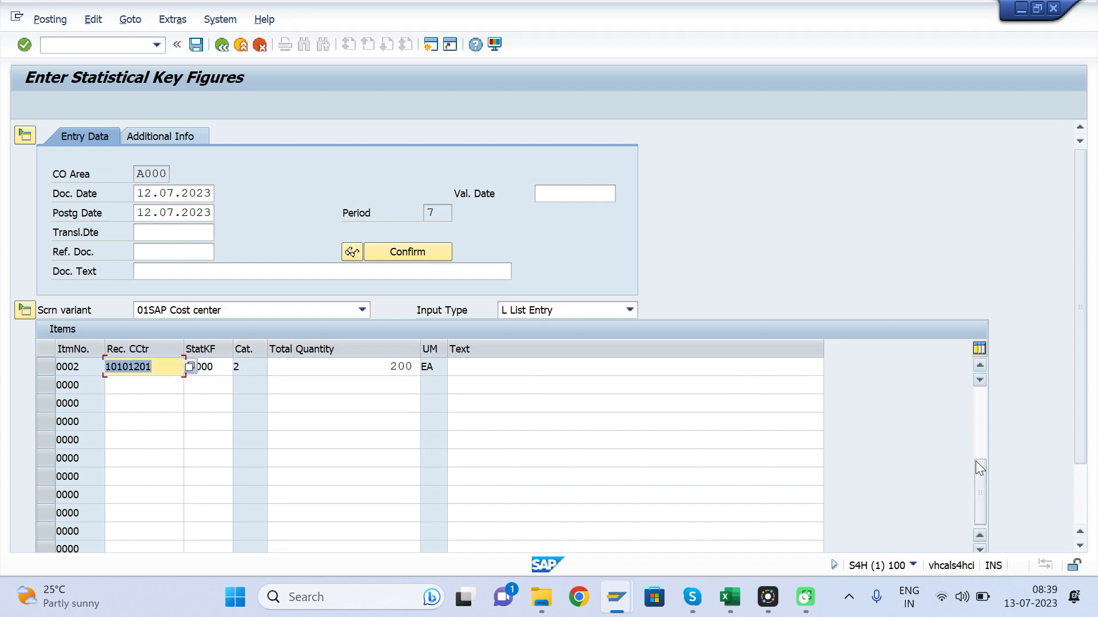
{"action": "left_click_drag", "start_coordinate": [979, 469], "coordinate": [971, 390]}
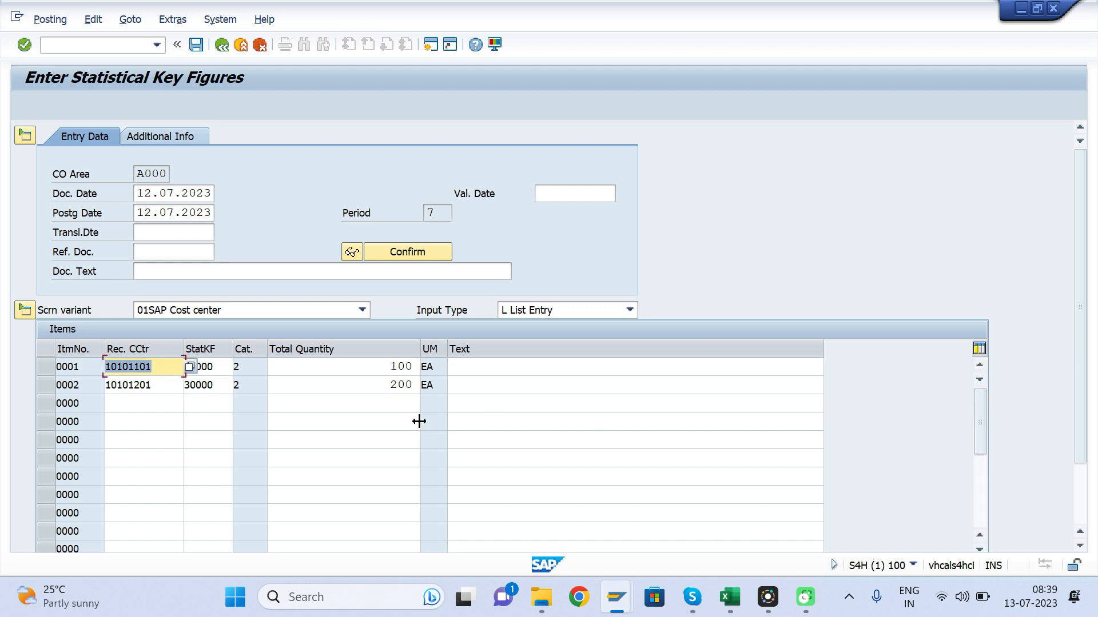
{"action": "left_click", "coordinate": [196, 46]}
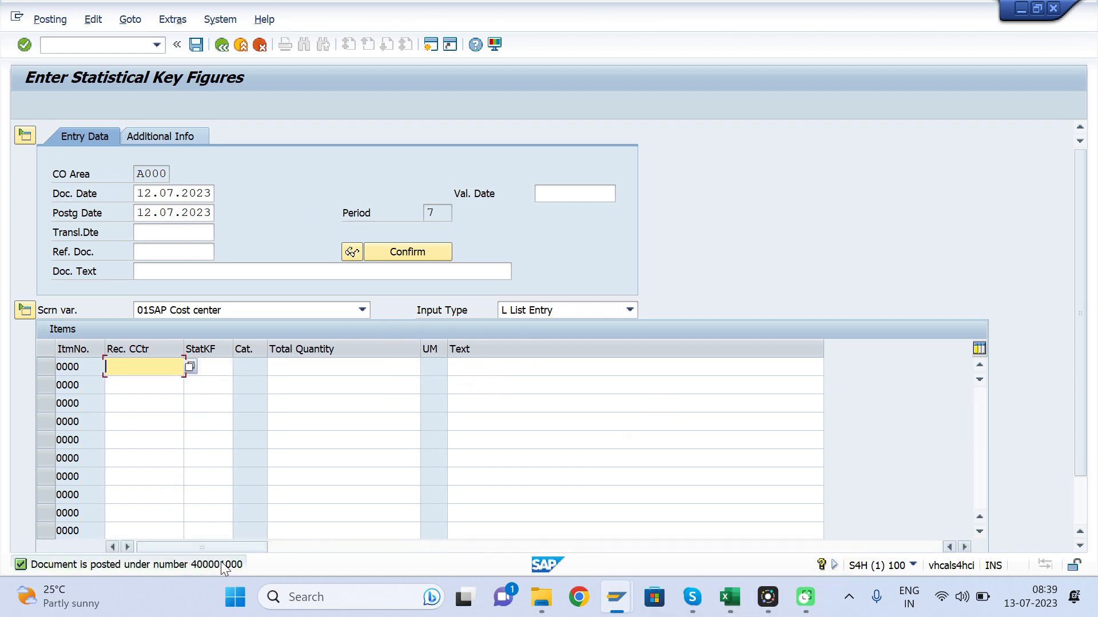
Compare the worksheet's number range note for business transaction RKS with the document number posted in SAP, and return to Excel.
{"action": "left_click", "coordinate": [736, 610]}
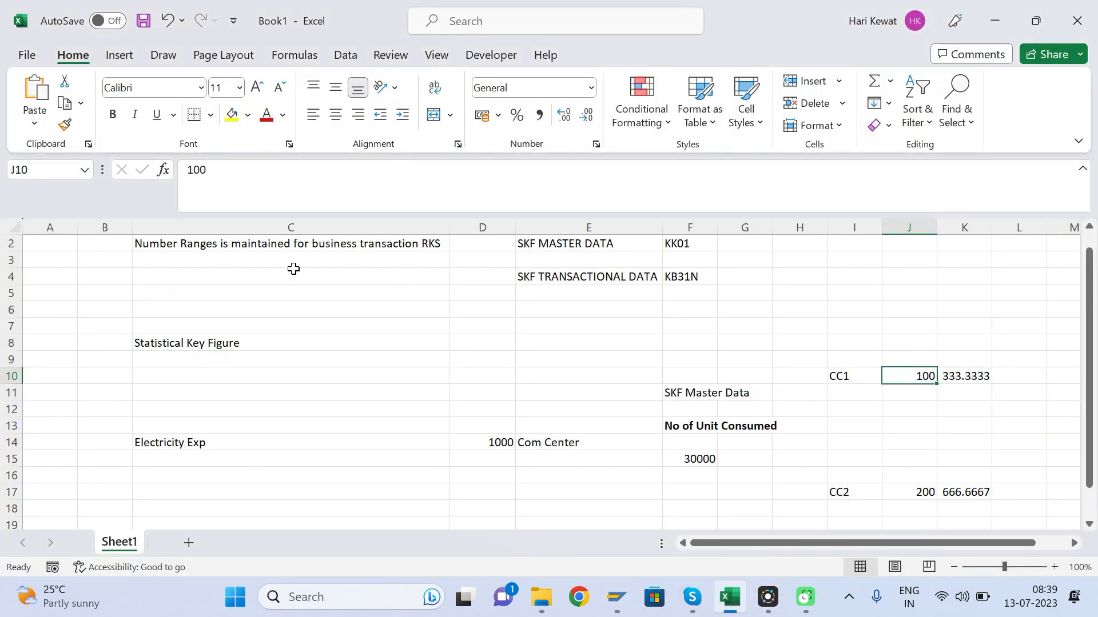
{"action": "left_click", "coordinate": [389, 240]}
{"action": "left_click_drag", "start_coordinate": [493, 170], "coordinate": [153, 174]}
{"action": "left_click", "coordinate": [301, 323]}
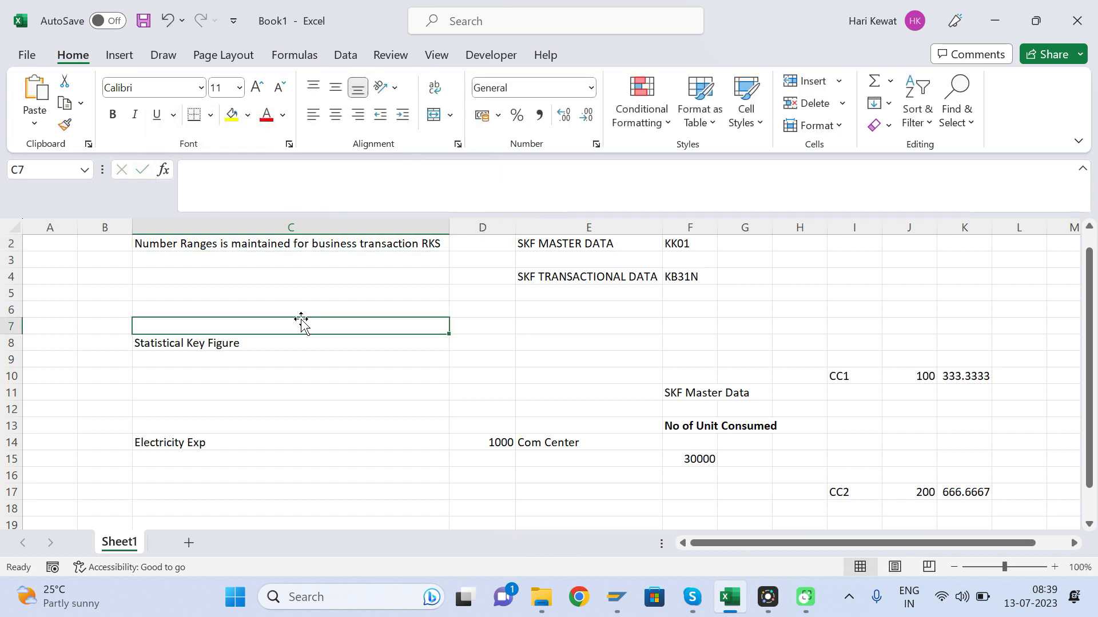
{"action": "key", "text": "alt+Tab"}
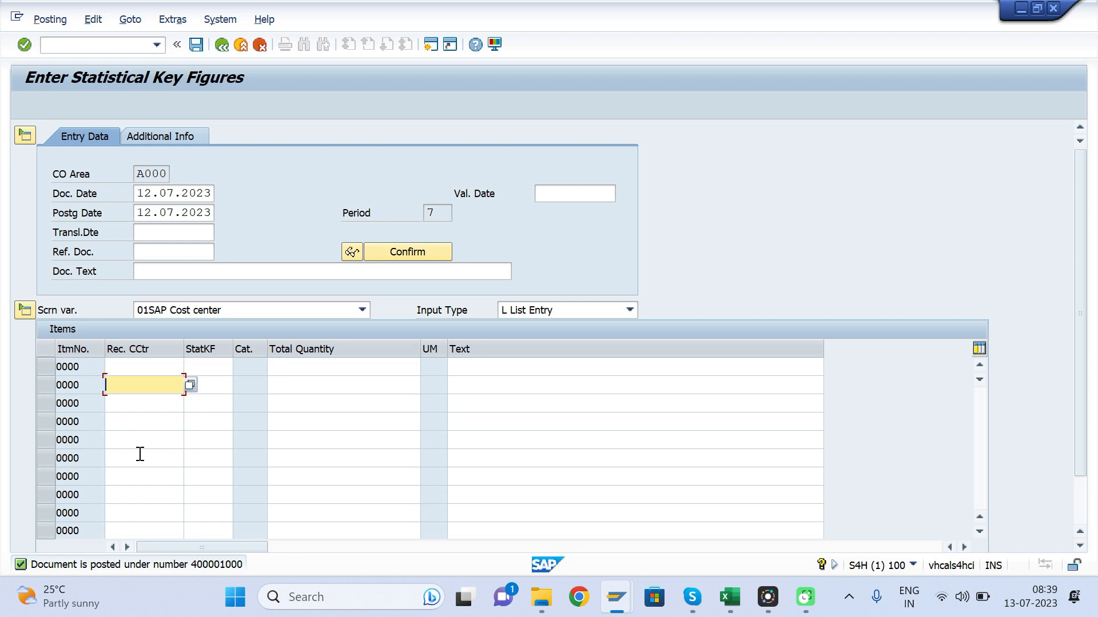
{"action": "left_click", "coordinate": [730, 597]}
{"action": "left_click", "coordinate": [300, 469]}
{"action": "key", "text": "Down"}
{"action": "key", "text": "Down"}
{"action": "key", "text": "Down"}
{"action": "key", "text": "Down"}
{"action": "key", "text": "Down"}
{"action": "key", "text": "Down"}
{"action": "key", "text": "Down"}
{"action": "key", "text": "Down"}
{"action": "key", "text": "Down"}
{"action": "key", "text": "Down"}
{"action": "key", "text": "Down"}
{"action": "key", "text": "Down"}
{"action": "key", "text": "Down"}
{"action": "key", "text": "Down"}
{"action": "key", "text": "Up"}
{"action": "key", "text": "Up"}
{"action": "key", "text": "Up"}
{"action": "key", "text": "Up"}
{"action": "key", "text": "Up"}
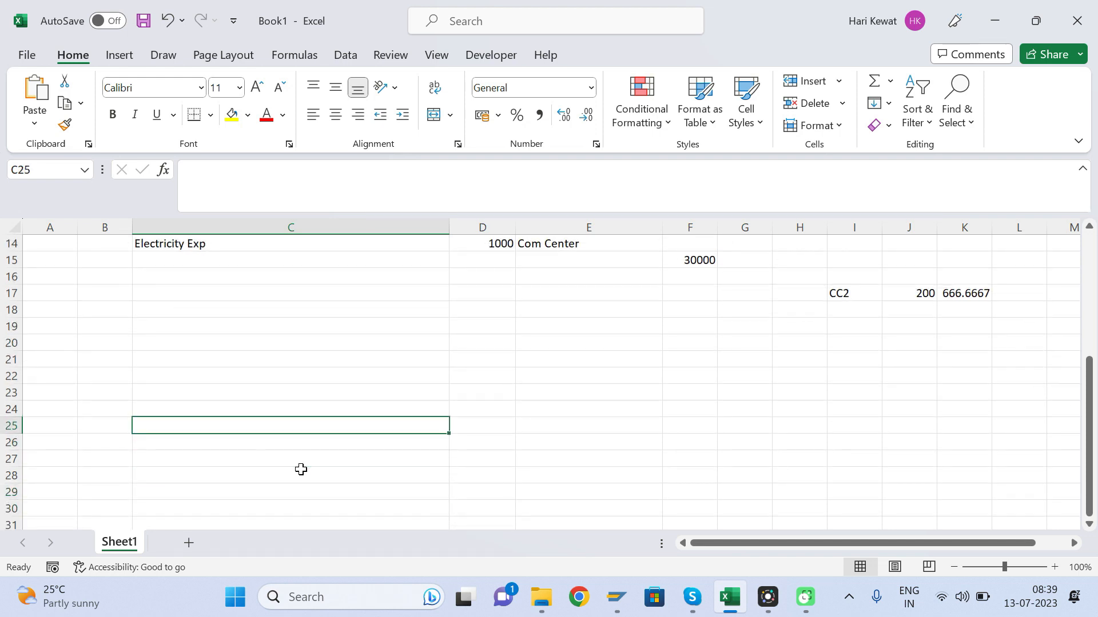
{"action": "type", "text": "Batchman"}
{"action": "key", "text": "BackSpace"}
{"action": "key", "text": "BackSpace"}
{"action": "key", "text": "BackSpace"}
{"action": "key", "text": "BackSpace"}
{"action": "key", "text": "BackSpace"}
{"action": "key", "text": "BackSpace"}
{"action": "key", "text": "BackSpace"}
{"action": "key", "text": "BackSpace"}
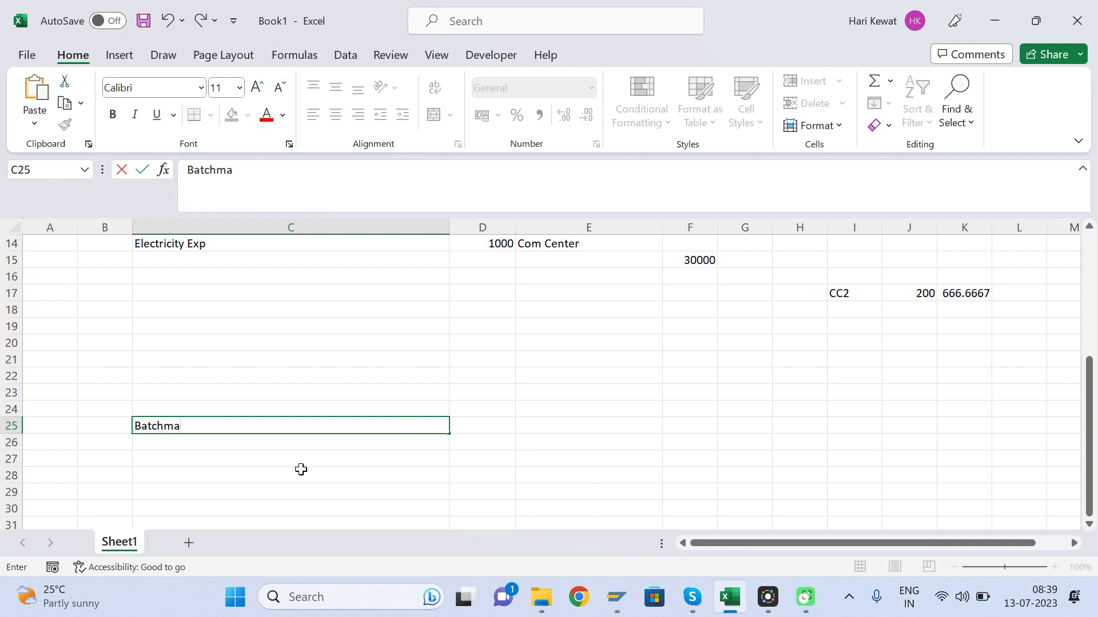
{"action": "key", "text": "Tab"}
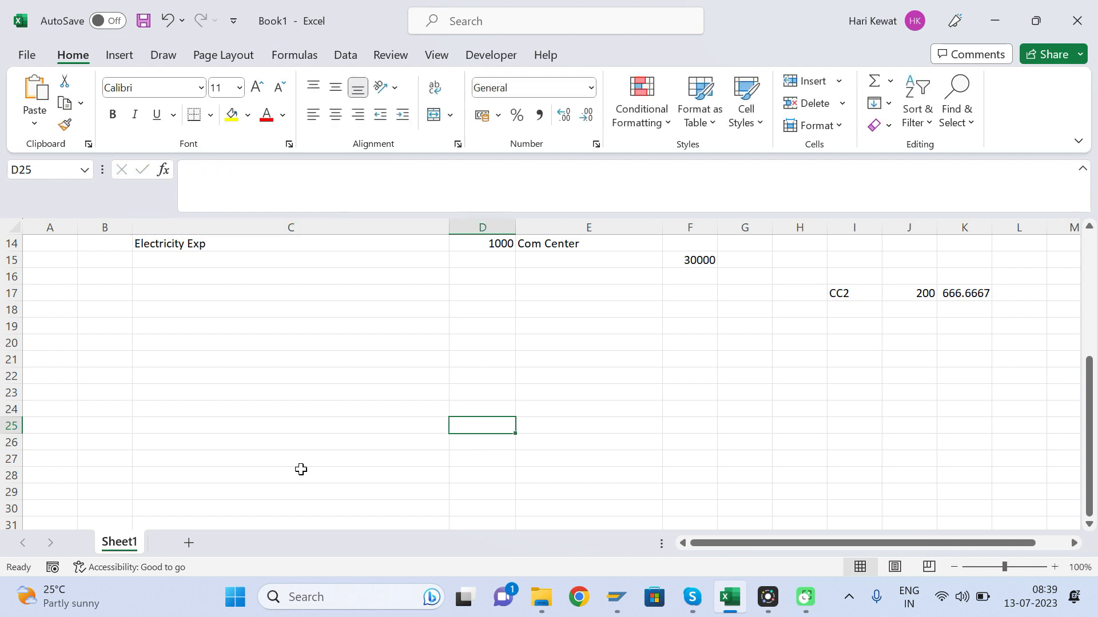
Add a new worksheet to the workbook and enter the heading BATCHMAN in A1.
{"action": "left_click", "coordinate": [192, 545]}
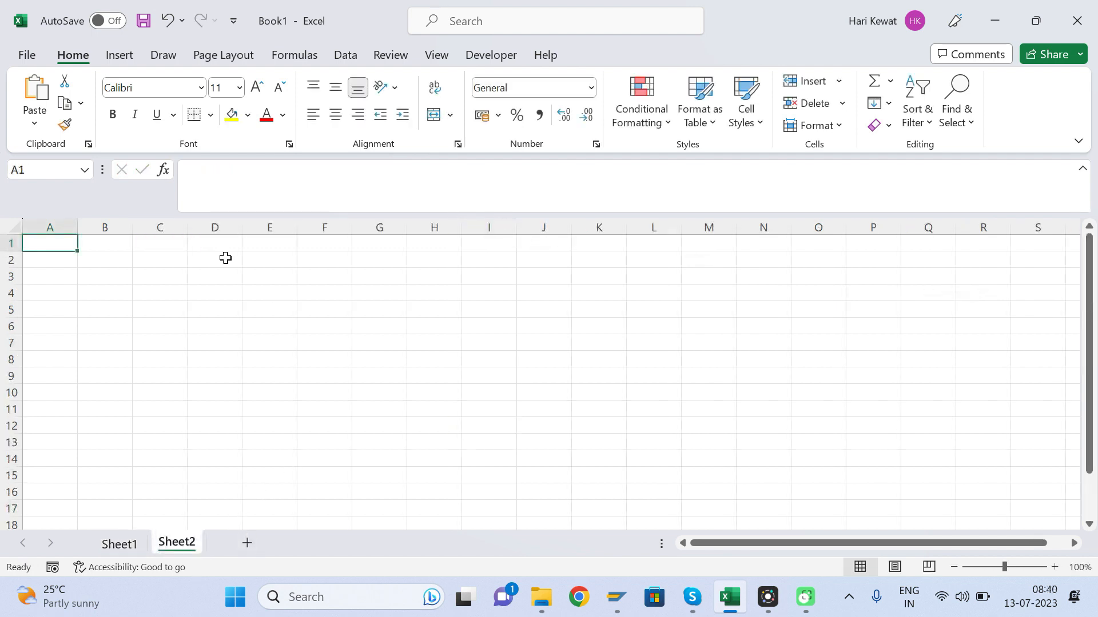
{"action": "type", "text": "BATCHMAN"}
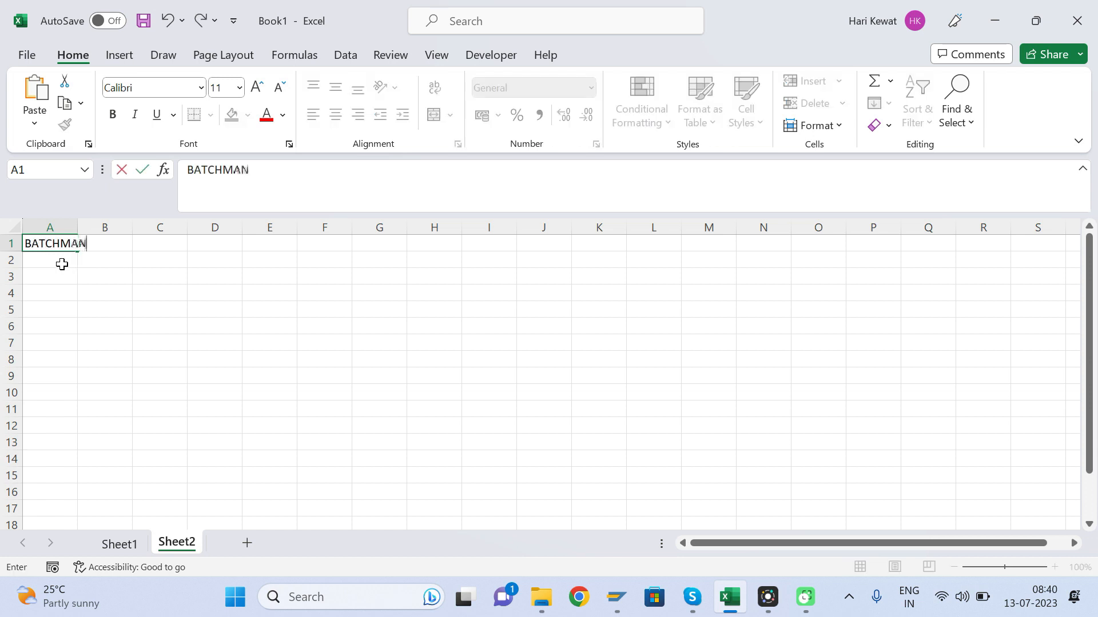
{"action": "key", "text": "Return"}
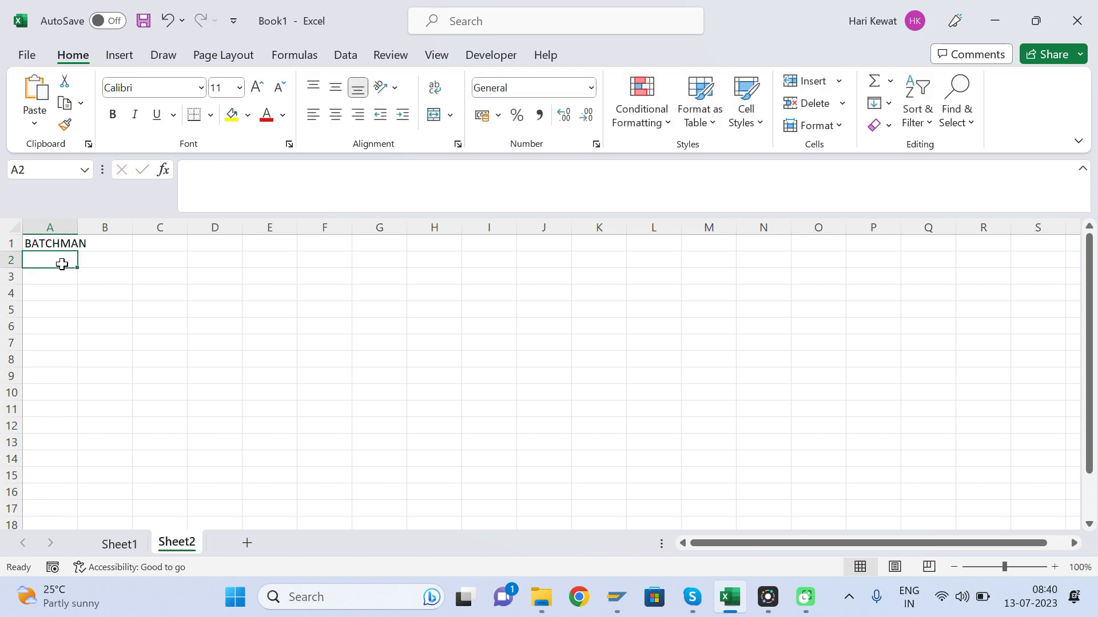
Widen column A to fit the BATCHMAN heading and select A1.
{"action": "left_click_drag", "start_coordinate": [76, 226], "coordinate": [90, 229]}
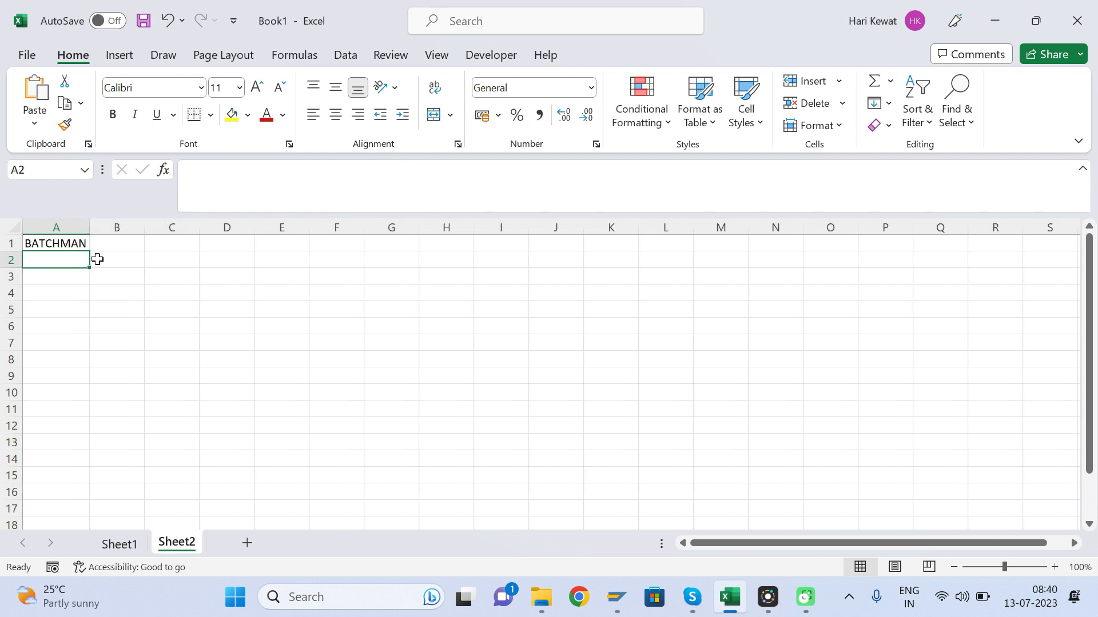
{"action": "left_click", "coordinate": [100, 262]}
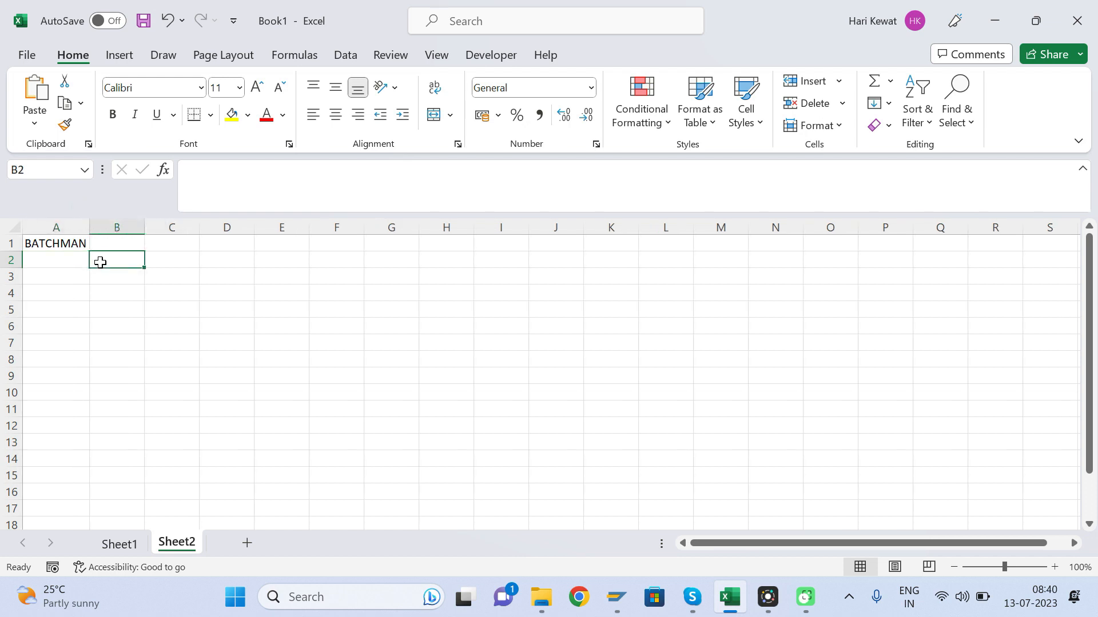
{"action": "key", "text": "Up"}
{"action": "key", "text": "Left"}
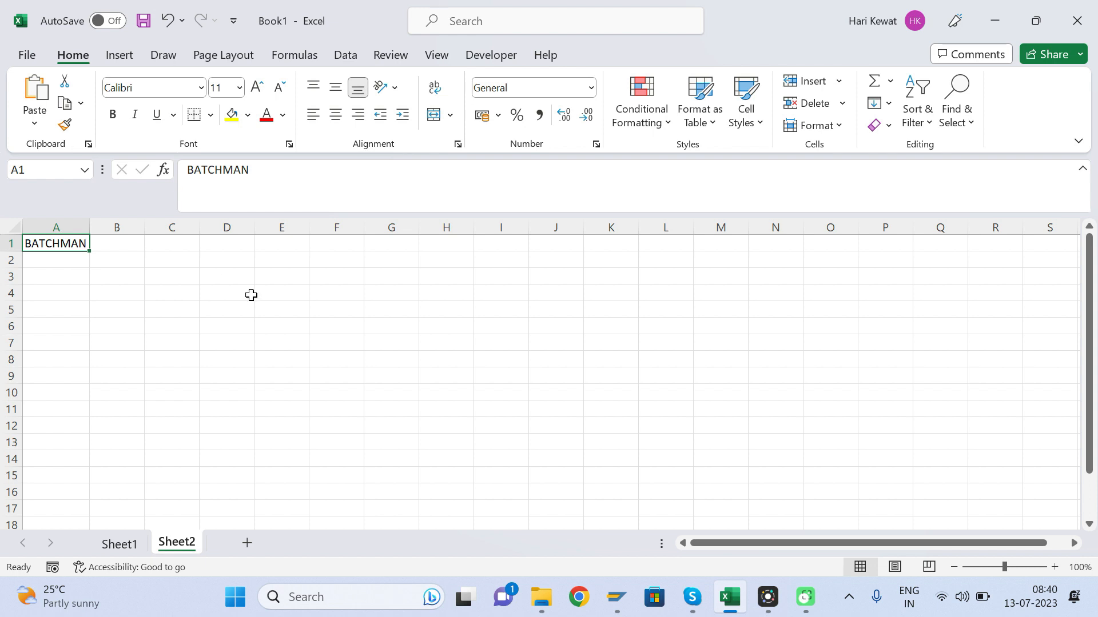
Switch to the SAP Enter Statistical Key Figures window and open transaction BATCHMAN in the same session with /NBATCHMAN.
{"action": "mouse_move", "coordinate": [616, 596]}
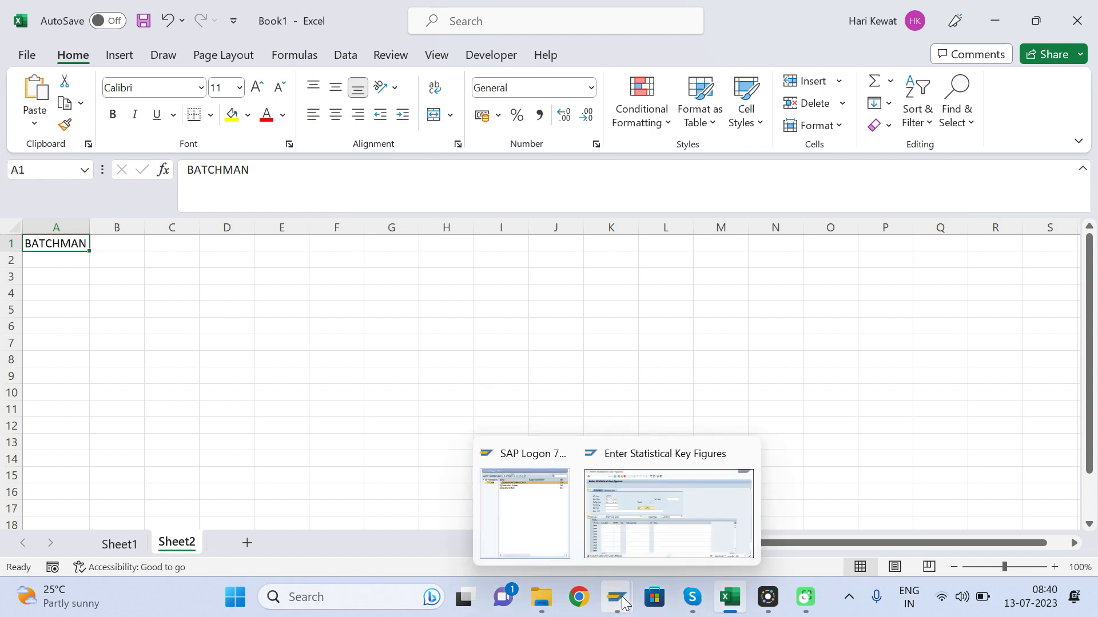
{"action": "left_click", "coordinate": [698, 513]}
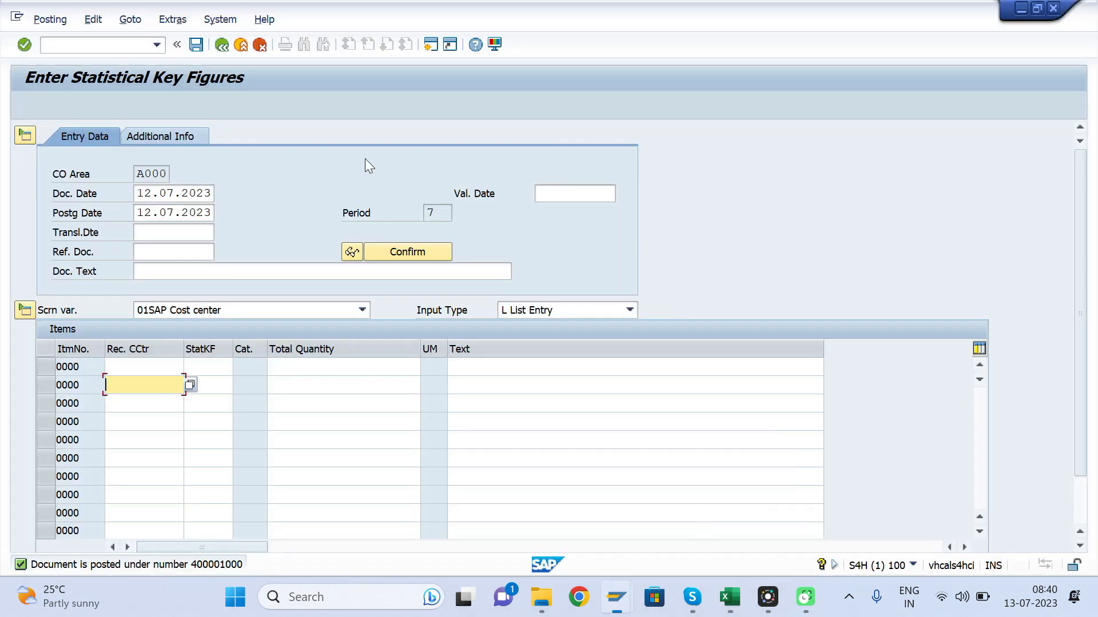
{"action": "left_click", "coordinate": [85, 45]}
{"action": "type", "text": "/"}
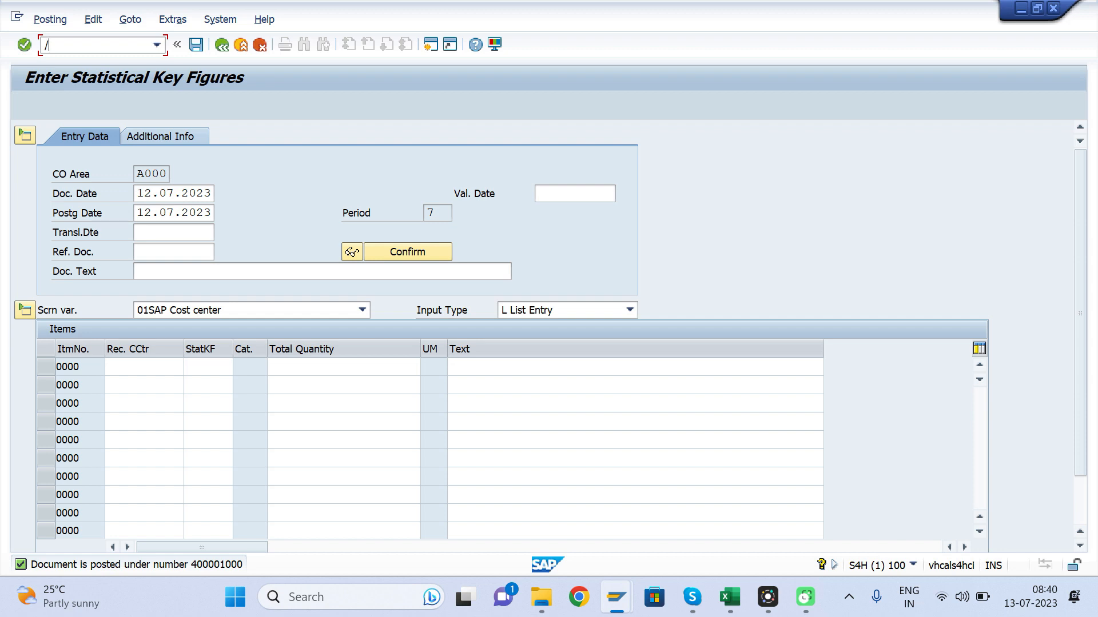
{"action": "type", "text": "NBATCHMAN"}
{"action": "key", "text": "Return"}
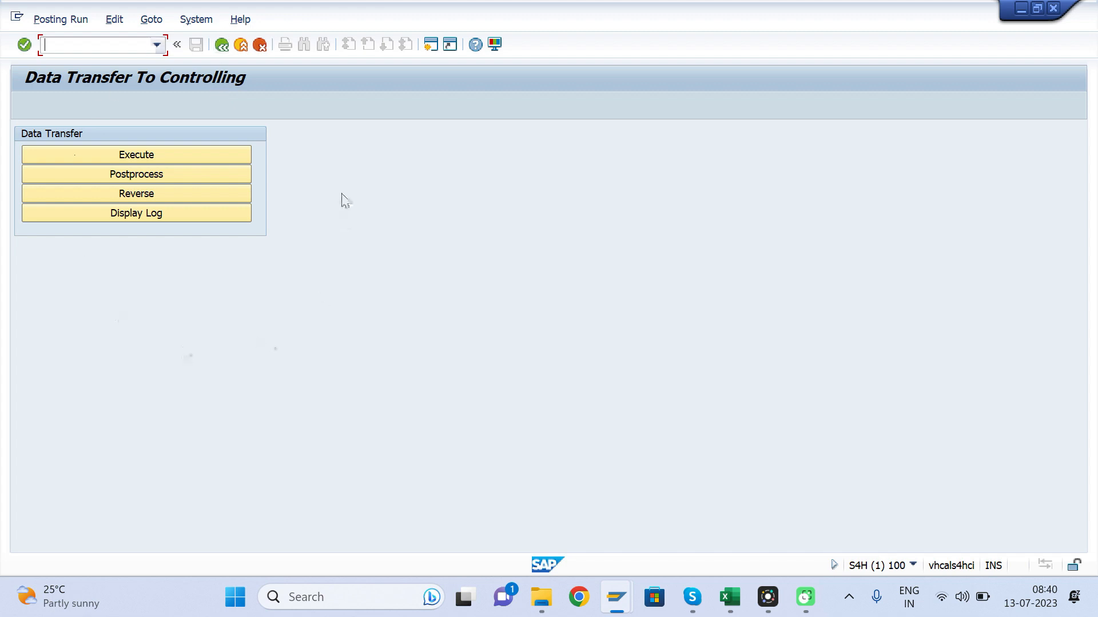
Return to Excel and enter the header structure name BAPISKFHDR in A5 of Sheet2.
{"action": "left_click", "coordinate": [730, 601]}
{"action": "left_click", "coordinate": [452, 407]}
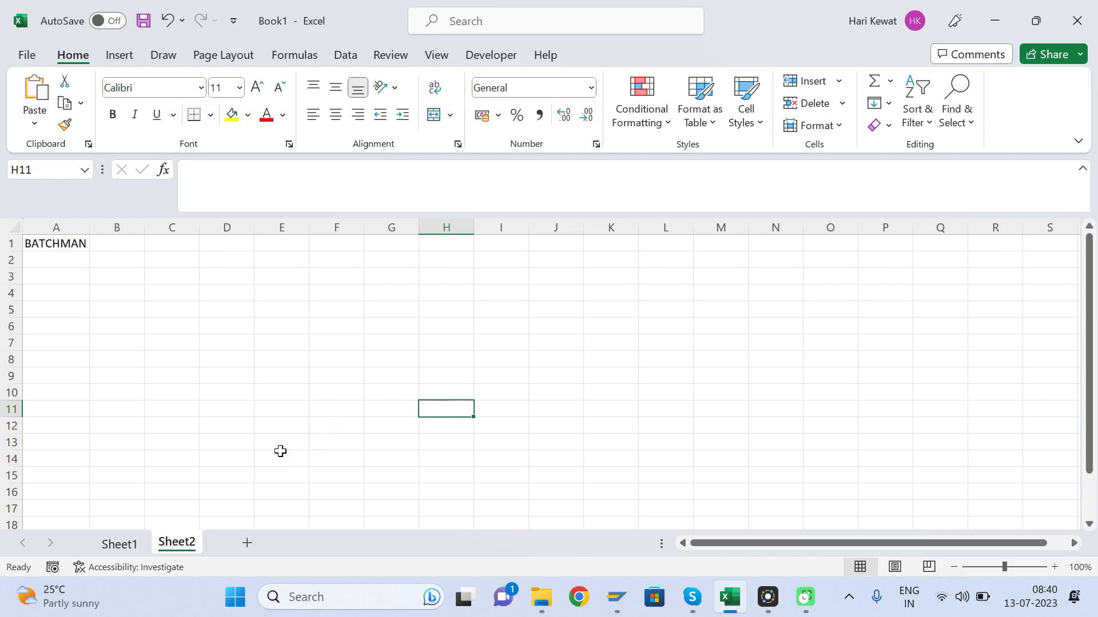
{"action": "left_click", "coordinate": [135, 363]}
{"action": "left_click", "coordinate": [79, 309]}
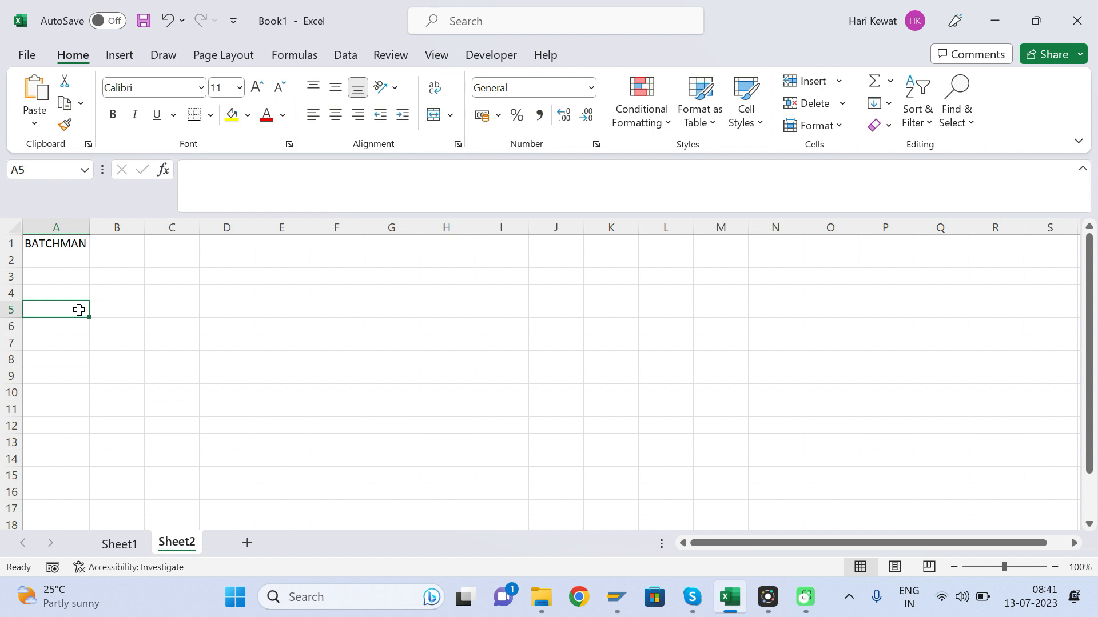
{"action": "type", "text": "BAPI"}
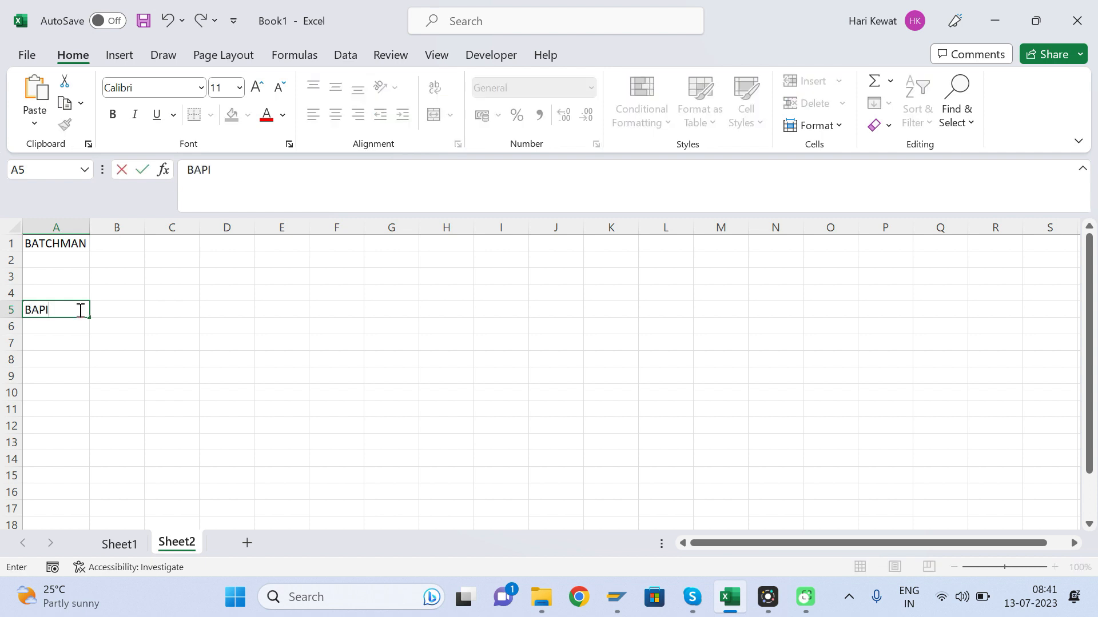
{"action": "type", "text": "SKFHDR"}
{"action": "key", "text": "Return"}
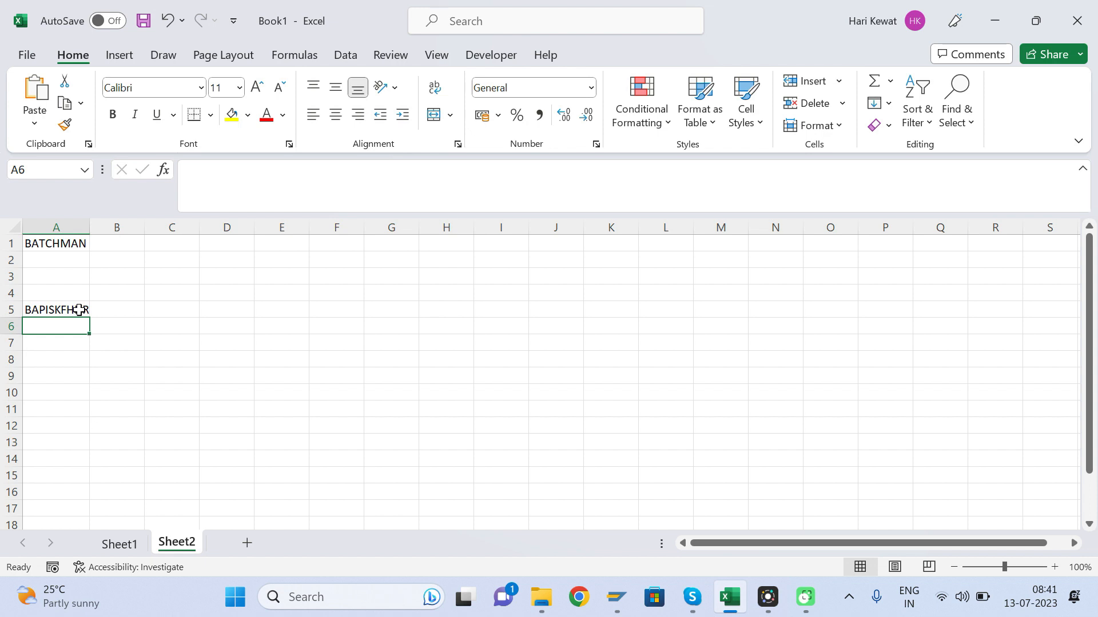
{"action": "left_click", "coordinate": [82, 312]}
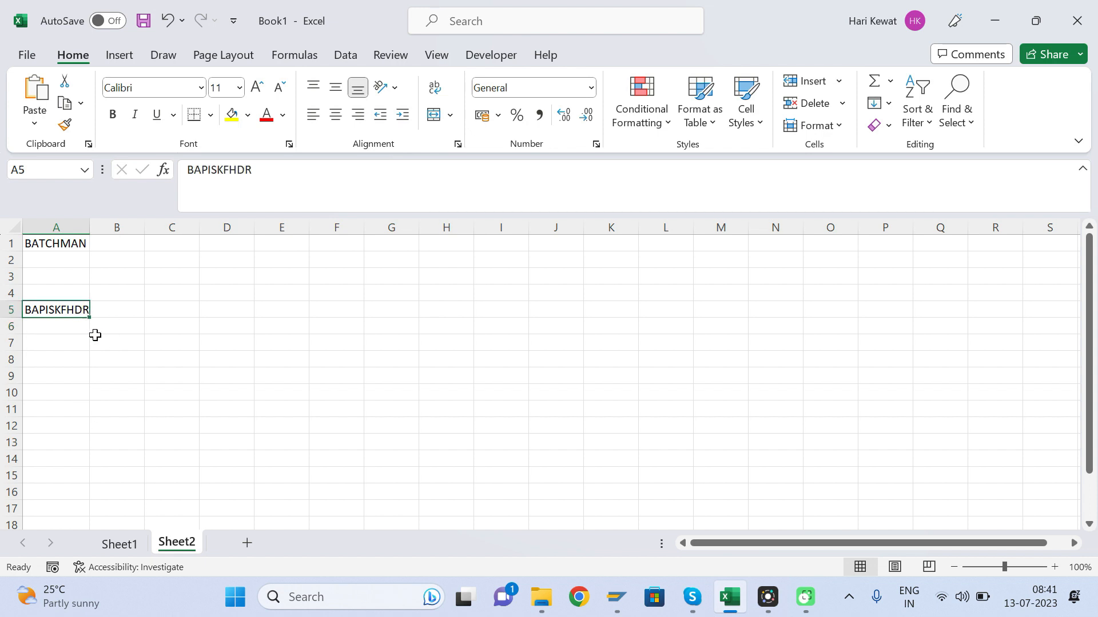
{"action": "left_click", "coordinate": [67, 339]}
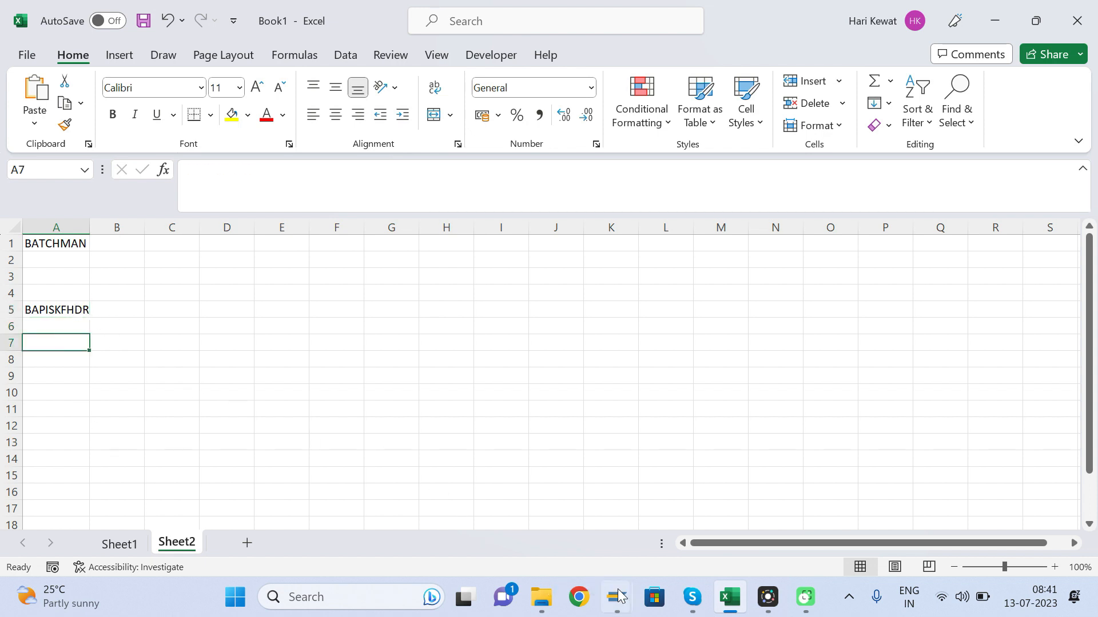
Switch to SAP, leave the Data Transfer To Controlling screen and open transaction KB31N for entering statistical key figures.
{"action": "mouse_move", "coordinate": [616, 597]}
{"action": "left_click", "coordinate": [648, 493]}
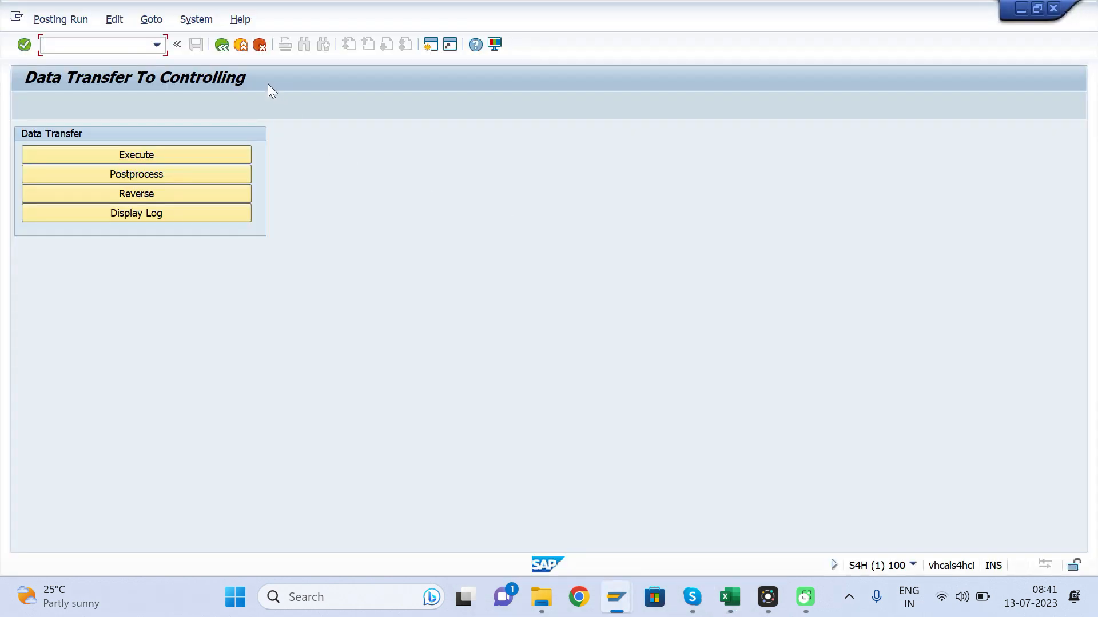
{"action": "left_click", "coordinate": [222, 44]}
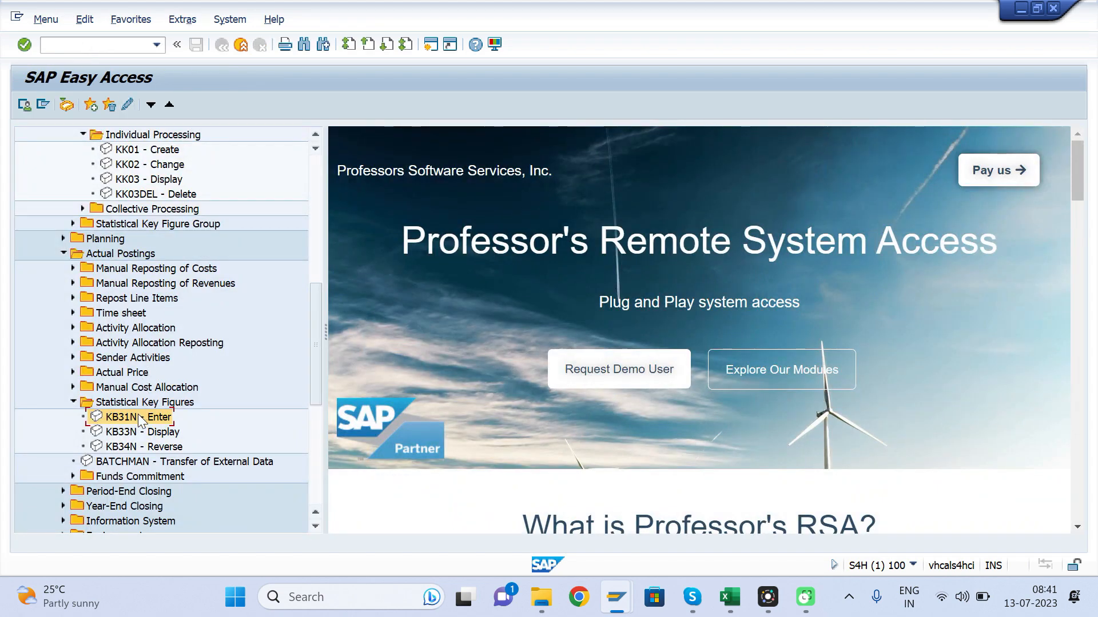
{"action": "double_click", "coordinate": [139, 415]}
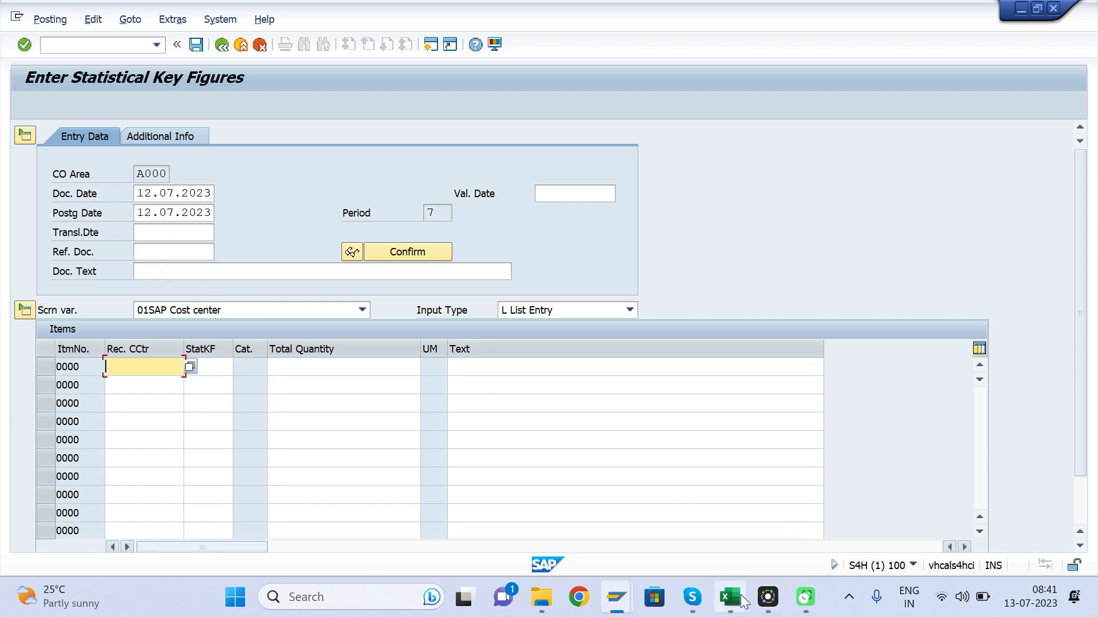
Go back to Excel and enter the item structure name BAPISKFITM in A10 of Sheet2.
{"action": "mouse_move", "coordinate": [742, 602]}
{"action": "left_click", "coordinate": [718, 505]}
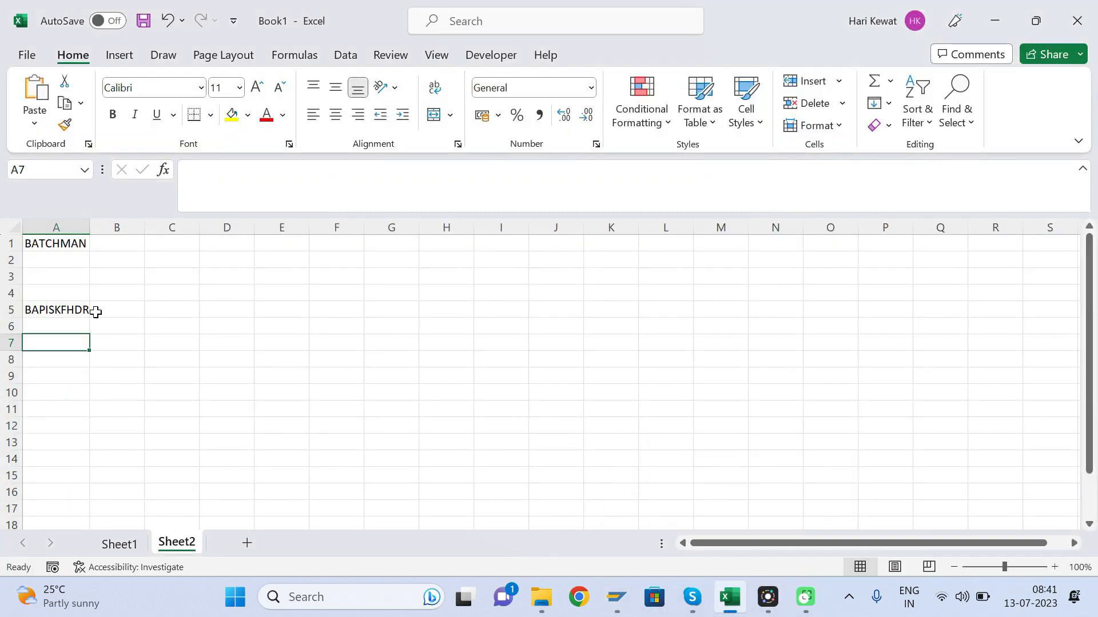
{"action": "left_click", "coordinate": [84, 312]}
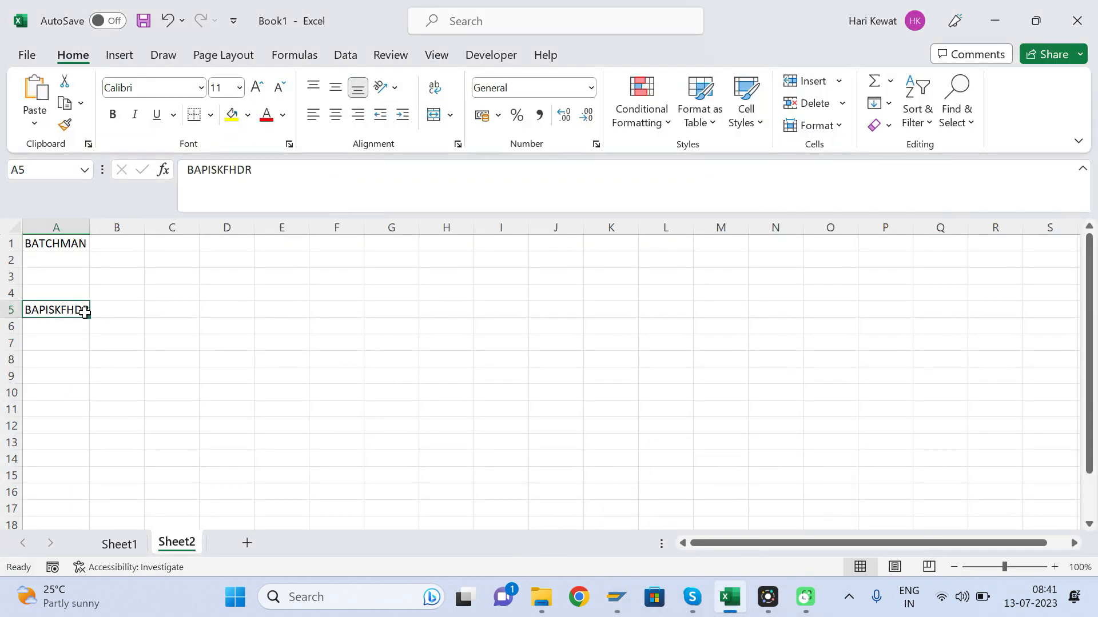
{"action": "left_click", "coordinate": [57, 392]}
{"action": "type", "text": "B"}
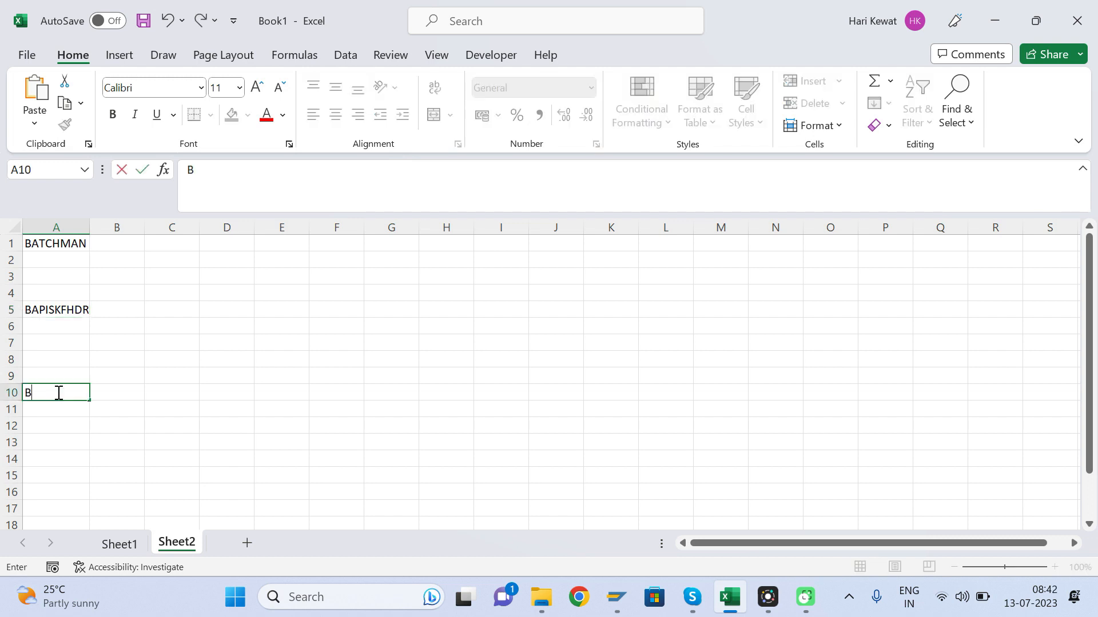
{"action": "type", "text": "APISKFITM"}
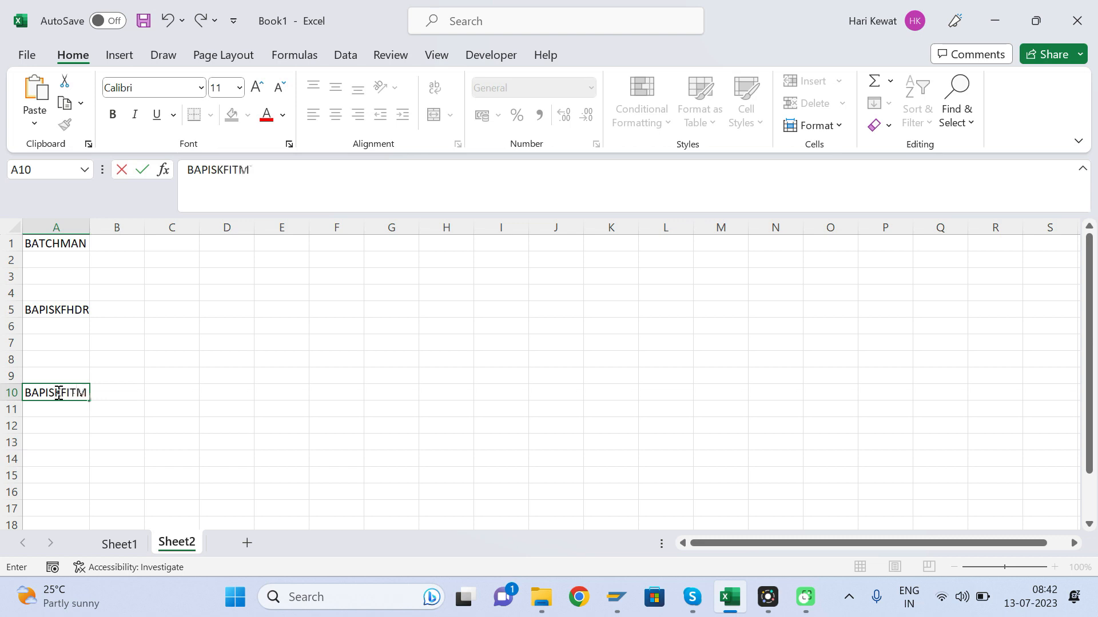
{"action": "key", "text": "Return"}
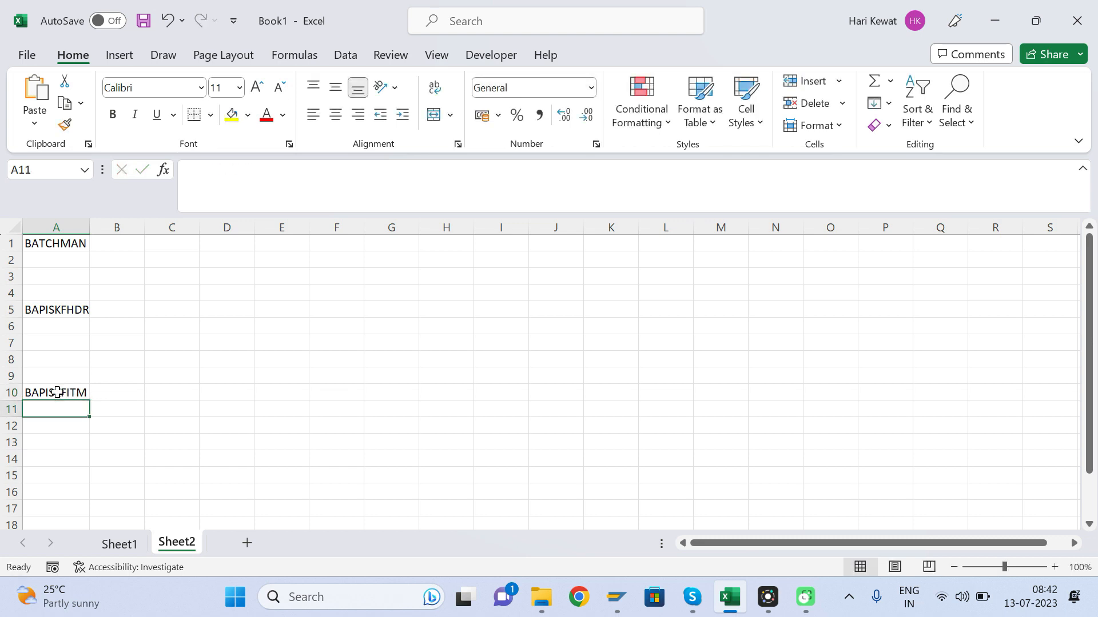
{"action": "key", "text": "Up"}
{"action": "key", "text": "Down"}
{"action": "key", "text": "Up"}
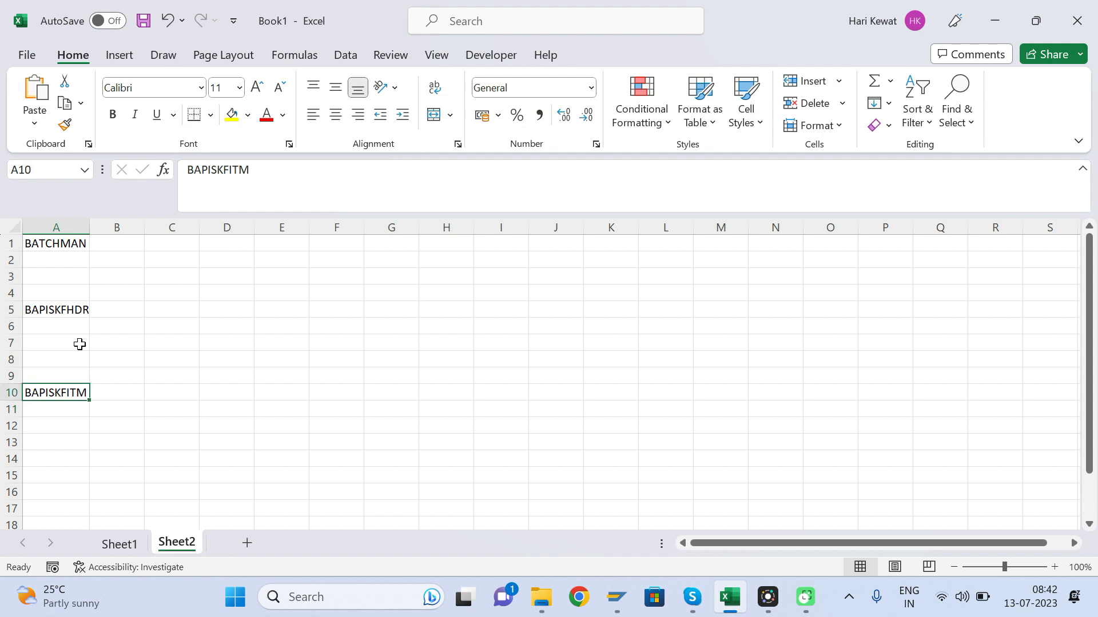
Copy the header structure name BAPISKFHDR from A5 and switch to the SAP Enter Statistical Key Figures window.
{"action": "left_click", "coordinate": [73, 307]}
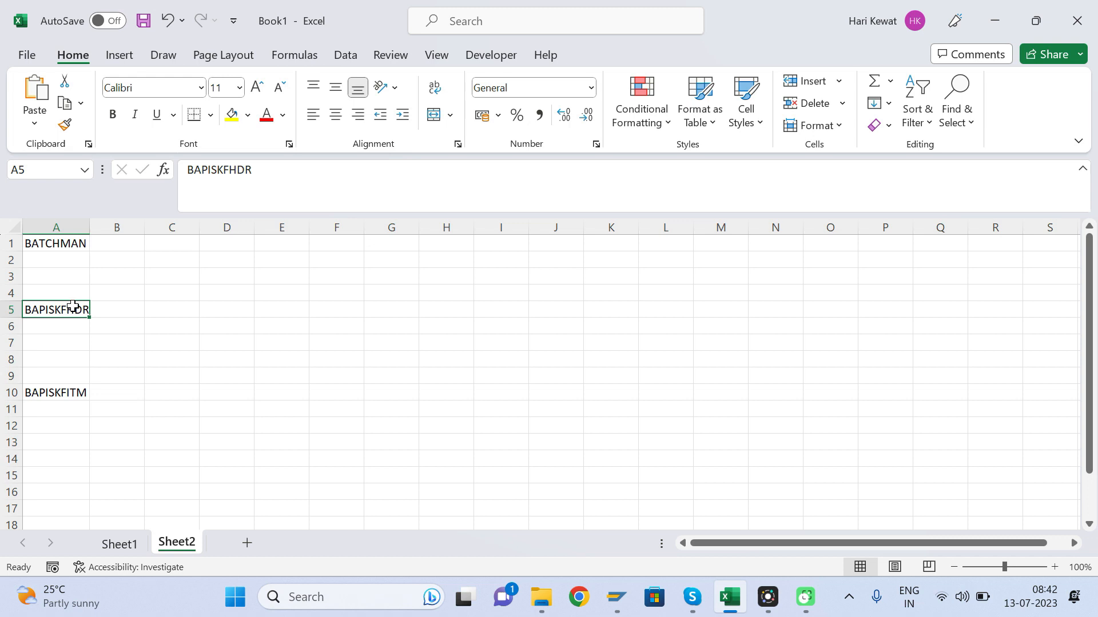
{"action": "key", "text": "ctrl+c"}
{"action": "mouse_move", "coordinate": [620, 603]}
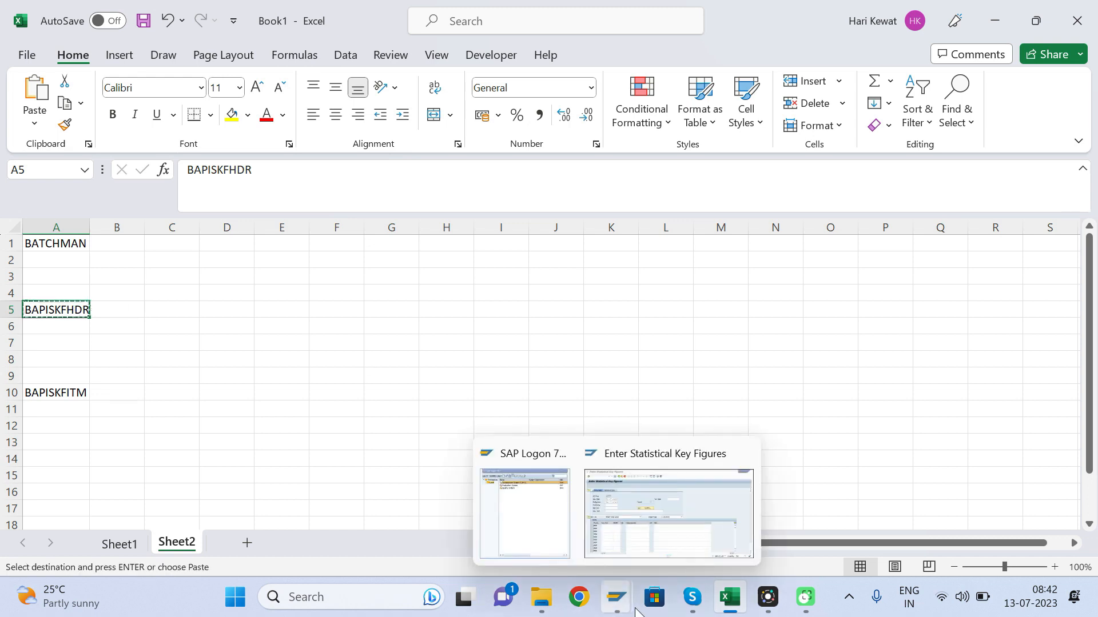
{"action": "left_click", "coordinate": [670, 467]}
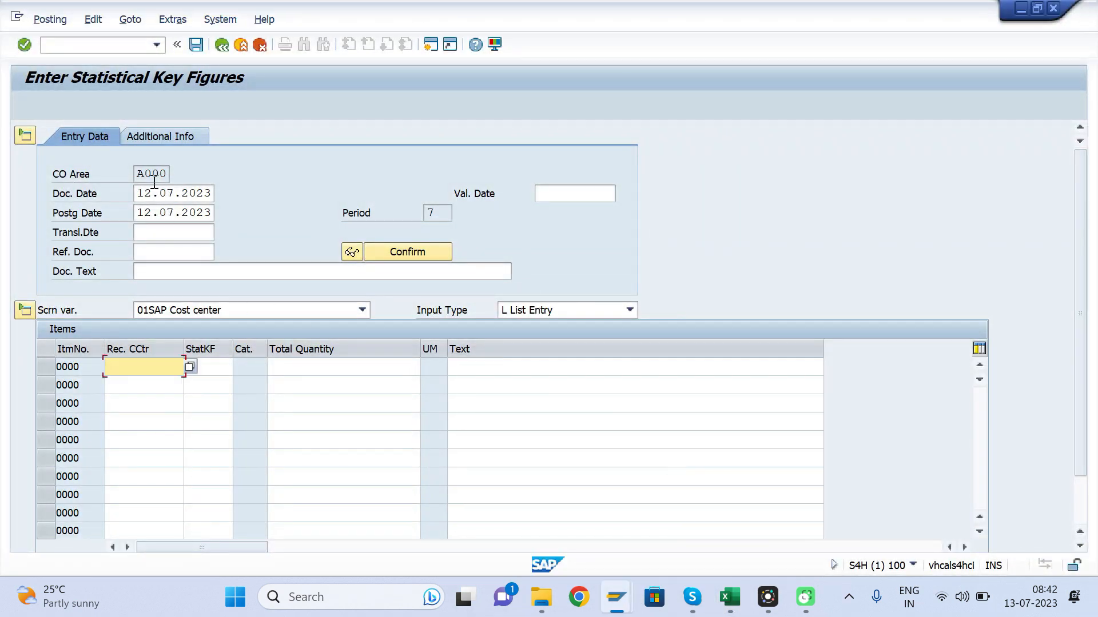
Examine the header fields of the statistical key figure entry screen: CO area, document date and translation date.
{"action": "left_click", "coordinate": [152, 175]}
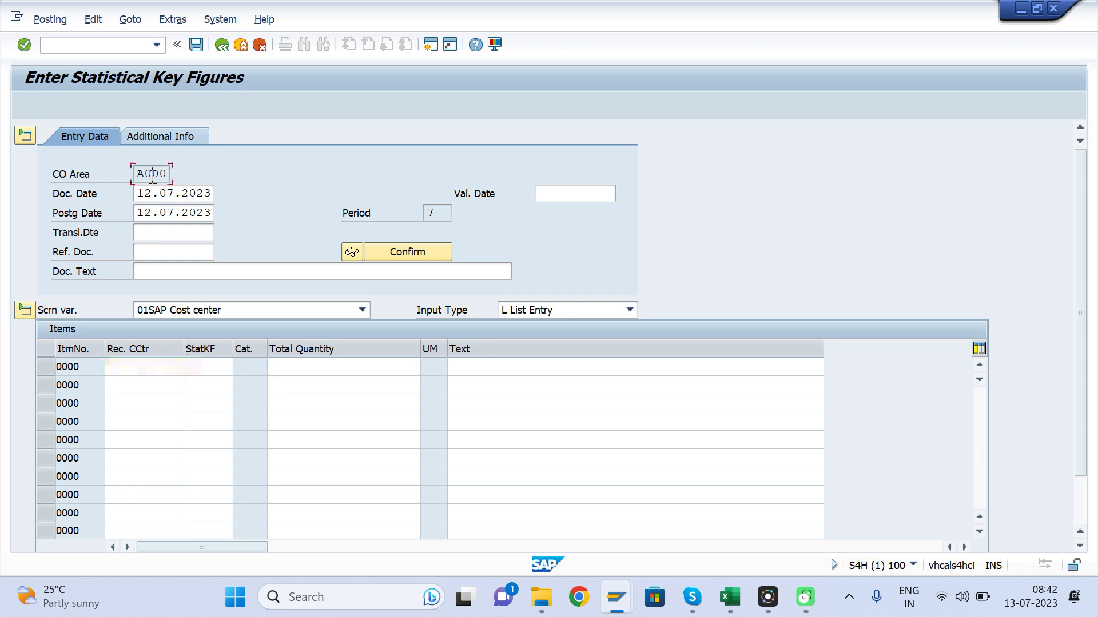
{"action": "left_click", "coordinate": [184, 194]}
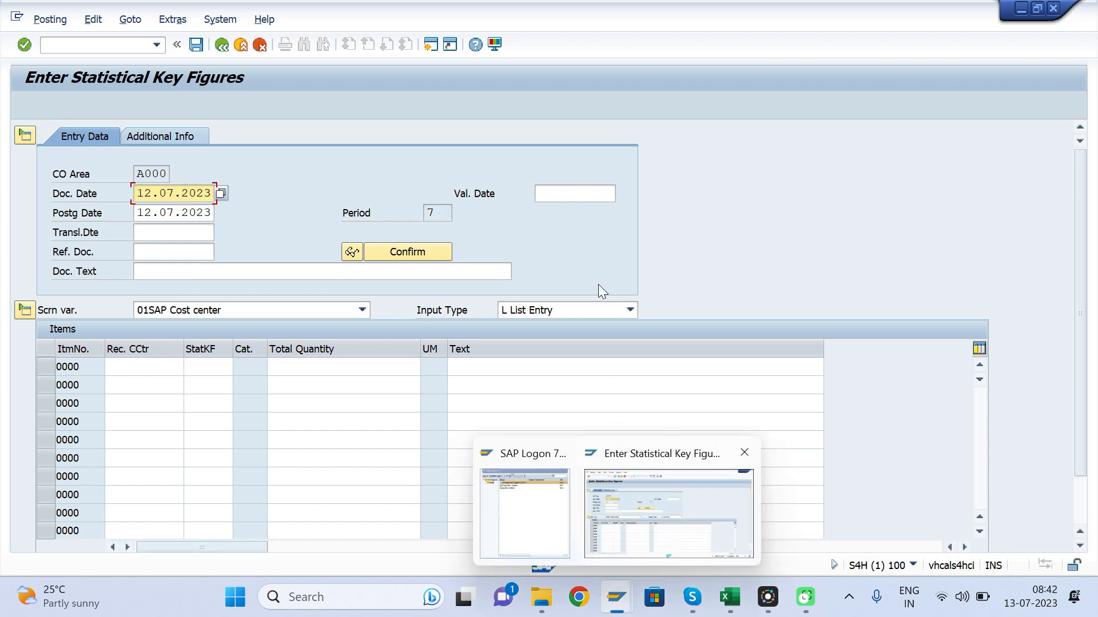
{"action": "left_click", "coordinate": [158, 234]}
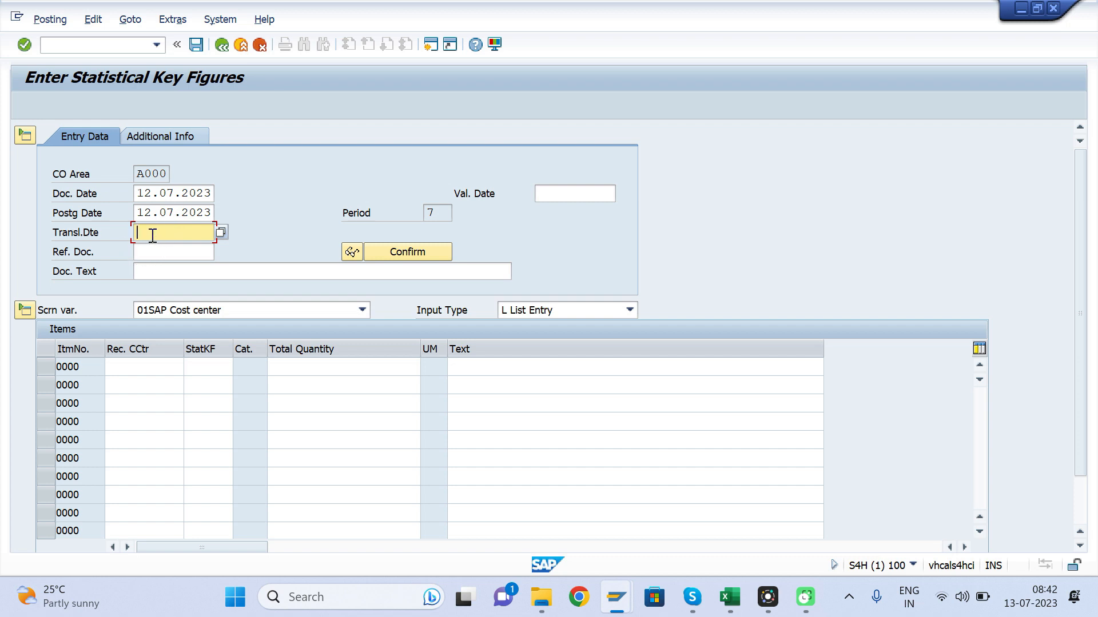
{"action": "mouse_move", "coordinate": [617, 599]}
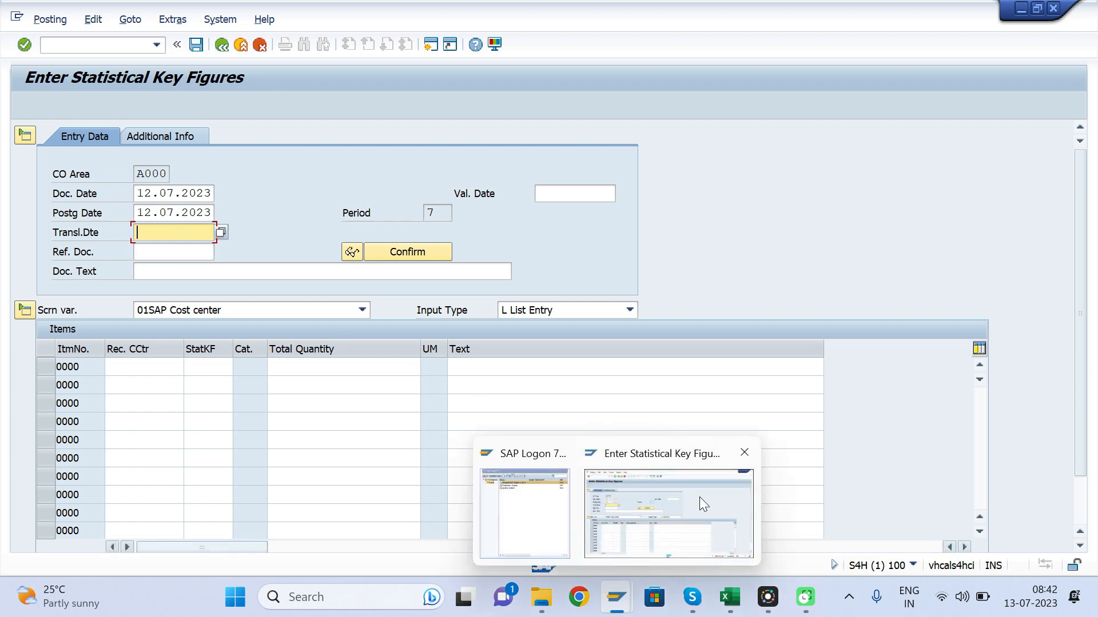
{"action": "left_click", "coordinate": [733, 232]}
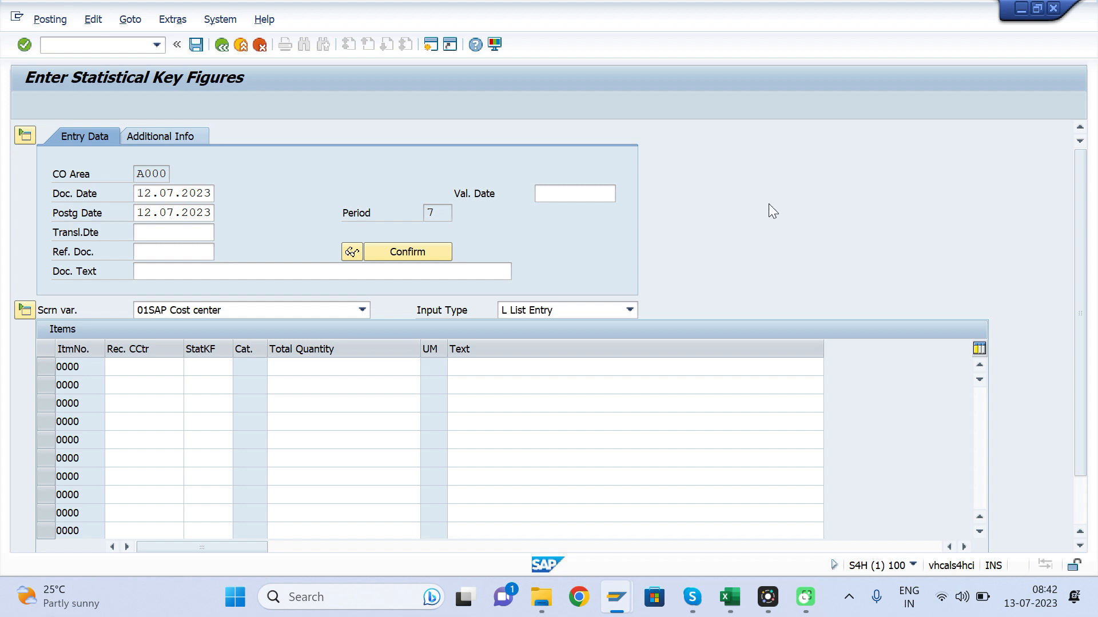
{"action": "mouse_move", "coordinate": [636, 602]}
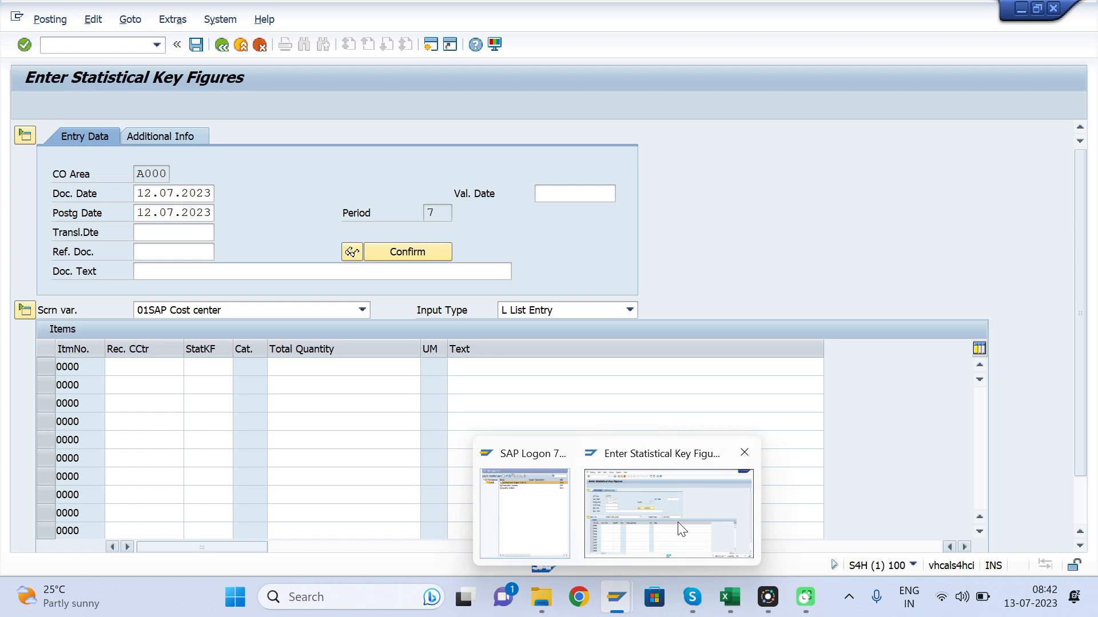
{"action": "left_click", "coordinate": [681, 529]}
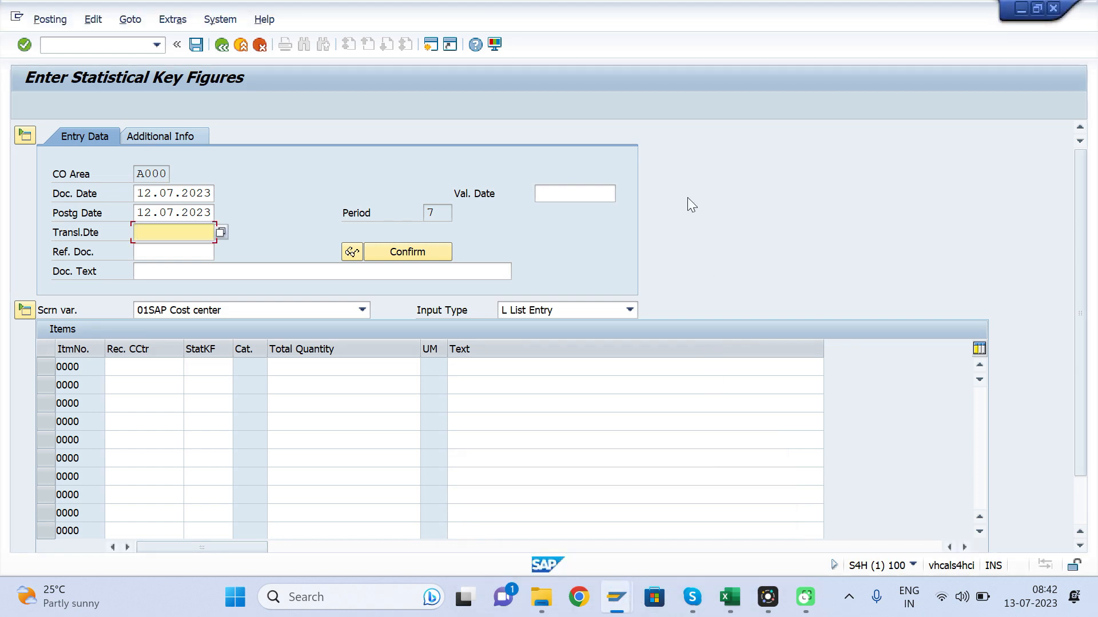
Open a new SAP session from the statistical key figure screen and start a transaction there.
{"action": "mouse_move", "coordinate": [618, 601]}
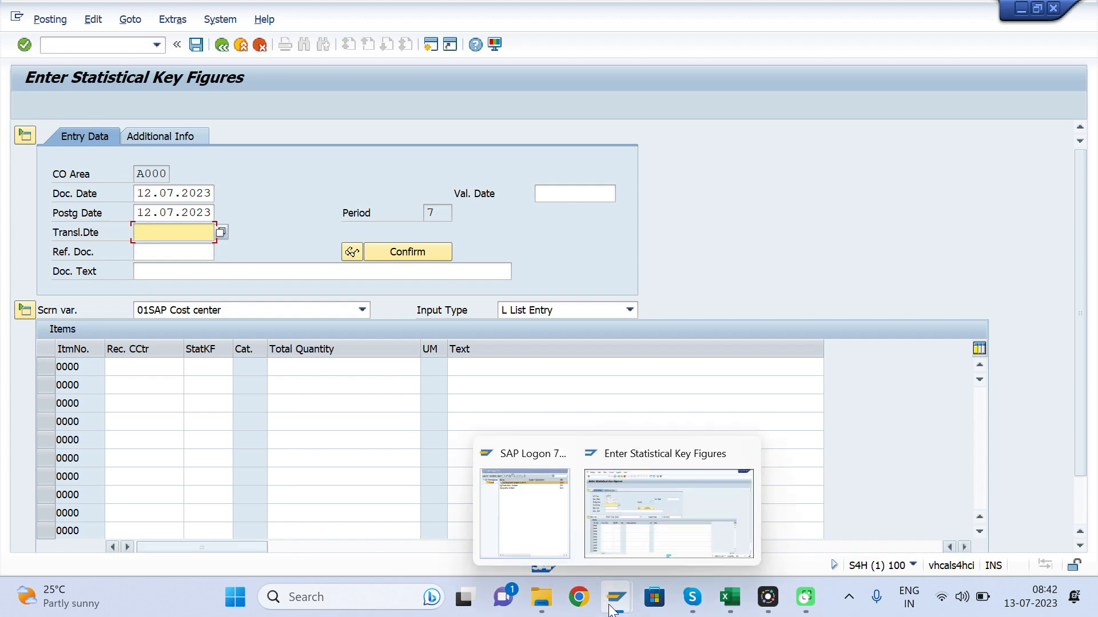
{"action": "left_click", "coordinate": [675, 490]}
{"action": "left_click", "coordinate": [433, 46]}
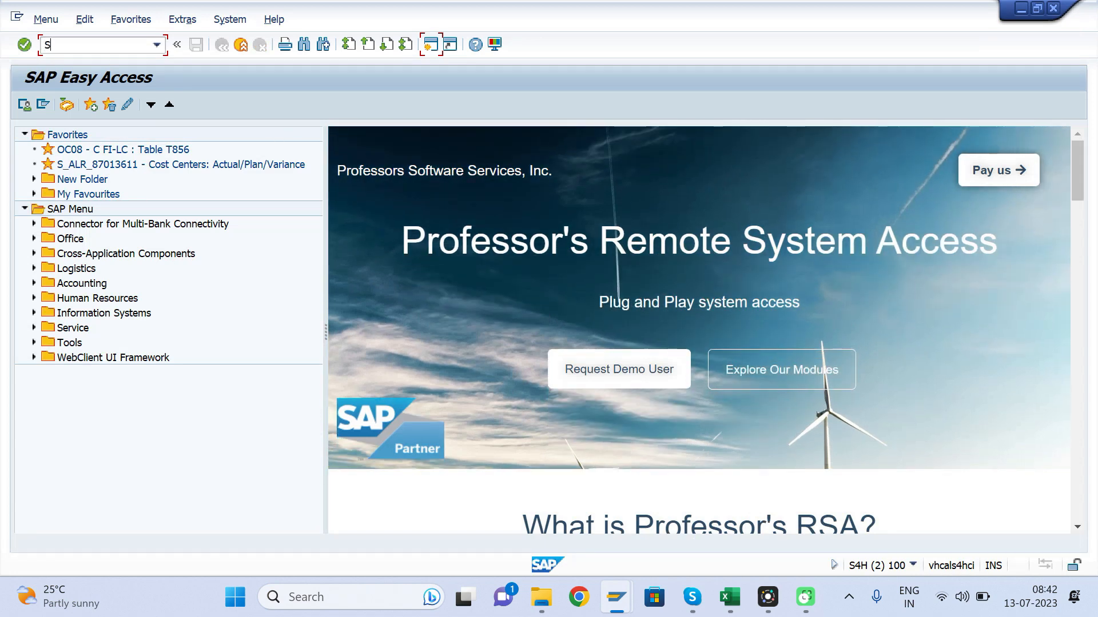
{"action": "key", "text": "Return"}
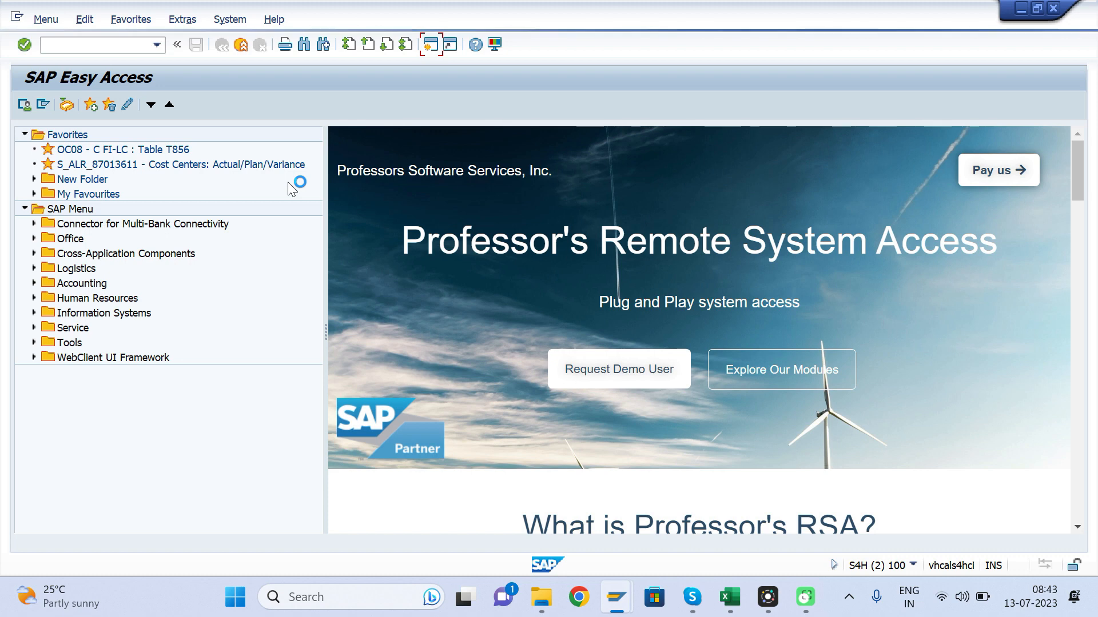
Display the structure BAPISKFHDR in the ABAP Dictionary.
{"action": "left_click", "coordinate": [730, 597]}
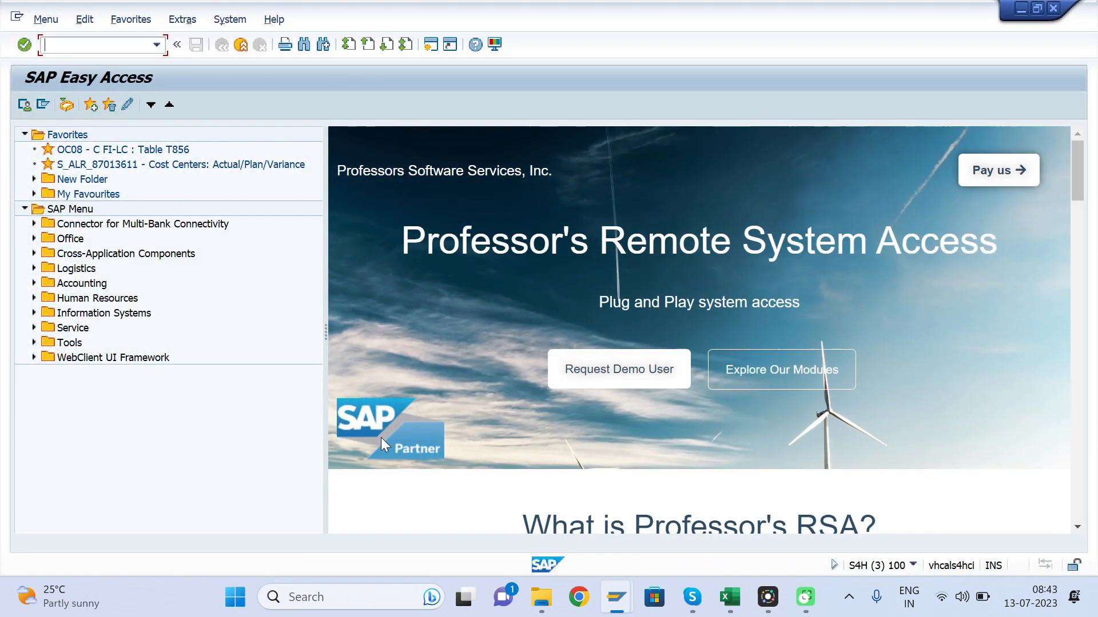
{"action": "mouse_move", "coordinate": [618, 602]}
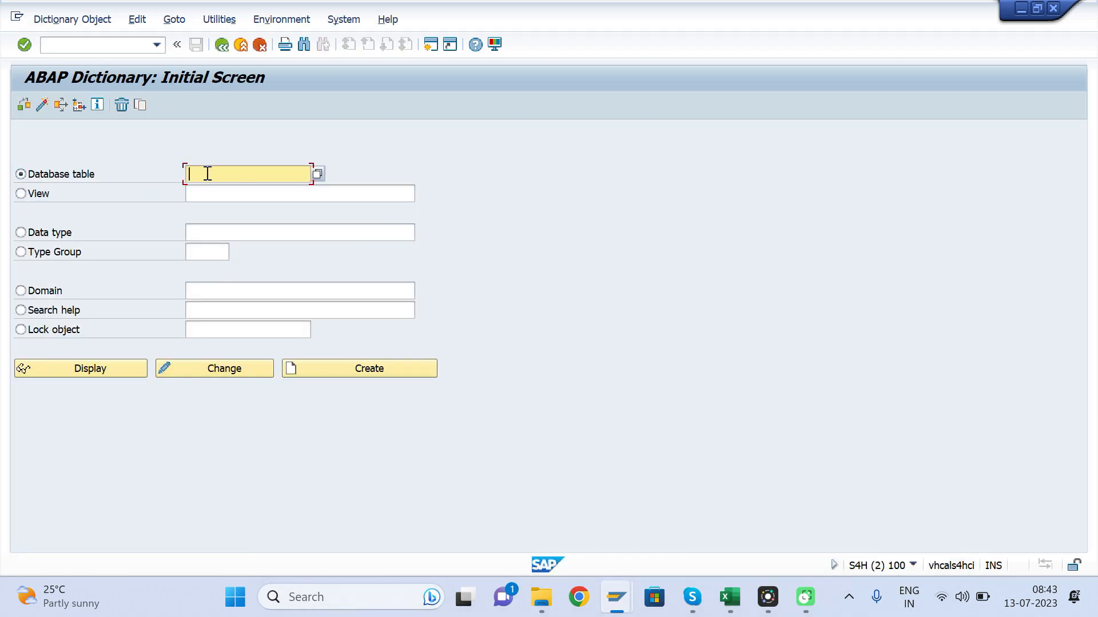
{"action": "key", "text": "ctrl+v"}
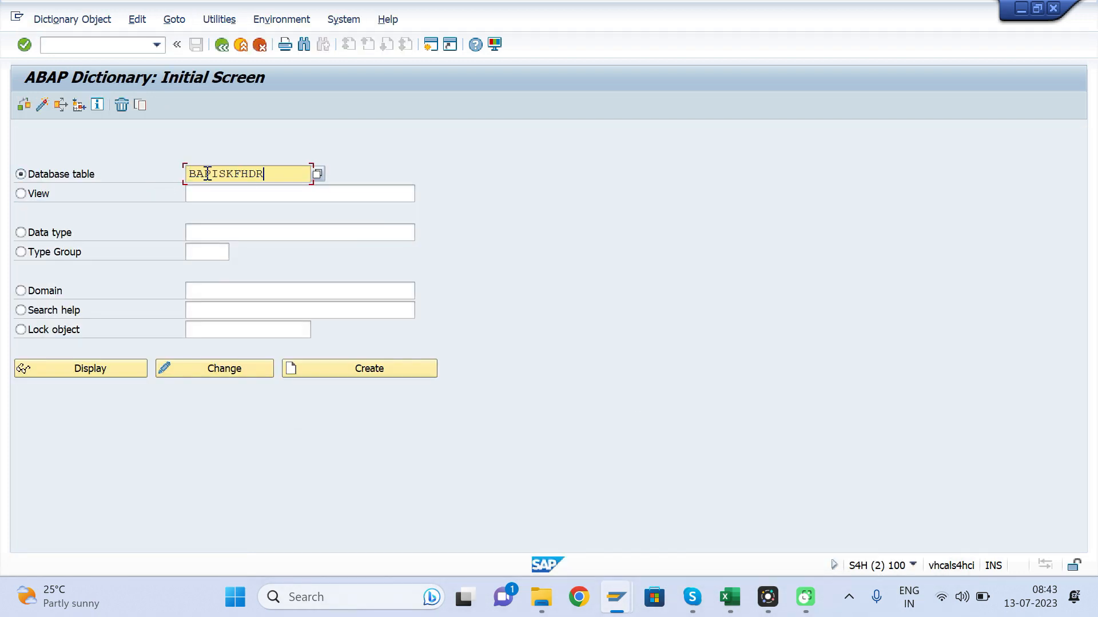
{"action": "left_click", "coordinate": [103, 371]}
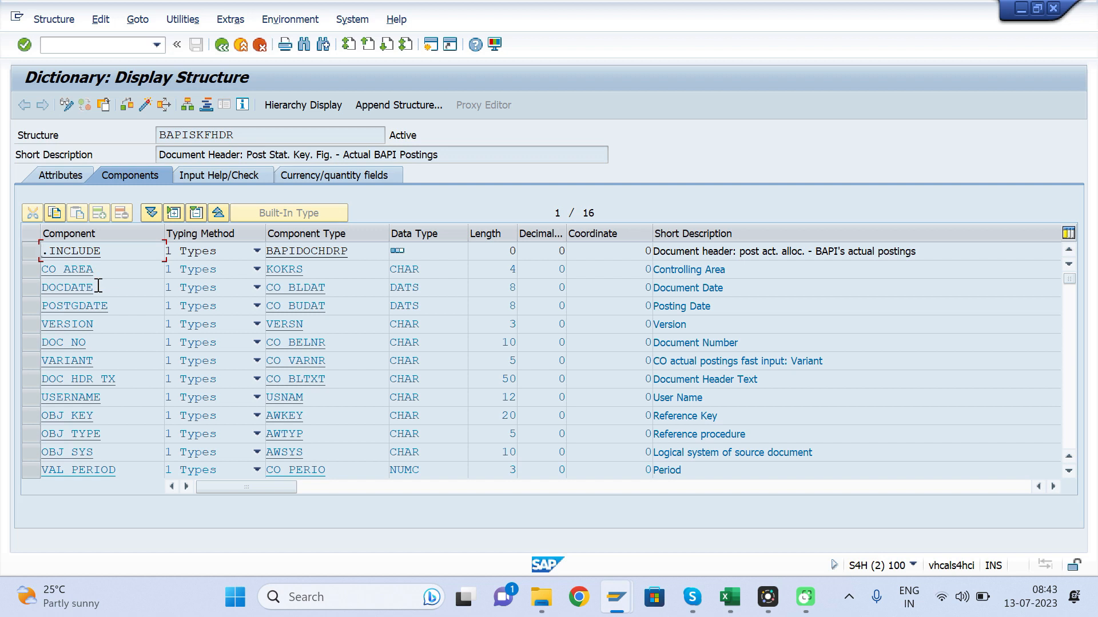
Copy the component name CO_AREA from the displayed structure into cell A6 of Sheet2 in Excel.
{"action": "left_click_drag", "start_coordinate": [97, 286], "coordinate": [28, 303]}
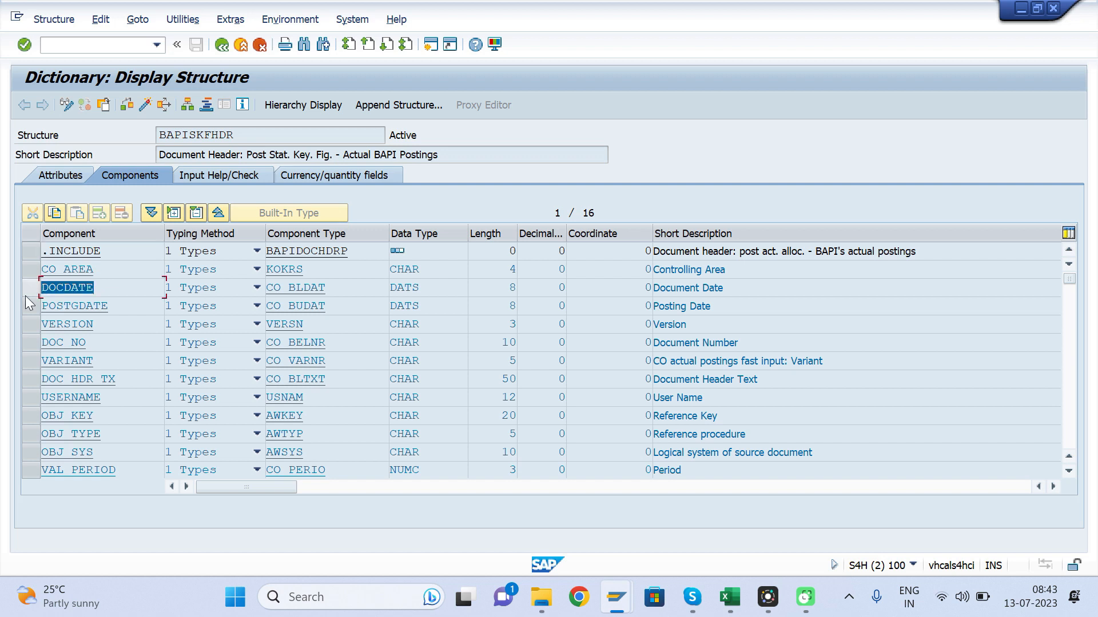
{"action": "left_click", "coordinate": [101, 269]}
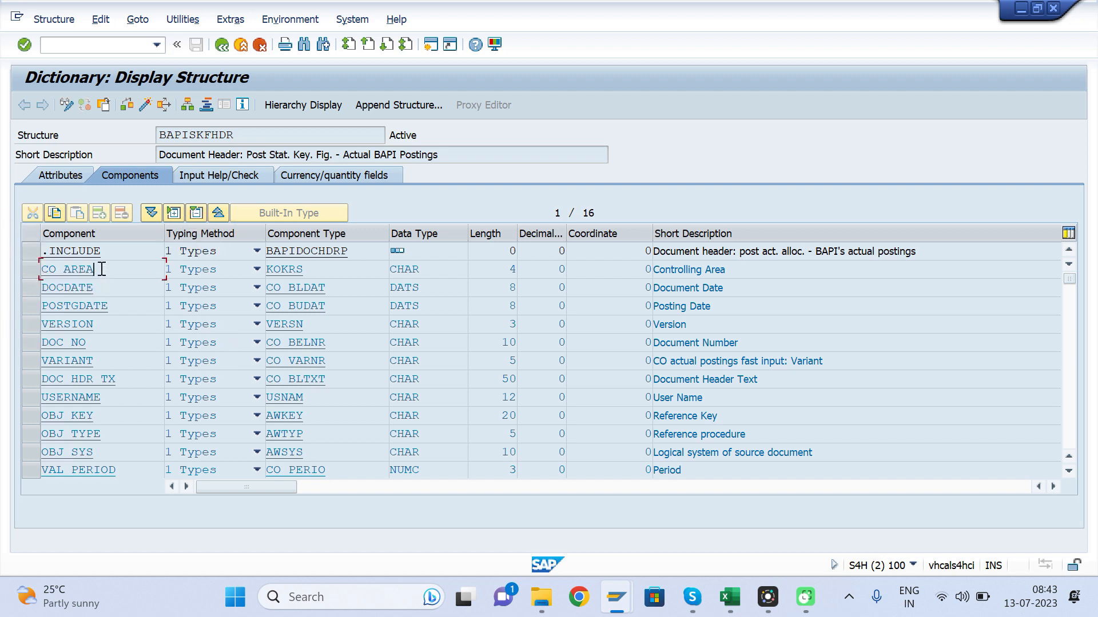
{"action": "left_click_drag", "start_coordinate": [101, 269], "coordinate": [30, 283]}
{"action": "left_click", "coordinate": [63, 277]}
{"action": "key", "text": "alt+Tab"}
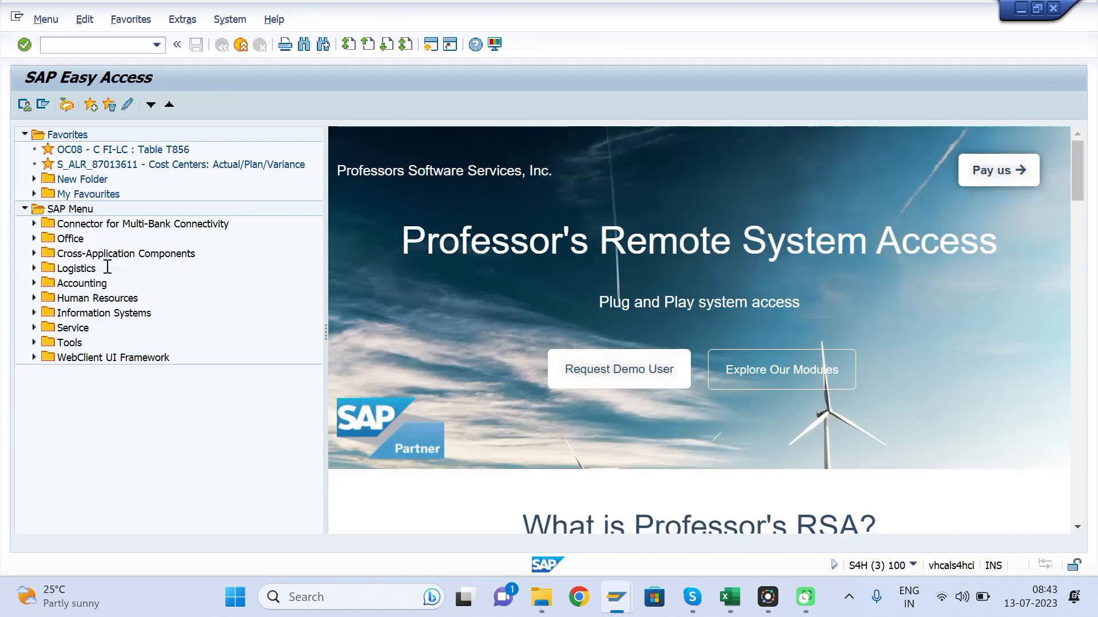
{"action": "left_click", "coordinate": [738, 600]}
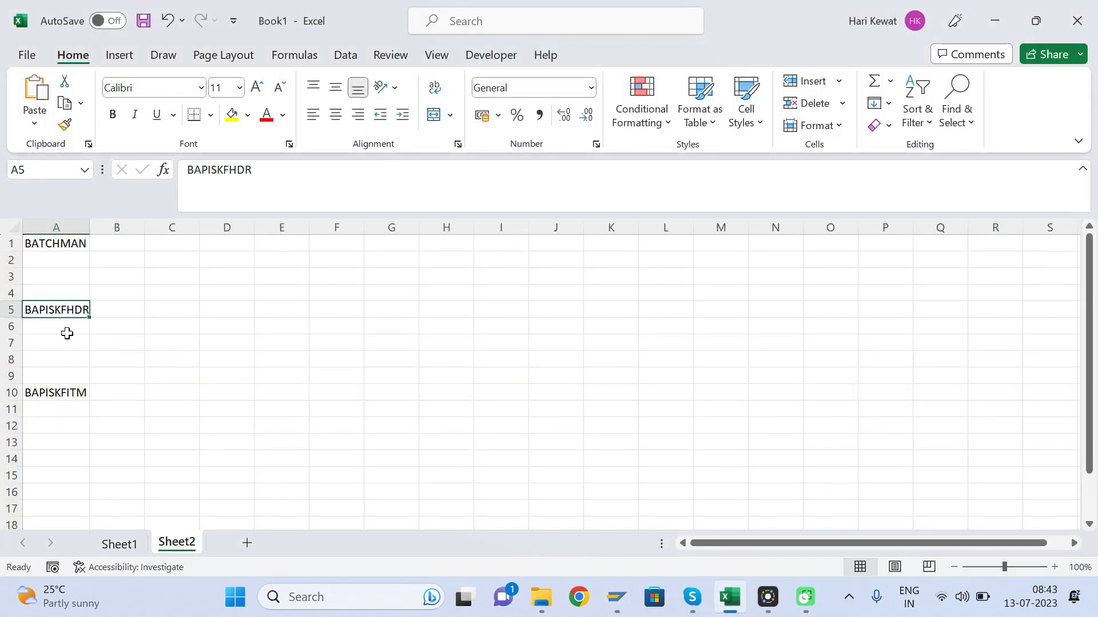
{"action": "left_click", "coordinate": [66, 329]}
{"action": "key", "text": "ctrl+v"}
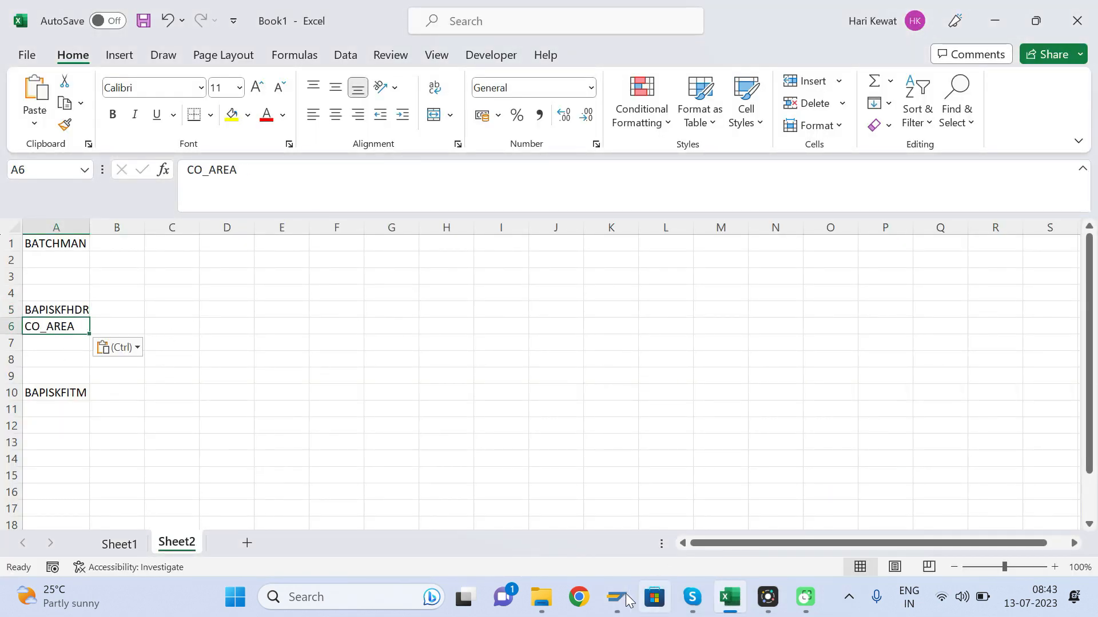
Check the document date field on the SAP entry screen and copy the component name DOCDATE from BAPISKFHDR into B6 in Excel.
{"action": "left_click", "coordinate": [547, 499]}
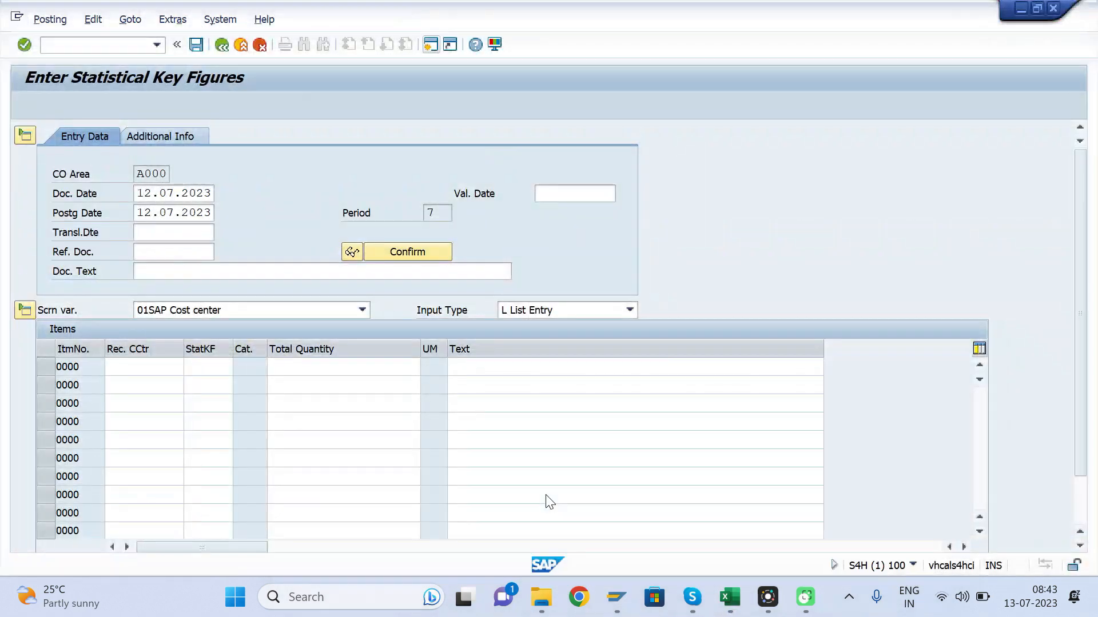
{"action": "left_click", "coordinate": [156, 194]}
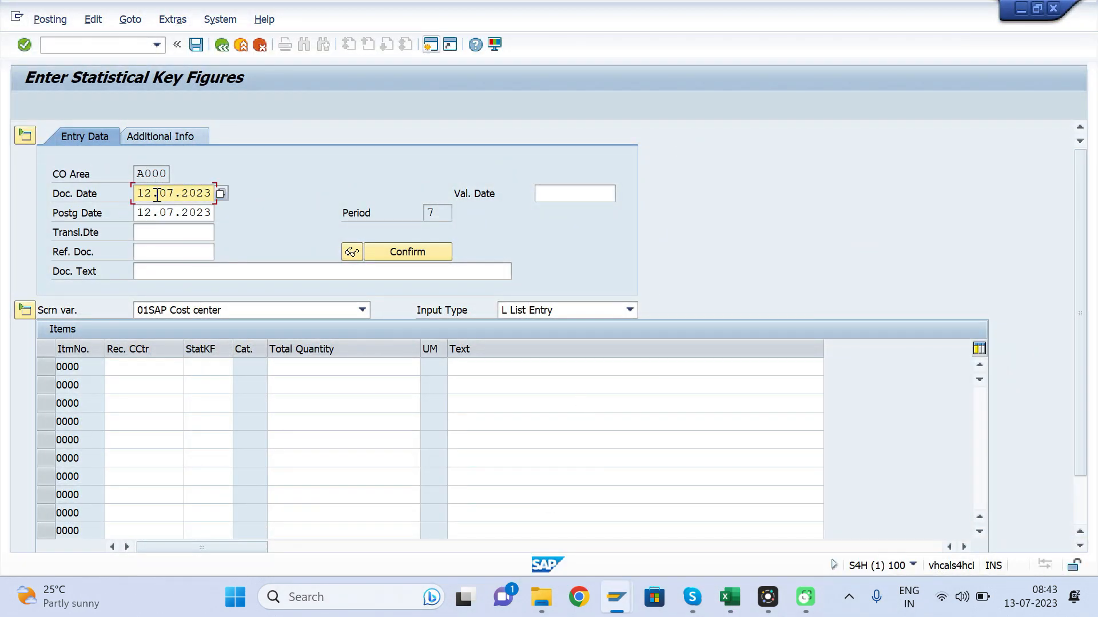
{"action": "key", "text": "alt+Tab"}
{"action": "key", "text": "alt+Tab"}
{"action": "key", "text": "alt+Tab"}
{"action": "key", "text": "alt+Tab"}
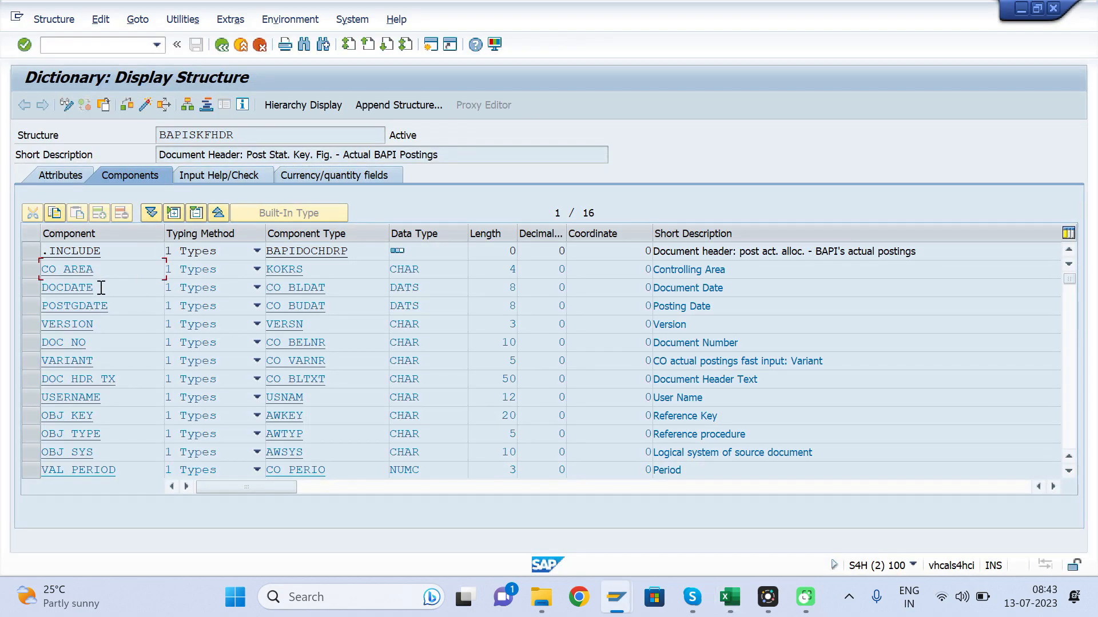
{"action": "left_click_drag", "start_coordinate": [94, 288], "coordinate": [35, 305]}
{"action": "key", "text": "alt+Tab"}
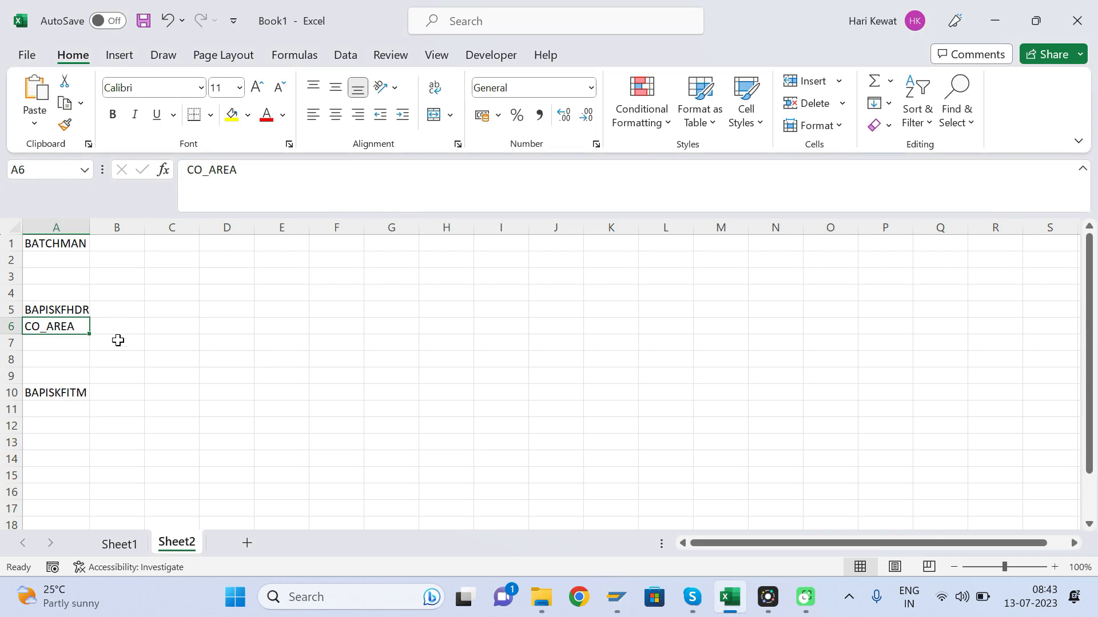
{"action": "left_click", "coordinate": [125, 327]}
{"action": "key", "text": "ctrl+v"}
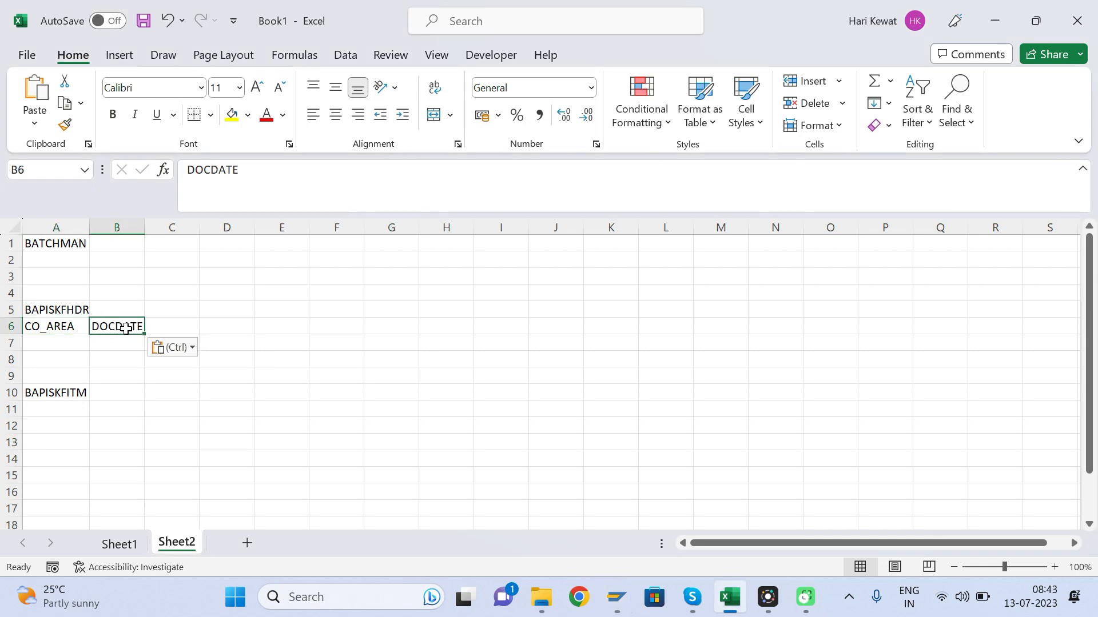
Copy the component name POSTGDATE from the SAP structure BAPISKFHDR into C6 of the Excel sheet.
{"action": "key", "text": "alt+Tab"}
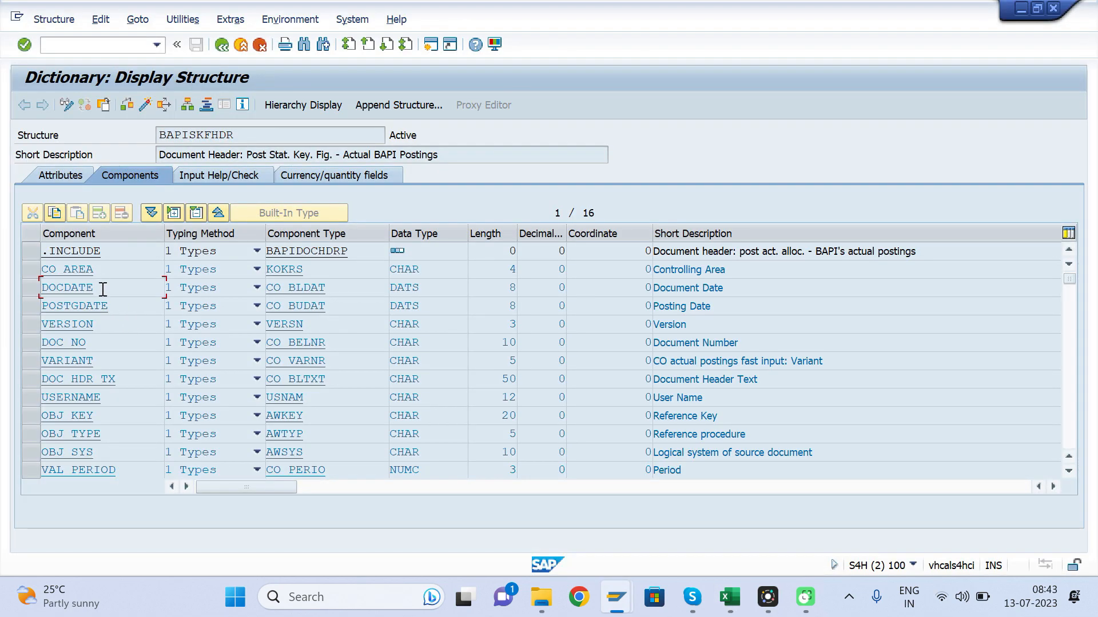
{"action": "left_click_drag", "start_coordinate": [112, 305], "coordinate": [28, 308]}
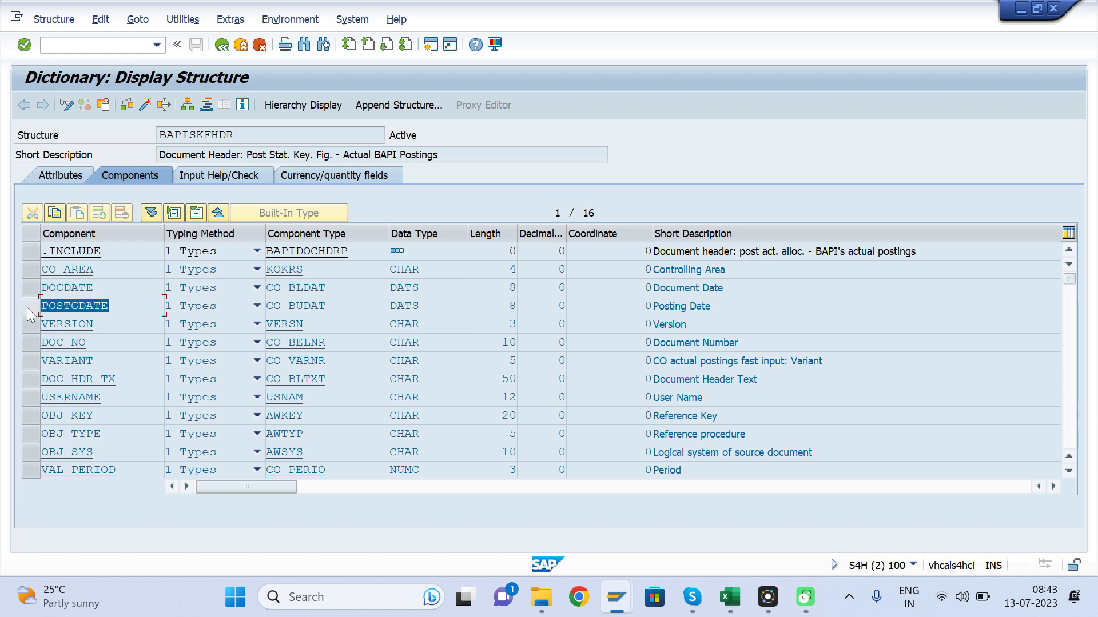
{"action": "key", "text": "ctrl+c"}
{"action": "key", "text": "alt+Tab"}
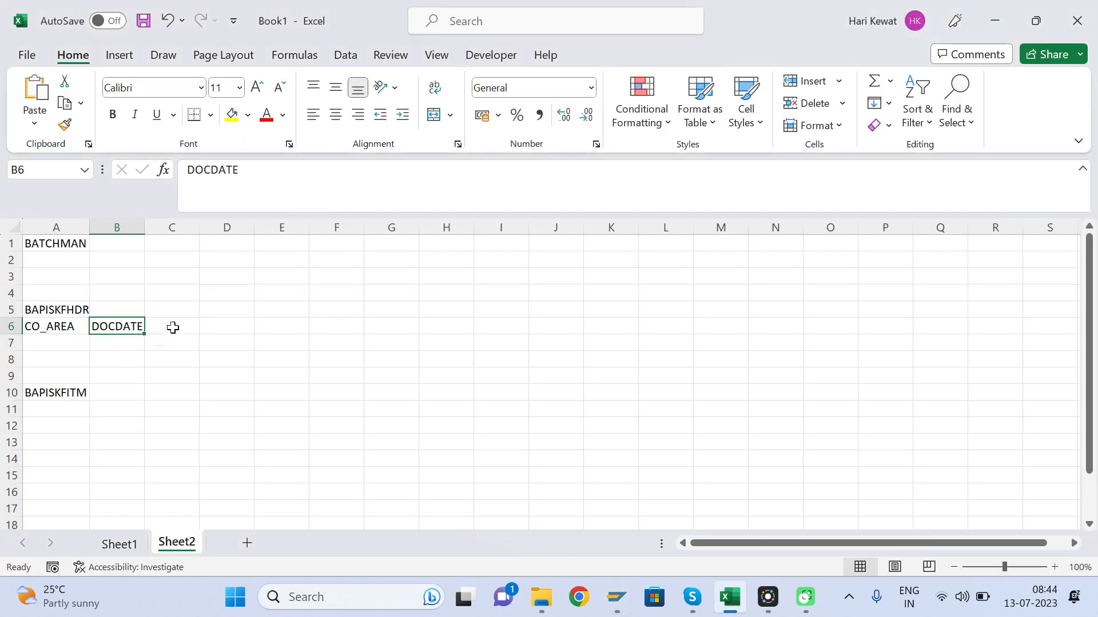
{"action": "left_click", "coordinate": [178, 325]}
{"action": "key", "text": "ctrl+v"}
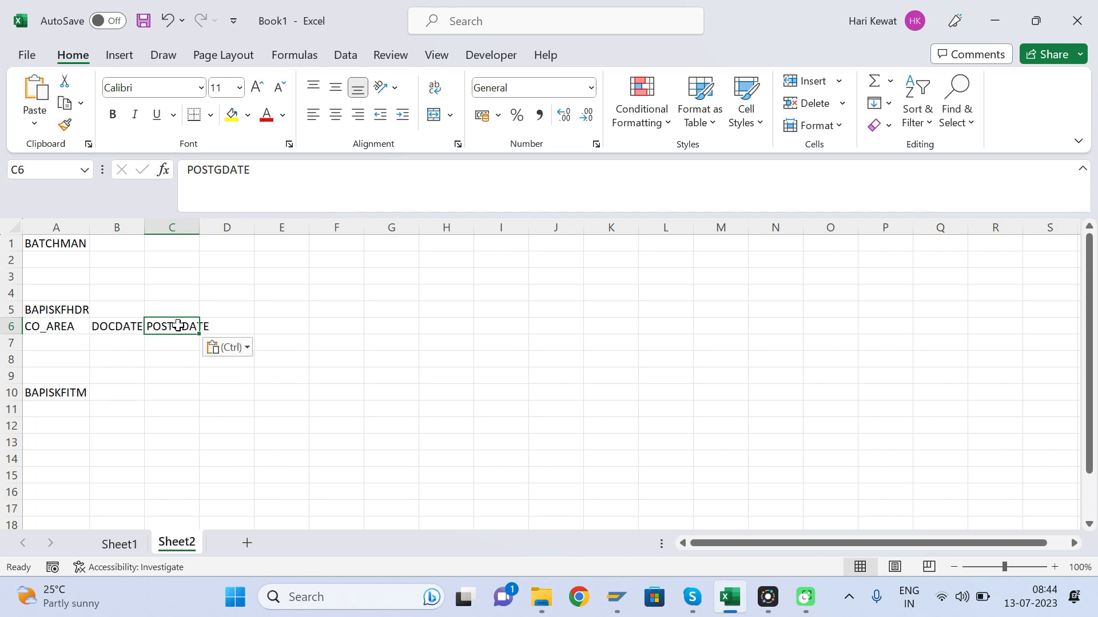
Copy the document header text component DOC_HDR_TX from the SAP structure into D6 of the Excel sheet.
{"action": "key", "text": "alt+Tab"}
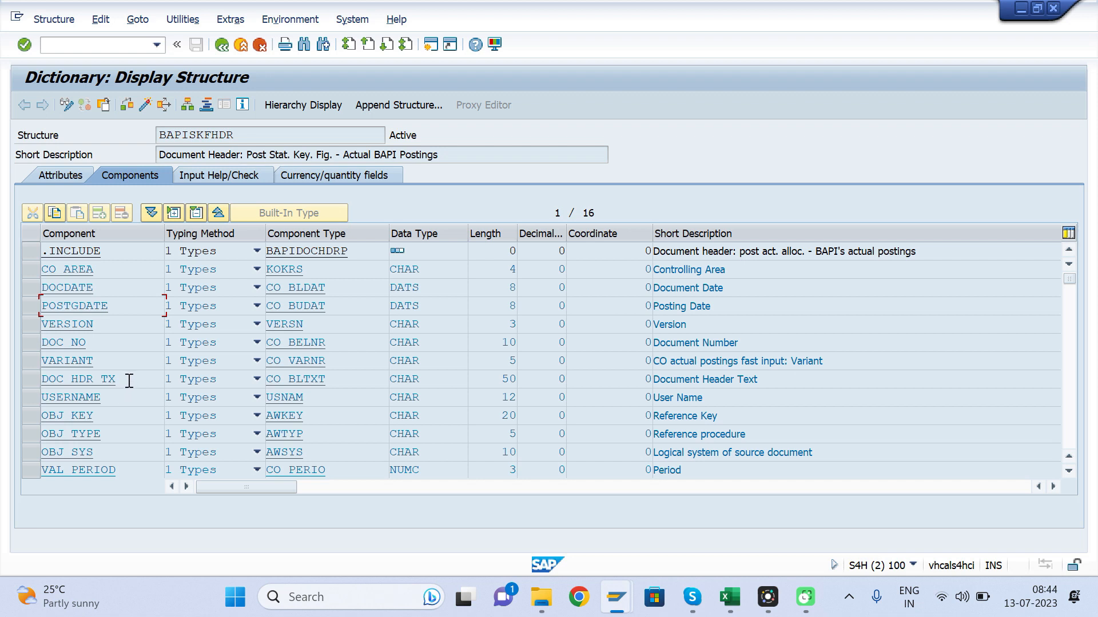
{"action": "left_click_drag", "start_coordinate": [129, 380], "coordinate": [34, 386]}
{"action": "key", "text": "ctrl+c"}
{"action": "key", "text": "alt+Tab"}
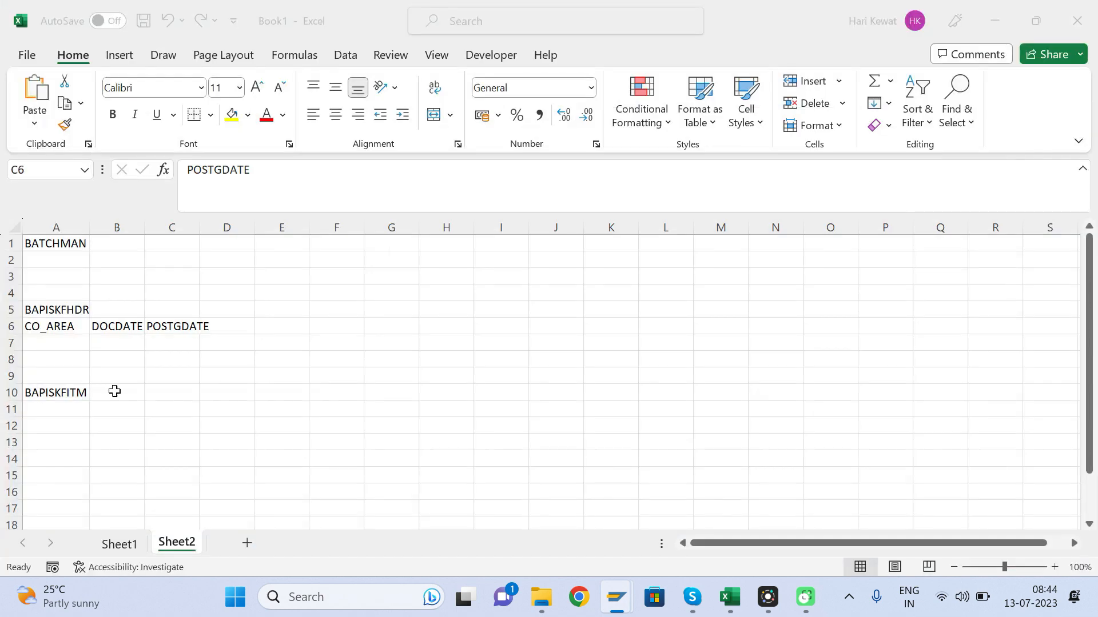
{"action": "left_click", "coordinate": [235, 326]}
{"action": "key", "text": "ctrl+v"}
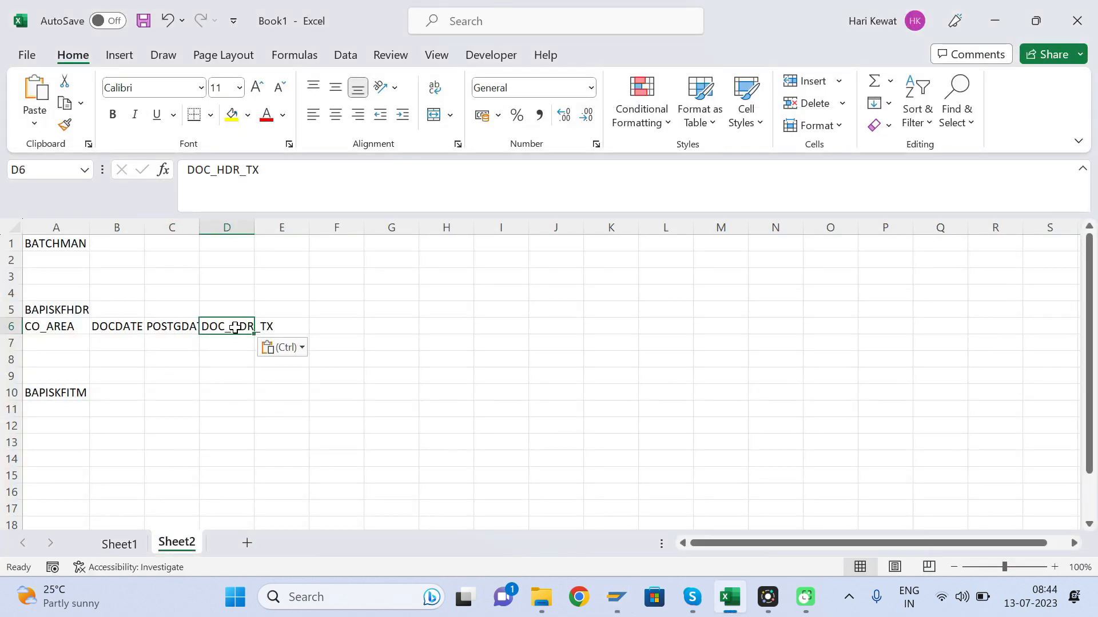
Copy the component name USERNAME from the SAP structure BAPISKFHDR into E6 of the Excel sheet.
{"action": "key", "text": "alt+Tab"}
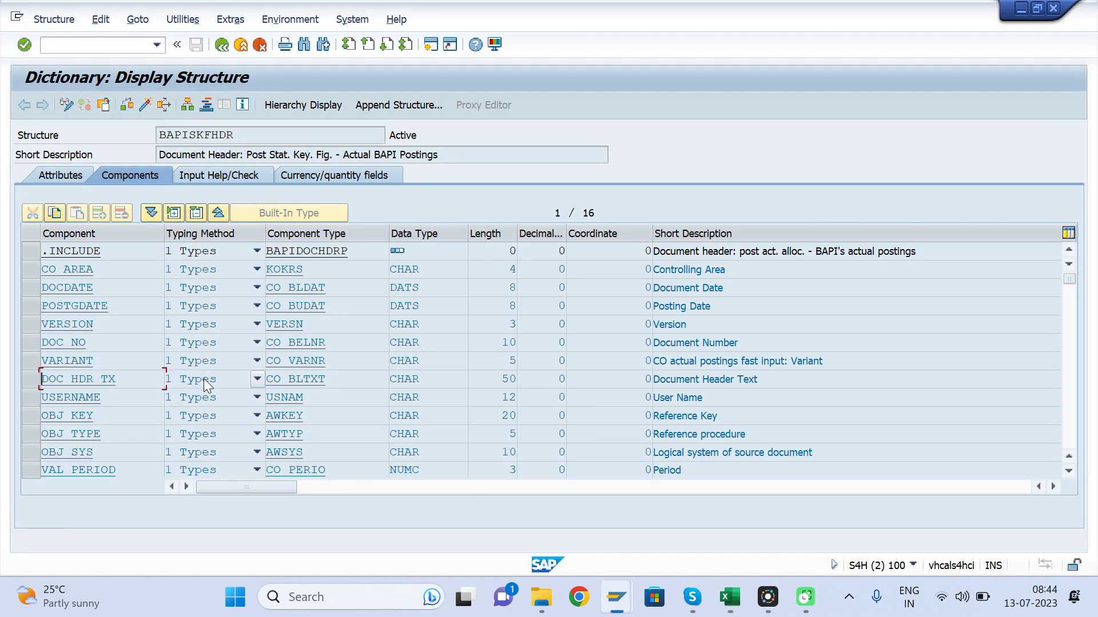
{"action": "left_click_drag", "start_coordinate": [109, 400], "coordinate": [38, 403]}
{"action": "key", "text": "ctrl+c"}
{"action": "key", "text": "alt+Tab"}
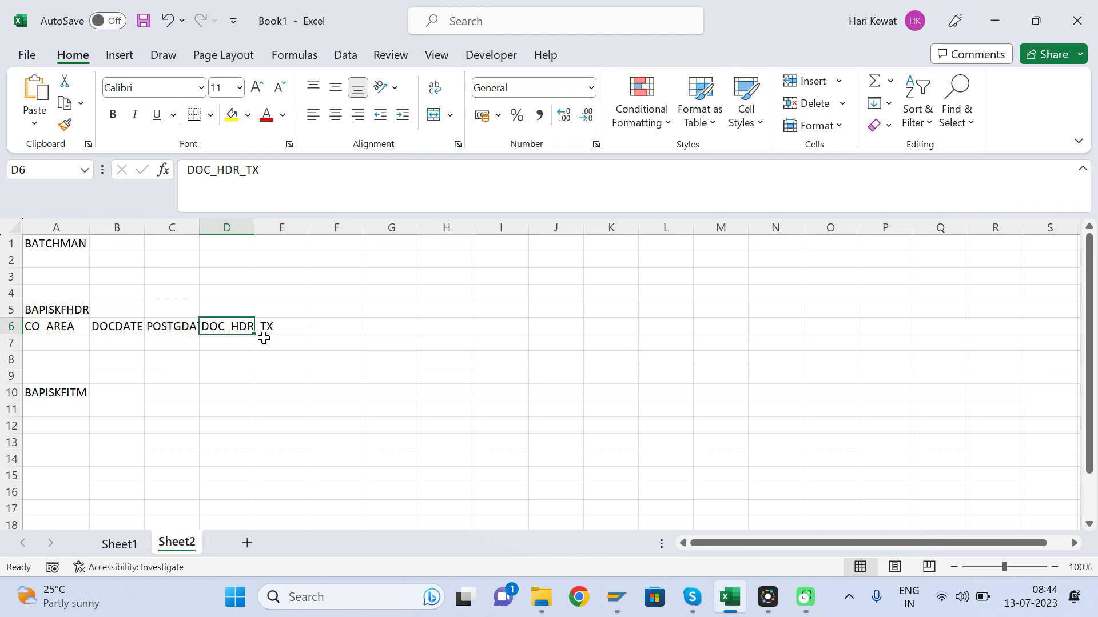
{"action": "left_click", "coordinate": [287, 326]}
{"action": "key", "text": "ctrl+v"}
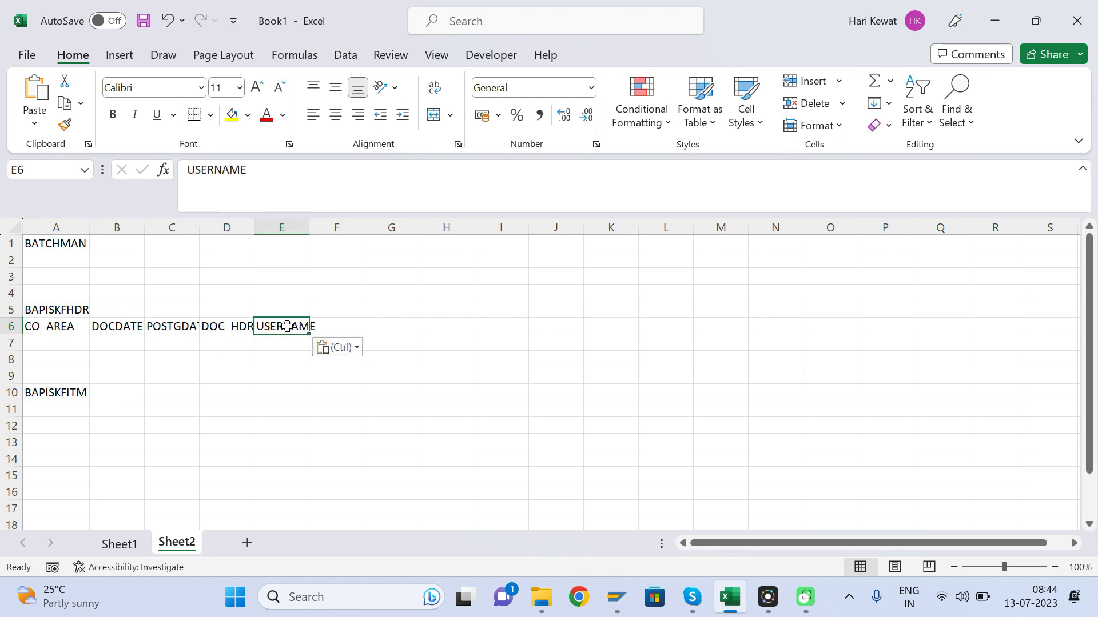
Widen columns B to E so the header field names in row 6 fit.
{"action": "left_click_drag", "start_coordinate": [145, 228], "coordinate": [146, 228]}
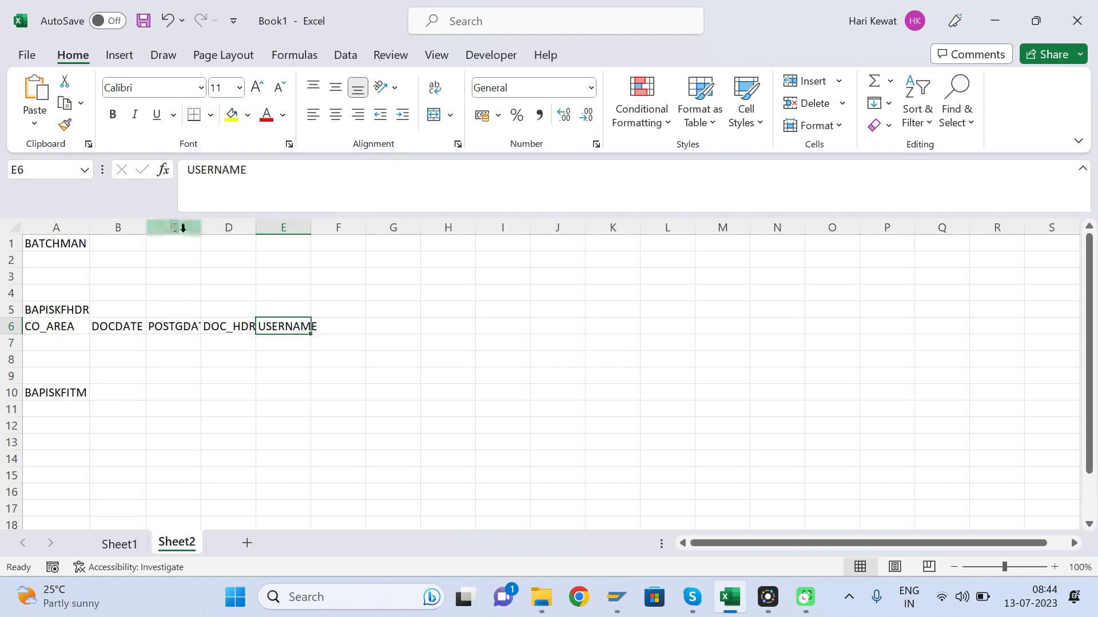
{"action": "double_click", "coordinate": [201, 224]}
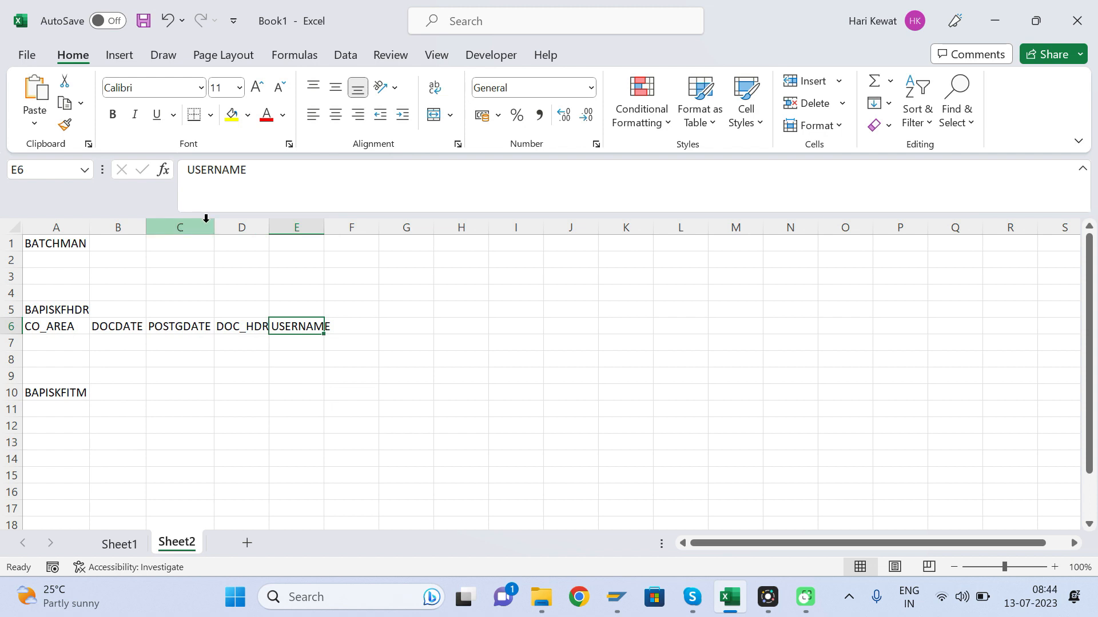
{"action": "double_click", "coordinate": [269, 225]}
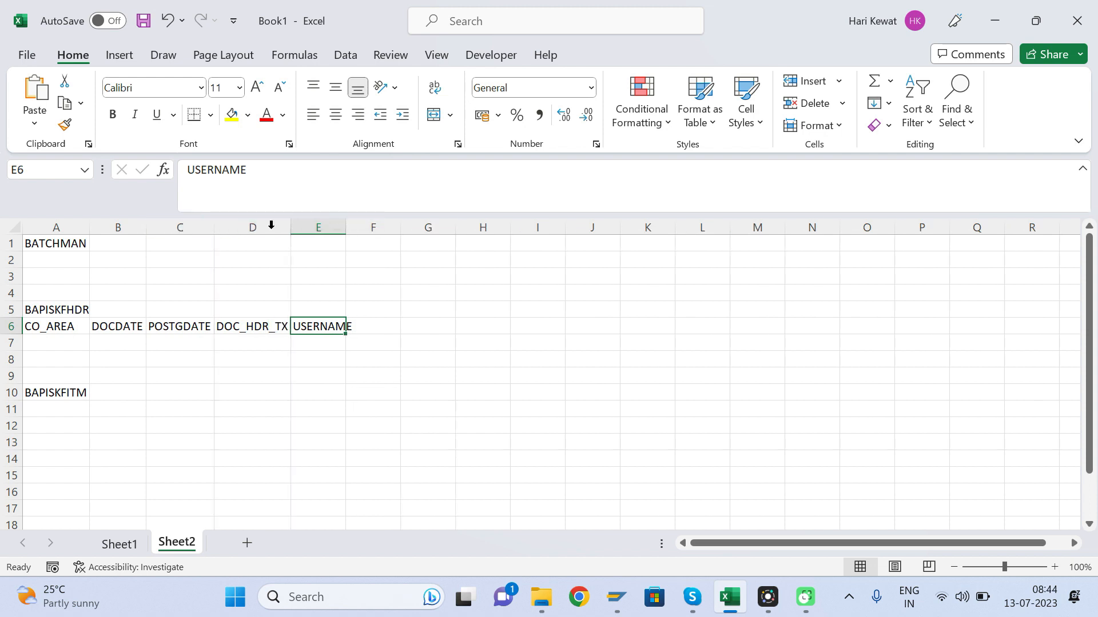
{"action": "double_click", "coordinate": [346, 227]}
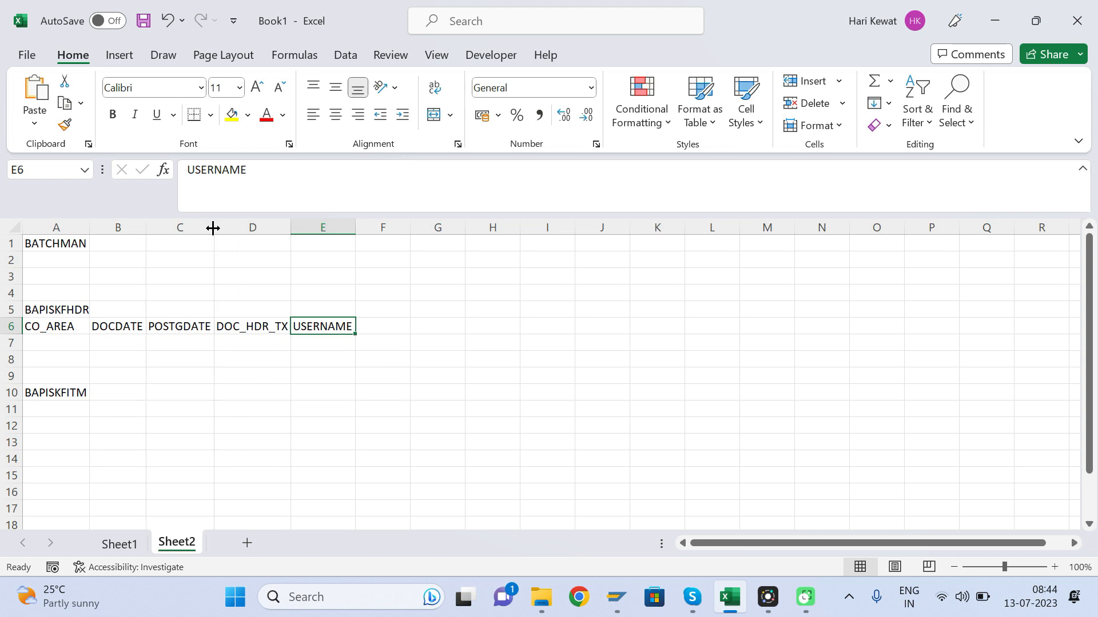
Copy the item structure name BAPISKFITM from A10 and switch to the SAP Enter Statistical Key Figures window.
{"action": "left_click", "coordinate": [74, 395]}
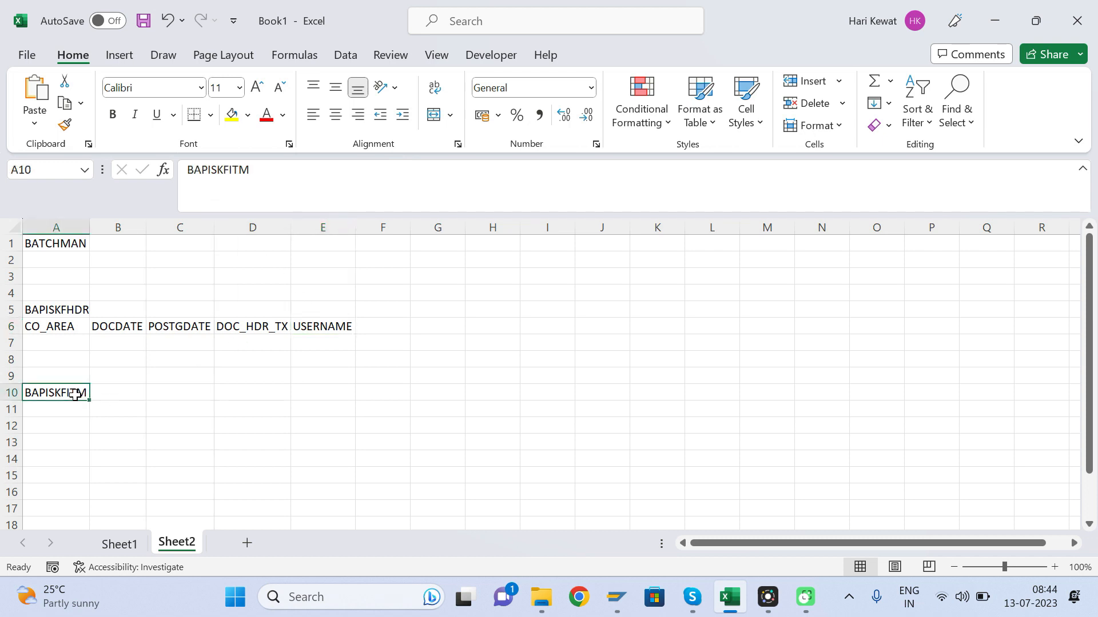
{"action": "key", "text": "ctrl+c"}
{"action": "mouse_move", "coordinate": [617, 597]}
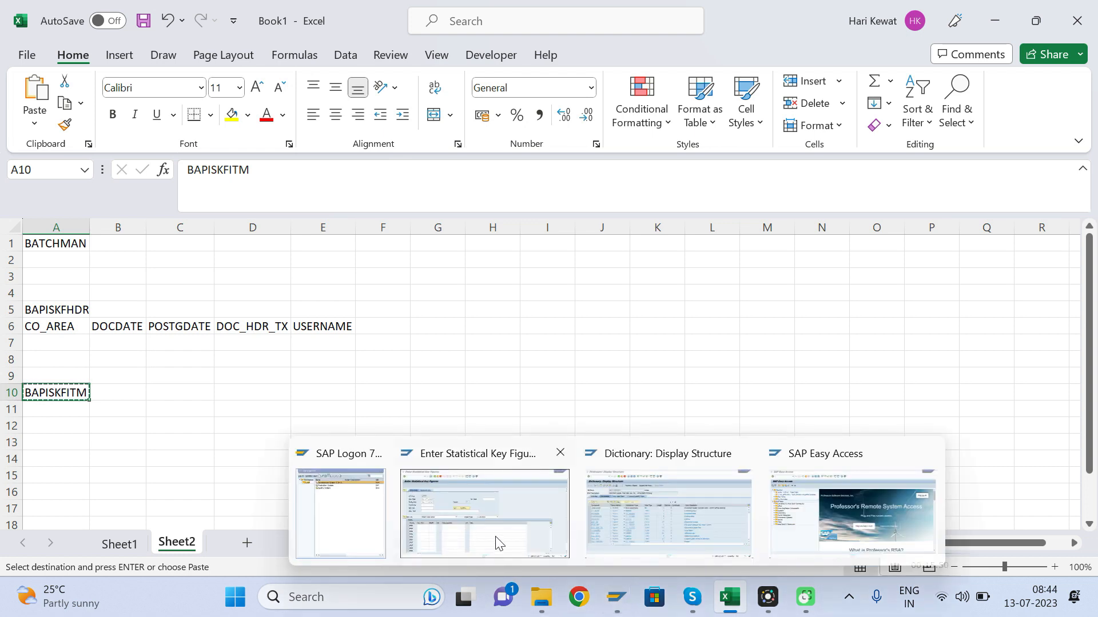
{"action": "left_click", "coordinate": [536, 504]}
Examine the item columns Rec. CCtr, StatKF, Total Quantity and Text on the entry screen, and return to Excel.
{"action": "left_click", "coordinate": [134, 363]}
{"action": "left_click", "coordinate": [221, 370]}
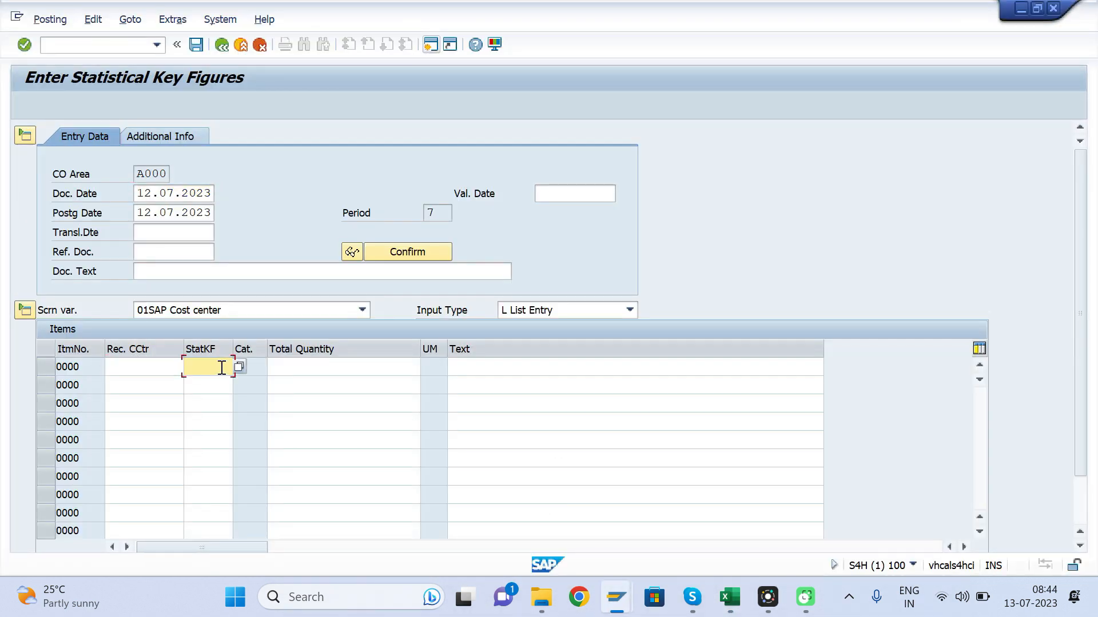
{"action": "left_click", "coordinate": [287, 365]}
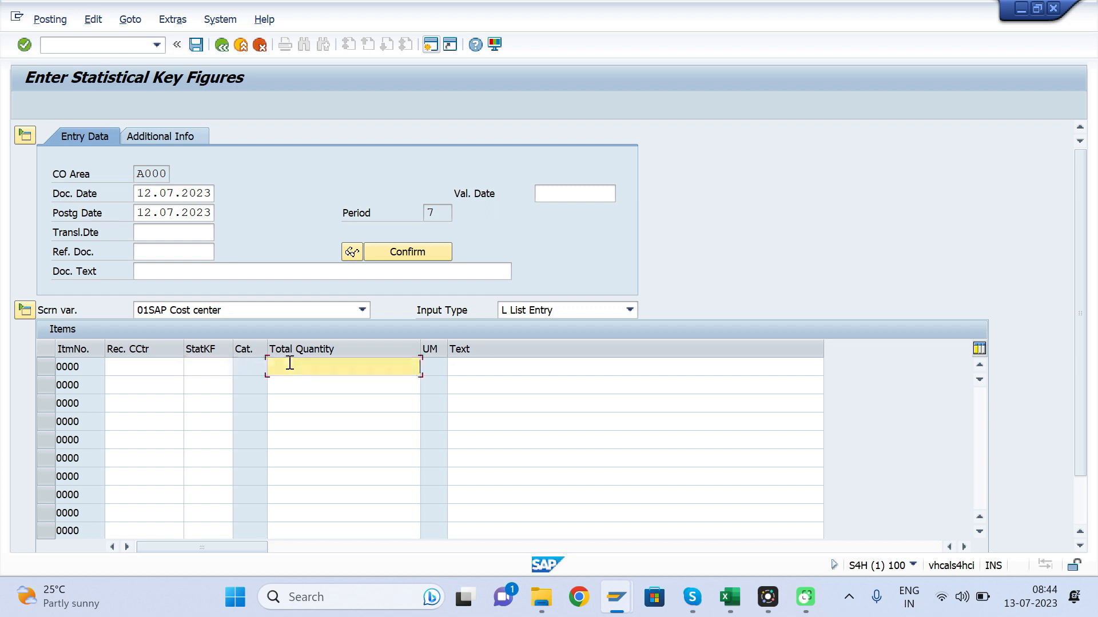
{"action": "left_click", "coordinate": [483, 371]}
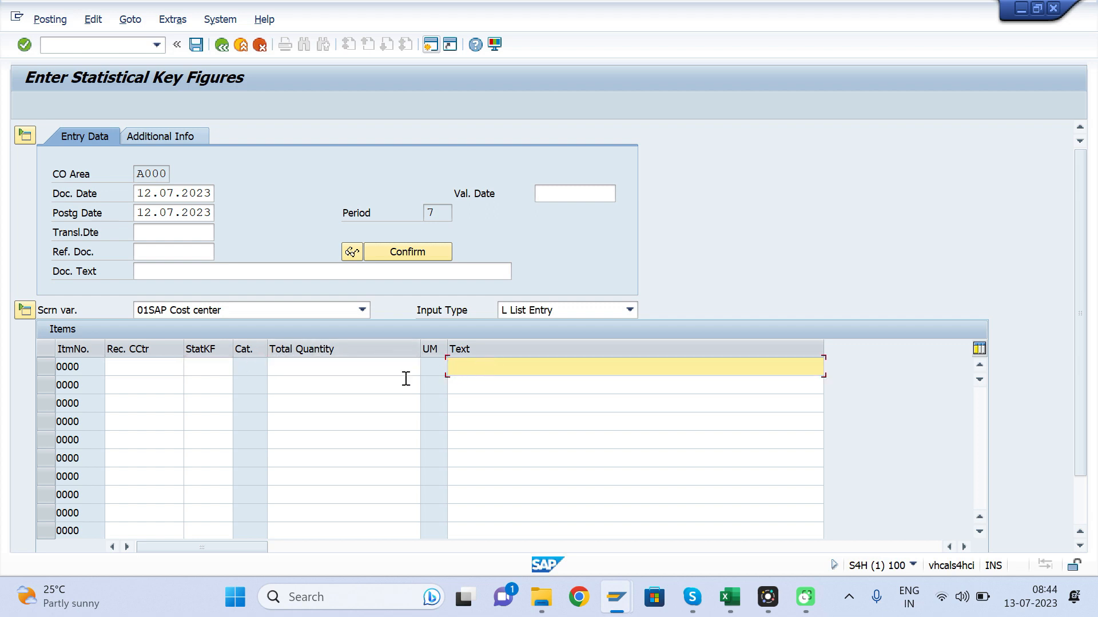
{"action": "left_click", "coordinate": [171, 367]}
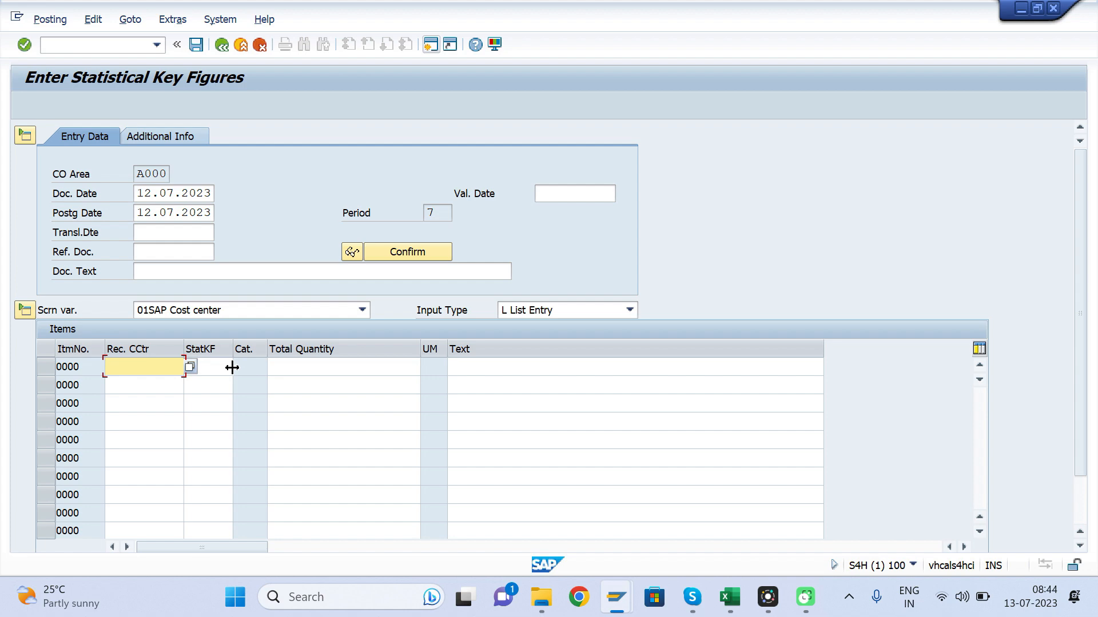
{"action": "key", "text": "alt+Tab"}
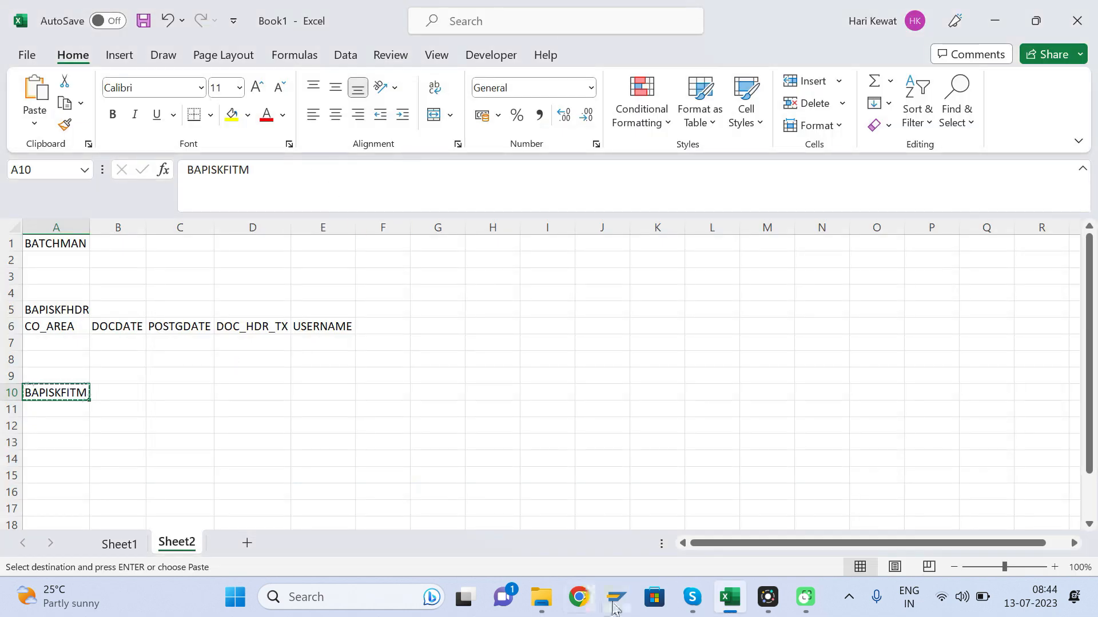
Switch to SAP's ABAP Dictionary, leave the BAPISKFHDR structure, and display the item structure BAPISKFITM.
{"action": "mouse_move", "coordinate": [615, 608]}
{"action": "left_click", "coordinate": [707, 513]}
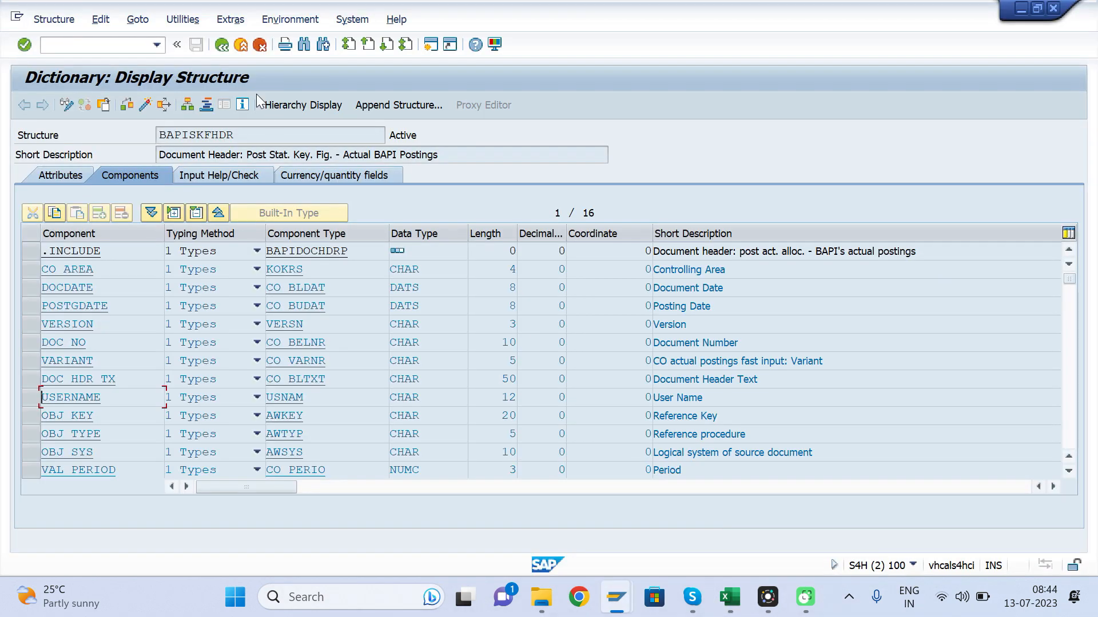
{"action": "left_click", "coordinate": [222, 46]}
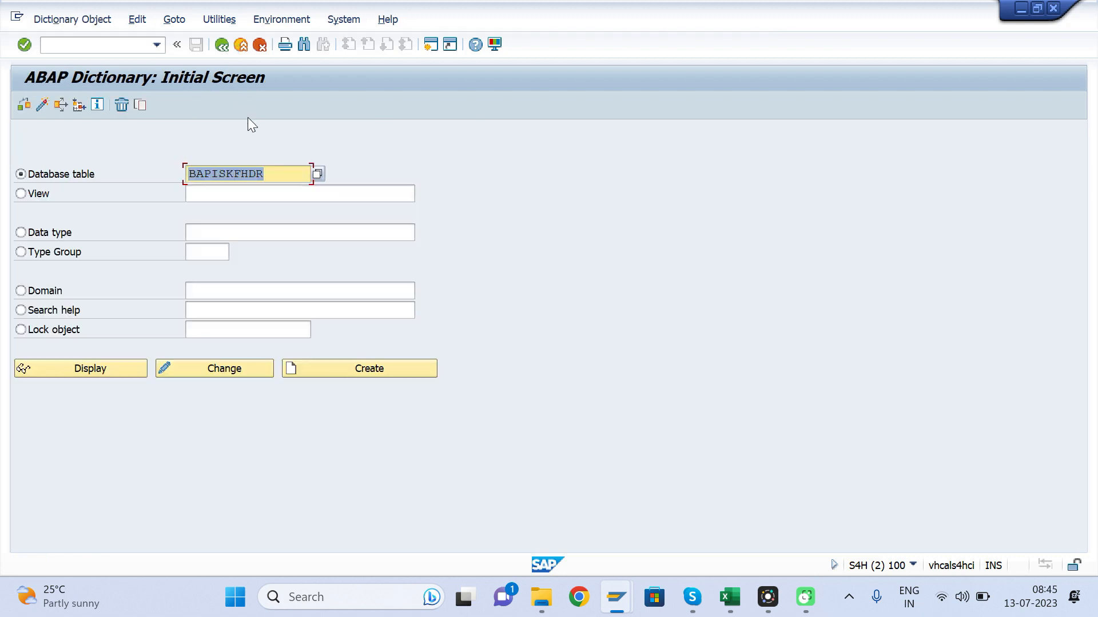
{"action": "key", "text": "ctrl+v"}
{"action": "left_click", "coordinate": [104, 366]}
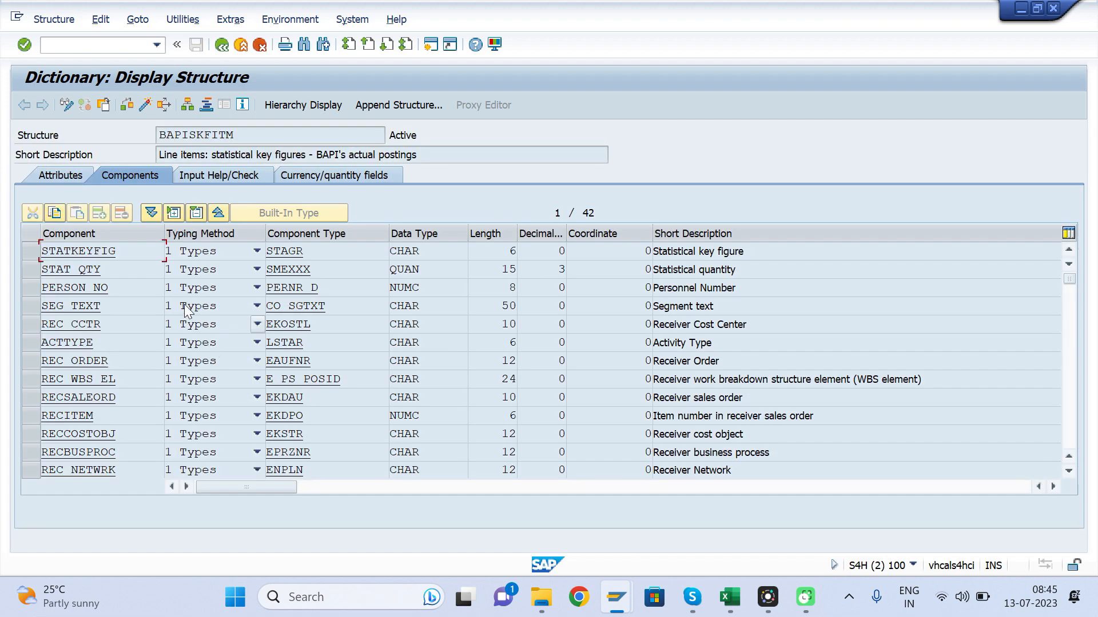
Copy the receiver cost center component REC_CCTR from BAPISKFITM into A11 of the Excel sheet, and return to SAP's Enter Statistical Key Figures window.
{"action": "key", "text": "alt+Tab"}
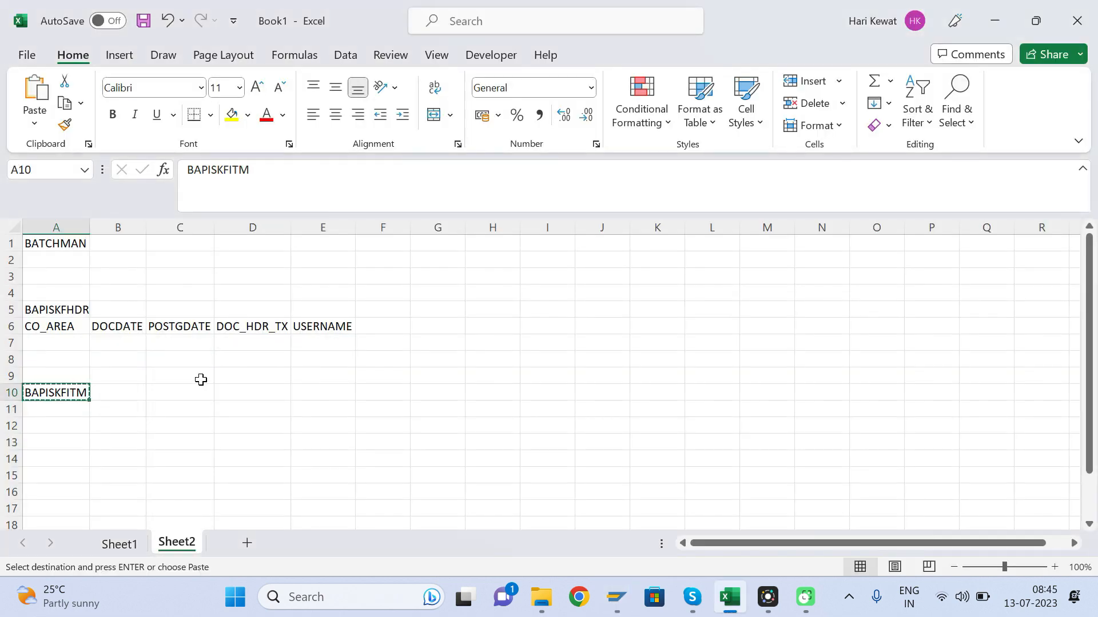
{"action": "key", "text": "alt+Tab"}
{"action": "key", "text": "alt+Tab"}
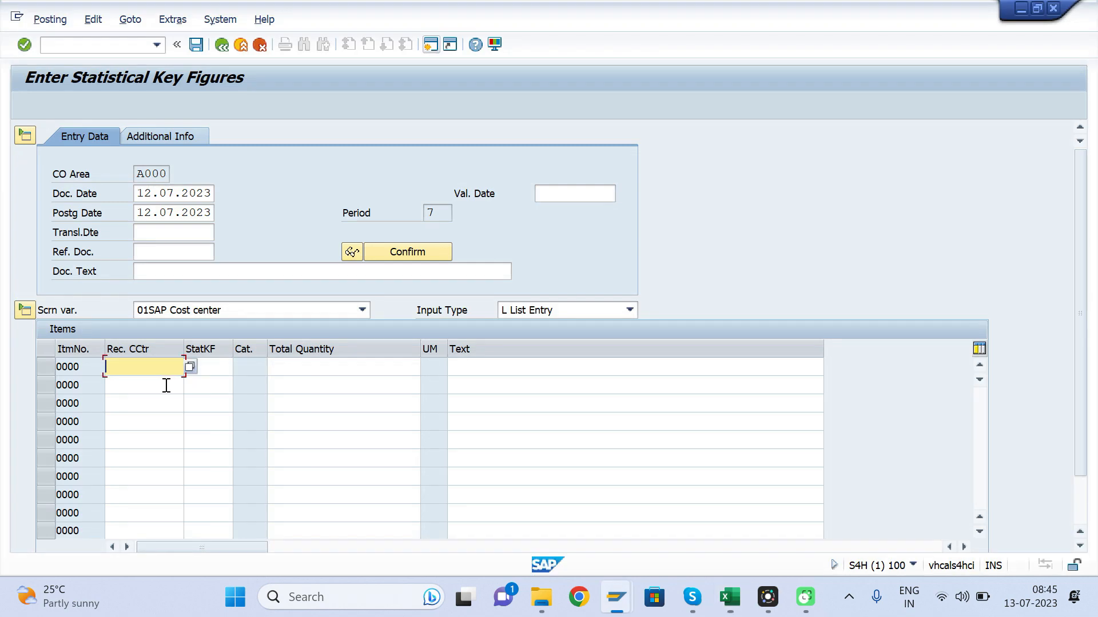
{"action": "key", "text": "alt+Tab"}
{"action": "key", "text": "alt+Tab"}
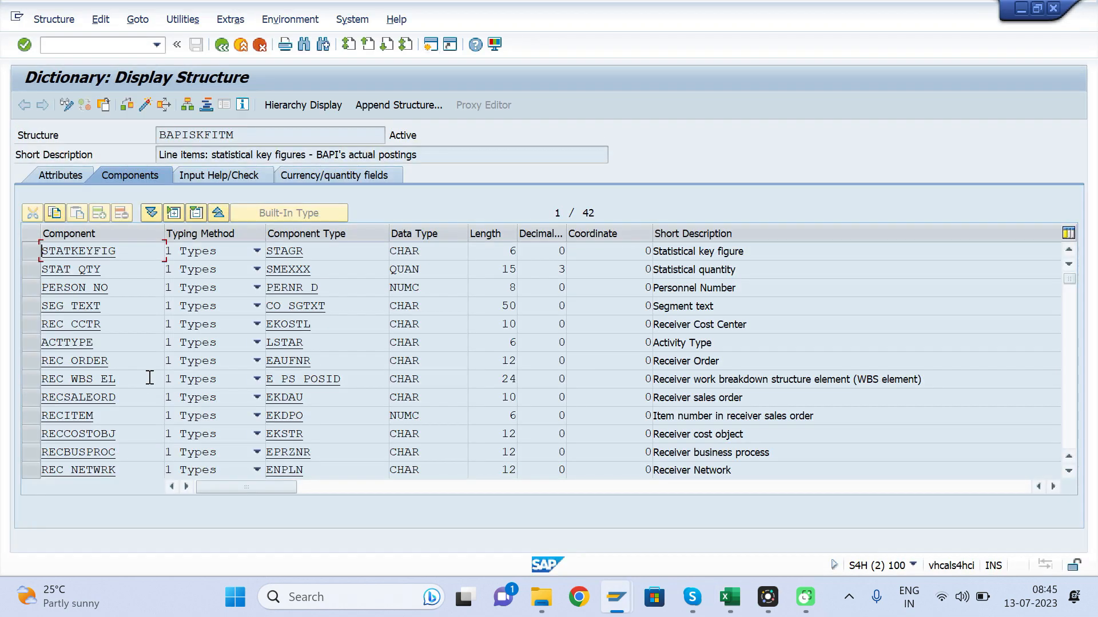
{"action": "left_click_drag", "start_coordinate": [105, 325], "coordinate": [47, 321]}
{"action": "key", "text": "alt+Tab"}
{"action": "key", "text": "alt+Tab"}
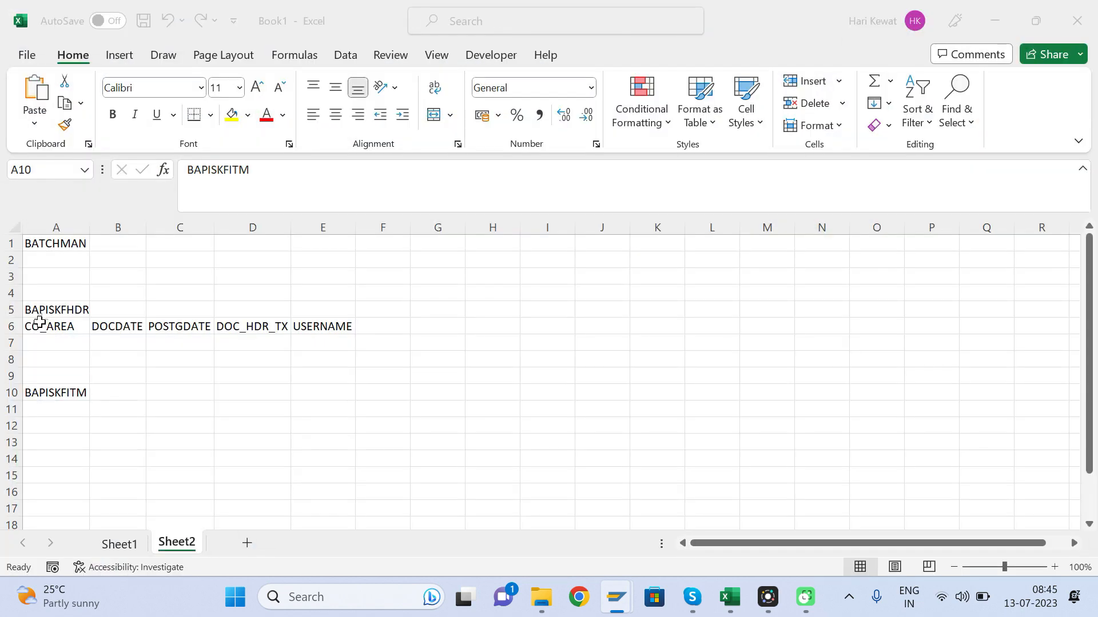
{"action": "left_click", "coordinate": [58, 408]}
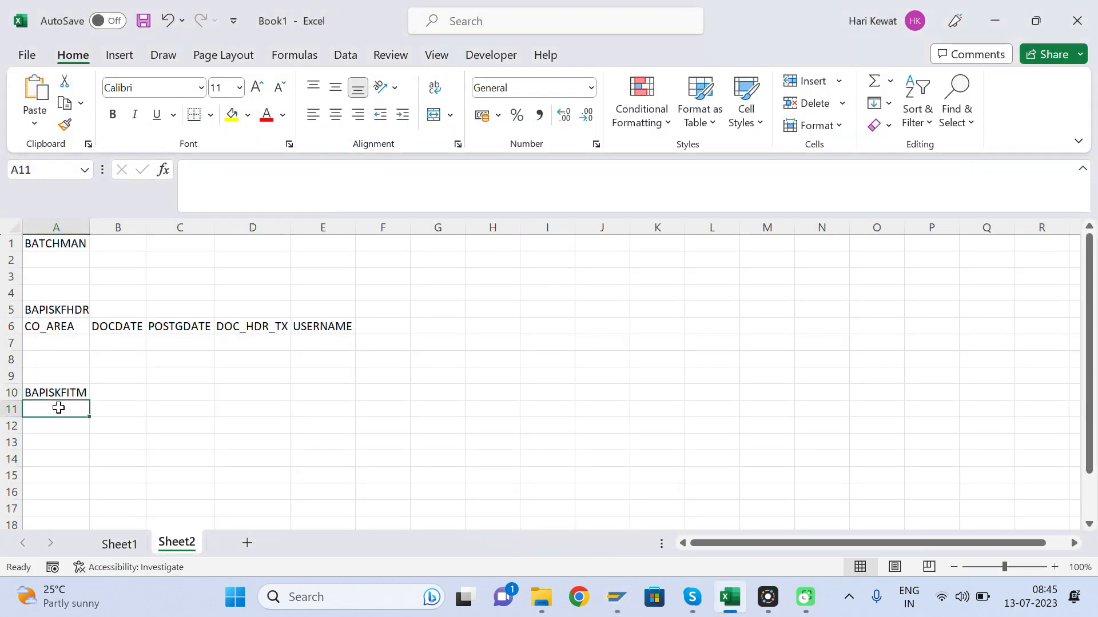
{"action": "key", "text": "ctrl+v"}
{"action": "key", "text": "alt+Tab"}
{"action": "key", "text": "alt+Tab"}
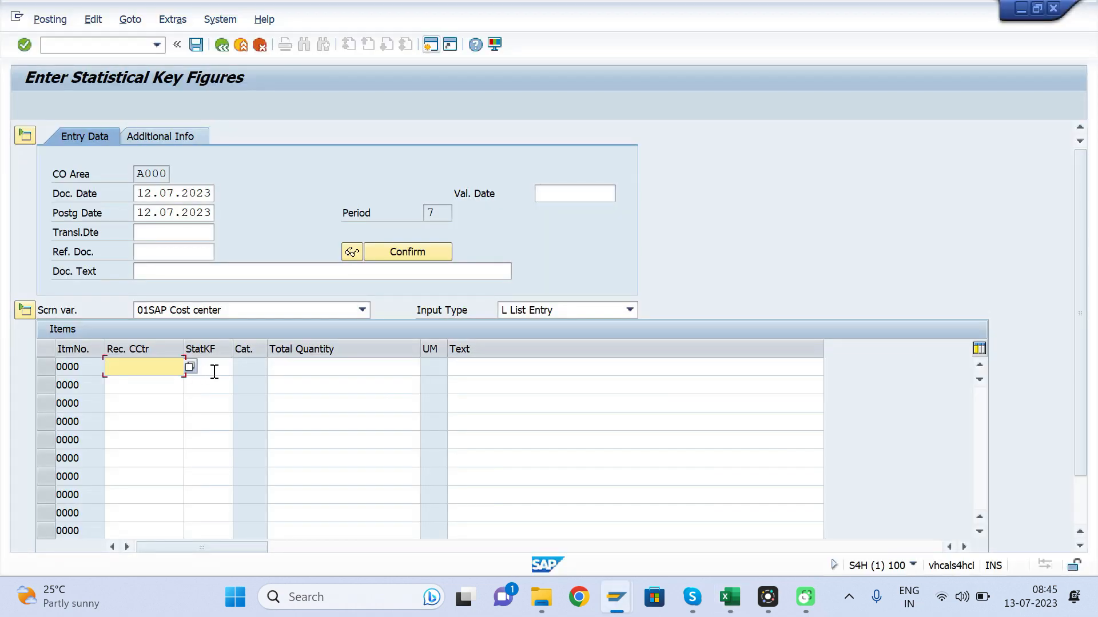
Copy the STATKEYFIG component name from the BAPISKFITM structure in SAP into cell B11 of Sheet2 in Excel.
{"action": "left_click", "coordinate": [212, 368]}
{"action": "key", "text": "alt+Tab"}
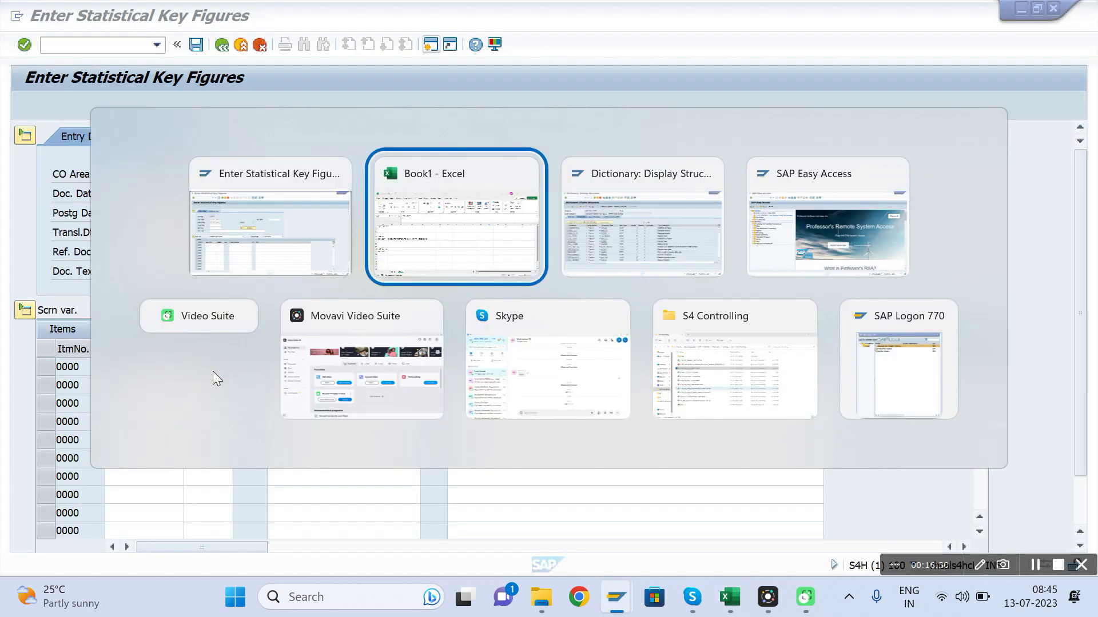
{"action": "key", "text": "alt+Tab"}
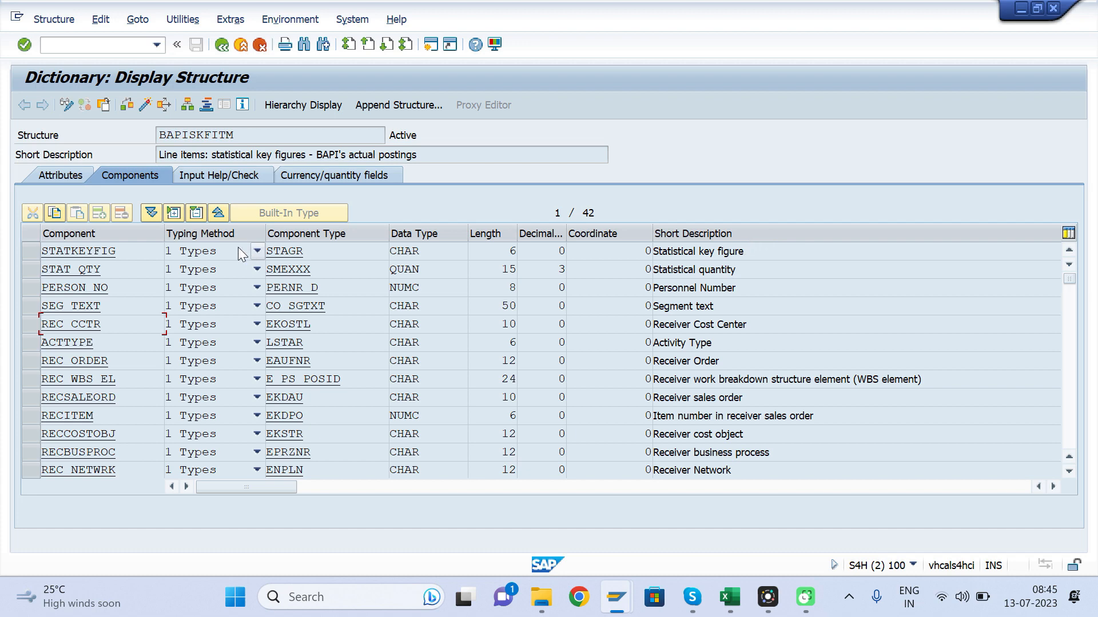
{"action": "left_click_drag", "start_coordinate": [122, 250], "coordinate": [28, 253]}
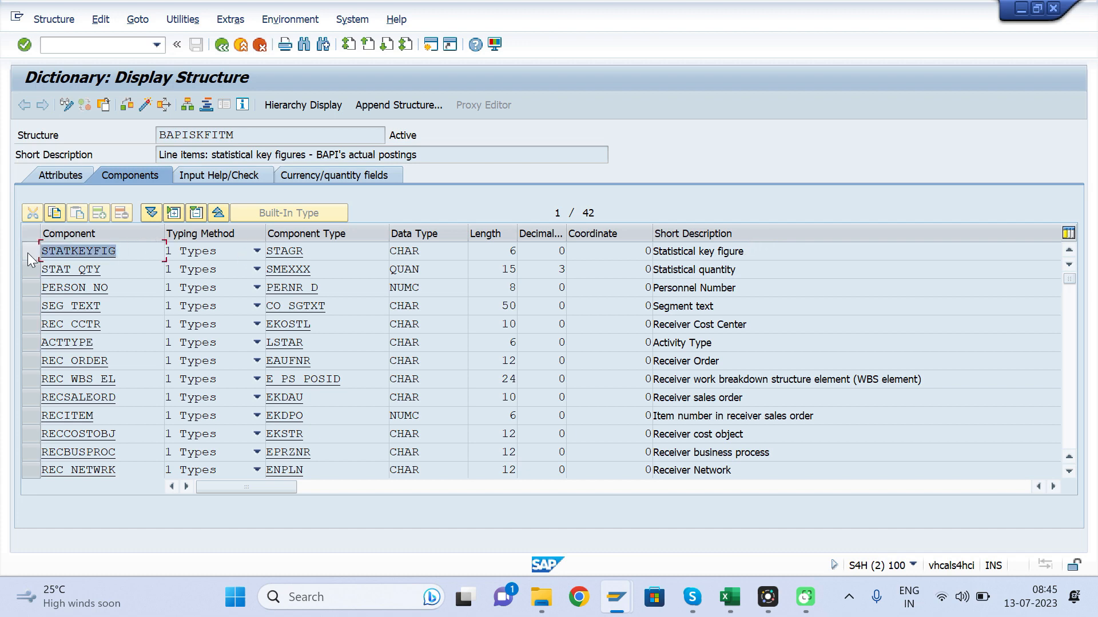
{"action": "key", "text": "alt+Tab"}
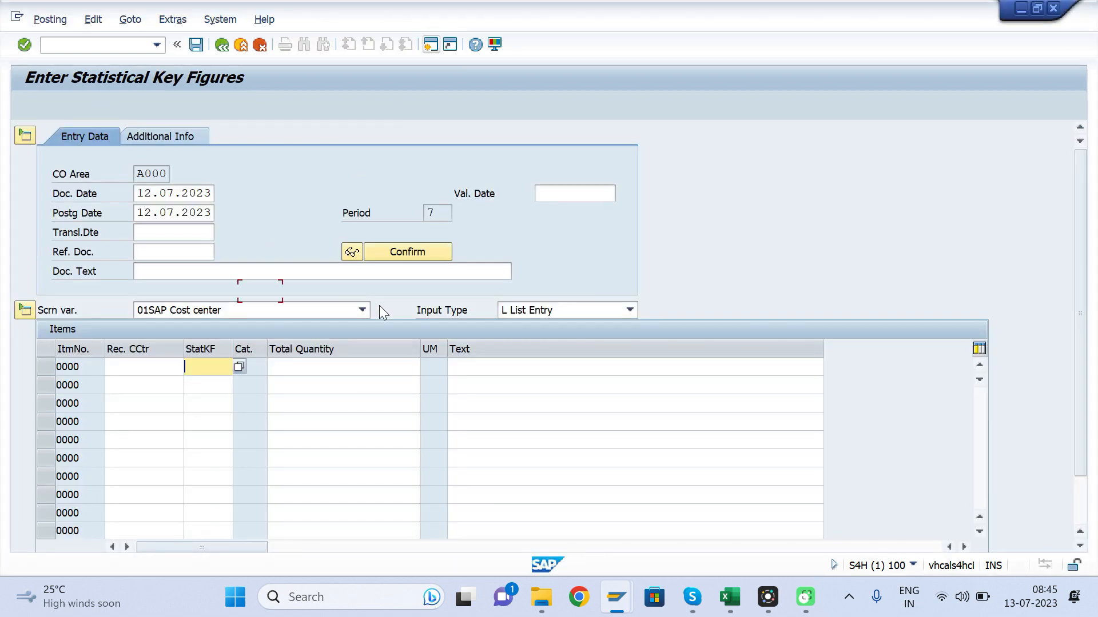
{"action": "key", "text": "alt+Tab"}
{"action": "key", "text": "alt+Tab"}
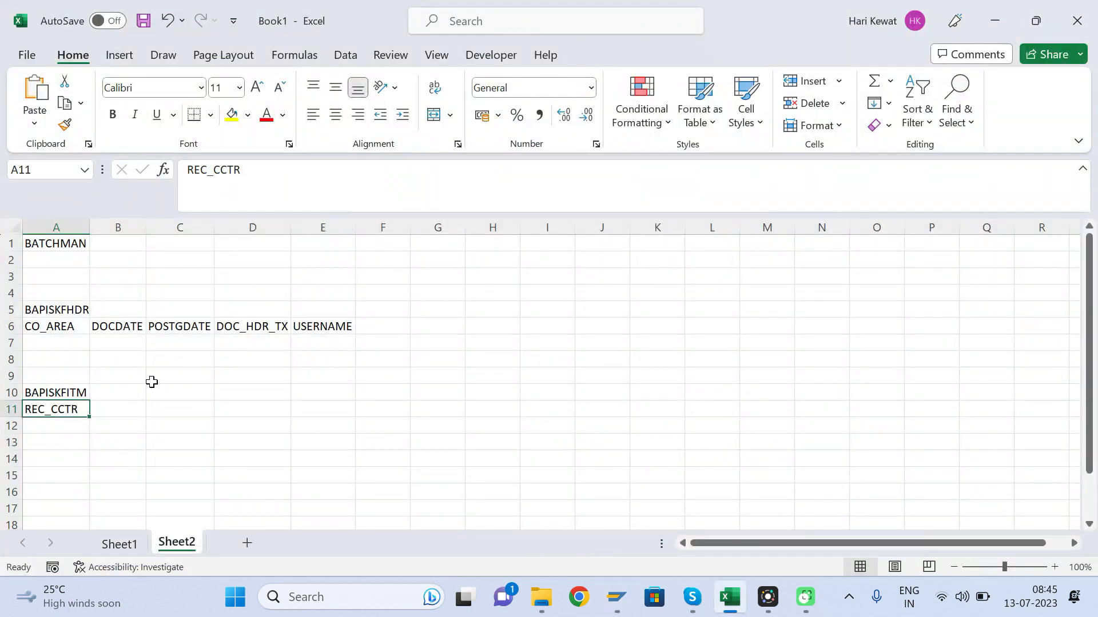
{"action": "left_click", "coordinate": [117, 390]}
{"action": "left_click", "coordinate": [110, 404]}
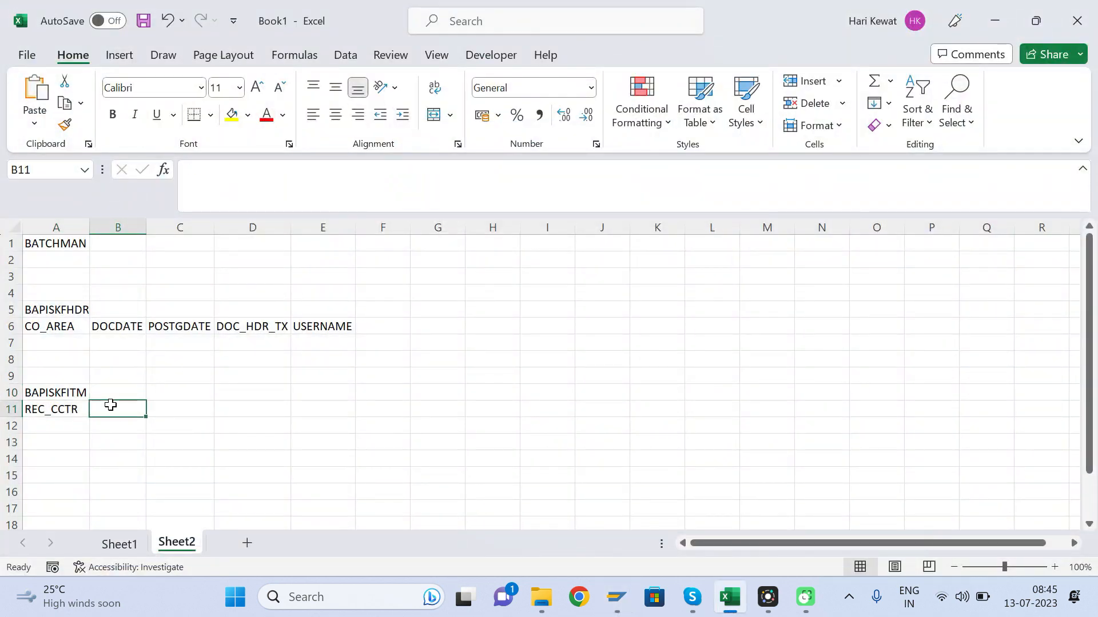
{"action": "key", "text": "ctrl+v"}
Copy the STAT_QTY component name from the SAP BAPISKFITM structure into cell C11 of the Excel sheet.
{"action": "key", "text": "alt+Tab"}
{"action": "key", "text": "alt+Tab"}
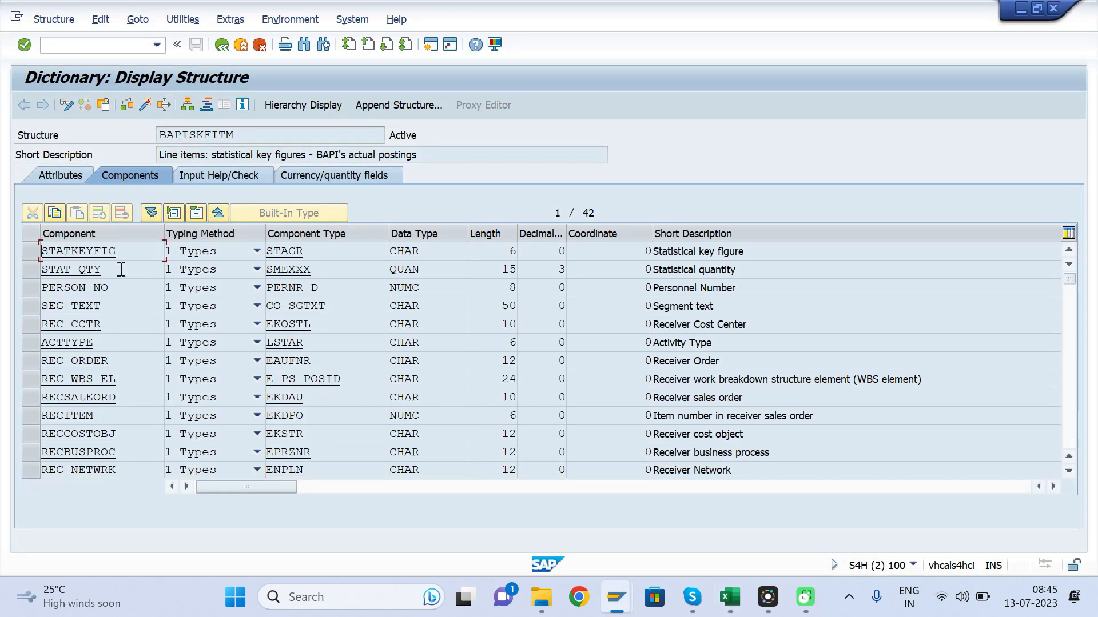
{"action": "left_click_drag", "start_coordinate": [110, 269], "coordinate": [37, 265]}
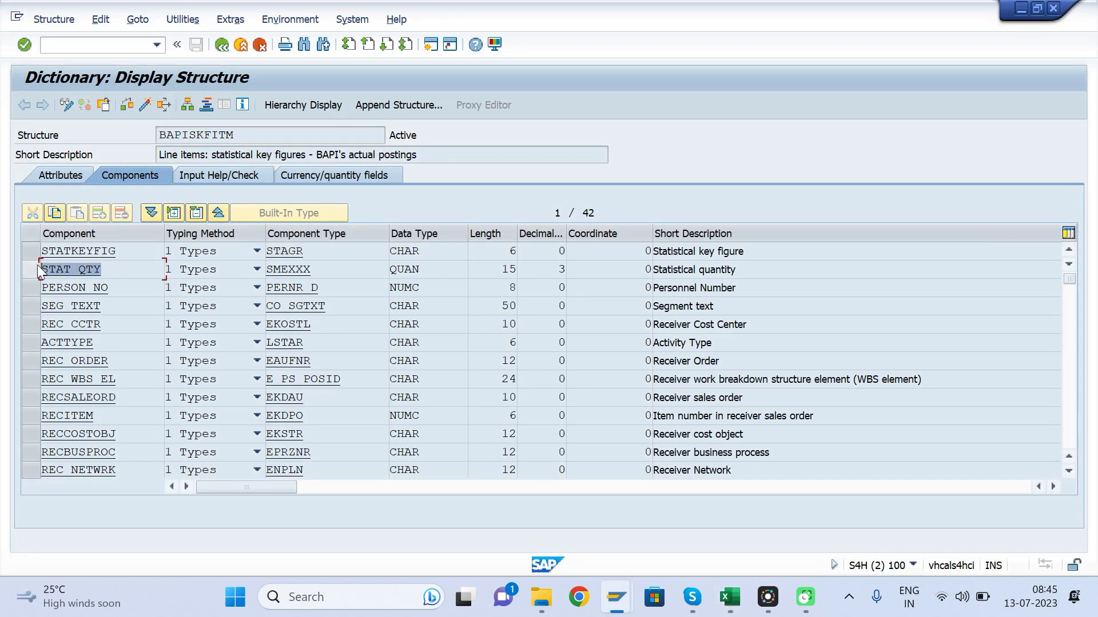
{"action": "key", "text": "ctrl+c"}
{"action": "key", "text": "alt+Tab"}
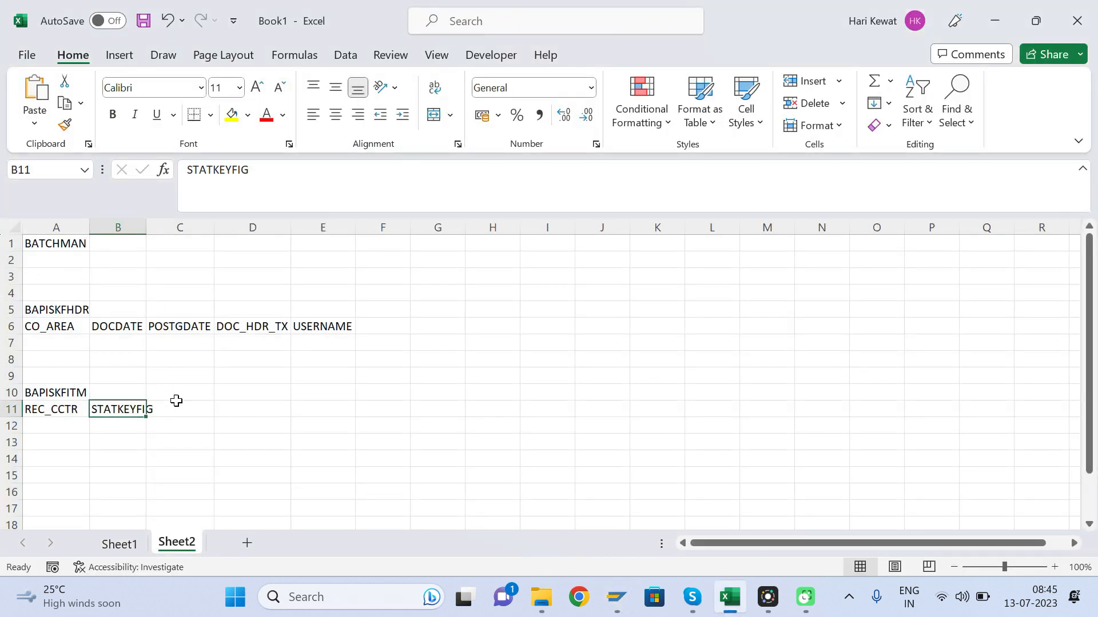
{"action": "left_click", "coordinate": [177, 403]}
{"action": "key", "text": "ctrl+v"}
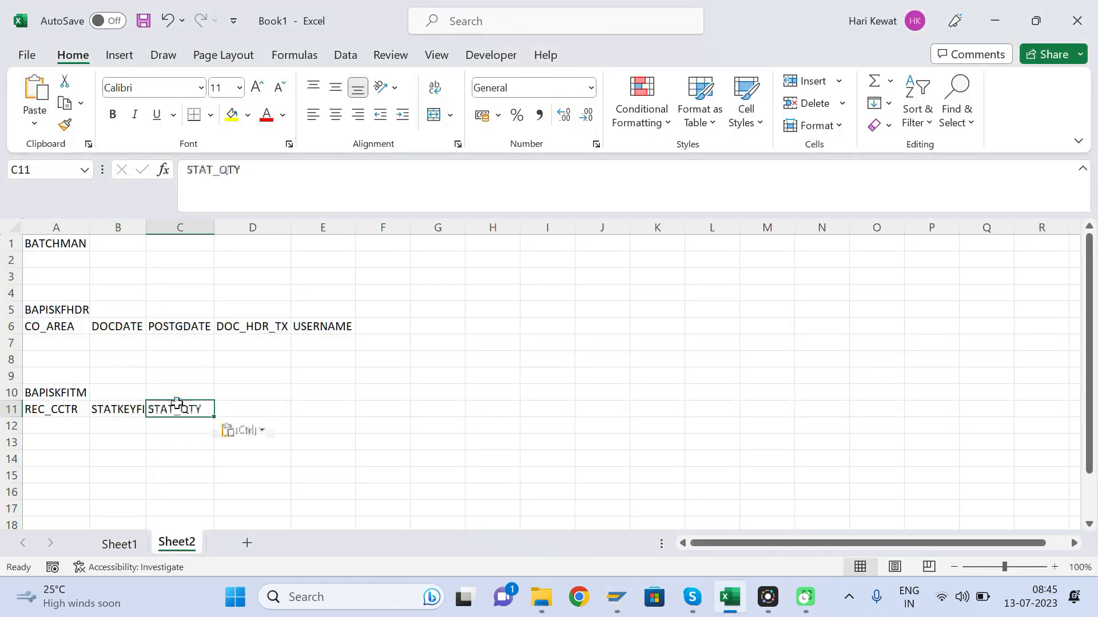
Check the item Text field in SAP's Enter Statistical Key Figures, and copy SEG_TEXT from the BAPISKFITM structure into Excel cell D11.
{"action": "key", "text": "alt+Tab"}
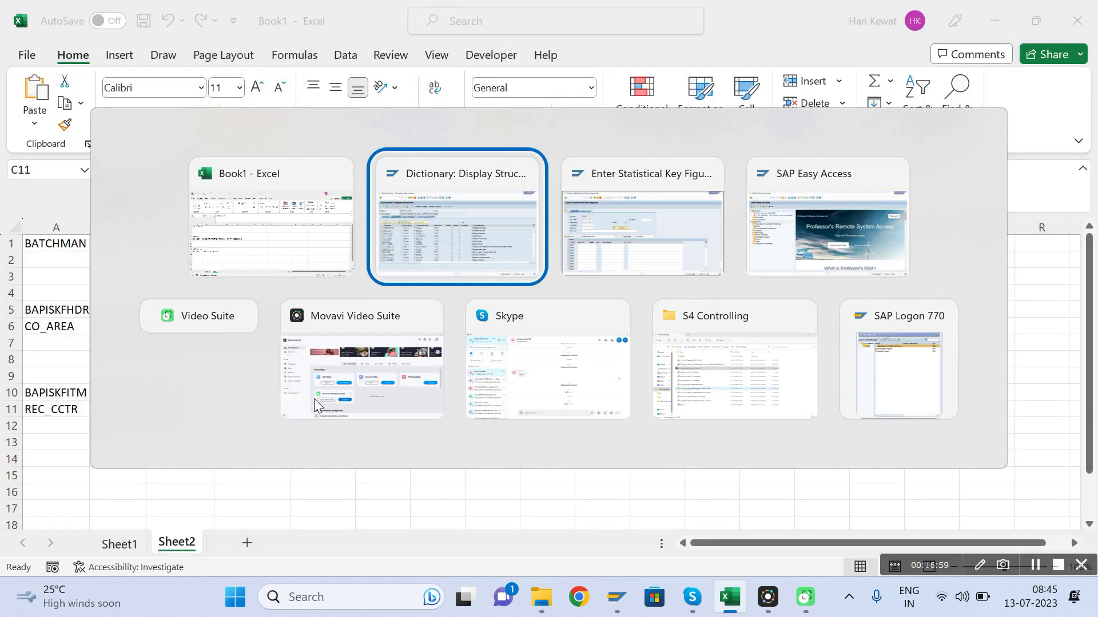
{"action": "key", "text": "alt+Tab"}
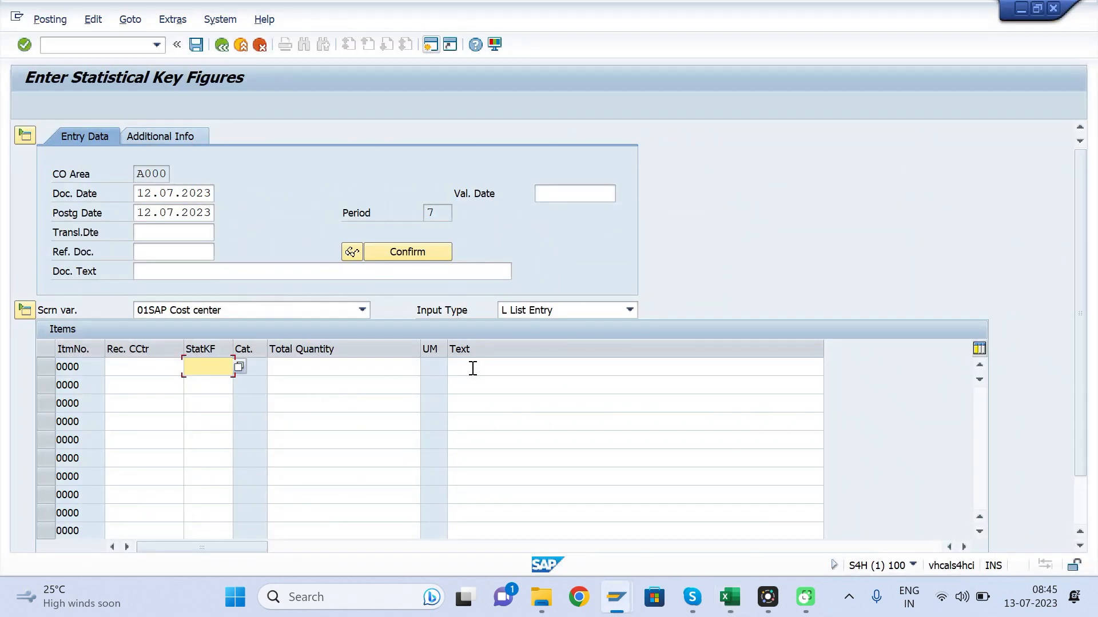
{"action": "left_click", "coordinate": [476, 367]}
{"action": "key", "text": "alt+Tab"}
{"action": "key", "text": "alt+Tab"}
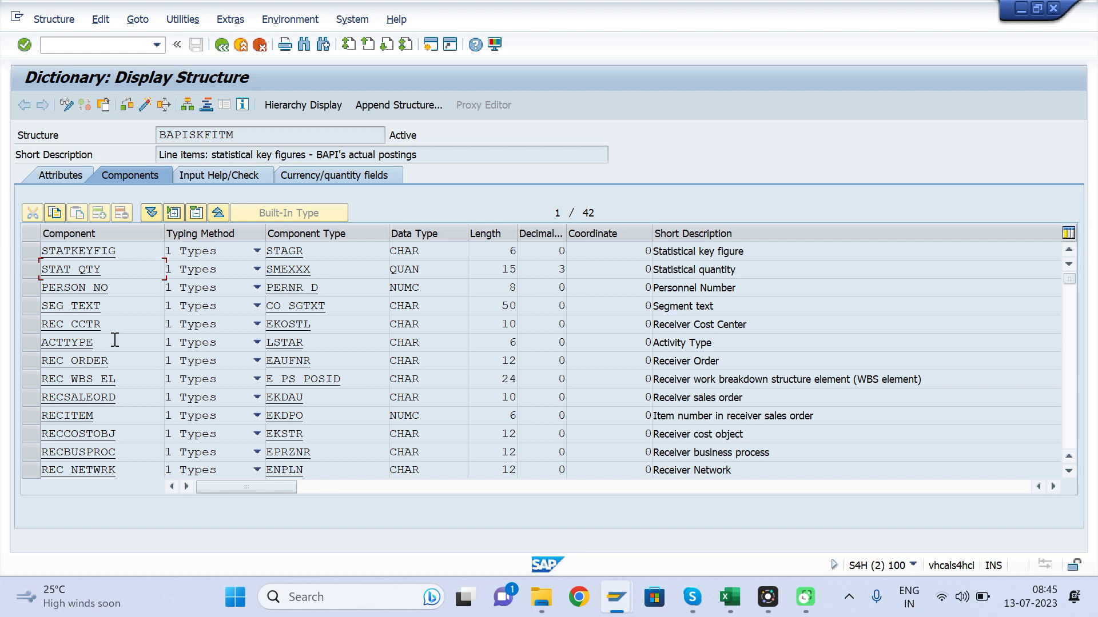
{"action": "left_click_drag", "start_coordinate": [103, 309], "coordinate": [44, 307]}
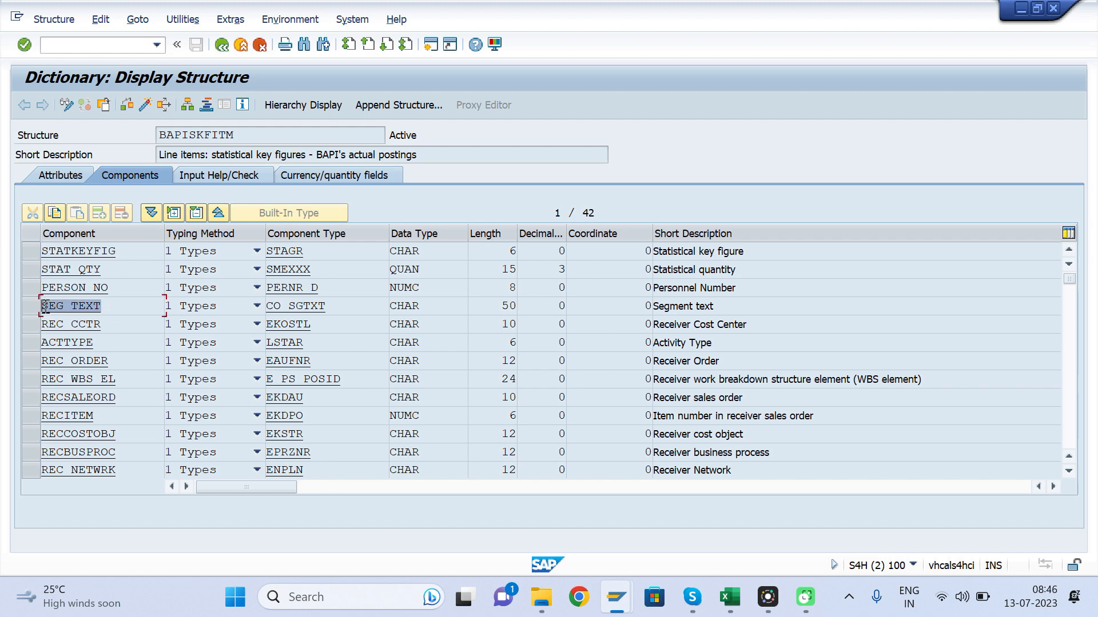
{"action": "left_click", "coordinate": [45, 307]}
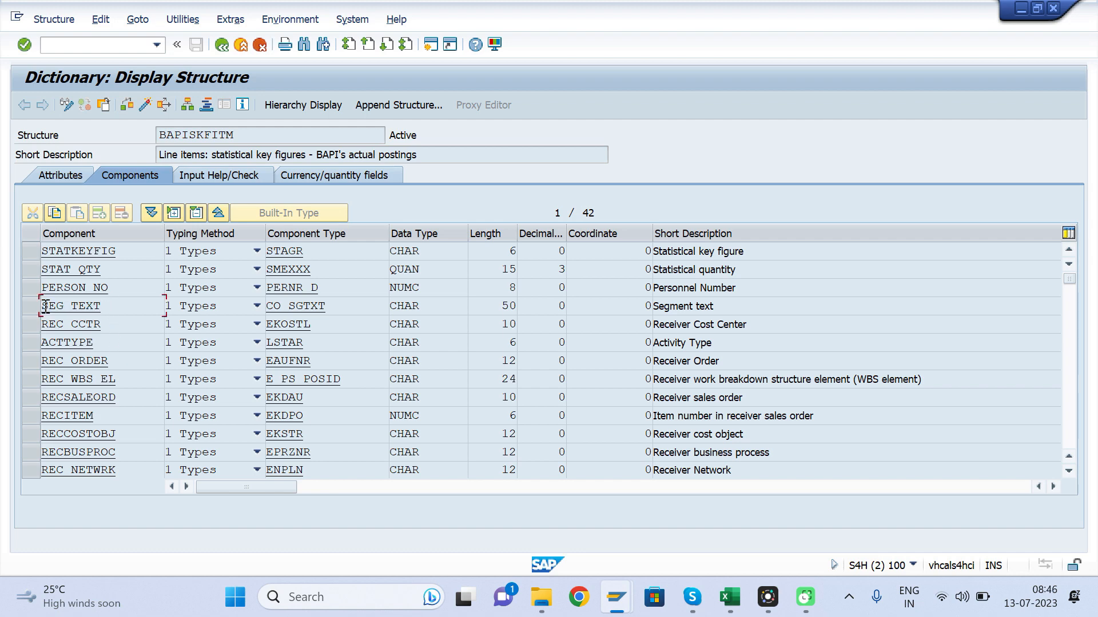
{"action": "key", "text": "alt+Tab"}
{"action": "key", "text": "alt+Tab"}
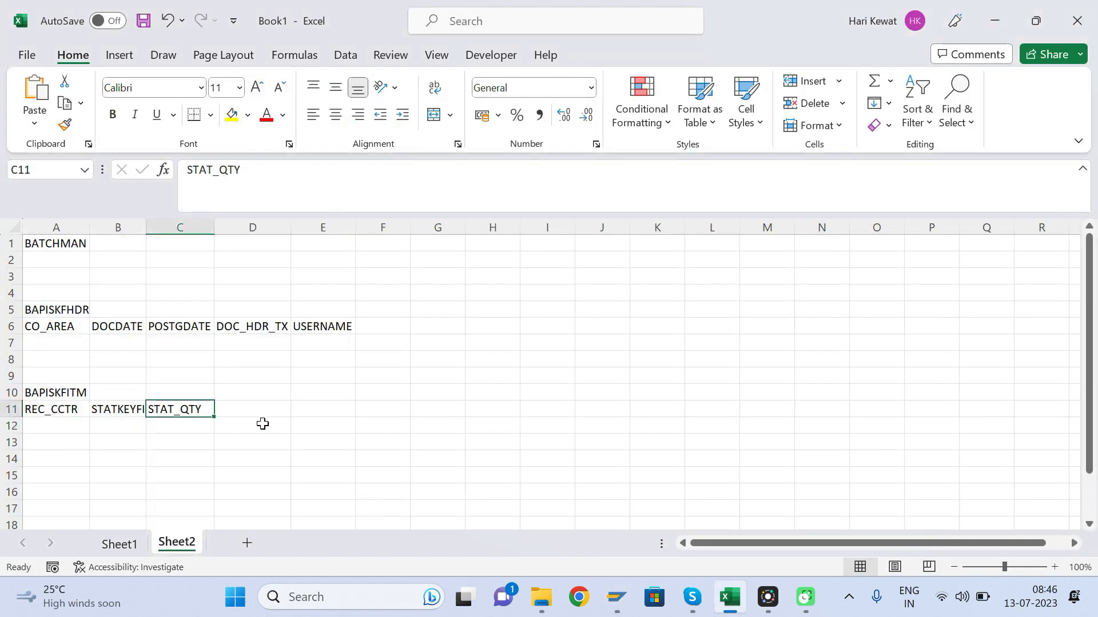
{"action": "left_click", "coordinate": [266, 408]}
{"action": "key", "text": "ctrl+v"}
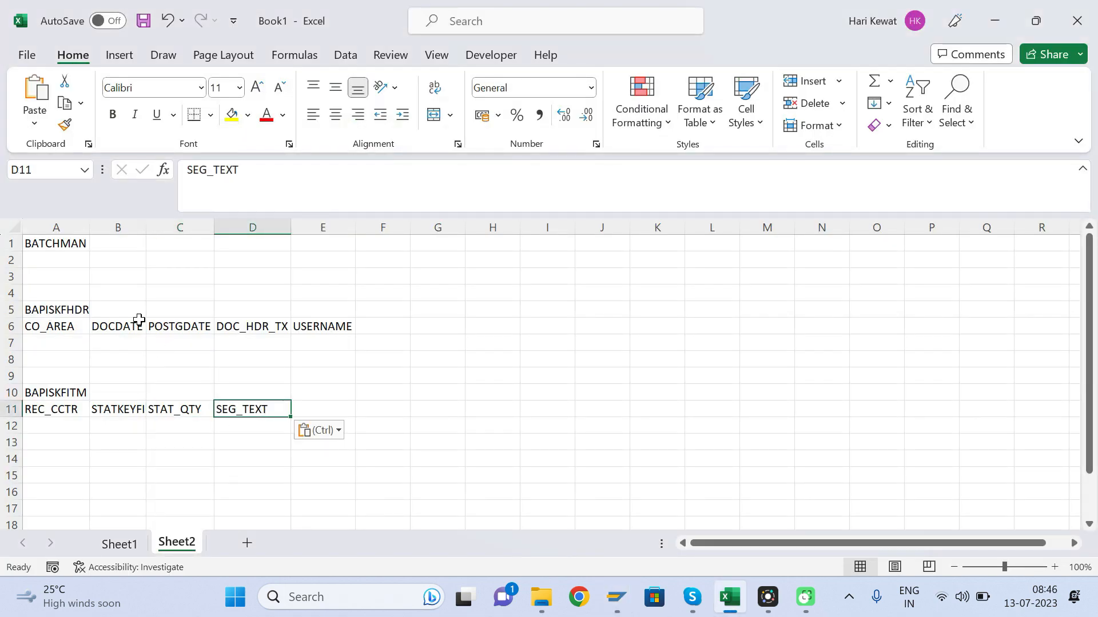
Autofit column A and move the BAPISKFITM field names from A11:D11 to B11:E11.
{"action": "left_click", "coordinate": [92, 240]}
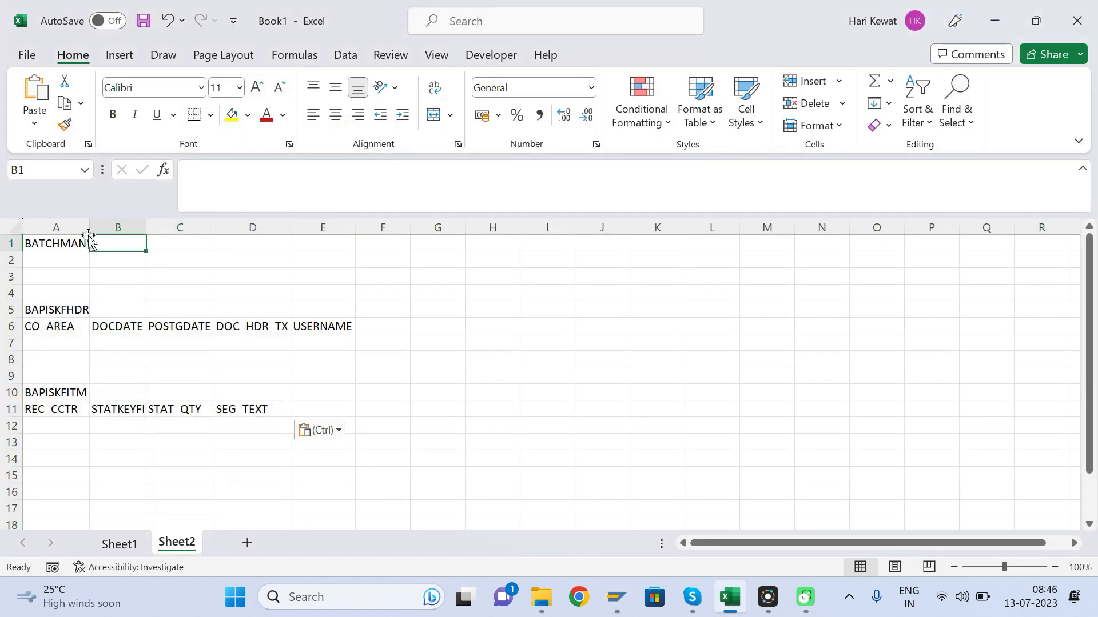
{"action": "double_click", "coordinate": [89, 229]}
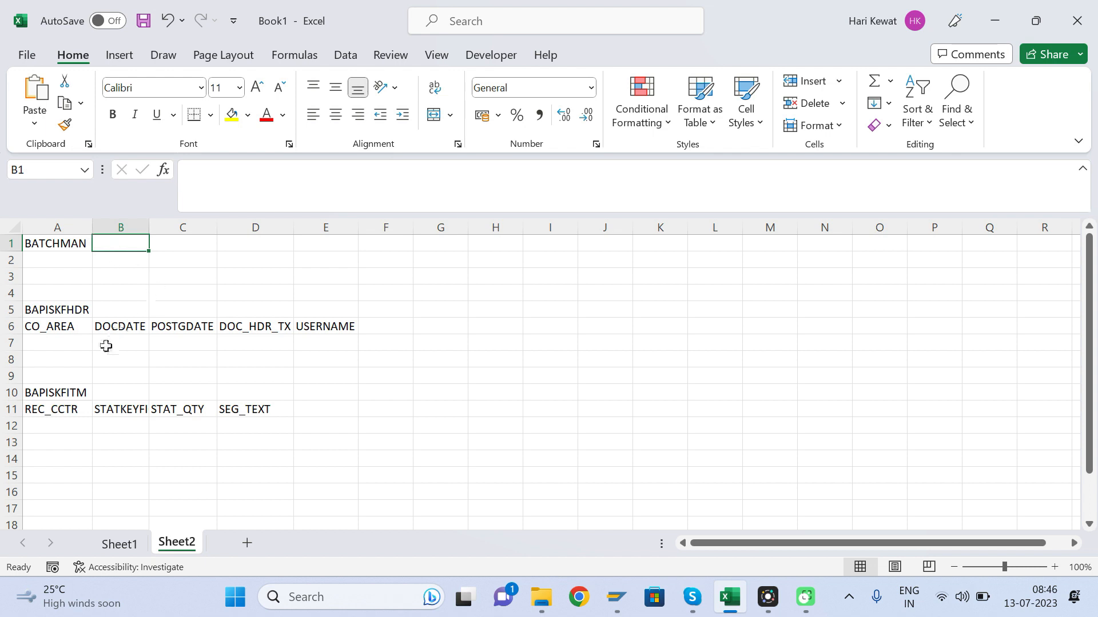
{"action": "left_click", "coordinate": [157, 410]}
{"action": "key", "text": "Left"}
{"action": "key", "text": "Left"}
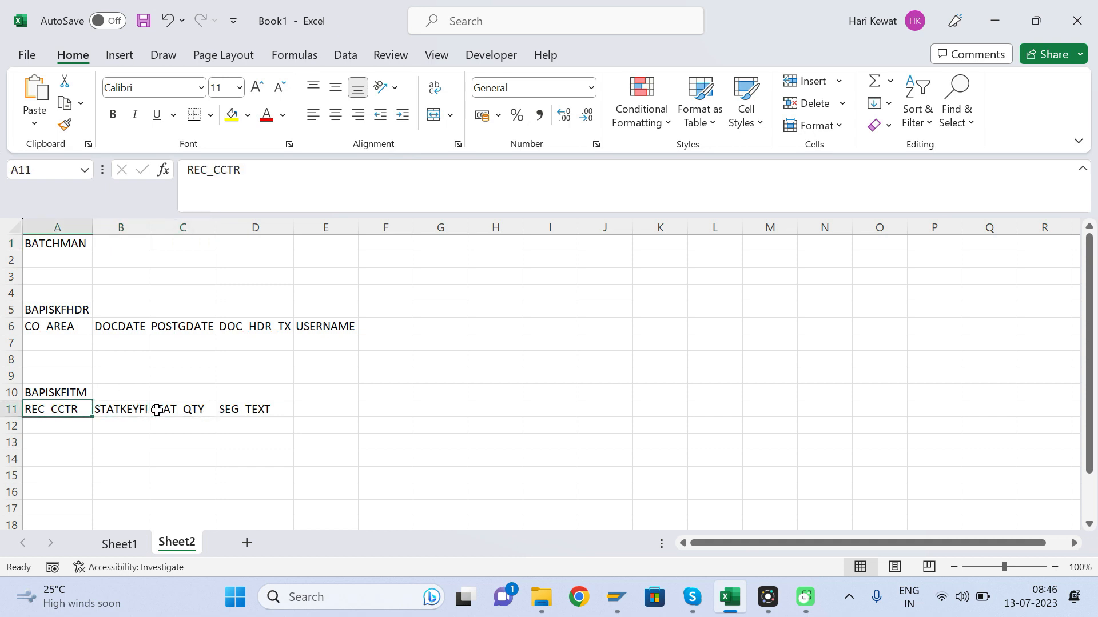
{"action": "key", "text": "shift+Right"}
{"action": "key", "text": "shift+Right"}
{"action": "key", "text": "shift+Right"}
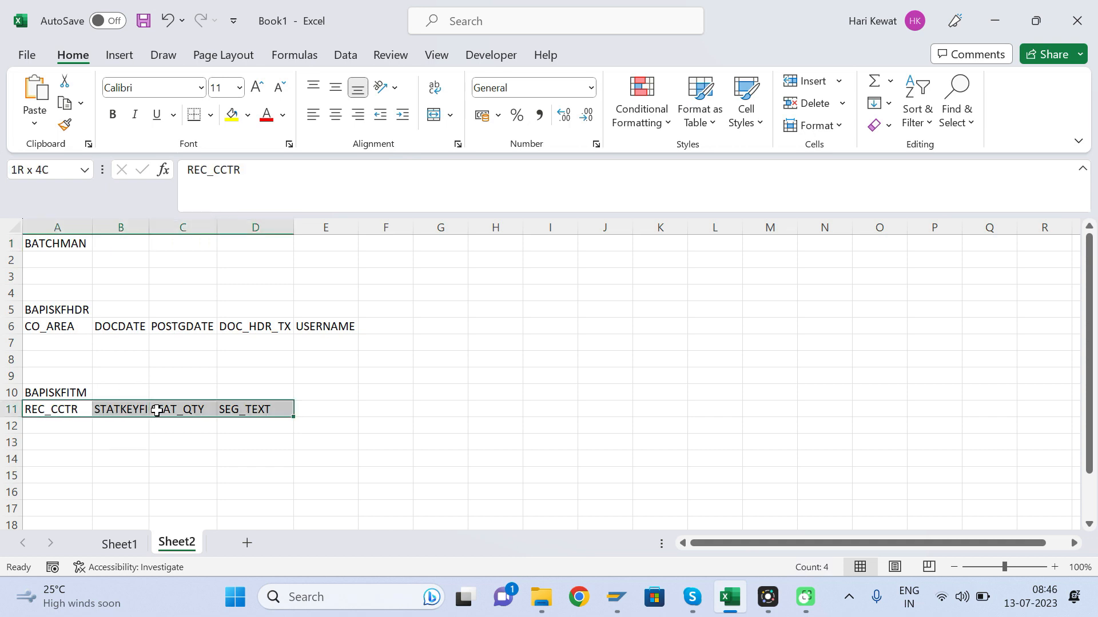
{"action": "key", "text": "ctrl+c"}
{"action": "key", "text": "Right"}
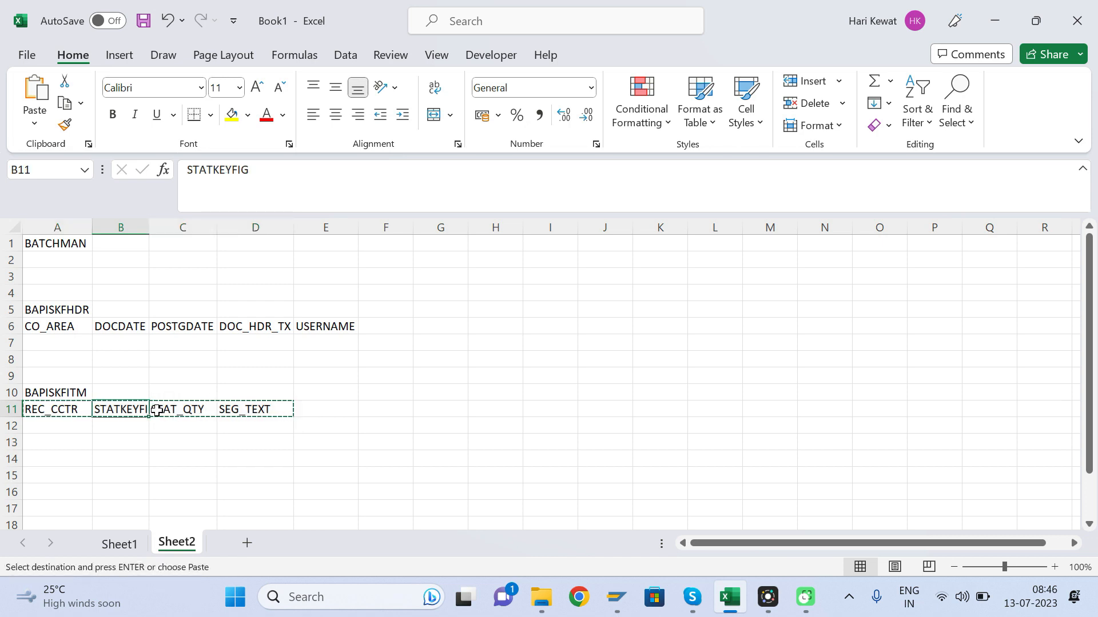
{"action": "key", "text": "ctrl+v"}
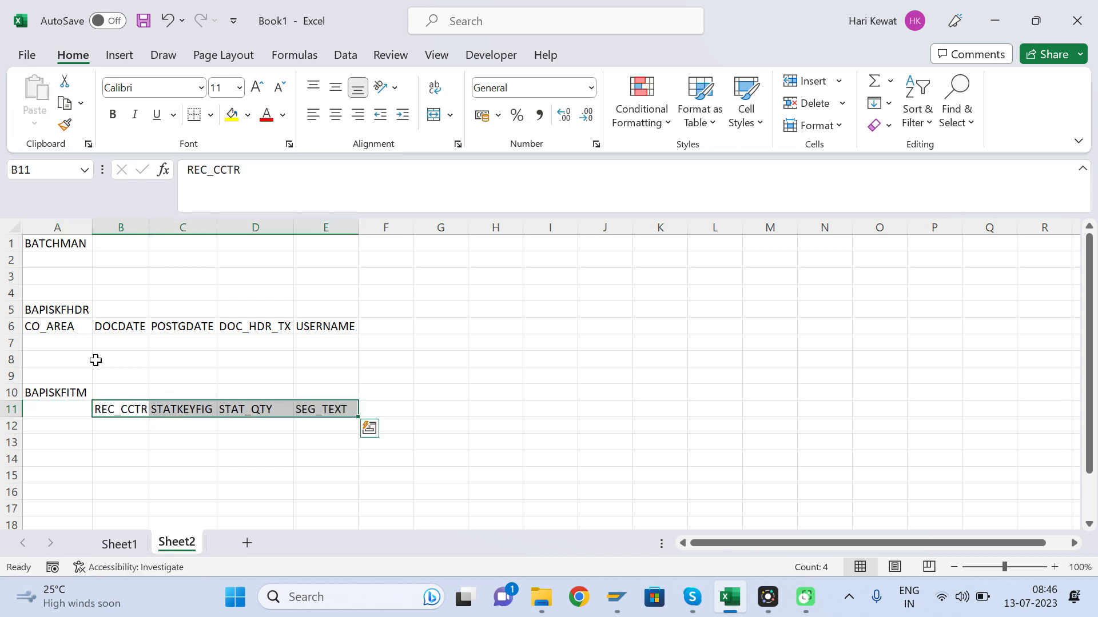
Move the CO_AREA field name from cell A6 to cell A11 under BAPISKFITM.
{"action": "left_click", "coordinate": [66, 324]}
{"action": "key", "text": "ctrl+c"}
{"action": "key", "text": "Down"}
{"action": "key", "text": "Down"}
{"action": "key", "text": "Down"}
{"action": "key", "text": "Down"}
{"action": "key", "text": "Down"}
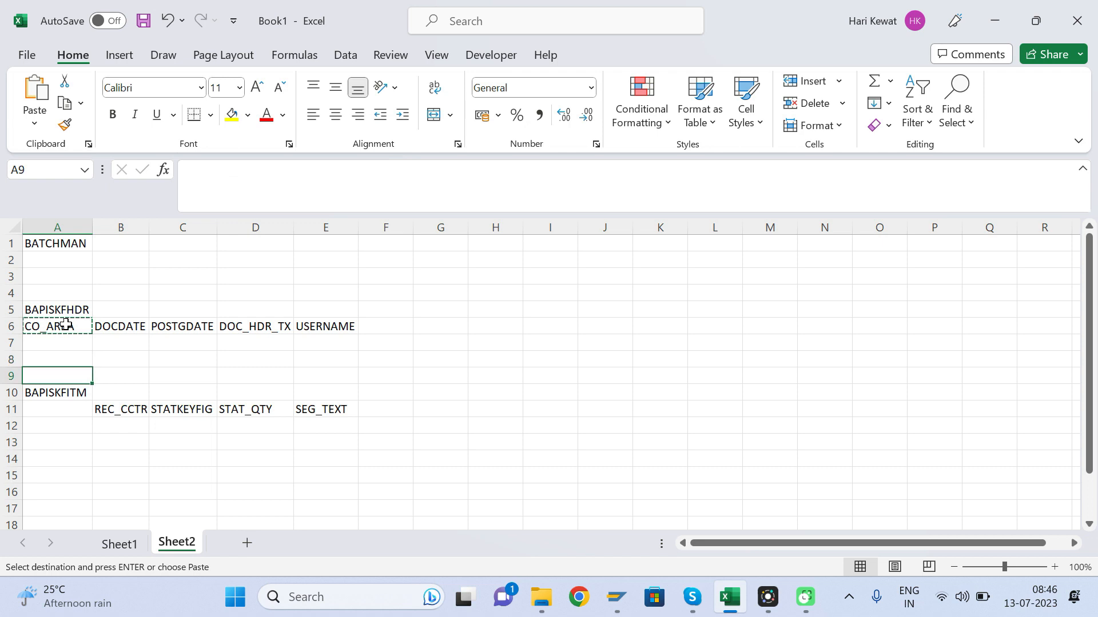
{"action": "key", "text": "ctrl+v"}
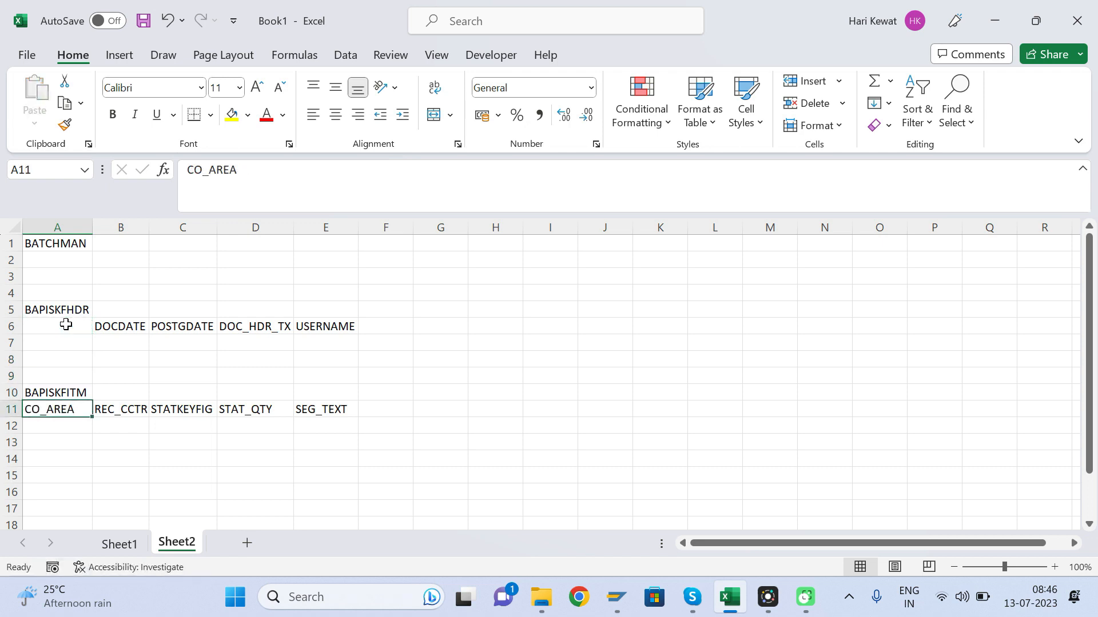
Copy CO_AREA from cell A11 back into cell A6 under BAPISKFHDR.
{"action": "key", "text": "ctrl+c"}
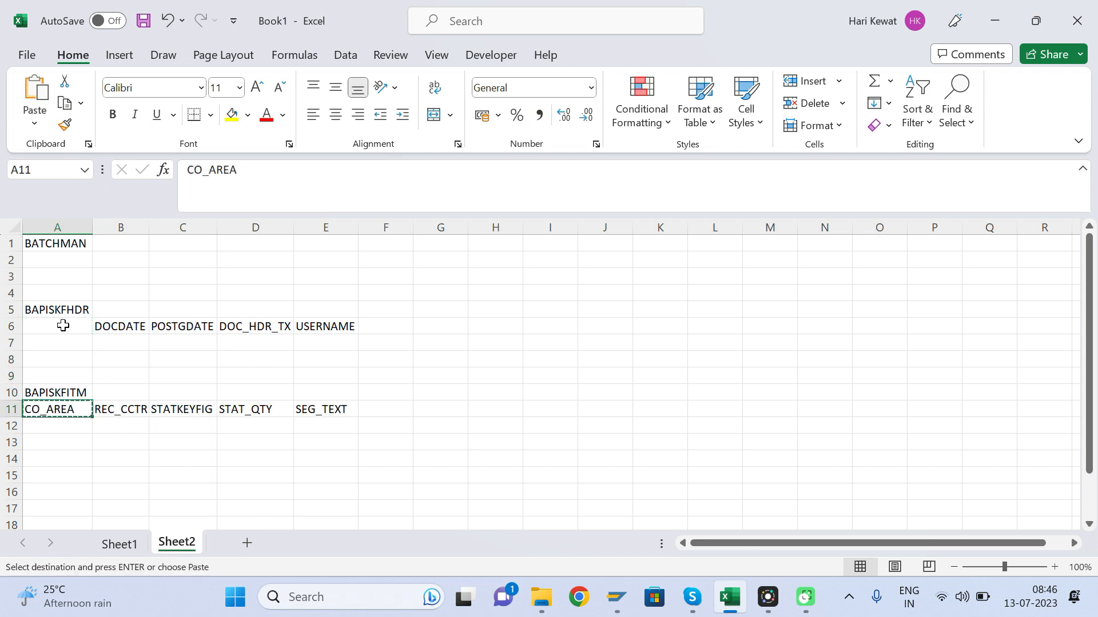
{"action": "key", "text": "Up"}
{"action": "key", "text": "Up"}
{"action": "key", "text": "Up"}
{"action": "key", "text": "Up"}
{"action": "key", "text": "Up"}
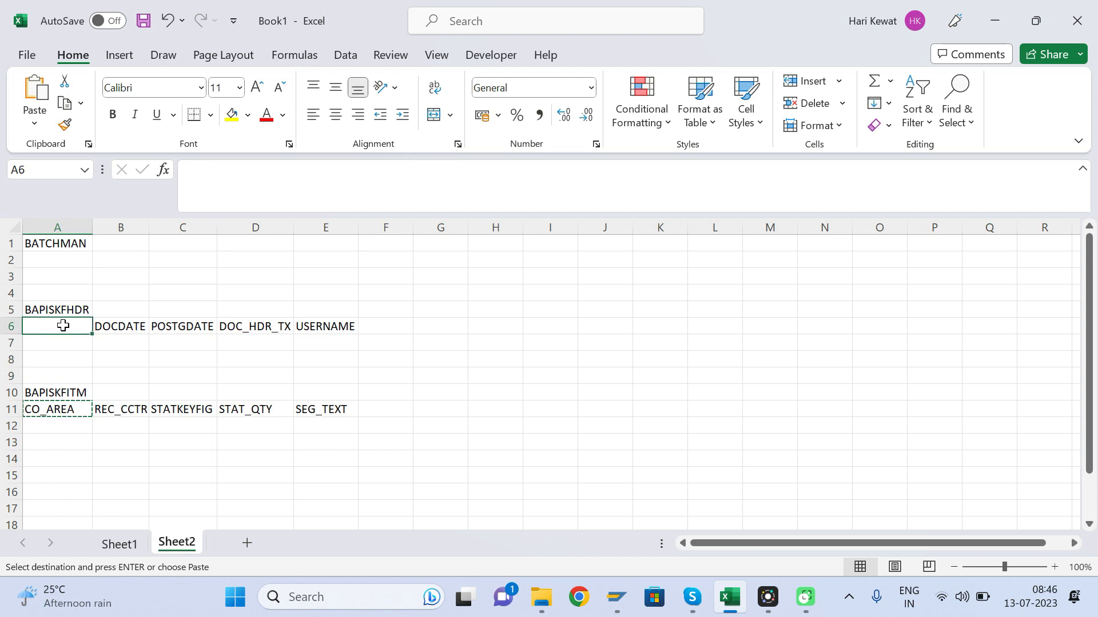
{"action": "key", "text": "ctrl+v"}
{"action": "key", "text": "Escape"}
{"action": "key", "text": "Down"}
{"action": "key", "text": "Down"}
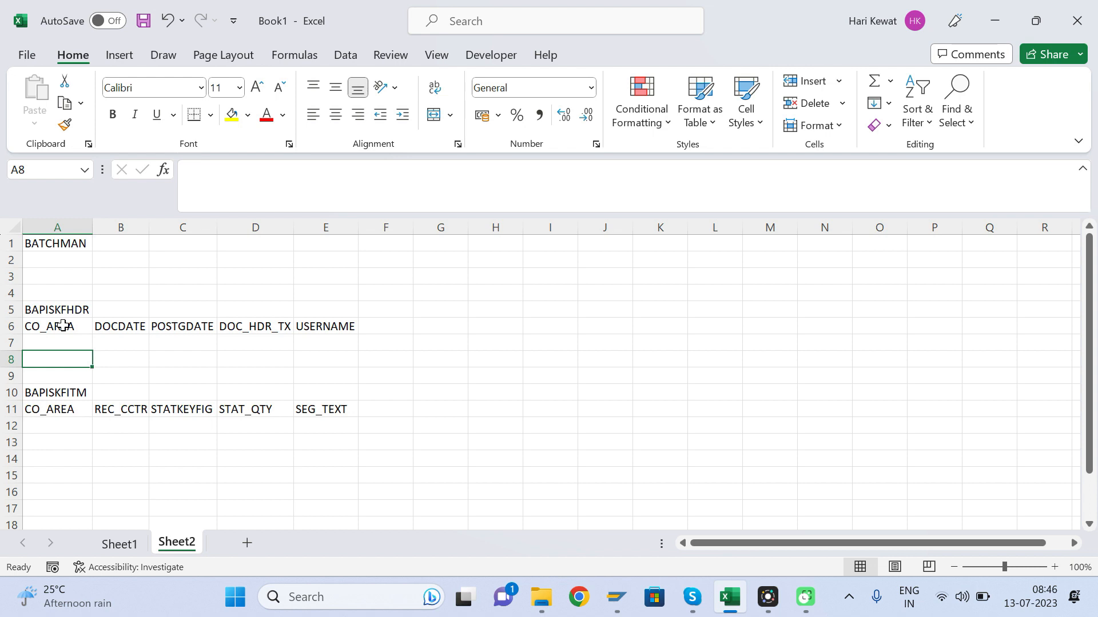
{"action": "key", "text": "Down"}
{"action": "key", "text": "Down"}
{"action": "key", "text": "Up"}
{"action": "key", "text": "Up"}
{"action": "key", "text": "Up"}
{"action": "key", "text": "Up"}
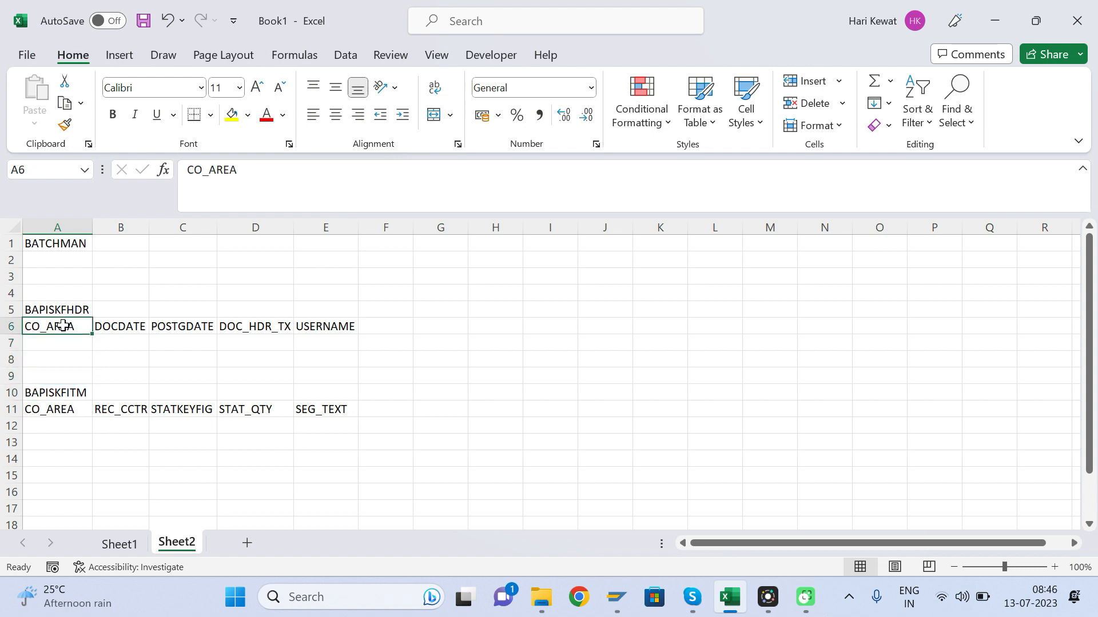
Copy the CO Area value A000 from SAP's Enter Statistical Key Figures into Excel cell A7 under CO_AREA.
{"action": "key", "text": "Down"}
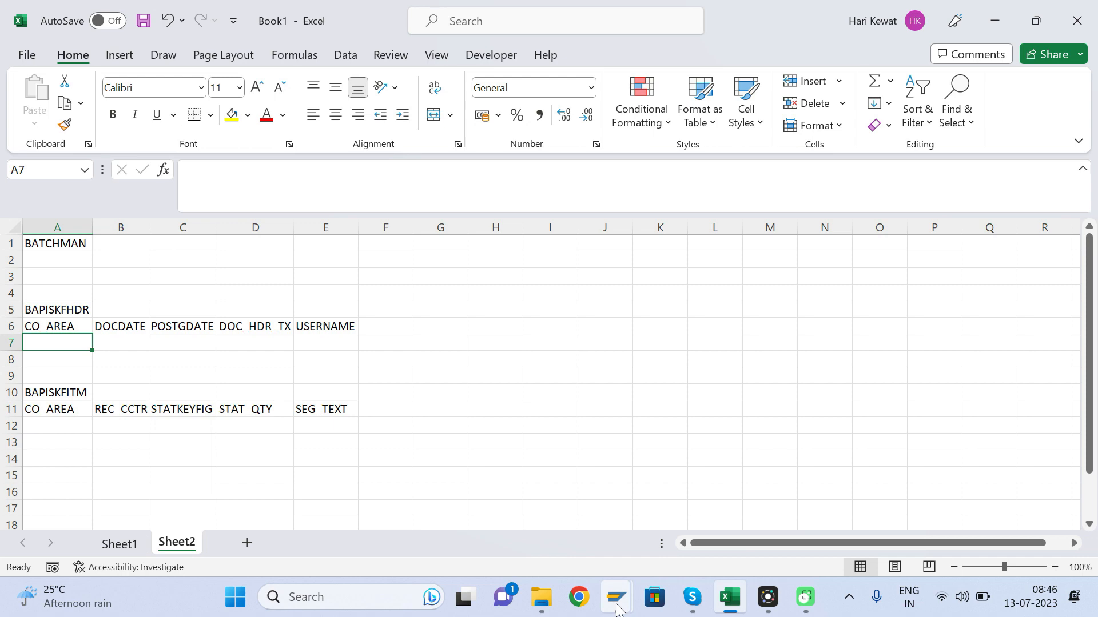
{"action": "mouse_move", "coordinate": [616, 598]}
{"action": "left_click", "coordinate": [548, 514]}
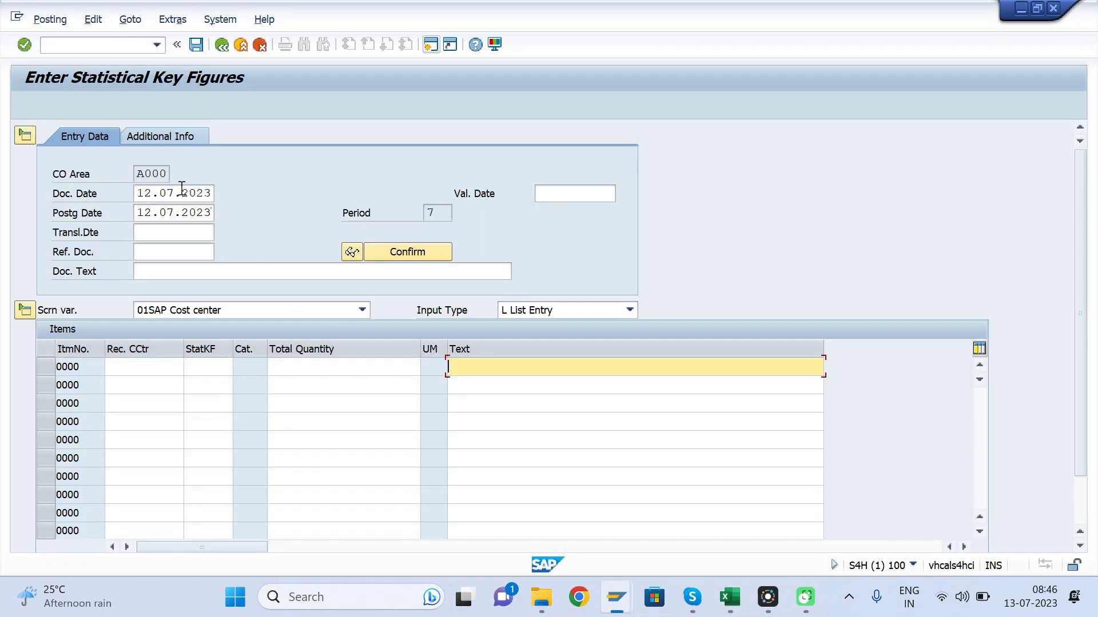
{"action": "left_click_drag", "start_coordinate": [170, 176], "coordinate": [129, 180]}
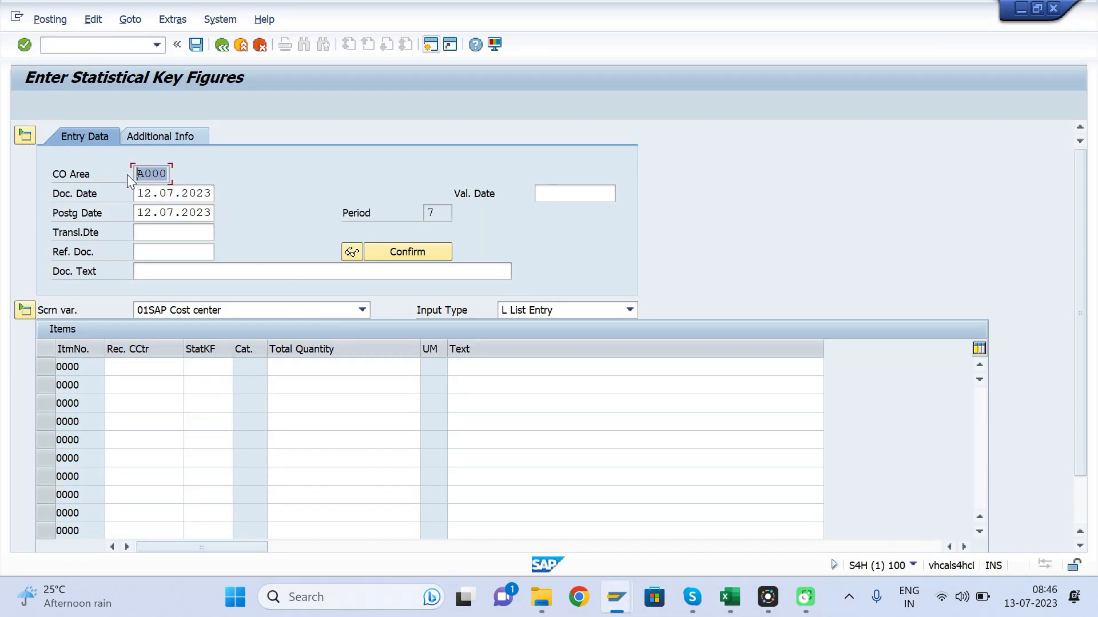
{"action": "key", "text": "alt+Tab"}
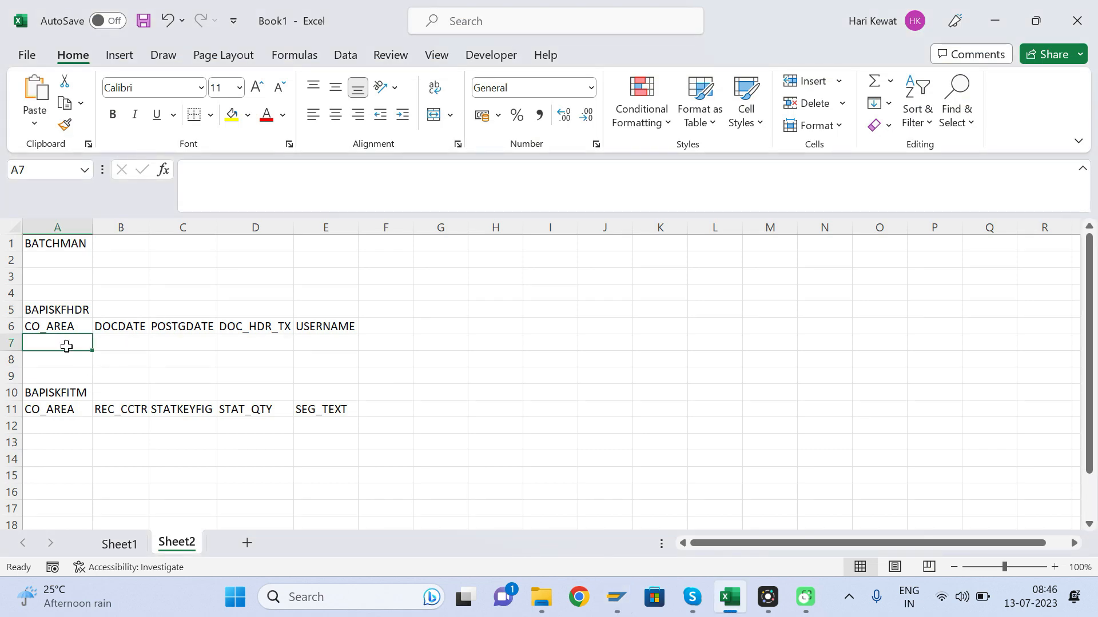
{"action": "key", "text": "ctrl+v"}
{"action": "key", "text": "Tab"}
{"action": "key", "text": "alt+Tab"}
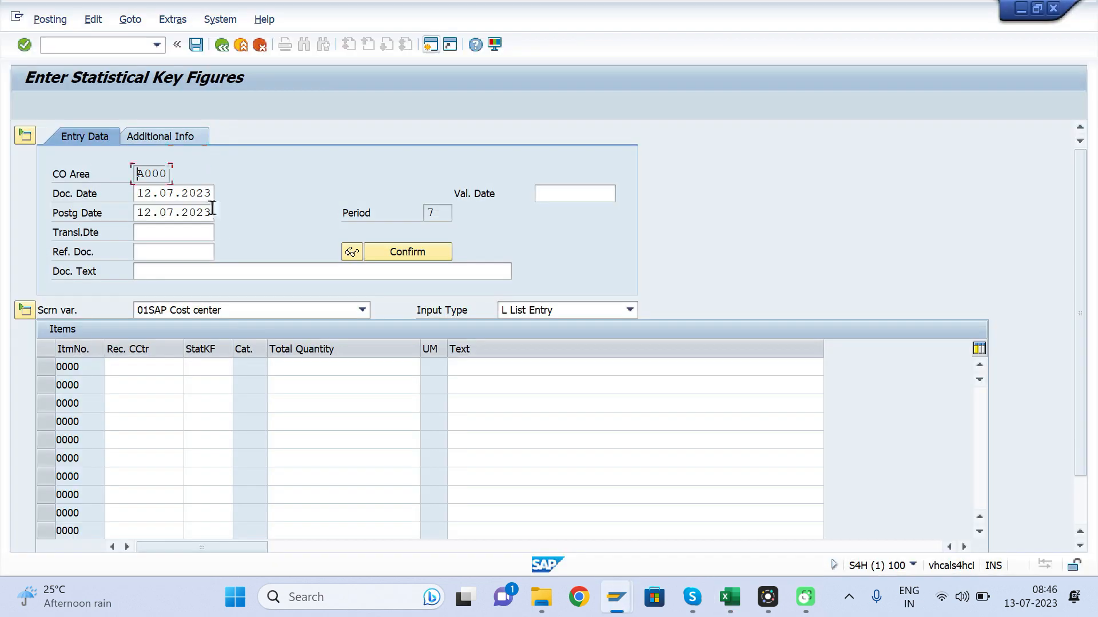
{"action": "left_click_drag", "start_coordinate": [213, 195], "coordinate": [121, 205]}
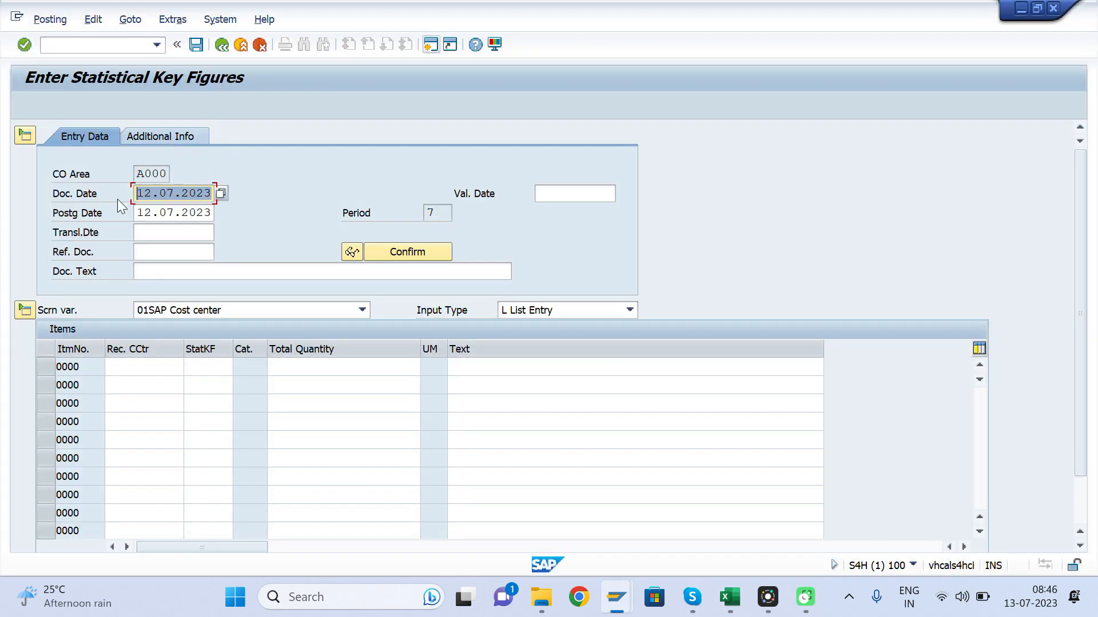
{"action": "key", "text": "ctrl+c"}
{"action": "key", "text": "alt+Tab"}
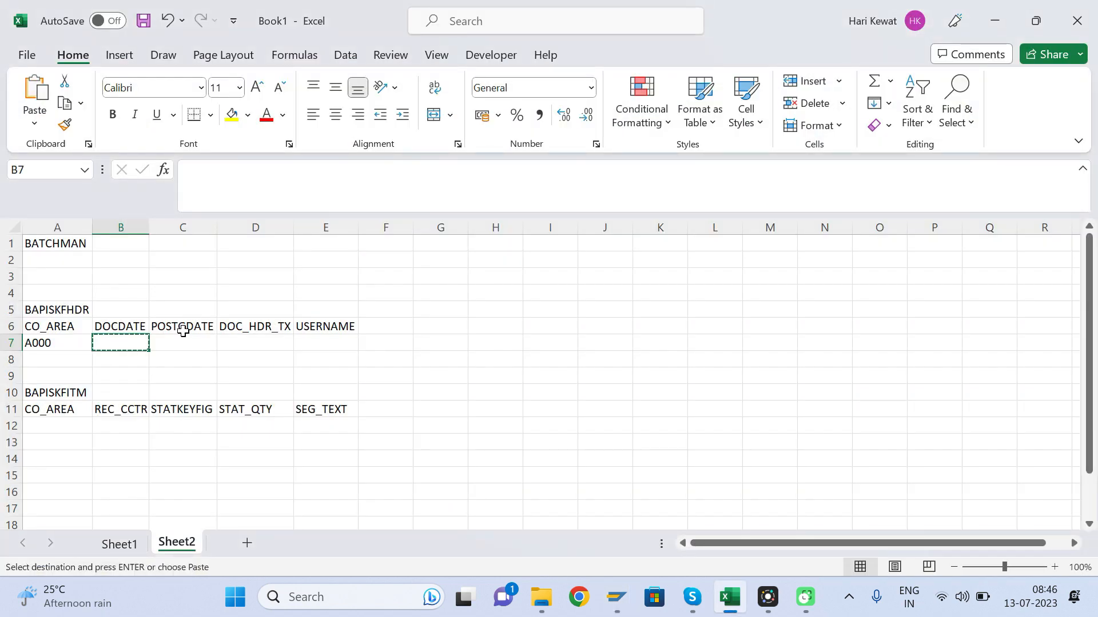
{"action": "key", "text": "Escape"}
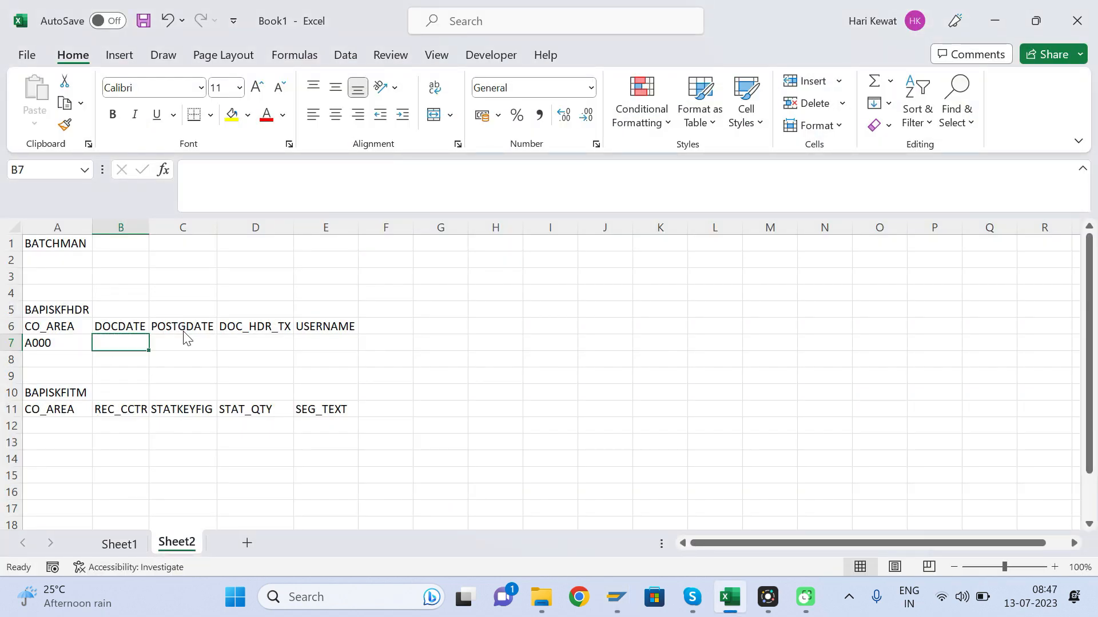
Copy the Doc. Date 12.07.2023 from SAP's Enter Statistical Key Figures into Excel cells B7 and C7 under DOCDATE and POSTGDATE.
{"action": "key", "text": "alt+Tab"}
{"action": "left_click_drag", "start_coordinate": [215, 193], "coordinate": [107, 201]}
{"action": "key", "text": "Home"}
{"action": "key", "text": "alt+Tab"}
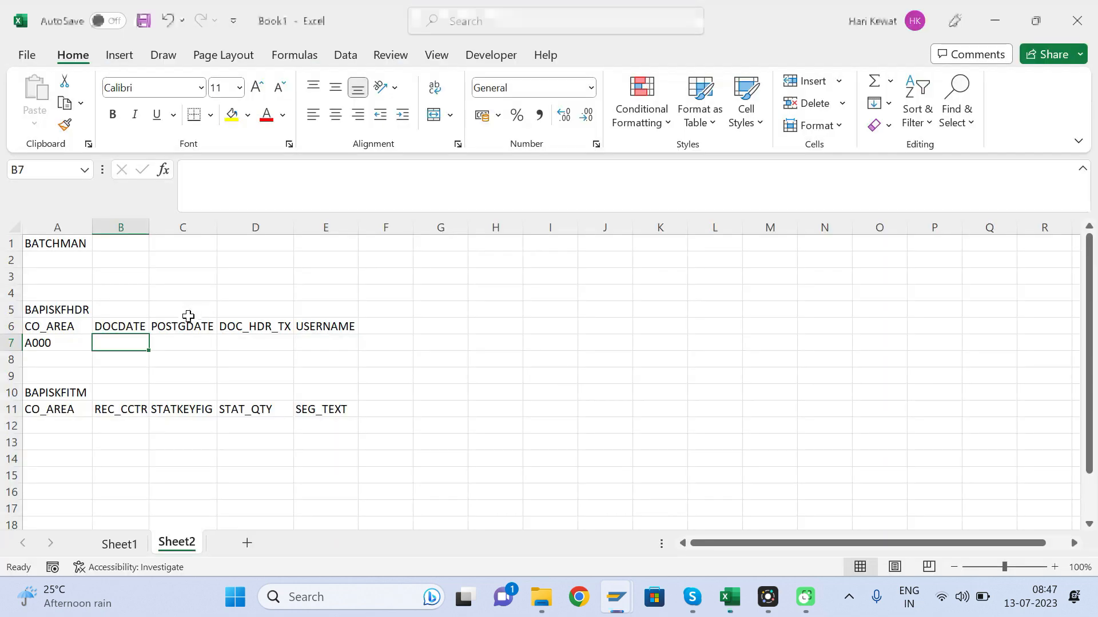
{"action": "key", "text": "ctrl+v"}
{"action": "key", "text": "Tab"}
{"action": "key", "text": "ctrl+v"}
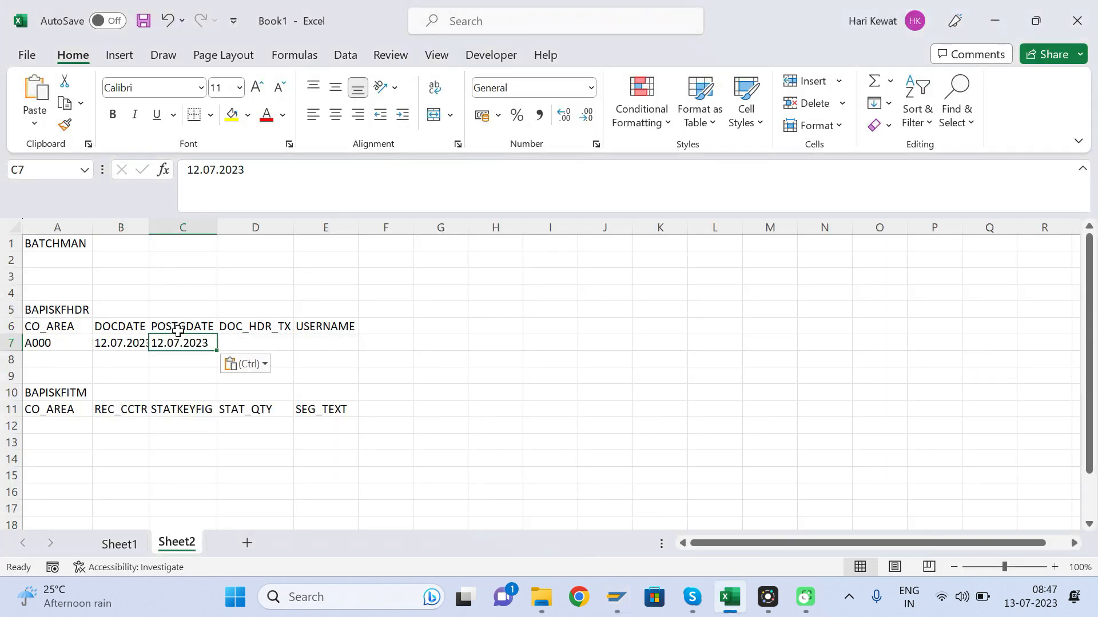
Enter Testing in cell D7 under DOC_HDR_TX.
{"action": "key", "text": "Tab"}
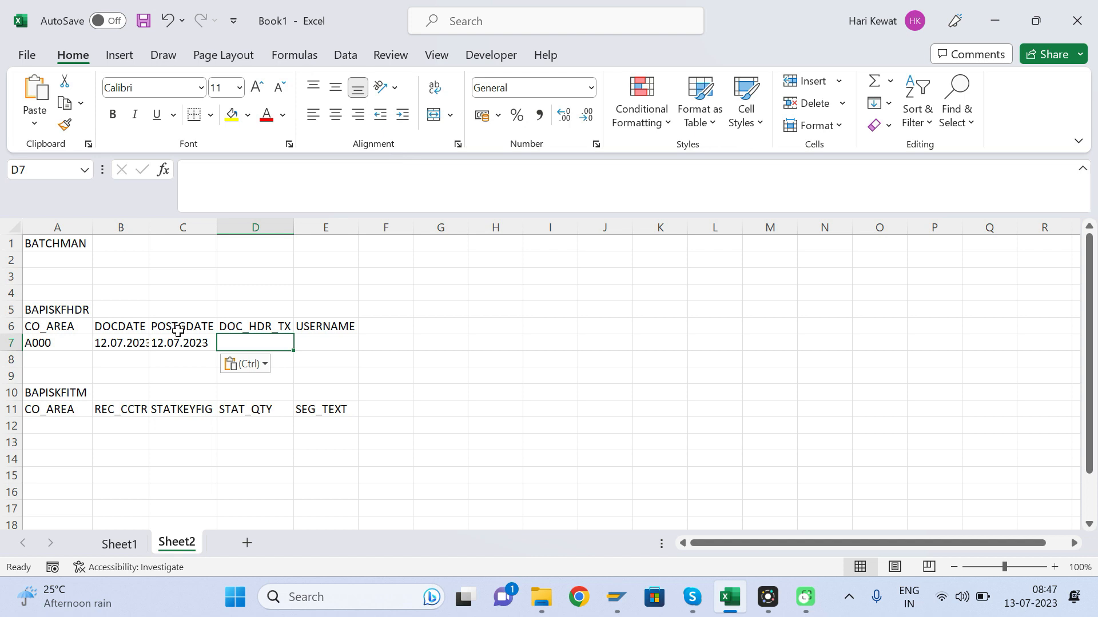
{"action": "type", "text": "Testing"}
{"action": "key", "text": "Return"}
Move the DOC_HDR_TX field name and its Testing value from D6:D7 to F6:F7.
{"action": "key", "text": "Up"}
{"action": "key", "text": "Up"}
{"action": "key", "text": "shift+Down"}
{"action": "key", "text": "ctrl+x"}
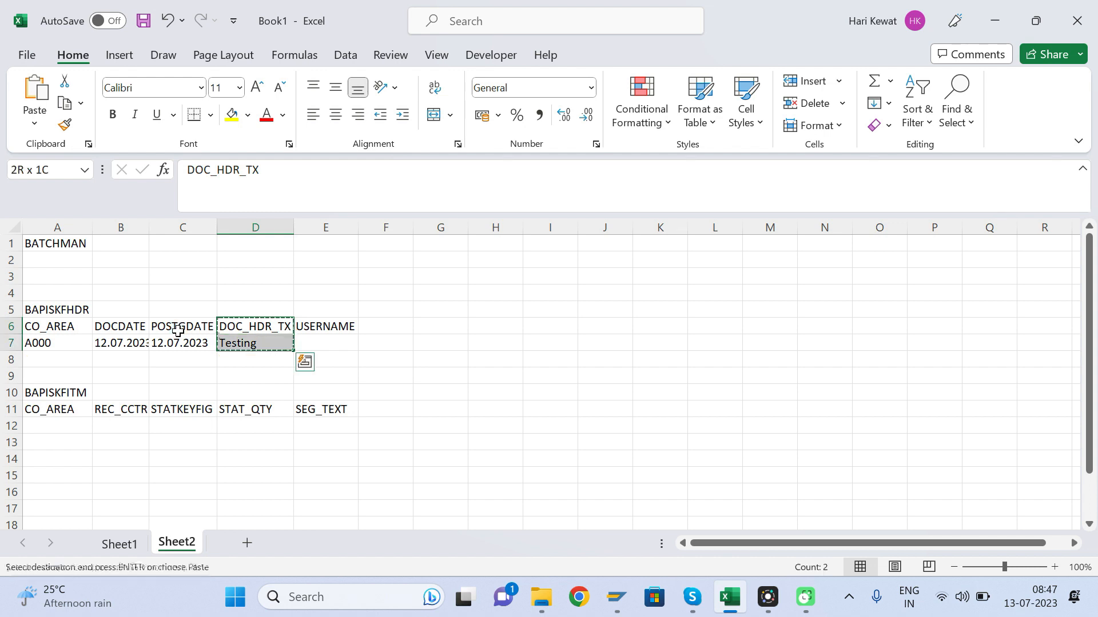
{"action": "key", "text": "Right"}
{"action": "key", "text": "Right"}
{"action": "key", "text": "ctrl+v"}
Move the USERNAME field name from cell E6 to cell D6.
{"action": "key", "text": "Left"}
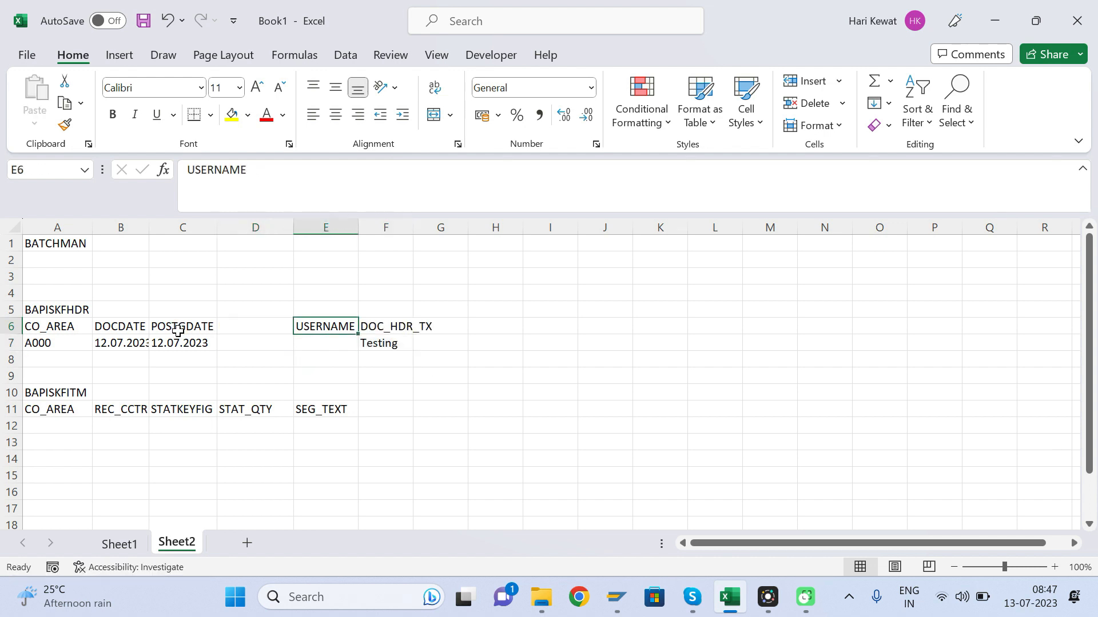
{"action": "key", "text": "ctrl+x"}
{"action": "key", "text": "Left"}
{"action": "key", "text": "ctrl+v"}
Move the DOC_HDR_TX field name and its Testing value from F6:F7 to E6:E7.
{"action": "key", "text": "Right"}
{"action": "key", "text": "Right"}
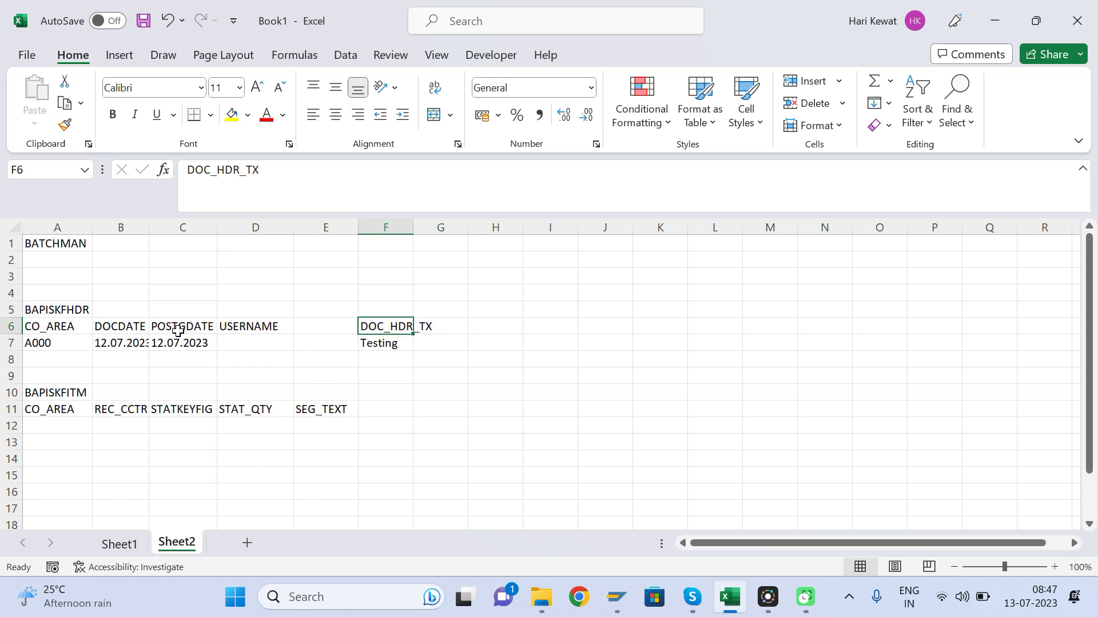
{"action": "key", "text": "shift+Down"}
{"action": "key", "text": "ctrl+x"}
{"action": "key", "text": "Left"}
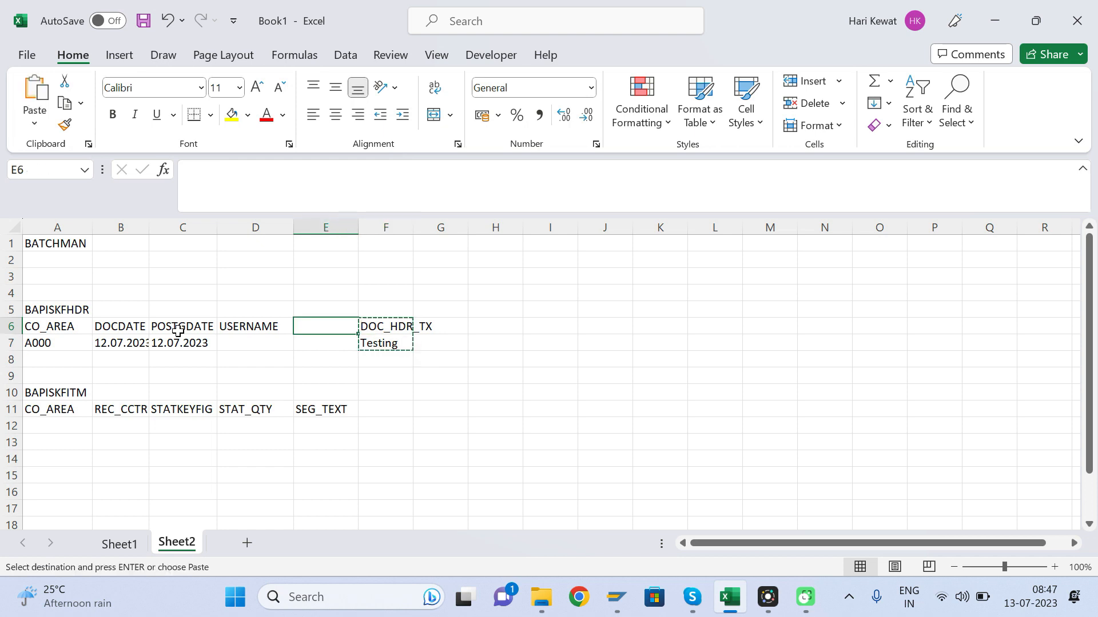
{"action": "key", "text": "ctrl+v"}
Enter the SAP user name in uppercase in cell D7 under USERNAME.
{"action": "key", "text": "Left"}
{"action": "key", "text": "Down"}
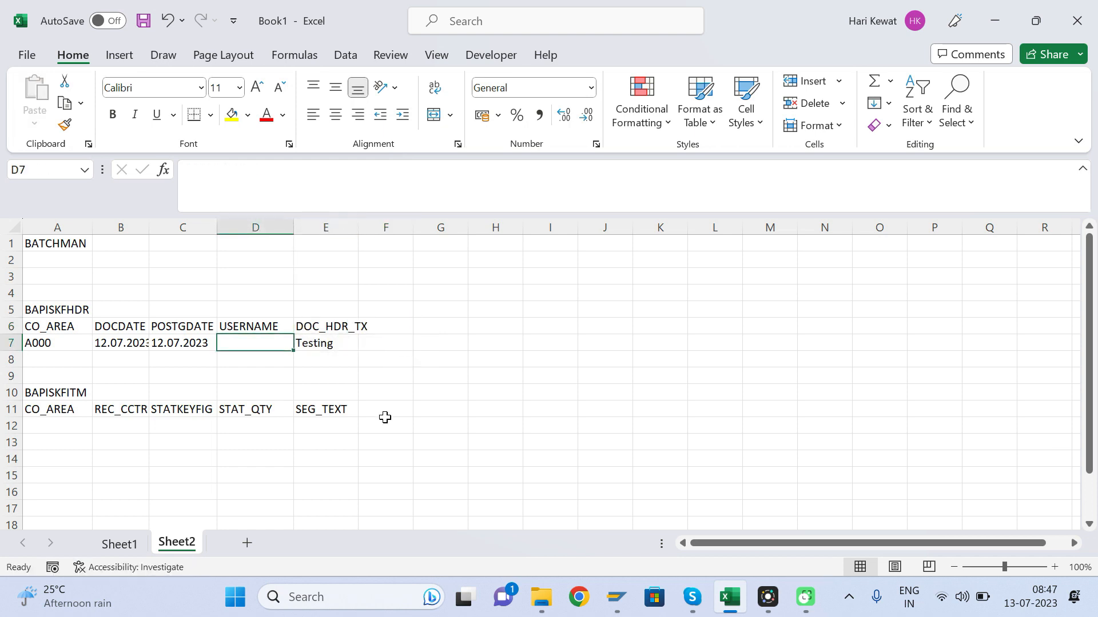
{"action": "mouse_move", "coordinate": [611, 599]}
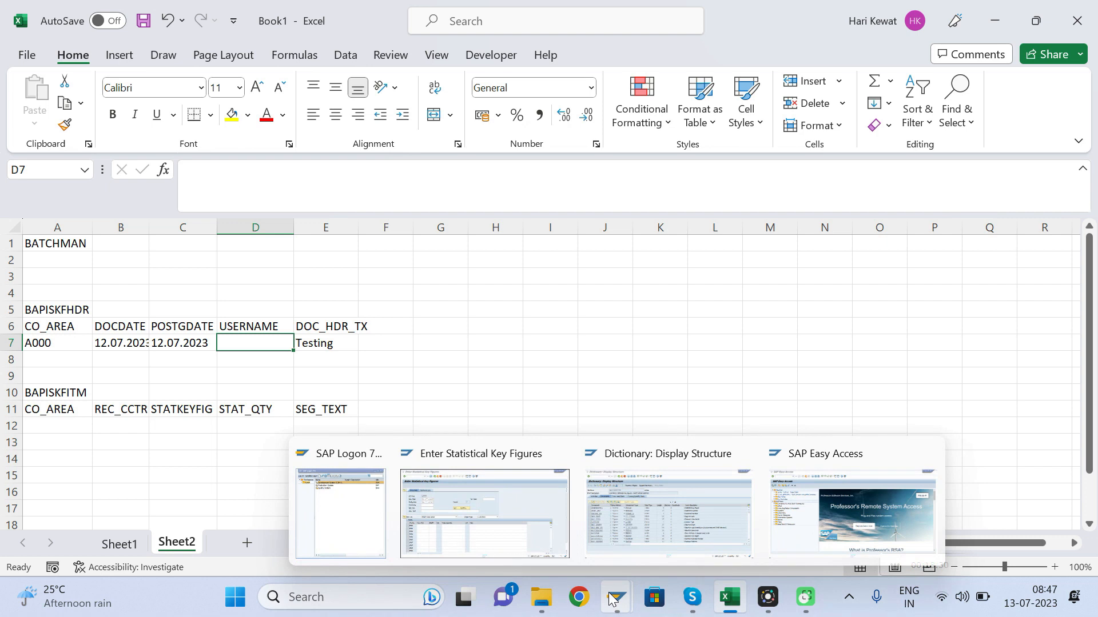
{"action": "left_click", "coordinate": [550, 372]}
{"action": "left_click", "coordinate": [270, 343]}
{"action": "type", "text": "prof"}
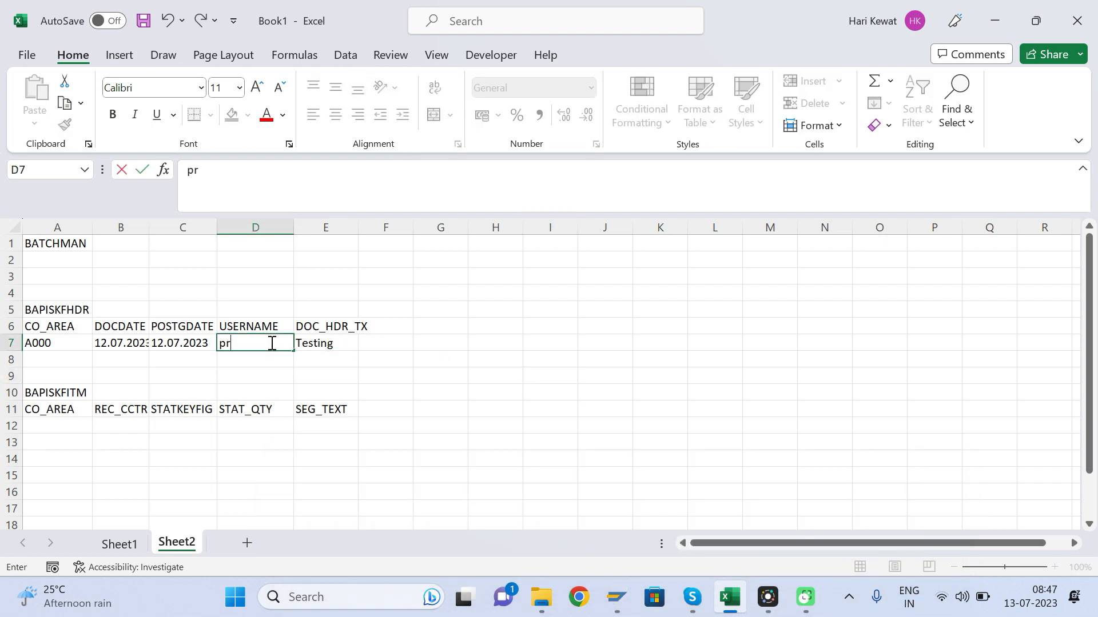
{"action": "key", "text": "BackSpace"}
{"action": "key", "text": "BackSpace"}
{"action": "key", "text": "BackSpace"}
{"action": "key", "text": "BackSpace"}
{"action": "type", "text": "P"}
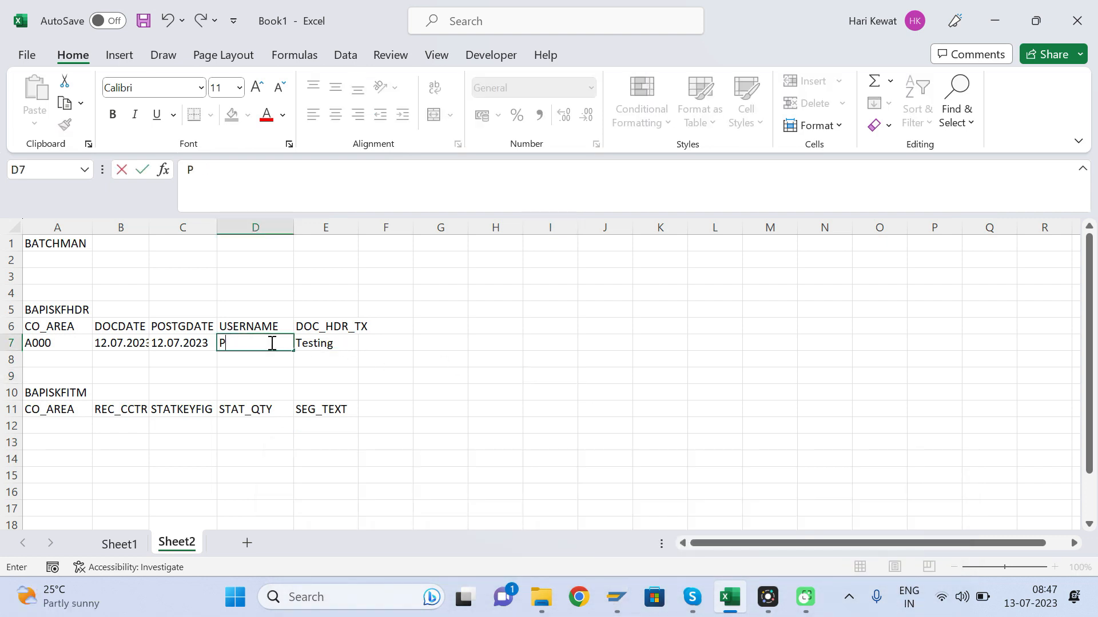
{"action": "type", "text": "ROF_RSA00"}
{"action": "key", "text": "Return"}
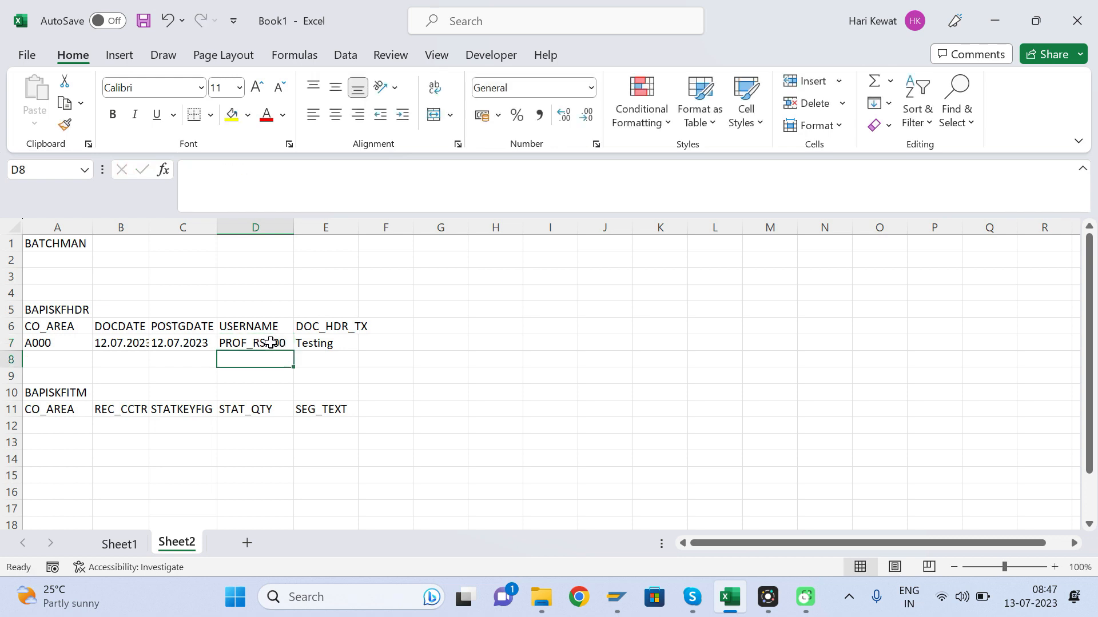
Copy the controlling area A000 from cell A7 into cell A12 under the BAPISKFITM CO_AREA field.
{"action": "left_click", "coordinate": [54, 342]}
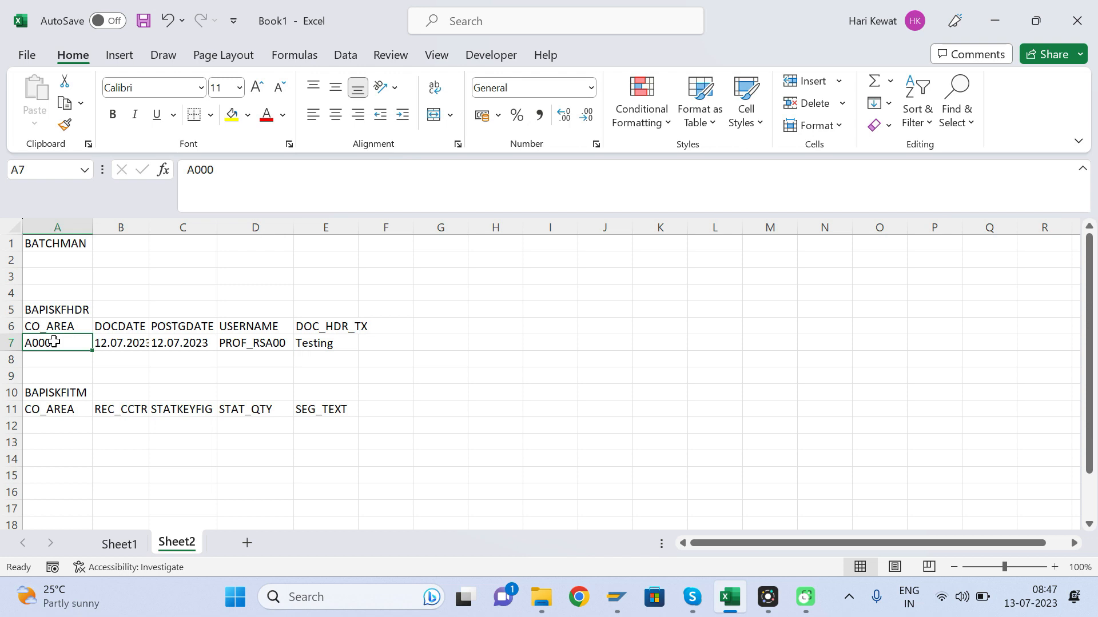
{"action": "key", "text": "ctrl+c"}
{"action": "key", "text": "Down"}
{"action": "key", "text": "Down"}
{"action": "key", "text": "Down"}
{"action": "key", "text": "Down"}
{"action": "key", "text": "Down"}
{"action": "key", "text": "ctrl+v"}
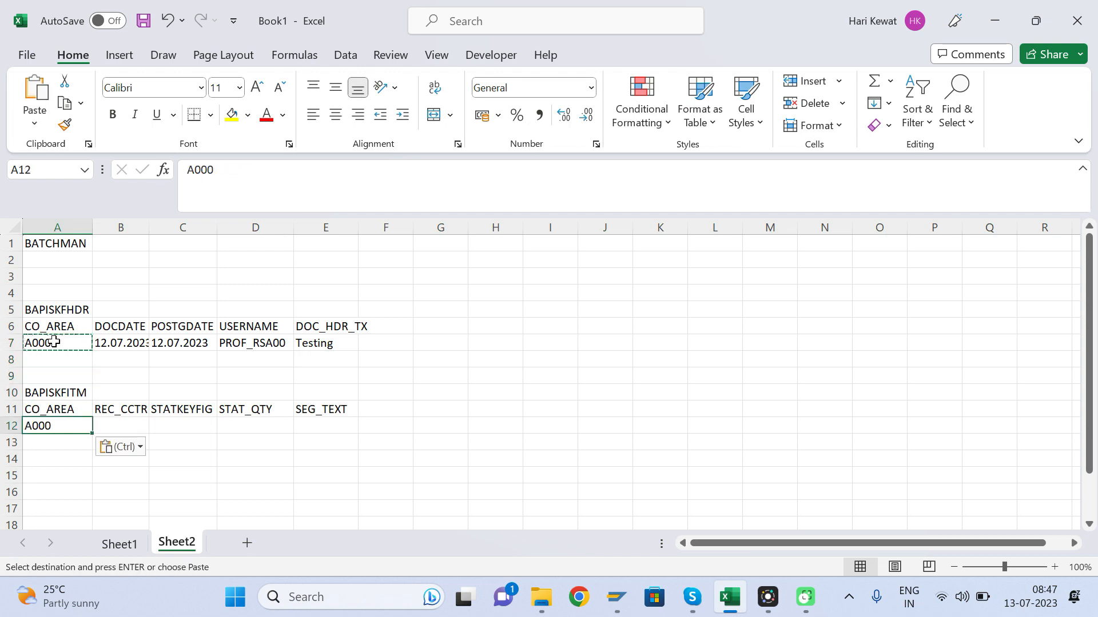
{"action": "key", "text": "Escape"}
Switch to SAP's Enter Statistical Key Figures and choose receiver cost center 10101101 in the first item row.
{"action": "key", "text": "Tab"}
{"action": "key", "text": "alt+Tab"}
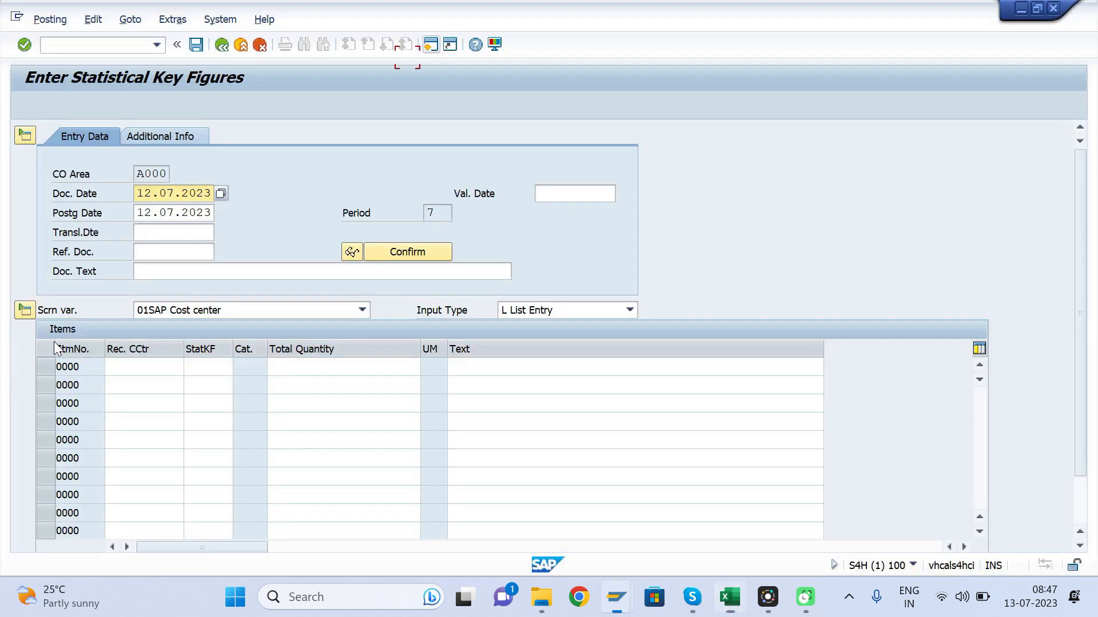
{"action": "left_click", "coordinate": [152, 369]}
{"action": "key", "text": "Down"}
{"action": "key", "text": "Down"}
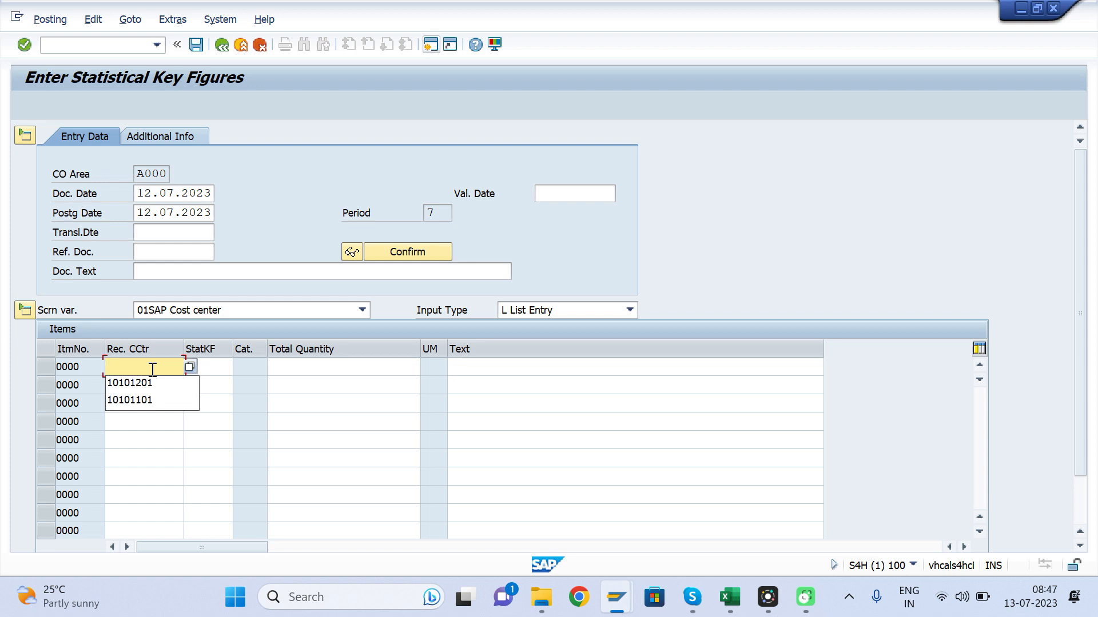
{"action": "key", "text": "Return"}
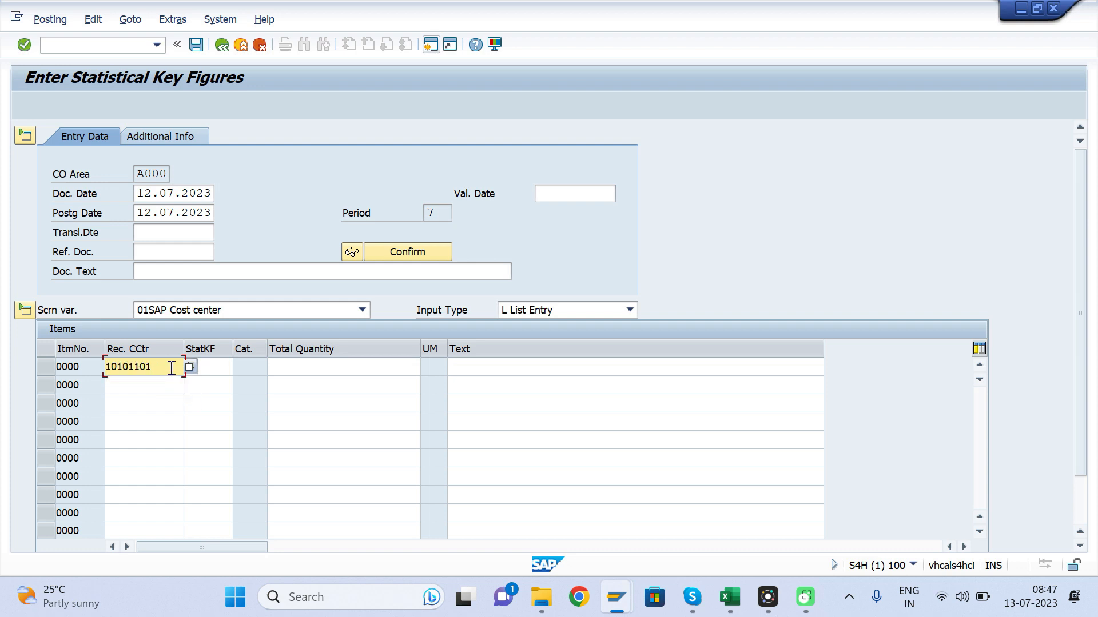
Copy the receiver cost center 10101101 from SAP into Excel cell B12 under REC_CCTR.
{"action": "left_click_drag", "start_coordinate": [171, 369], "coordinate": [68, 376]}
{"action": "key", "text": "ctrl+c"}
{"action": "key", "text": "alt+Tab"}
{"action": "left_click", "coordinate": [102, 427]}
{"action": "key", "text": "ctrl+v"}
{"action": "key", "text": "Tab"}
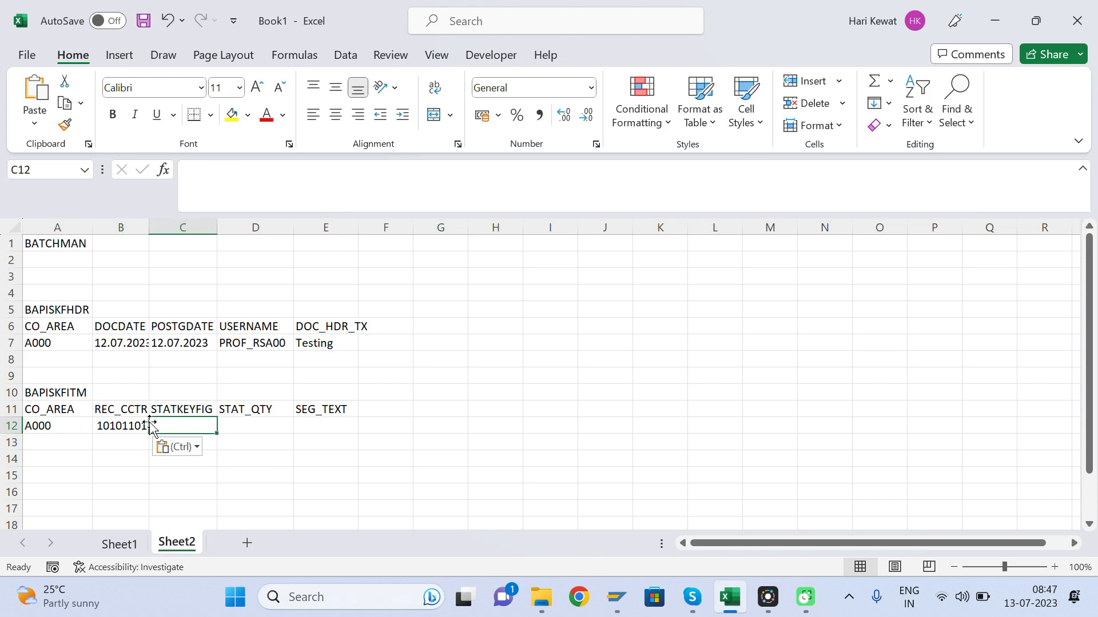
Fill the StatKF of the first item row in SAP with the previously used value 30000.
{"action": "key", "text": "alt+Tab"}
{"action": "left_click", "coordinate": [223, 366]}
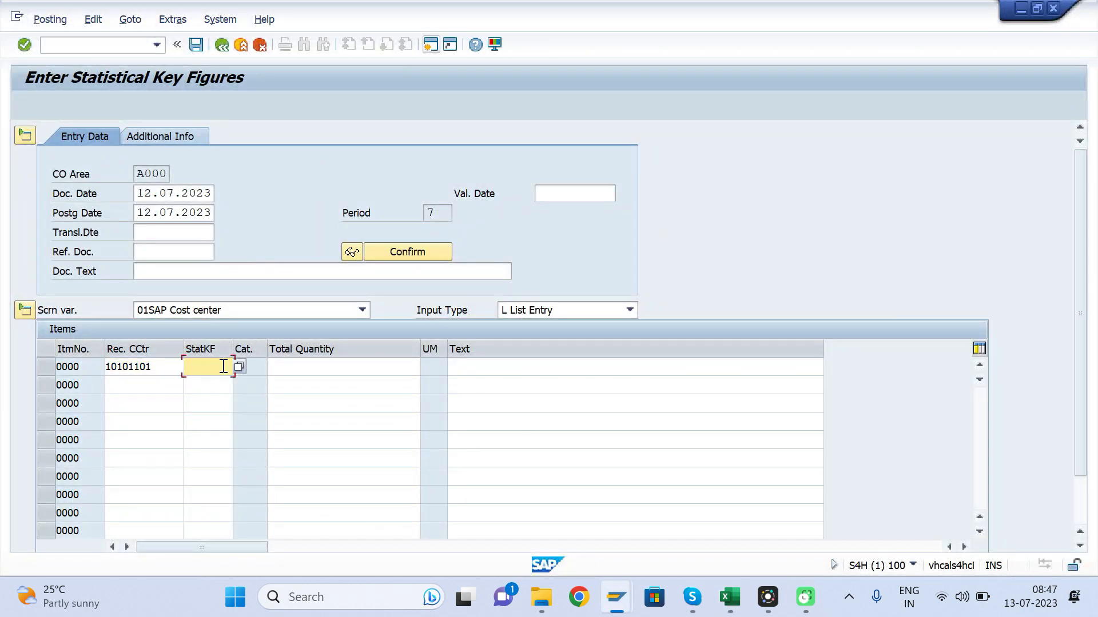
{"action": "key", "text": "Down"}
{"action": "key", "text": "Return"}
{"action": "left_click_drag", "start_coordinate": [220, 366], "coordinate": [149, 369]}
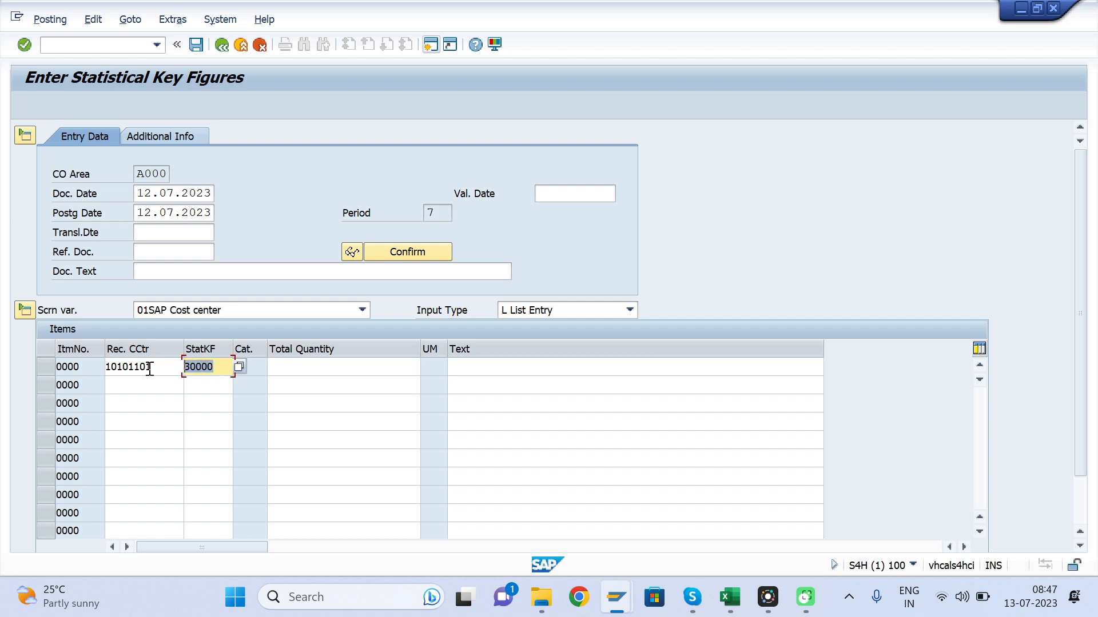
Look up SAP's statistical key figures and copy 1001, Number of employees in area A000, into Excel cell C12 under STATKEYFIG.
{"action": "left_click", "coordinate": [238, 368]}
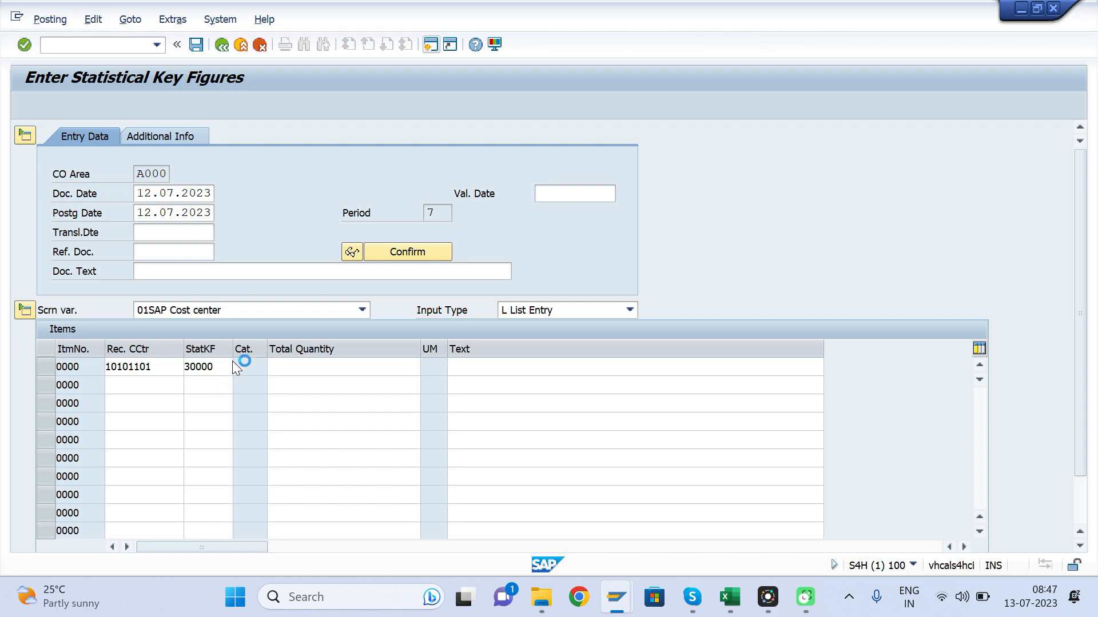
{"action": "key", "text": "alt+Tab"}
{"action": "key", "text": "alt+Tab"}
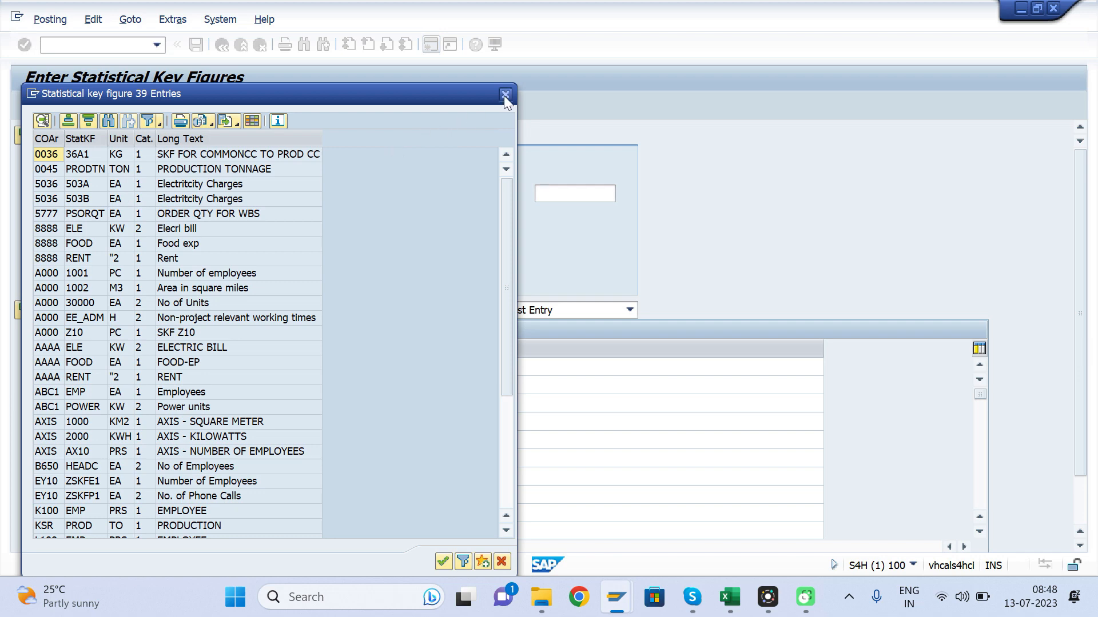
{"action": "left_click", "coordinate": [50, 274]}
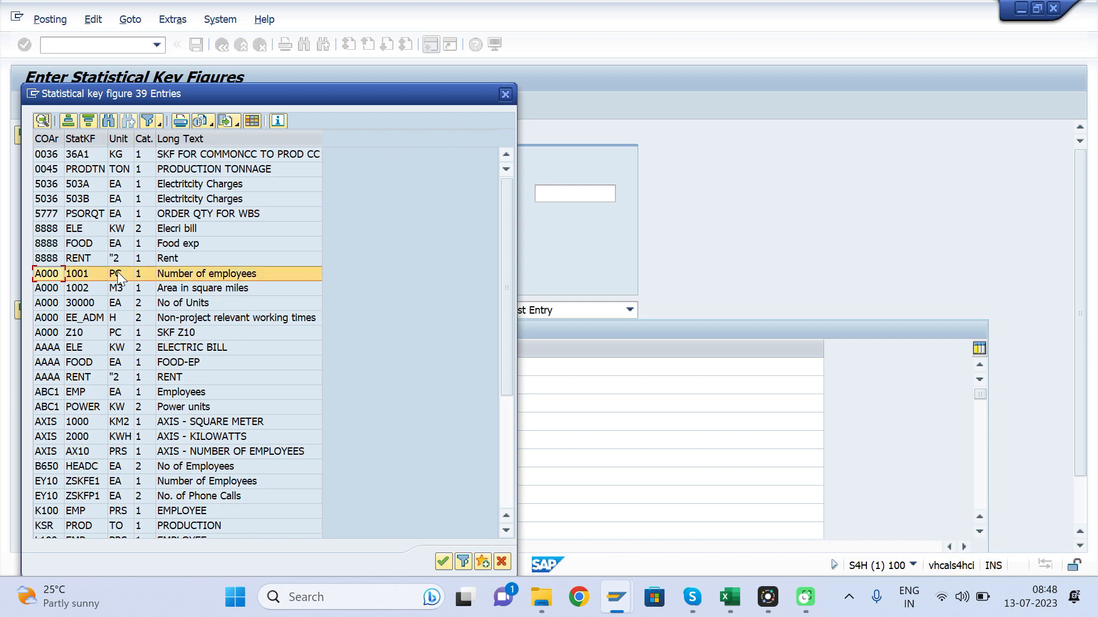
{"action": "left_click", "coordinate": [87, 271]}
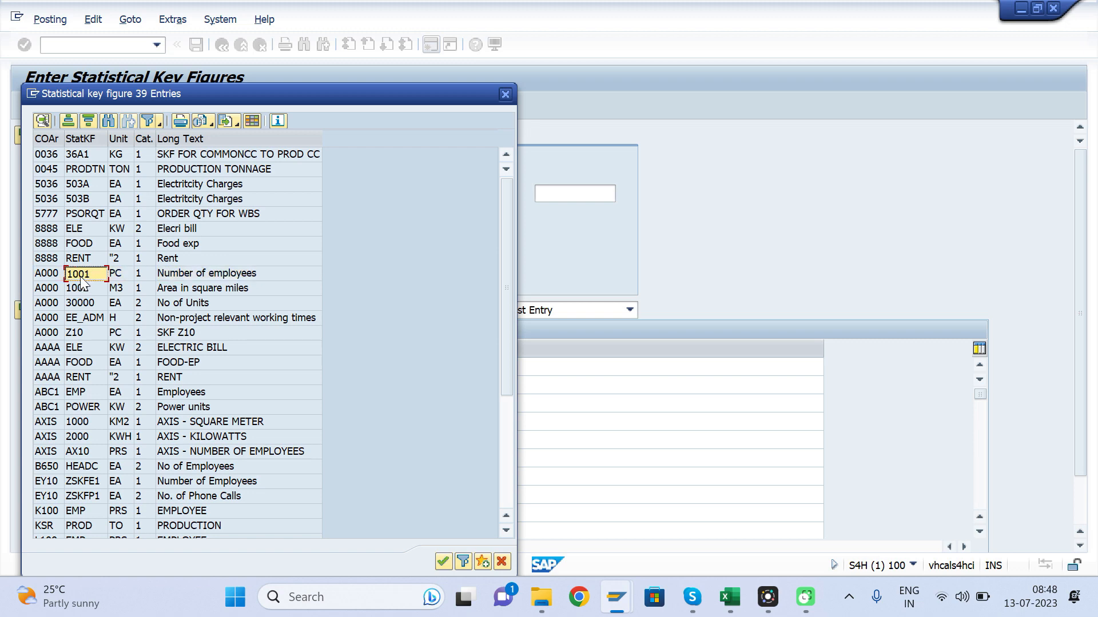
{"action": "key", "text": "alt+Tab"}
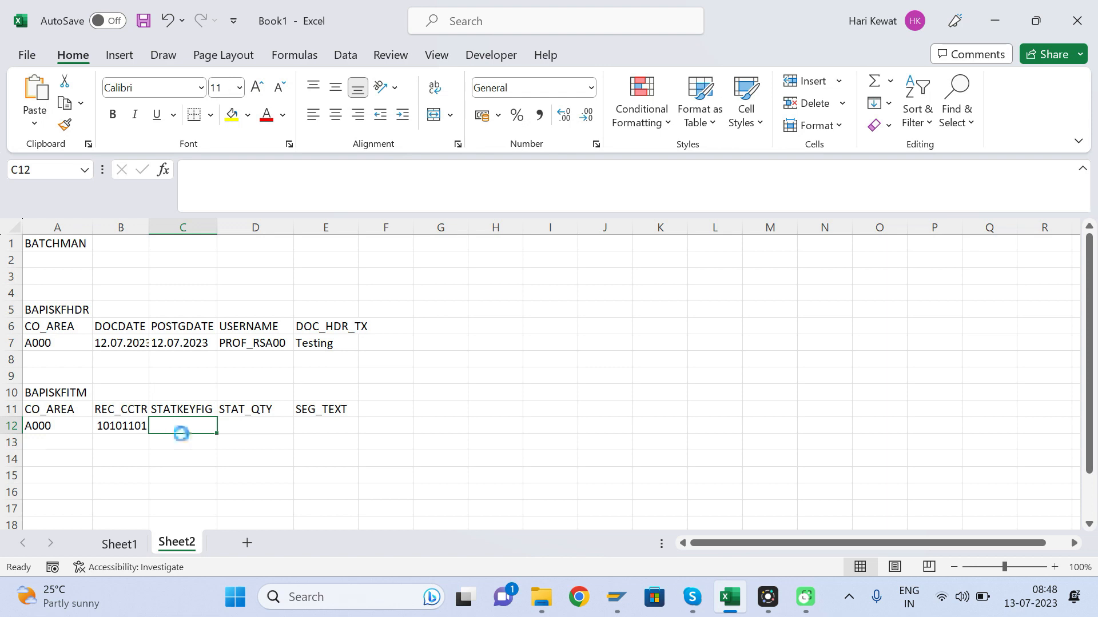
{"action": "key", "text": "ctrl+v"}
Enter 100 in cell D12 under STAT_QTY and CC1 in cell E12 under SEG_TEXT.
{"action": "key", "text": "Tab"}
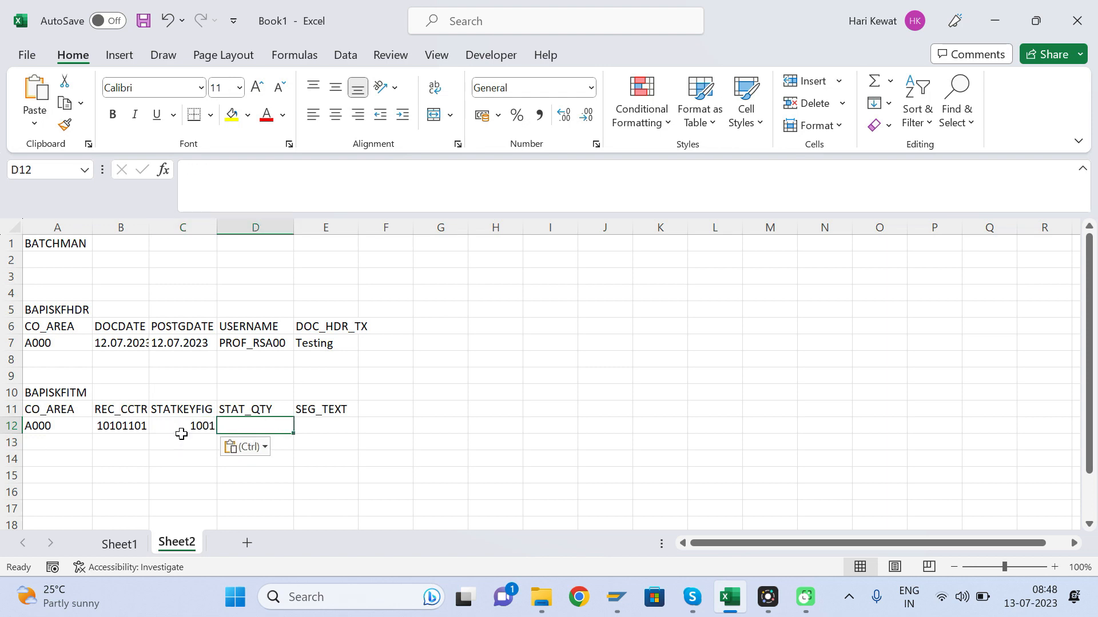
{"action": "type", "text": "100"}
{"action": "key", "text": "Tab"}
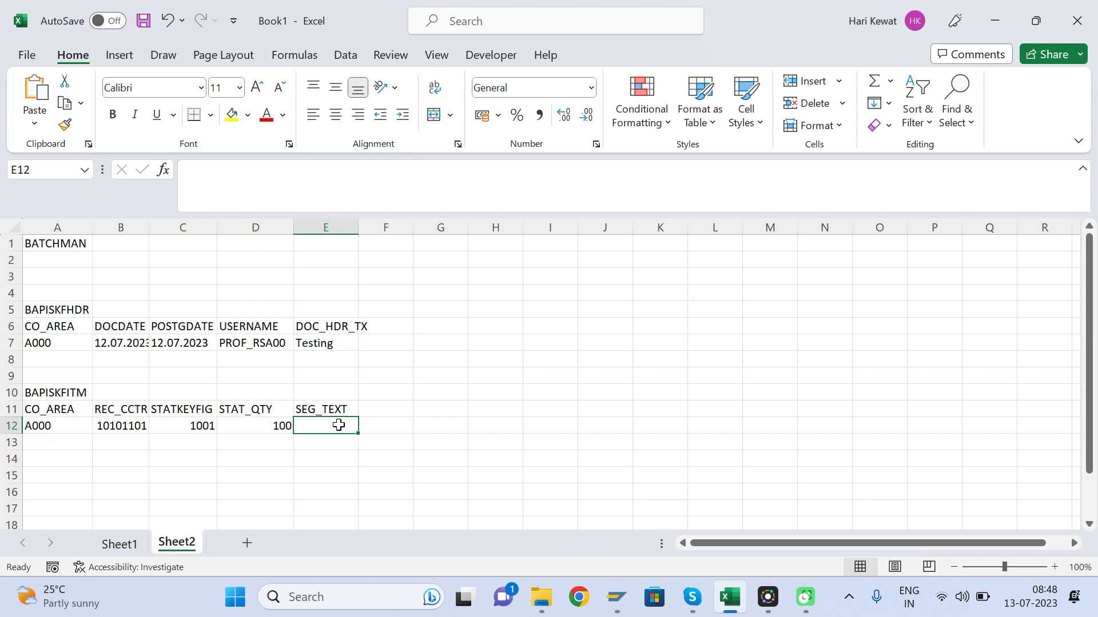
{"action": "type", "text": "c"}
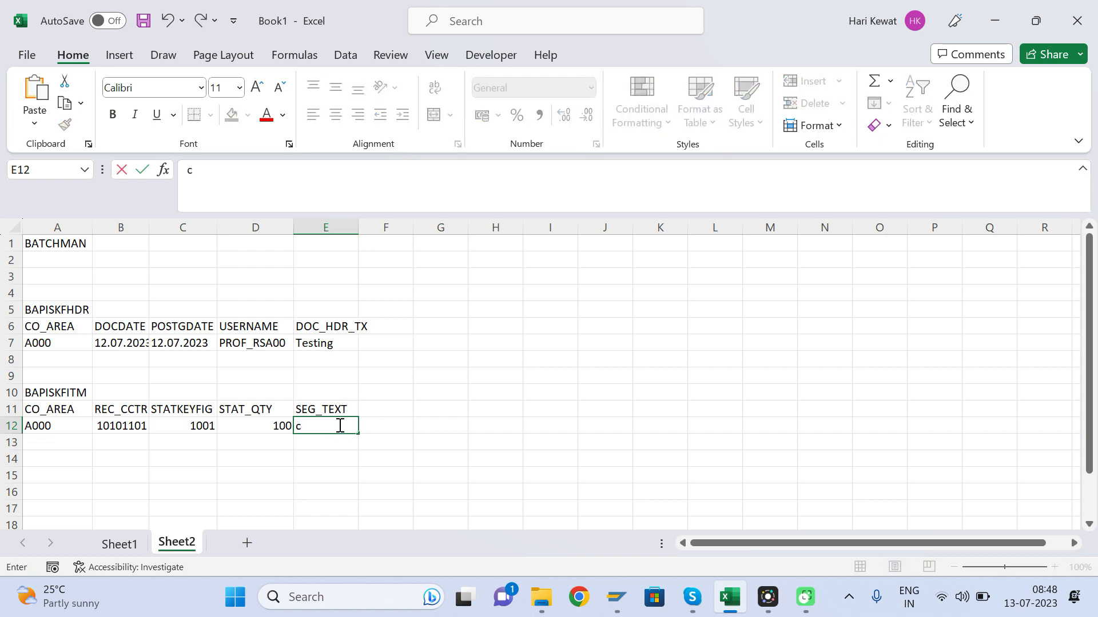
{"action": "type", "text": "cCC1"}
{"action": "key", "text": "Return"}
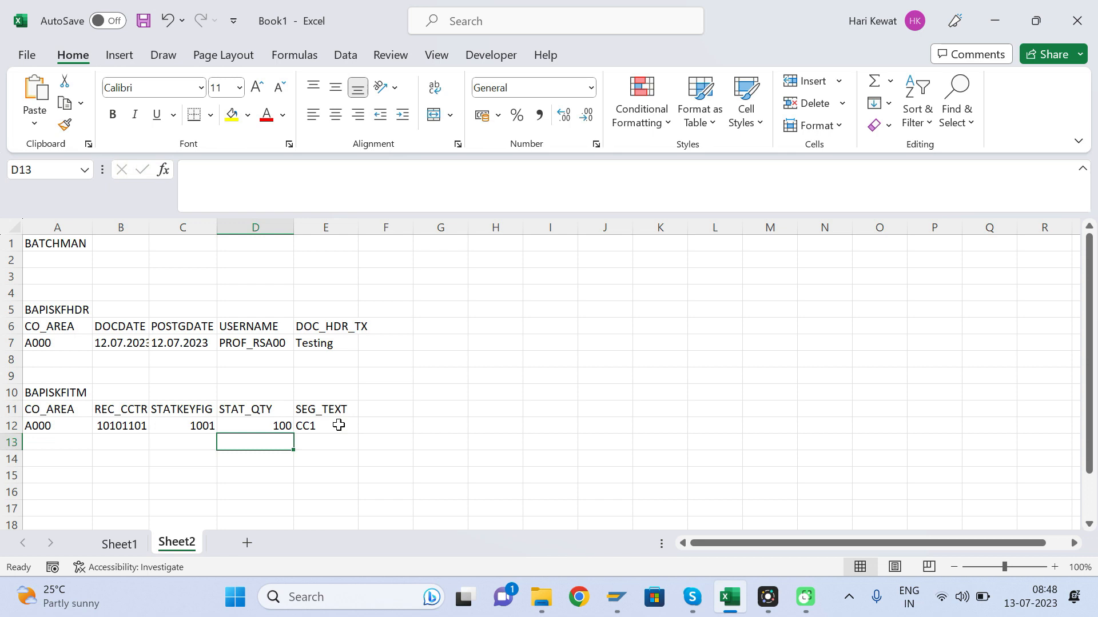
Enter A000 in cell A13 under CO_AREA to start the second item row.
{"action": "type", "text": "A000"}
{"action": "key", "text": "Tab"}
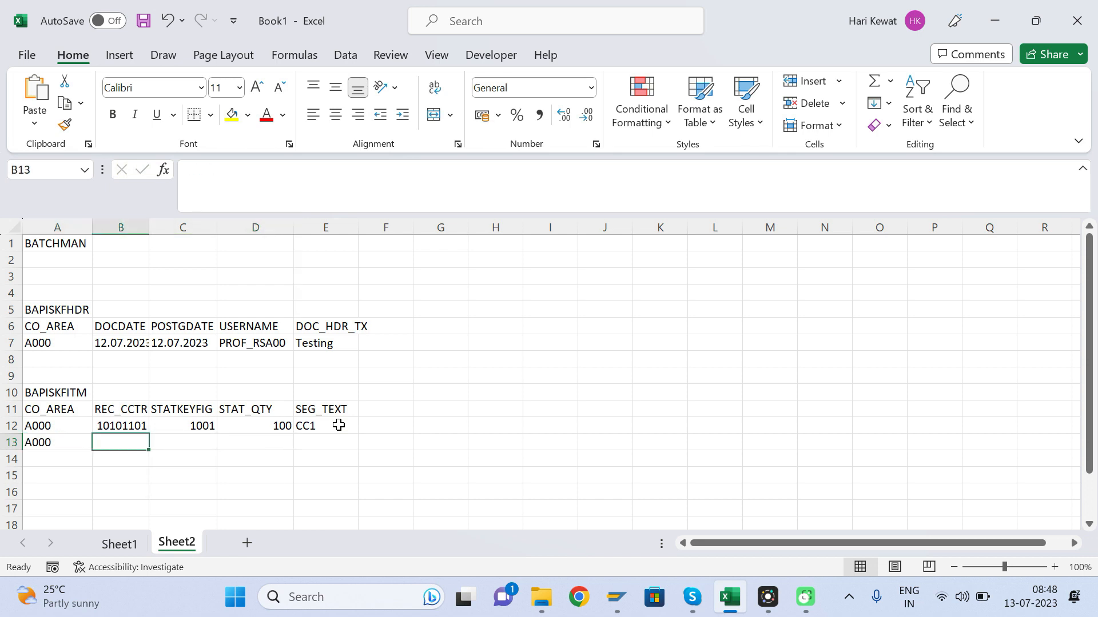
{"action": "left_click", "coordinate": [132, 427]}
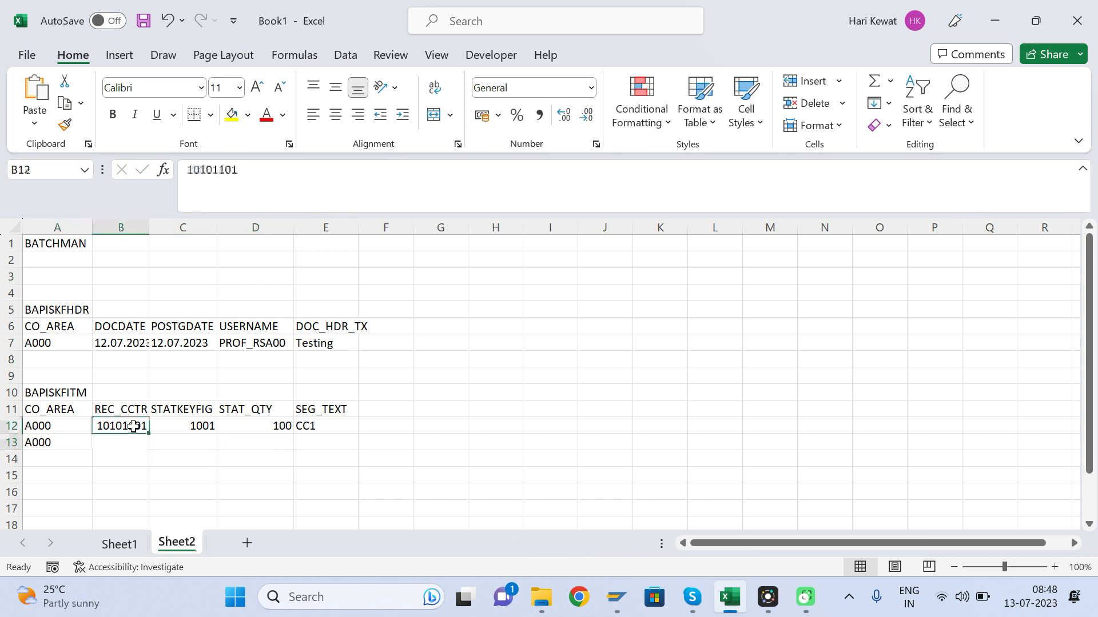
{"action": "left_click", "coordinate": [131, 437]}
Change the first Rec. CCtr in SAP to 10101201 and copy it into Excel cell B13 under REC_CCTR.
{"action": "key", "text": "alt+Tab"}
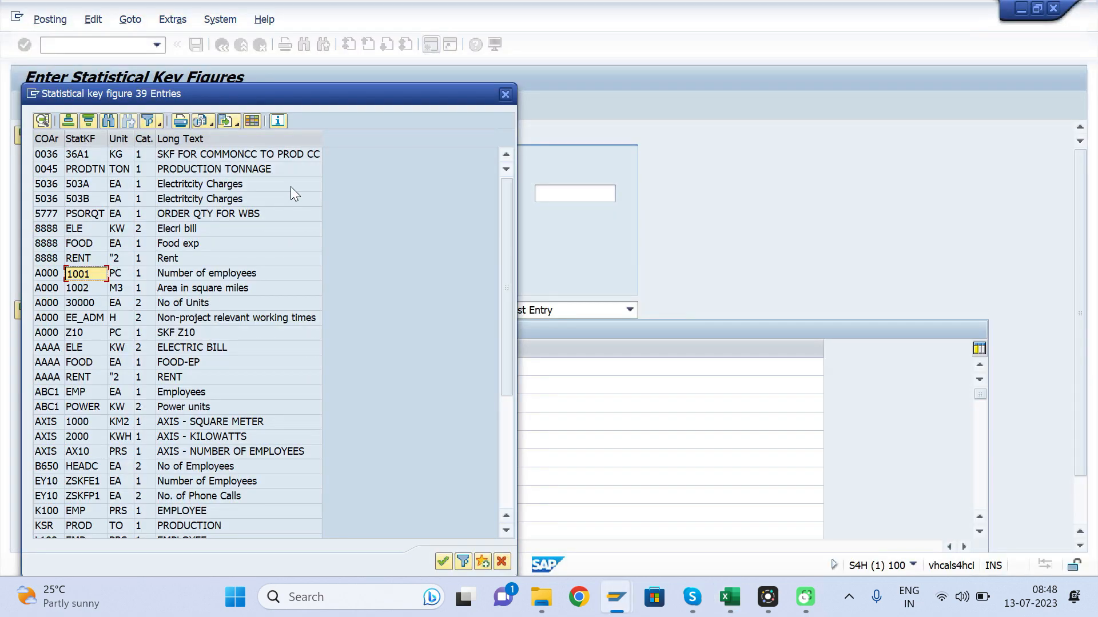
{"action": "left_click", "coordinate": [505, 95]}
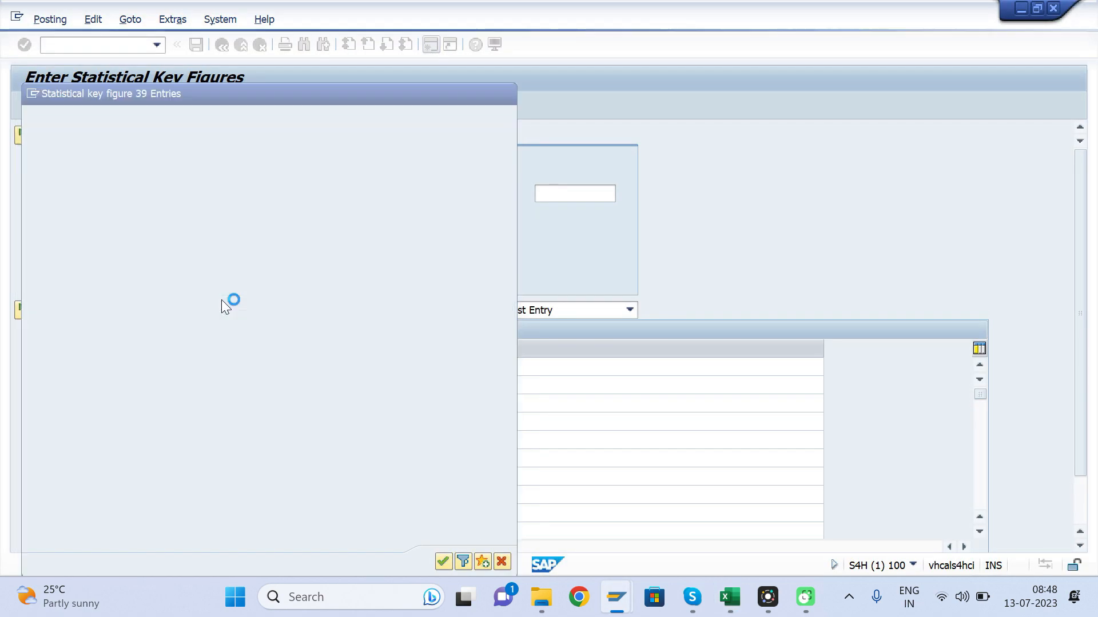
{"action": "left_click", "coordinate": [159, 371]}
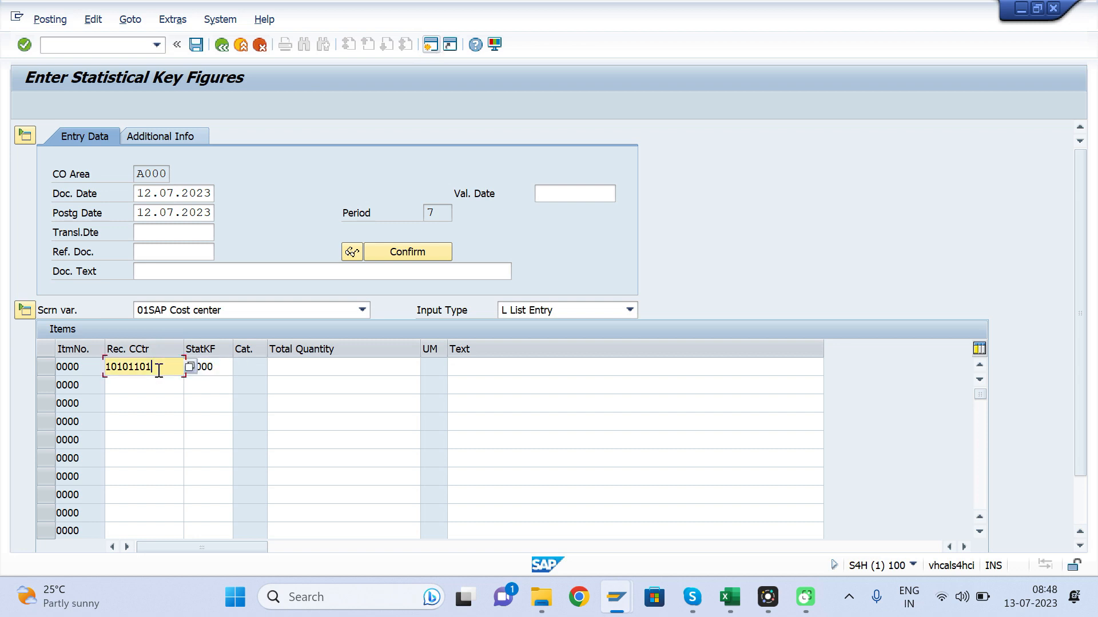
{"action": "key", "text": "BackSpace"}
{"action": "key", "text": "BackSpace"}
{"action": "key", "text": "BackSpace"}
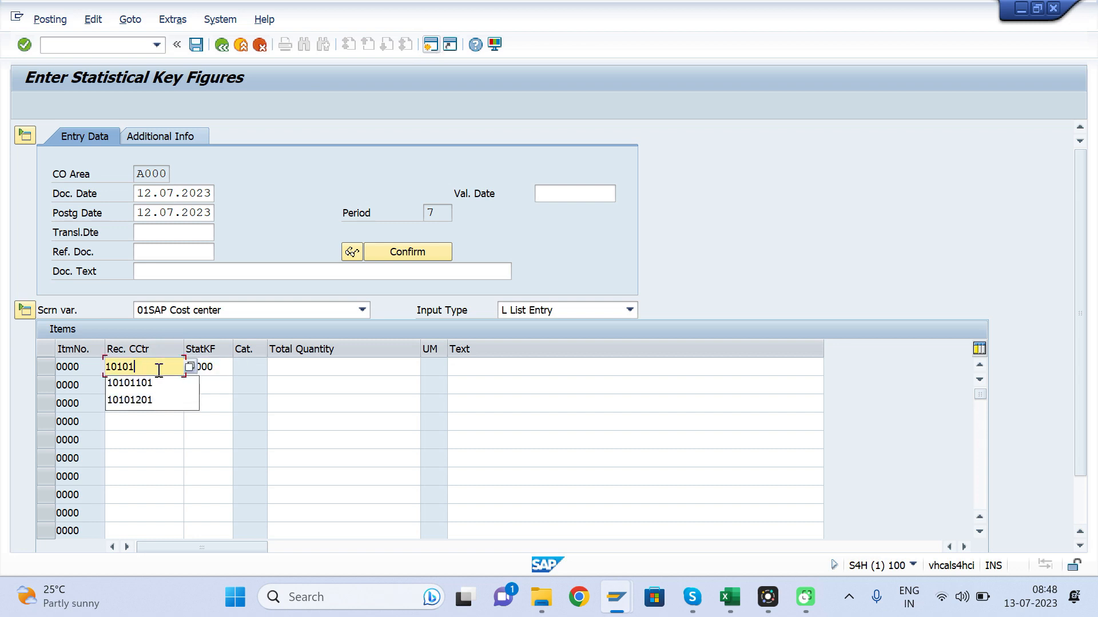
{"action": "left_click", "coordinate": [133, 402]}
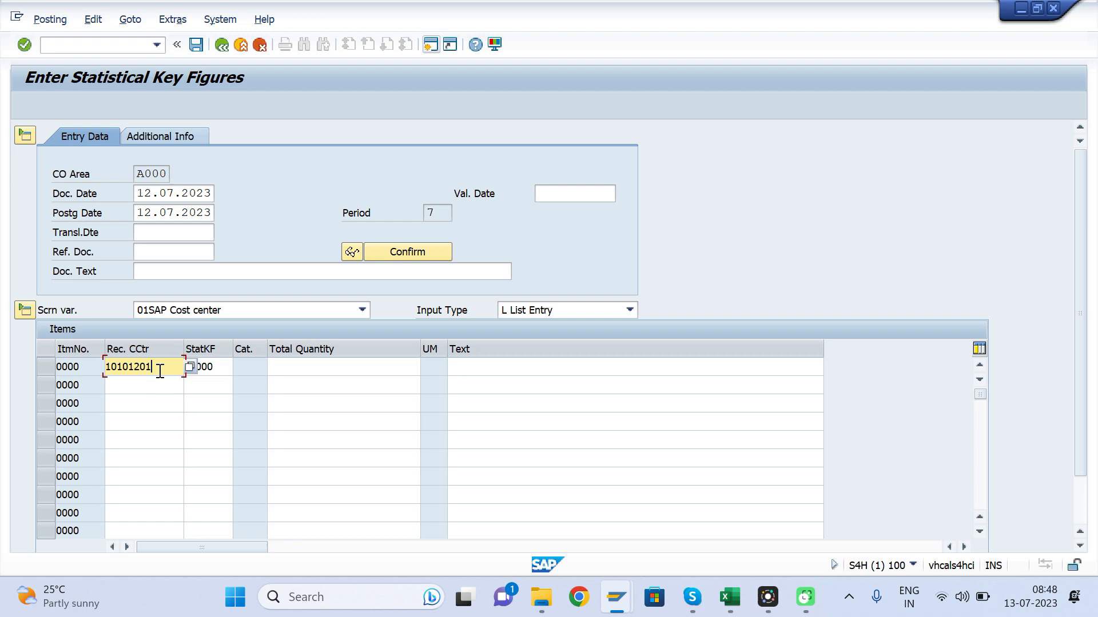
{"action": "left_click_drag", "start_coordinate": [159, 367], "coordinate": [73, 377]}
{"action": "key", "text": "alt+Tab"}
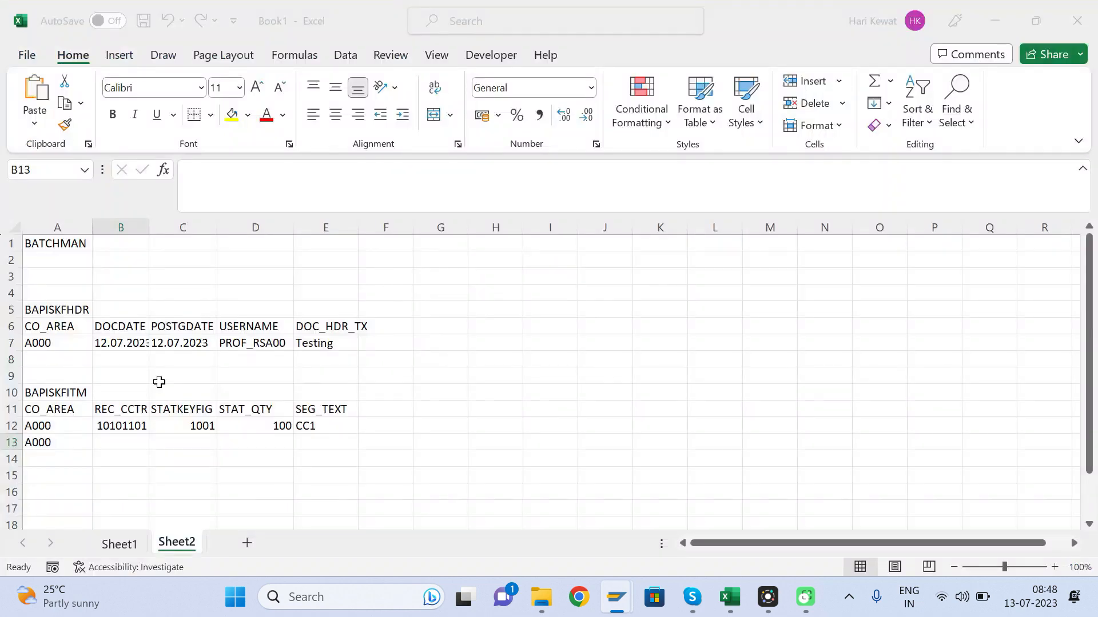
{"action": "key", "text": "ctrl+v"}
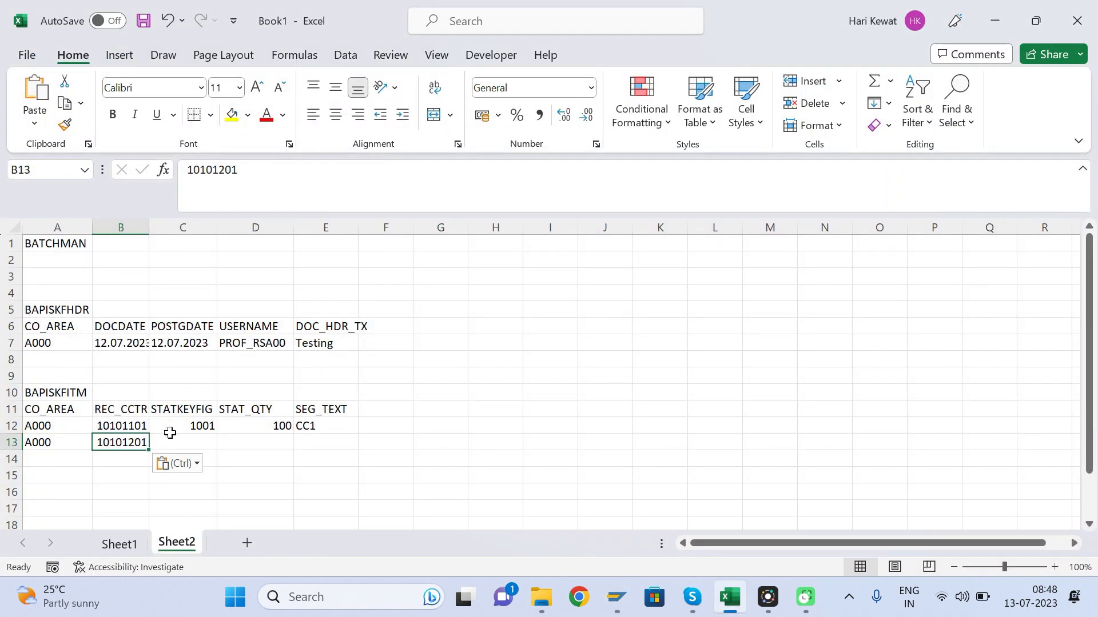
Complete item row 13 with STATKEYFIG 1001, STAT_QTY 200 and SEG_TEXT CC1.
{"action": "left_click", "coordinate": [172, 441]}
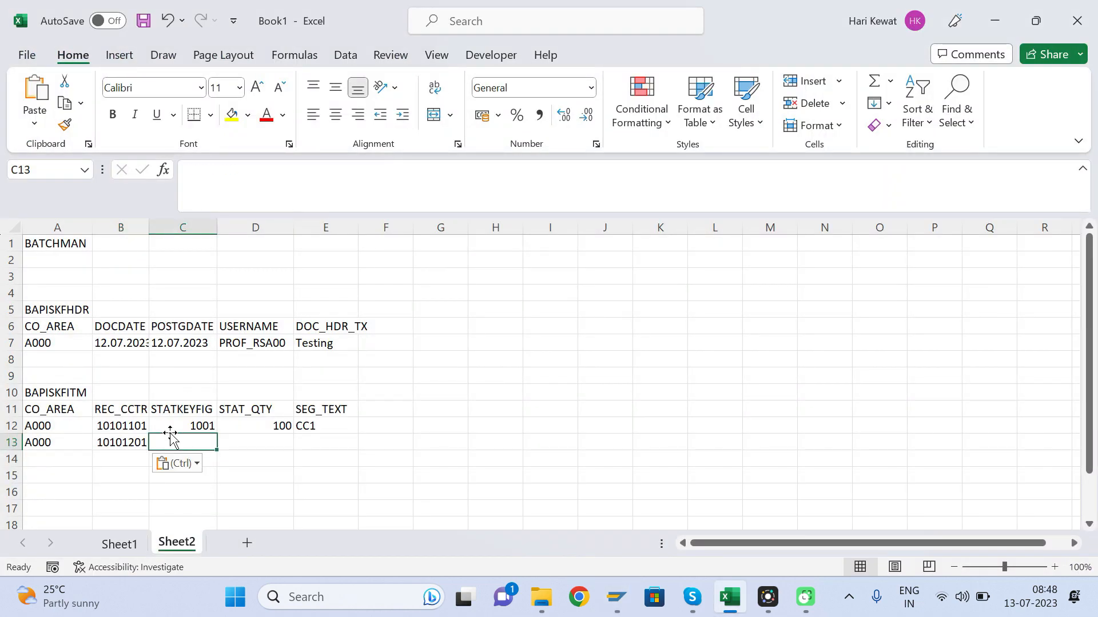
{"action": "type", "text": "1001"}
{"action": "left_click", "coordinate": [227, 442]}
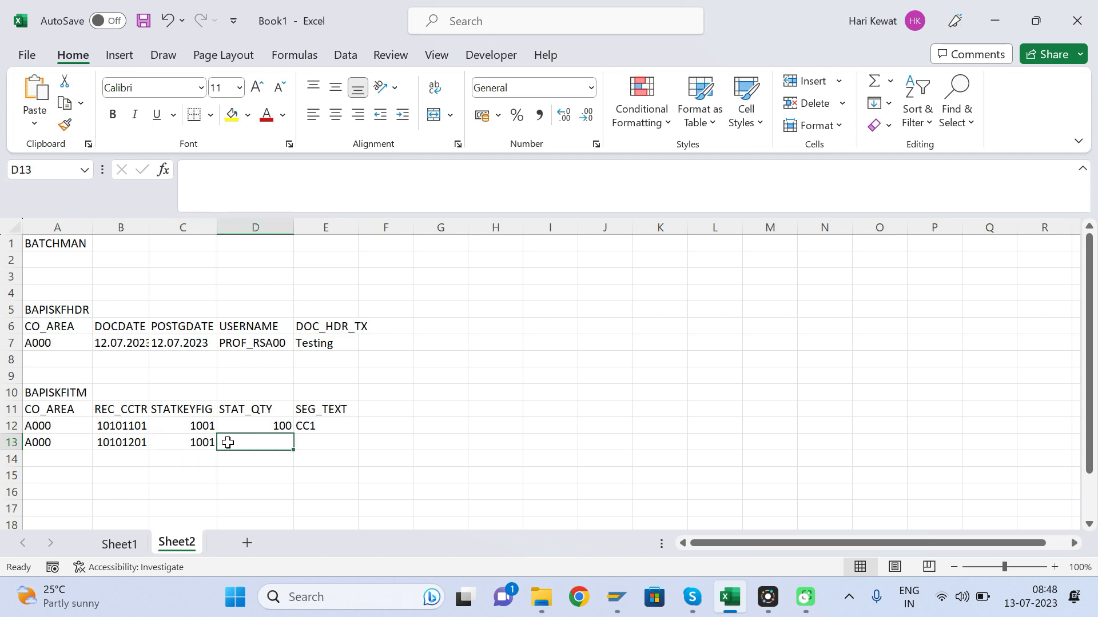
{"action": "type", "text": "200"}
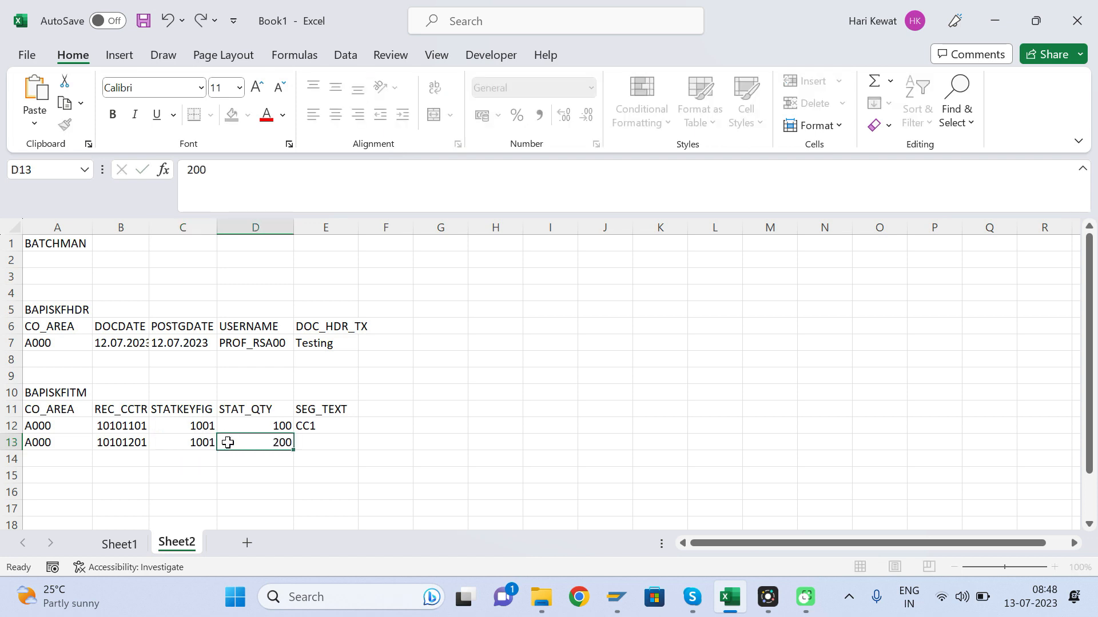
{"action": "key", "text": "Tab"}
{"action": "type", "text": "CC1"}
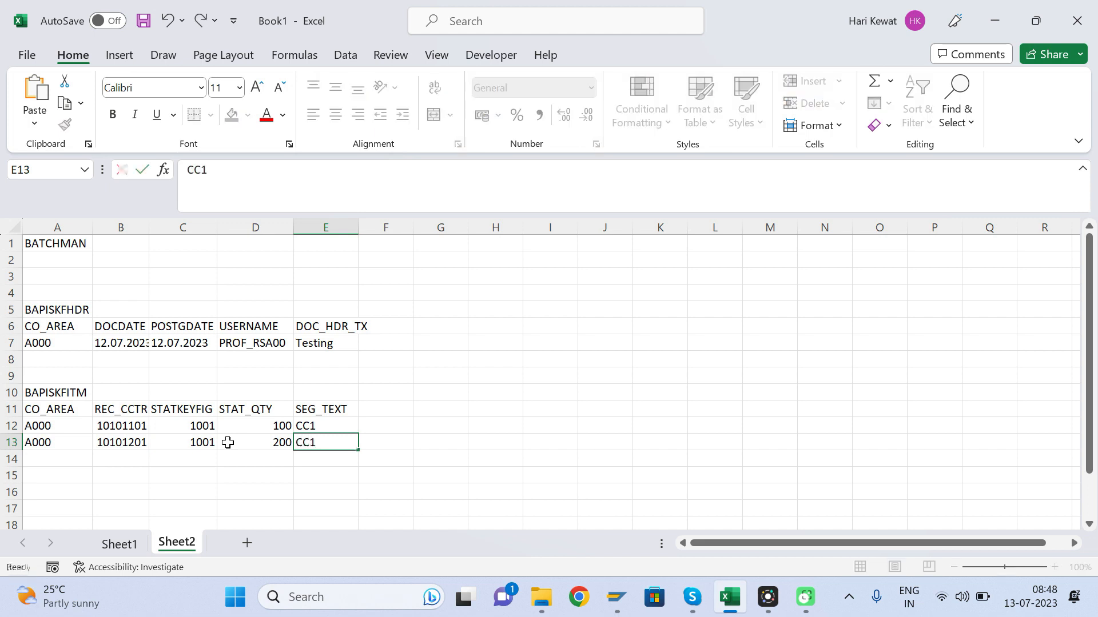
{"action": "key", "text": "Return"}
{"action": "left_click", "coordinate": [102, 443]}
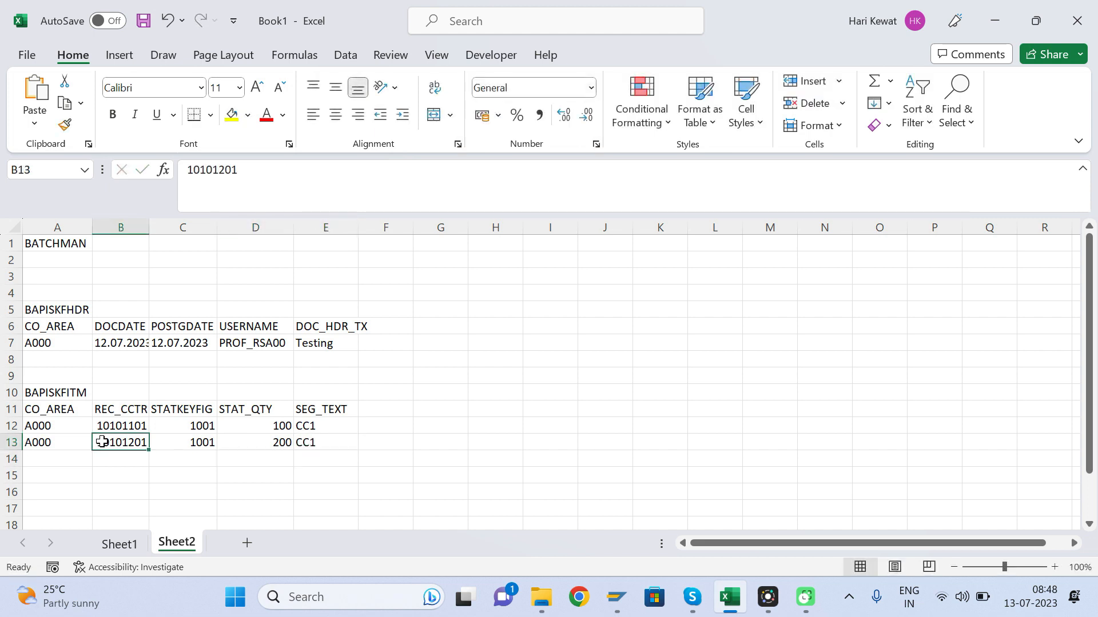
{"action": "left_click", "coordinate": [251, 178]}
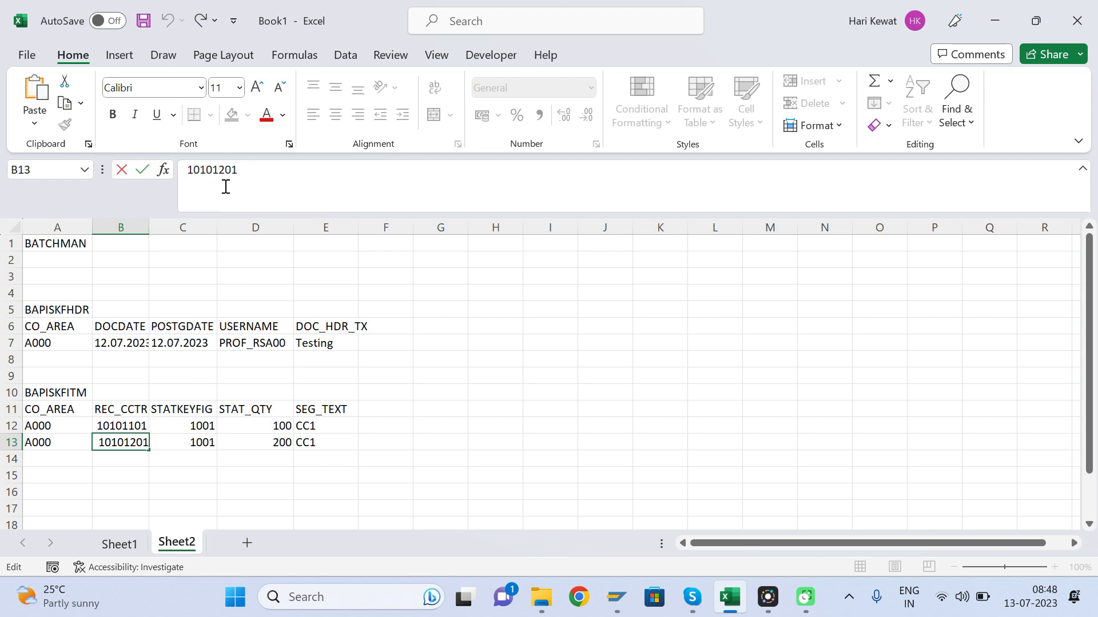
{"action": "left_click", "coordinate": [110, 424]}
{"action": "left_click", "coordinate": [241, 169]}
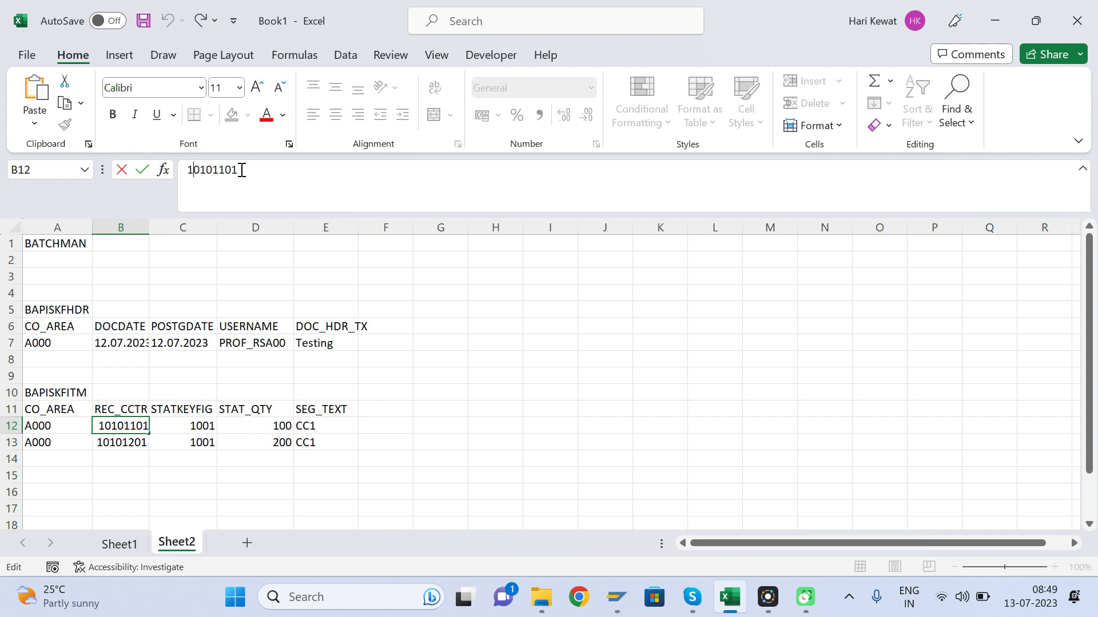
{"action": "type", "text": "'P00"}
{"action": "key", "text": "BackSpace"}
{"action": "key", "text": "BackSpace"}
{"action": "key", "text": "BackSpace"}
{"action": "key", "text": "BackSpace"}
{"action": "type", "text": "'00"}
{"action": "key", "text": "Return"}
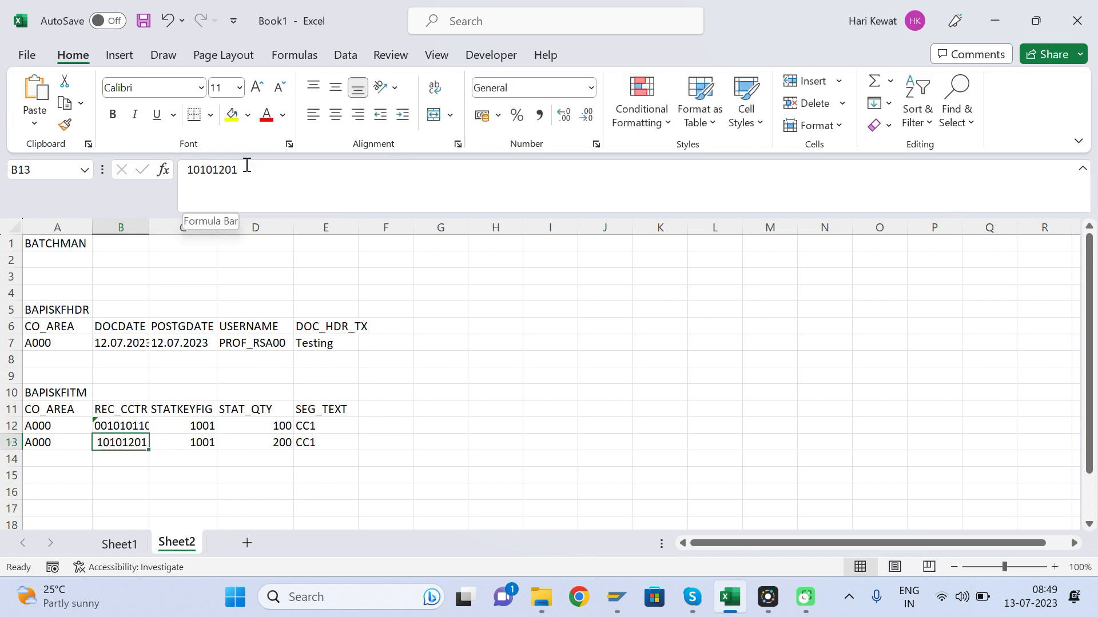
{"action": "left_click", "coordinate": [189, 170]}
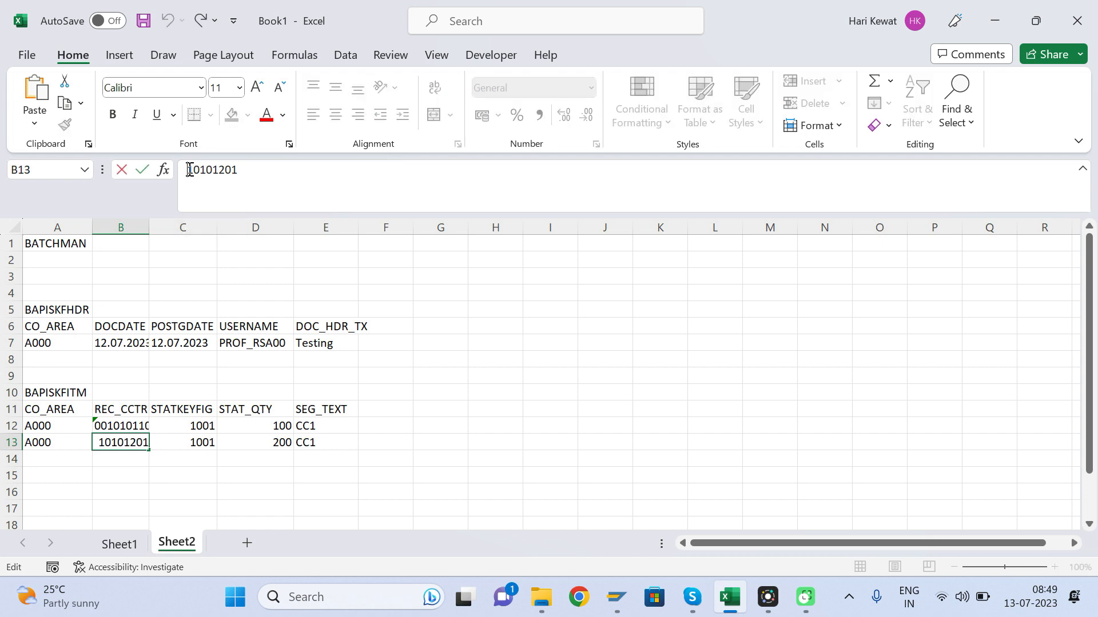
{"action": "type", "text": "'00"}
{"action": "key", "text": "Return"}
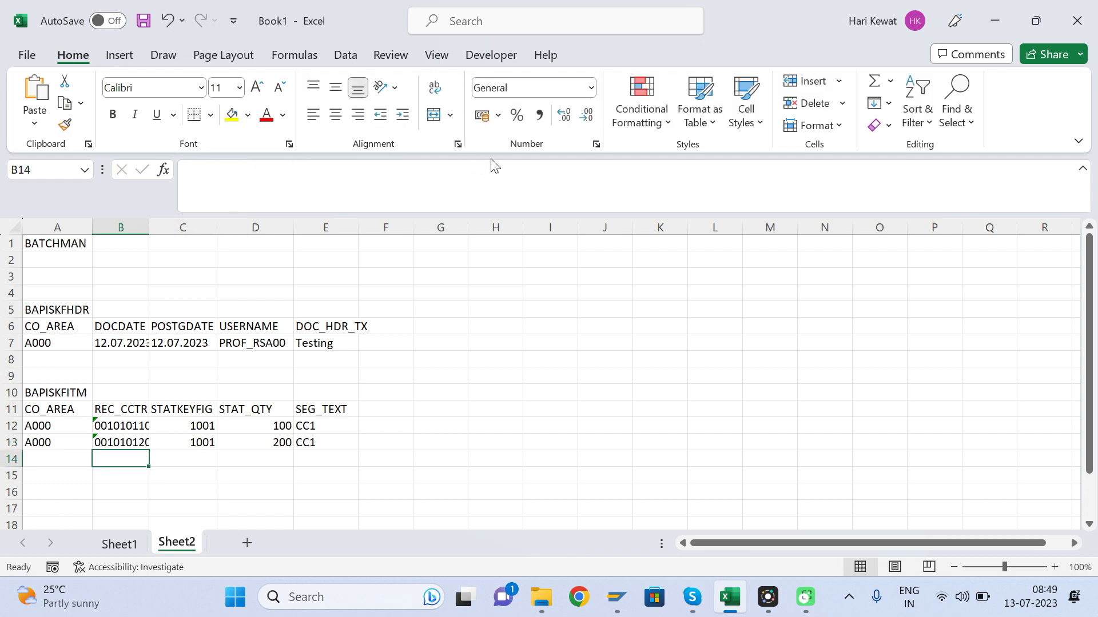
Autofit column B to its contents and delete blank row 8 between the header and item blocks.
{"action": "double_click", "coordinate": [149, 224]}
{"action": "left_click", "coordinate": [12, 360]}
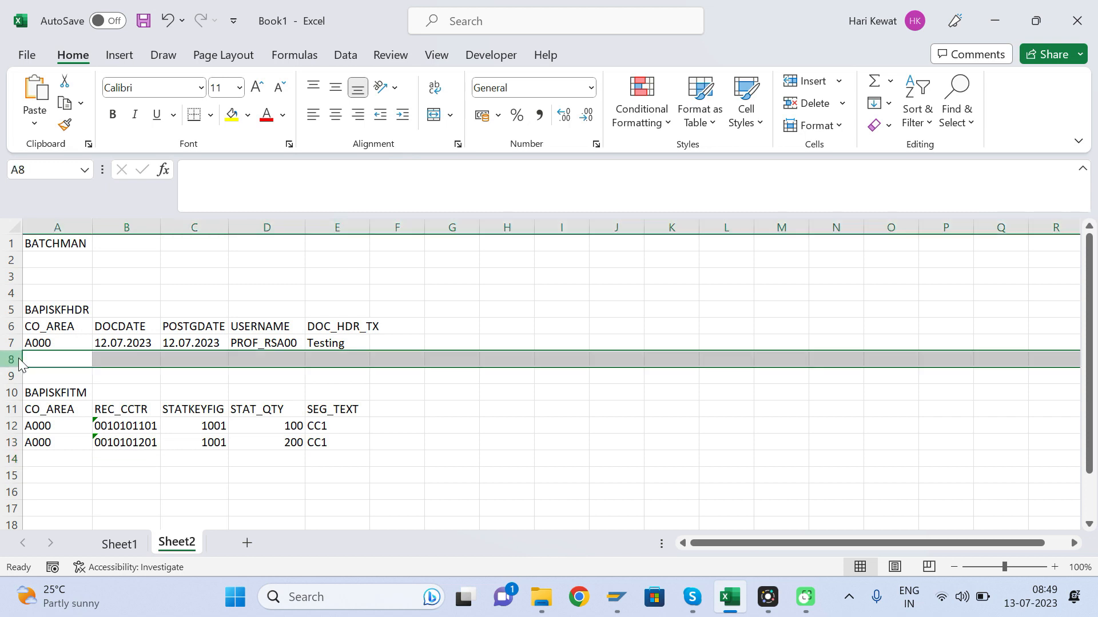
{"action": "right_click", "coordinate": [12, 359]}
{"action": "left_click", "coordinate": [73, 218]}
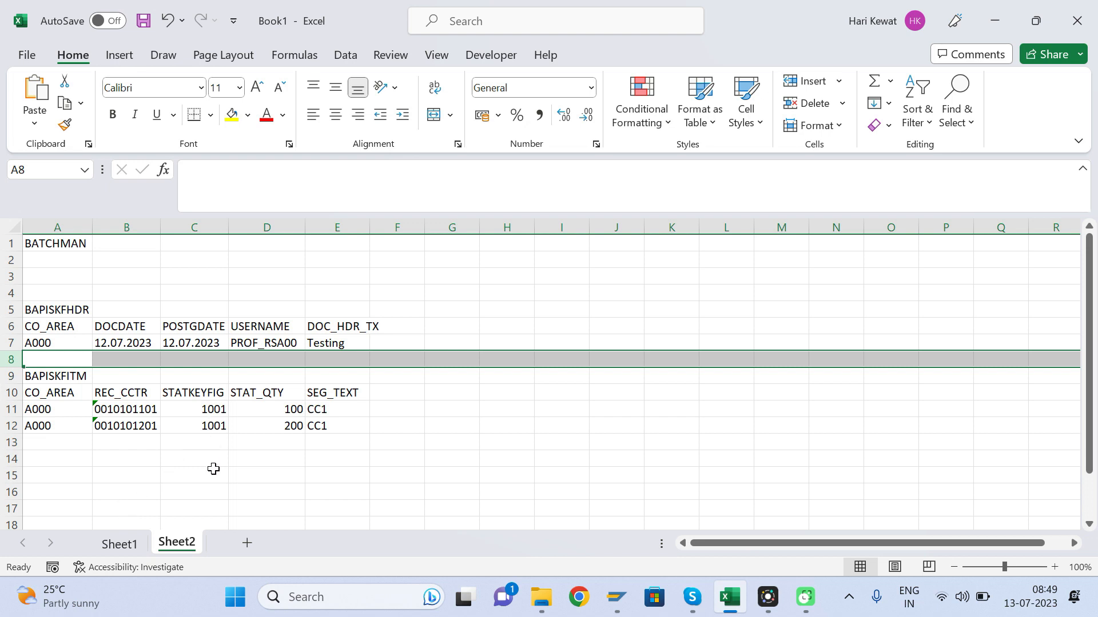
{"action": "left_click", "coordinate": [241, 463]}
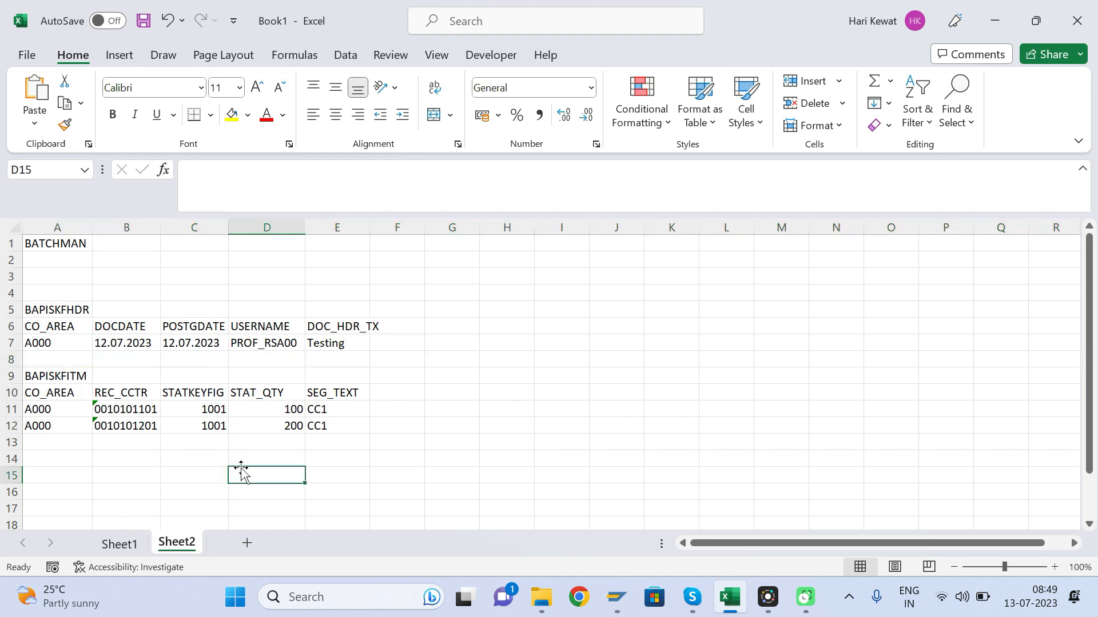
{"action": "key", "text": "Up"}
{"action": "key", "text": "Up"}
{"action": "key", "text": "Up"}
{"action": "key", "text": "Up"}
{"action": "key", "text": "Up"}
{"action": "key", "text": "Up"}
{"action": "key", "text": "Down"}
{"action": "key", "text": "Down"}
{"action": "key", "text": "Down"}
{"action": "key", "text": "Down"}
{"action": "key", "text": "Down"}
{"action": "key", "text": "Up"}
{"action": "key", "text": "Up"}
{"action": "key", "text": "Up"}
{"action": "key", "text": "Up"}
{"action": "key", "text": "Up"}
{"action": "key", "text": "Up"}
{"action": "key", "text": "Up"}
{"action": "key", "text": "Up"}
{"action": "key", "text": "Left"}
{"action": "key", "text": "Left"}
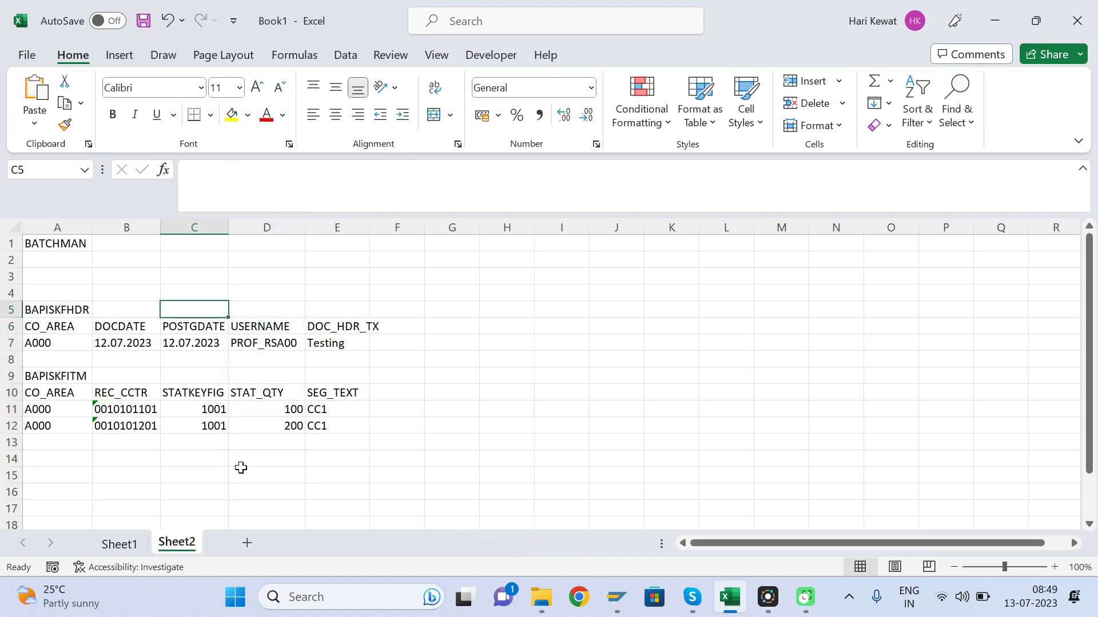
{"action": "key", "text": "Down"}
{"action": "key", "text": "Down"}
{"action": "key", "text": "Down"}
{"action": "key", "text": "Down"}
{"action": "key", "text": "Down"}
{"action": "key", "text": "Down"}
{"action": "key", "text": "Down"}
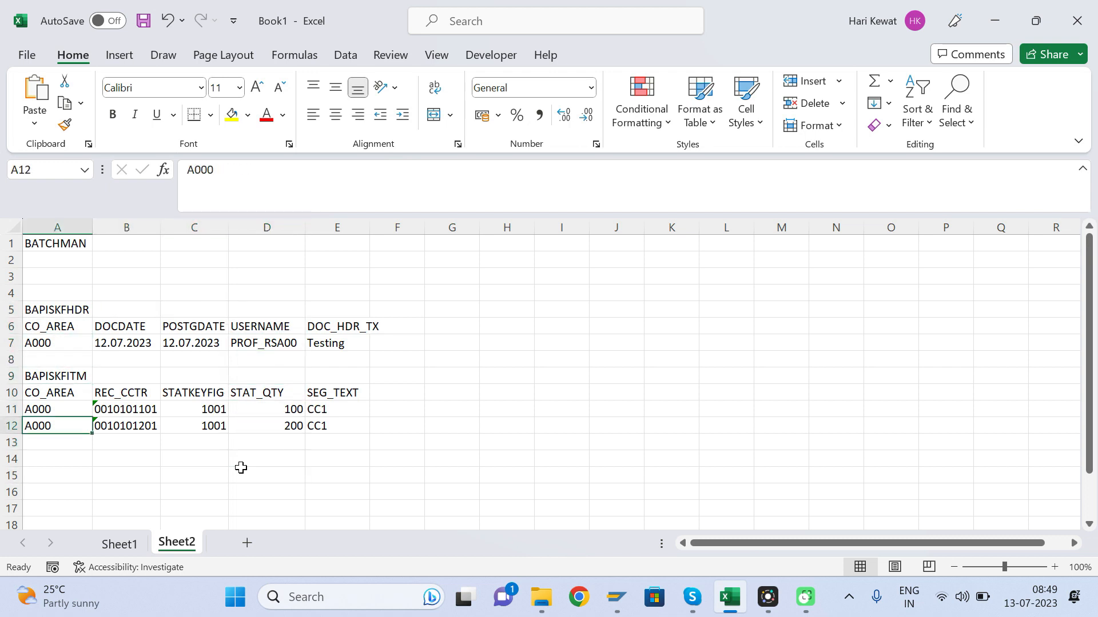
Widen column E to fit its DOC_HDR_TX heading and copy the header and item blocks in A5:E12.
{"action": "left_click", "coordinate": [70, 314]}
{"action": "key", "text": "shift+Down"}
{"action": "key", "text": "shift+Down"}
{"action": "key", "text": "shift+Down"}
{"action": "key", "text": "shift+Down"}
{"action": "key", "text": "shift+Down"}
{"action": "key", "text": "shift+Down"}
{"action": "key", "text": "shift+Down"}
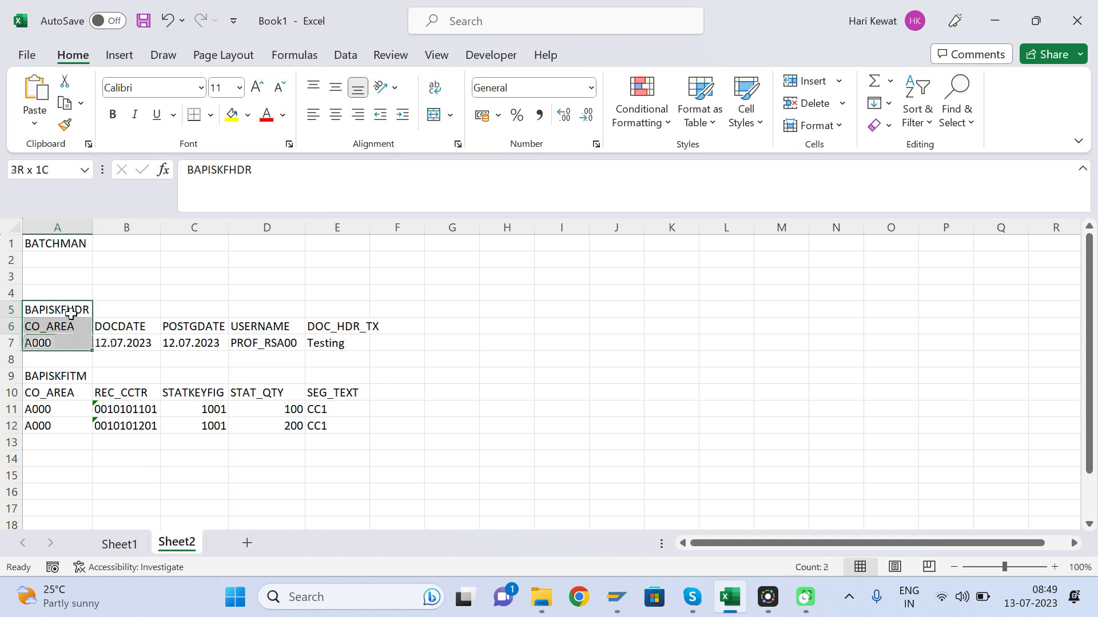
{"action": "key", "text": "shift+Right"}
{"action": "key", "text": "shift+Right"}
{"action": "key", "text": "shift+Right"}
{"action": "key", "text": "shift+Right"}
{"action": "key", "text": "shift+Right"}
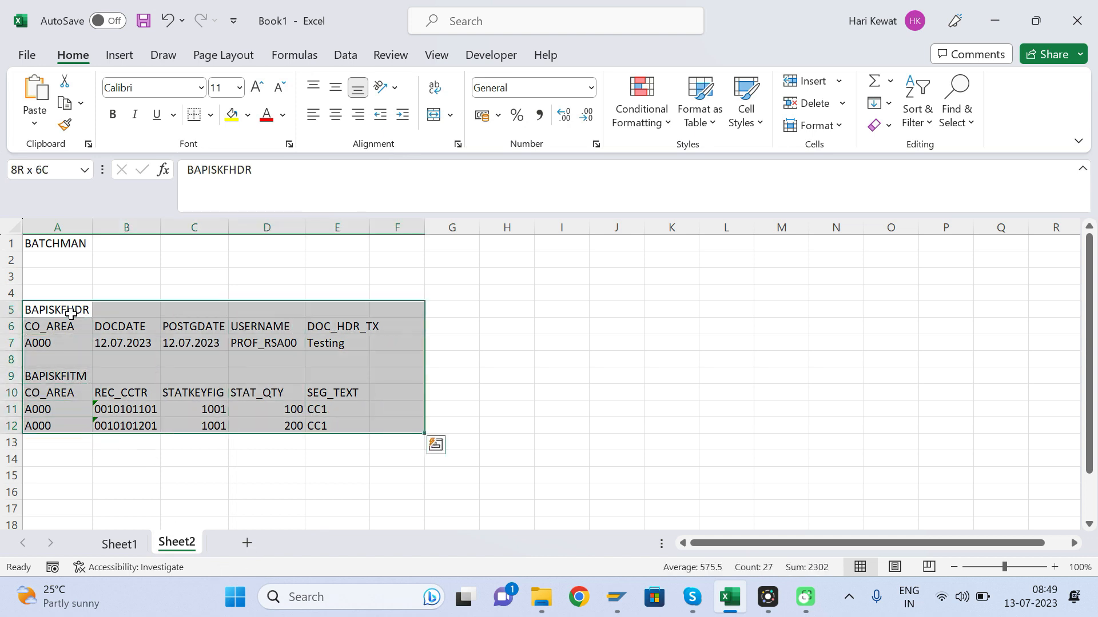
{"action": "left_click_drag", "start_coordinate": [369, 228], "coordinate": [381, 228]}
{"action": "key", "text": "shift+Left"}
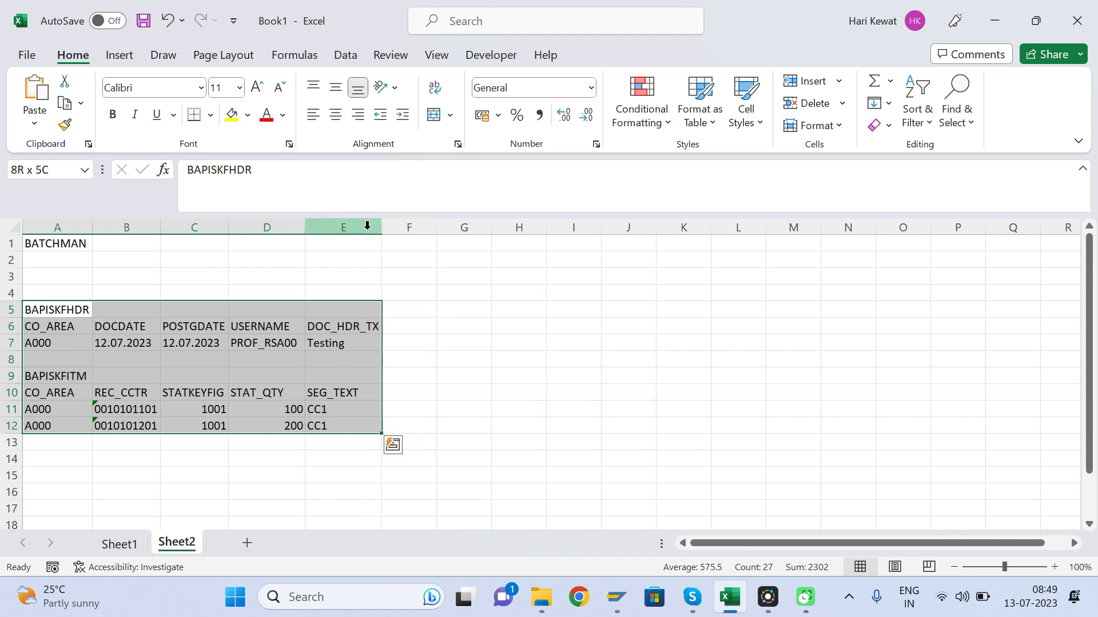
{"action": "key", "text": "ctrl+c"}
Replace the contents of the AR text file on the desktop with the copied Excel data and close it.
{"action": "key", "text": "super+d"}
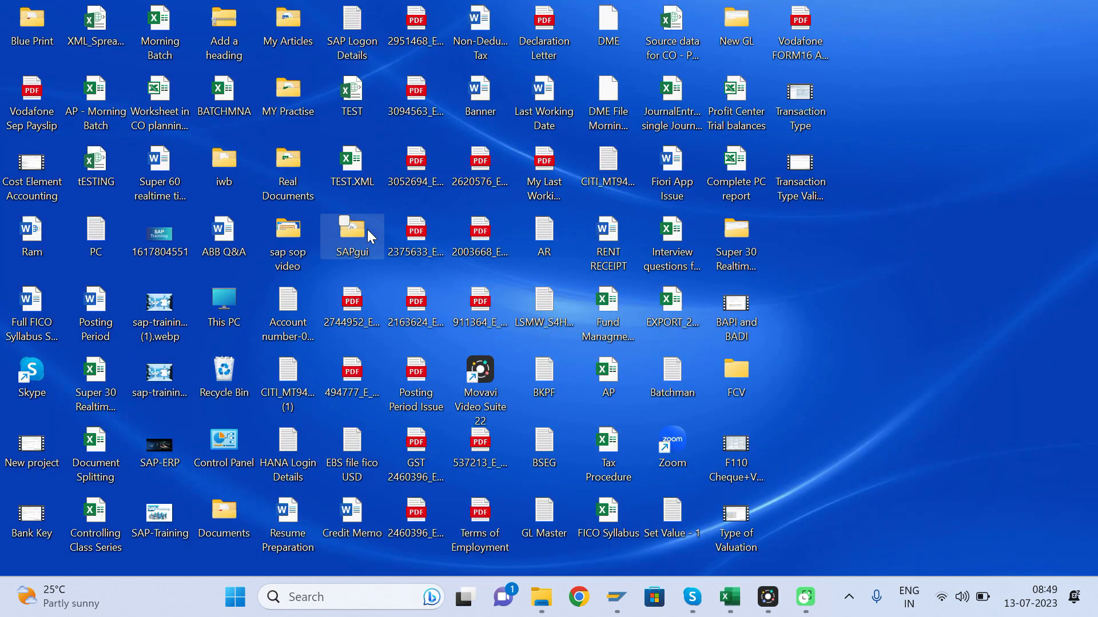
{"action": "double_click", "coordinate": [556, 228]}
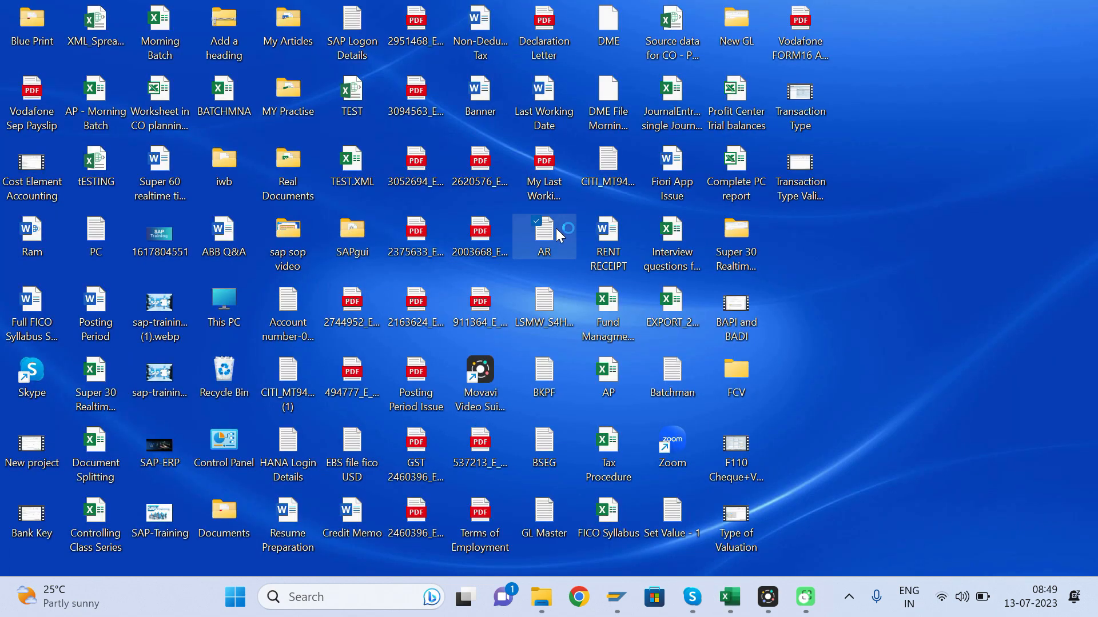
{"action": "key", "text": "ctrl+a"}
{"action": "key", "text": "Delete"}
{"action": "key", "text": "ctrl+v"}
{"action": "key", "text": "BackSpace"}
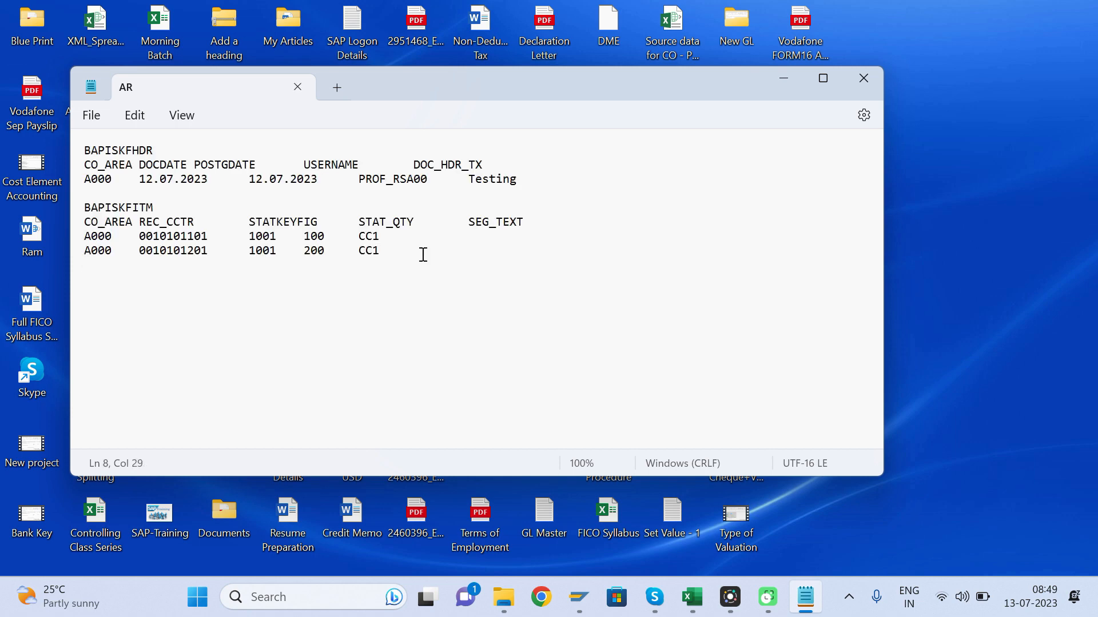
{"action": "left_click", "coordinate": [876, 78]}
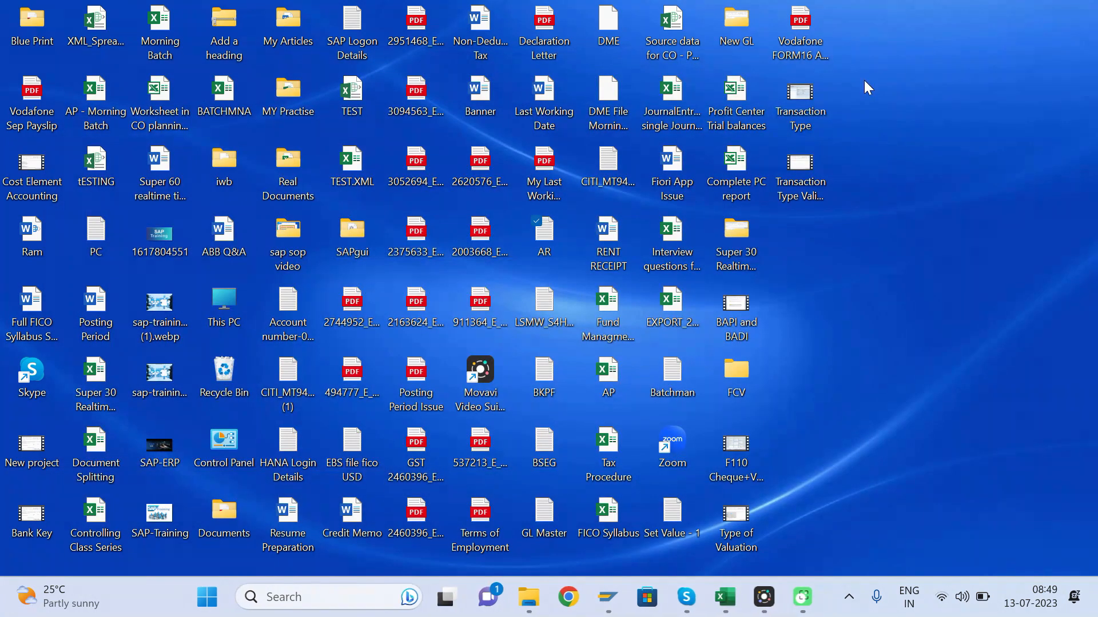
Rename the AR text file on the desktop to SKF.
{"action": "right_click", "coordinate": [541, 239]}
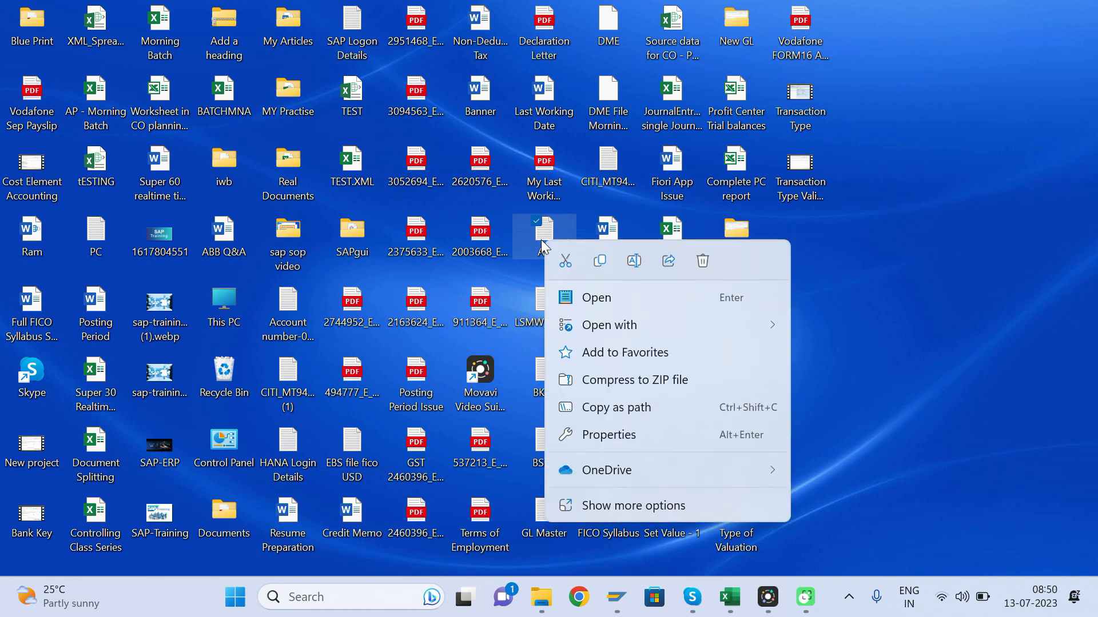
{"action": "left_click", "coordinate": [637, 265]}
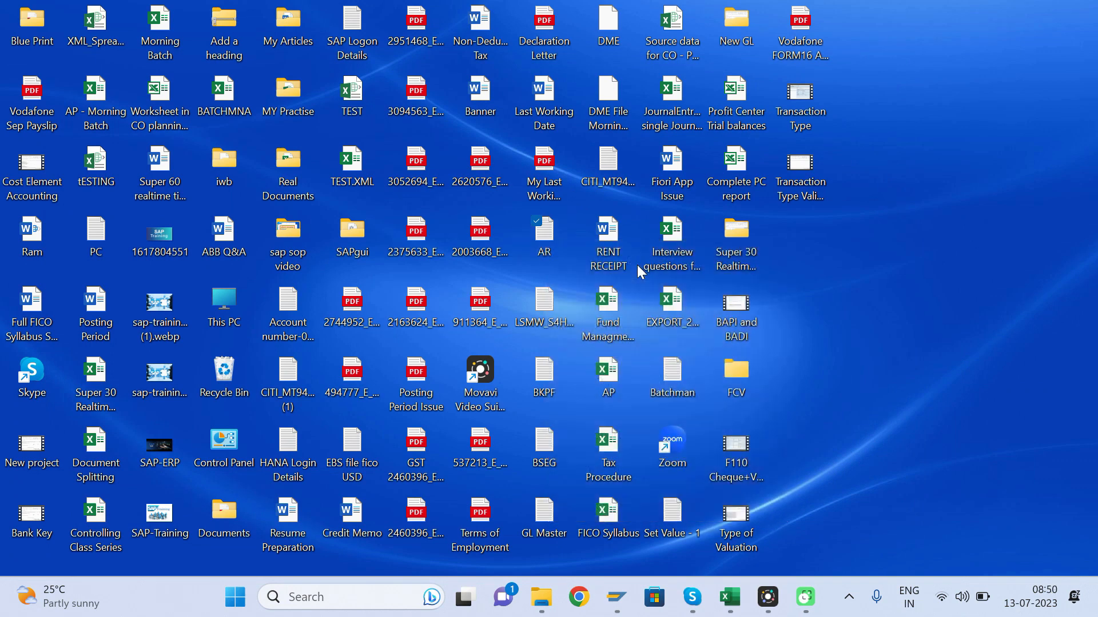
{"action": "type", "text": "skf"}
{"action": "key", "text": "Return"}
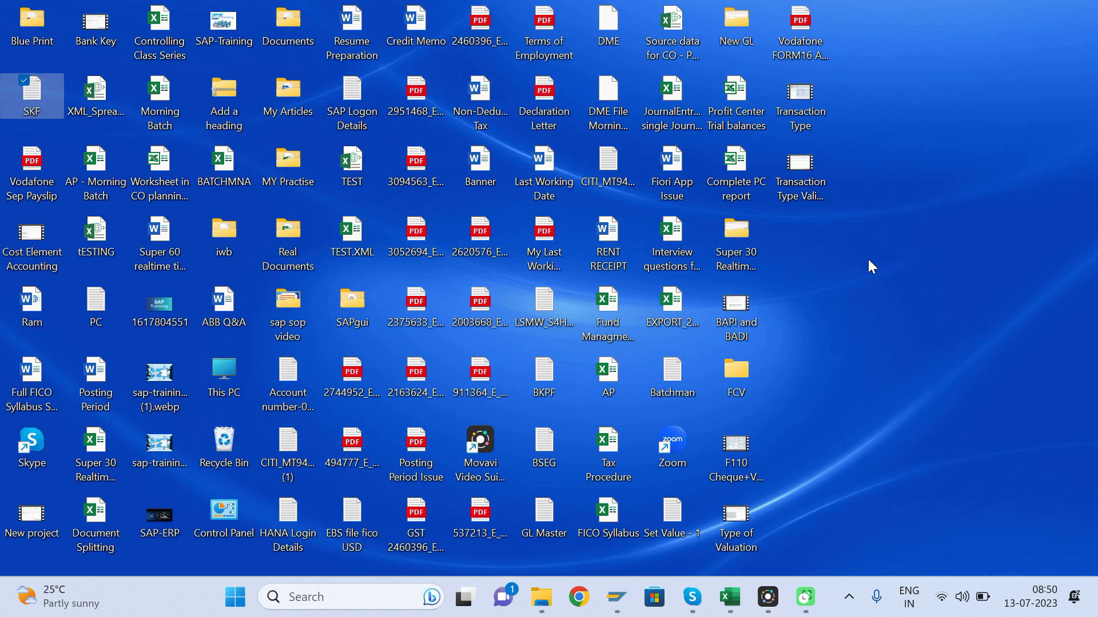
Switch to the SAP Easy Access session, start Data Transfer To Controlling and open its Execute function.
{"action": "mouse_move", "coordinate": [617, 597]}
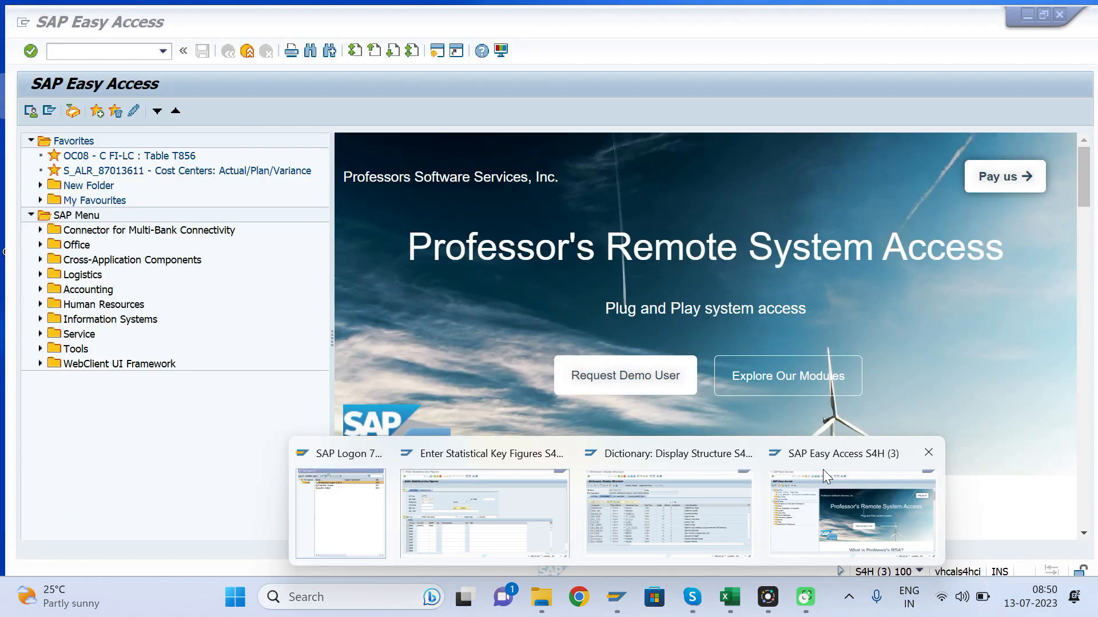
{"action": "left_click", "coordinate": [822, 469]}
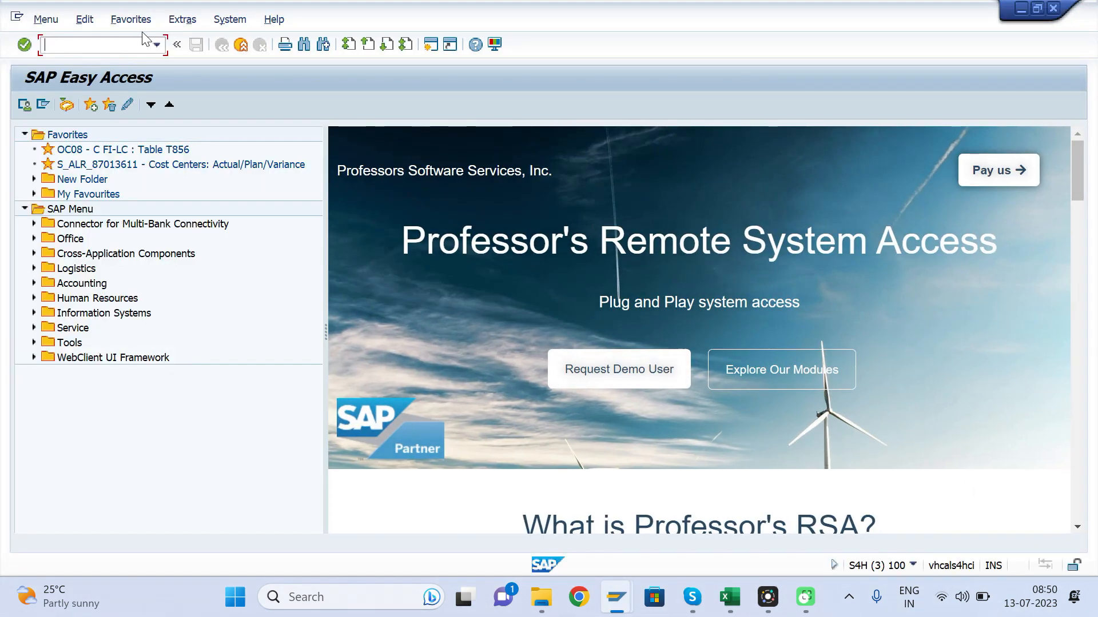
{"action": "left_click", "coordinate": [156, 45]}
{"action": "left_click", "coordinate": [101, 73]}
{"action": "key", "text": "Return"}
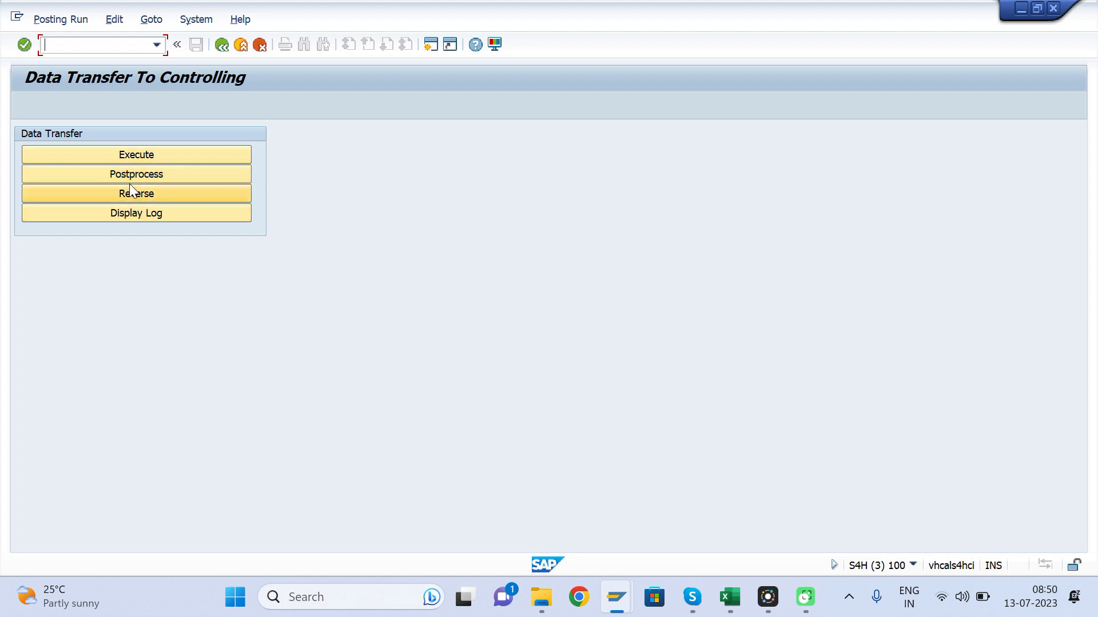
{"action": "left_click", "coordinate": [156, 156]}
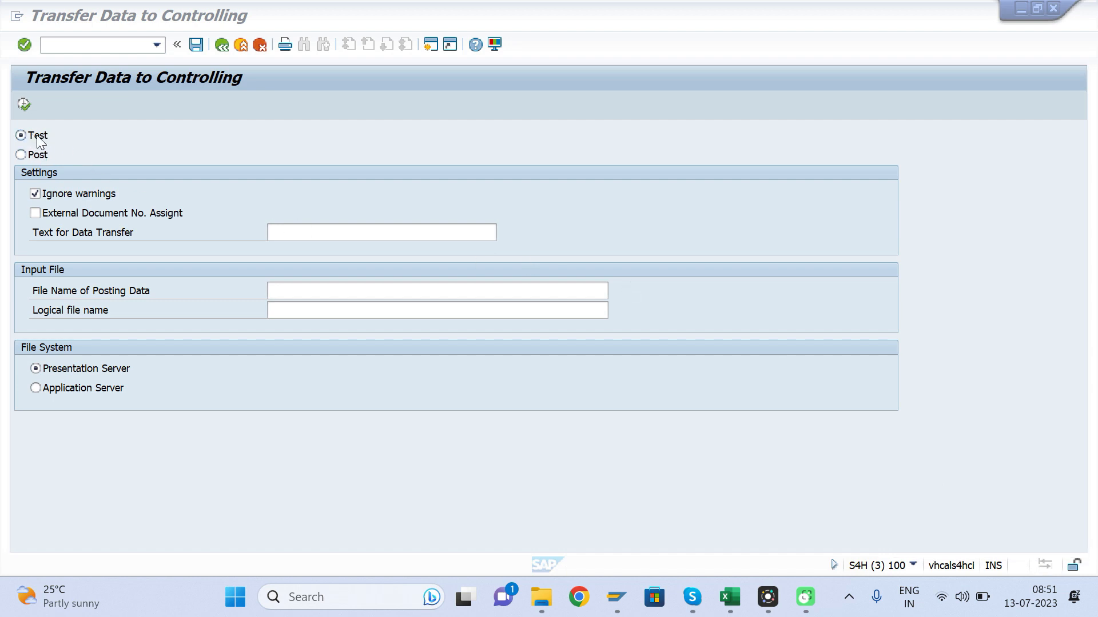
{"action": "left_click", "coordinate": [339, 235]}
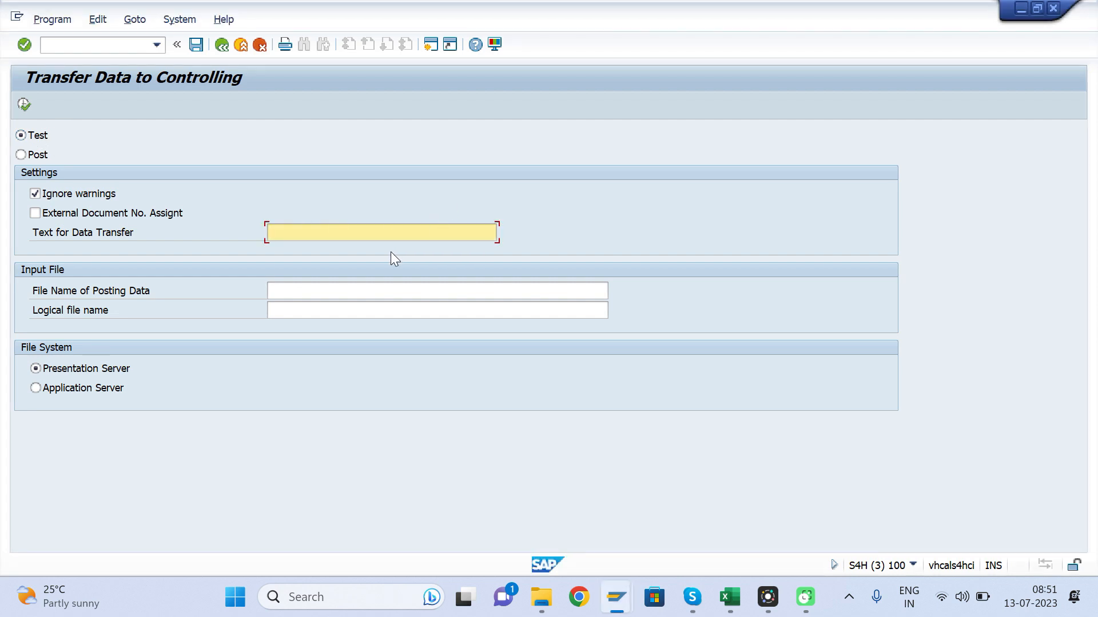
{"action": "left_click", "coordinate": [323, 290]}
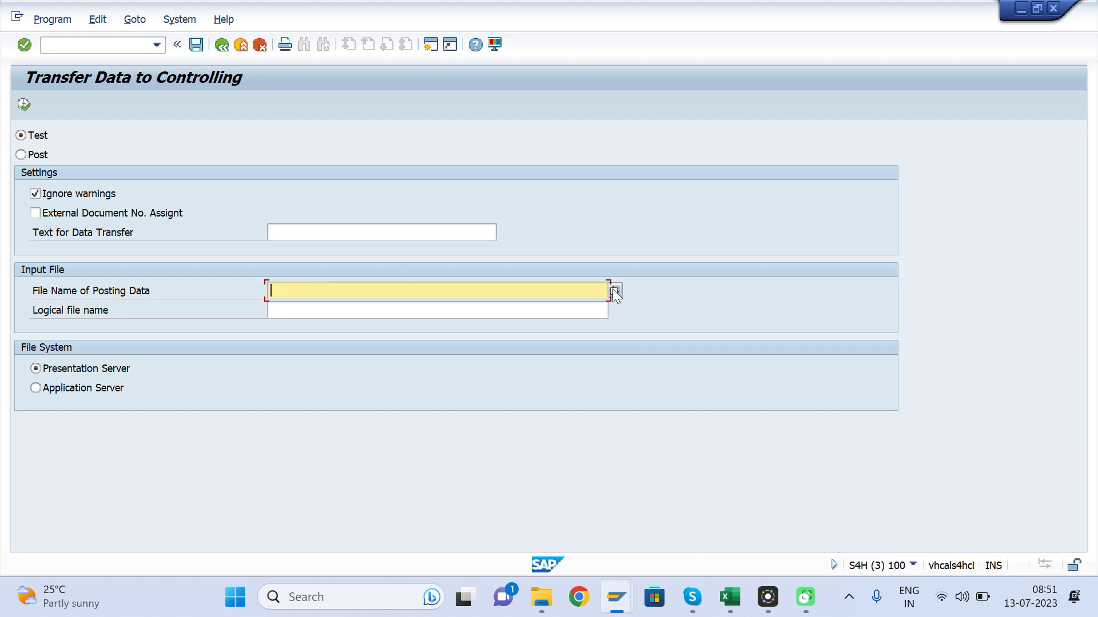
{"action": "left_click", "coordinate": [336, 239]}
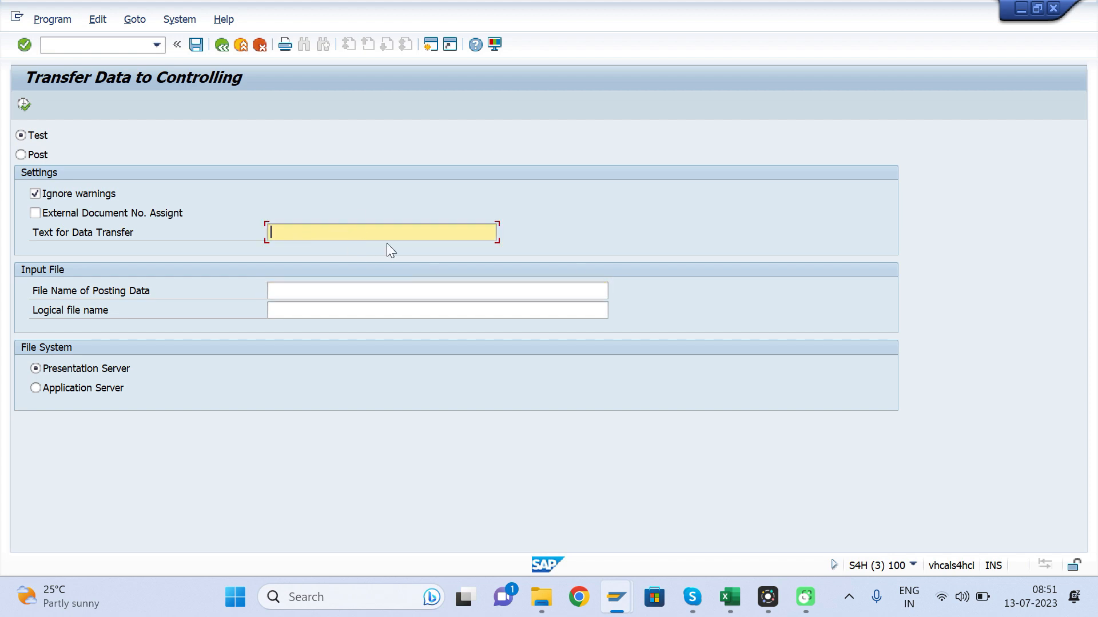
{"action": "left_click", "coordinate": [530, 285]}
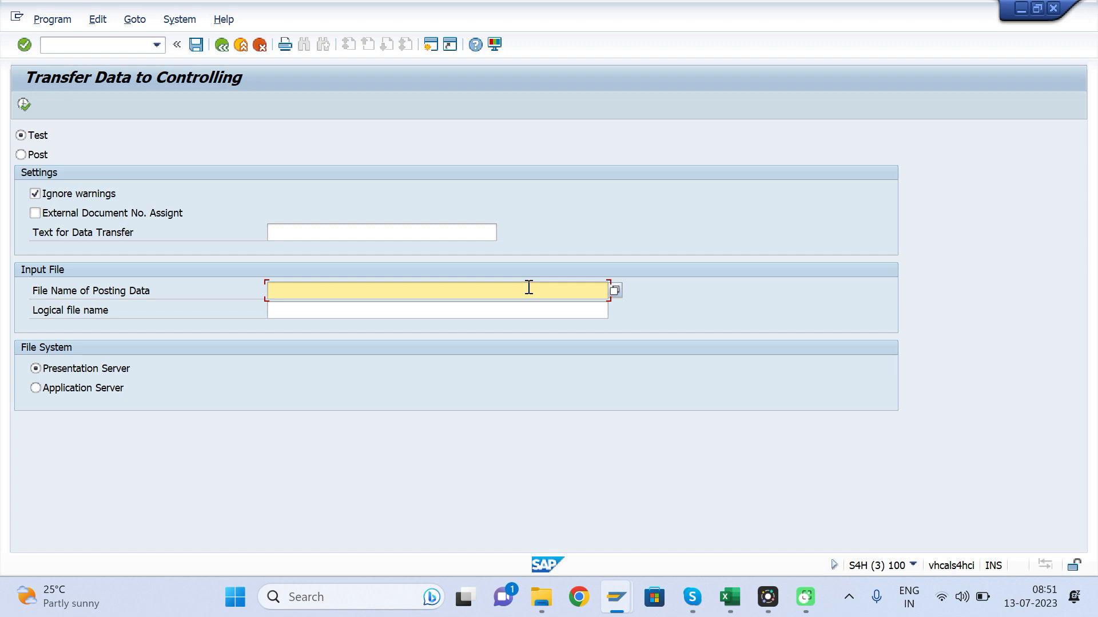
{"action": "left_click", "coordinate": [613, 292]}
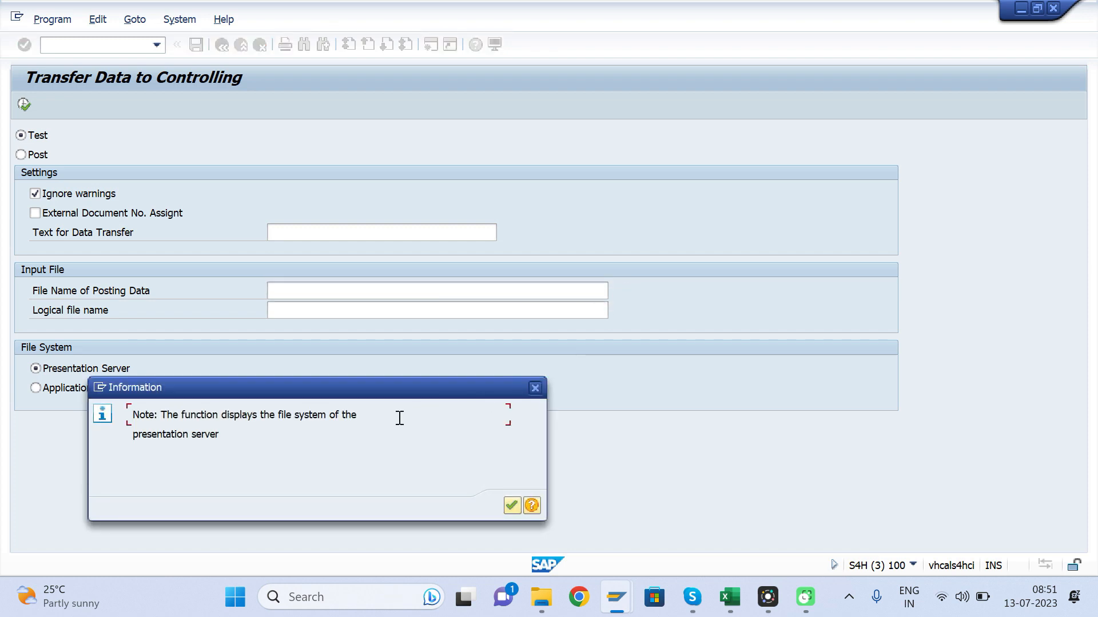
{"action": "left_click", "coordinate": [538, 384]}
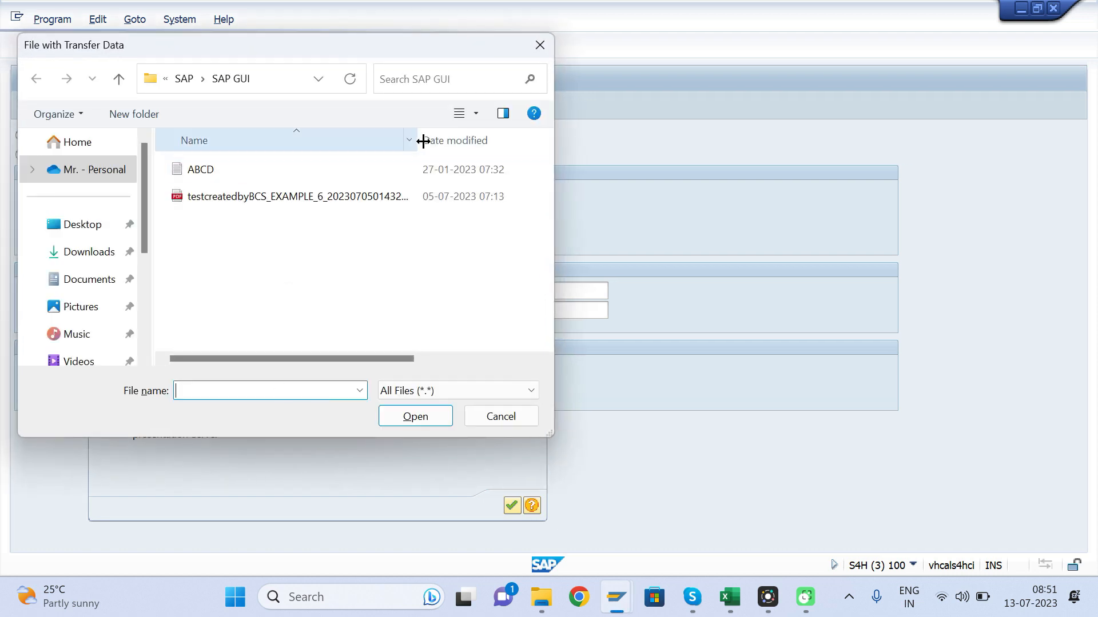
{"action": "left_click", "coordinate": [540, 45]}
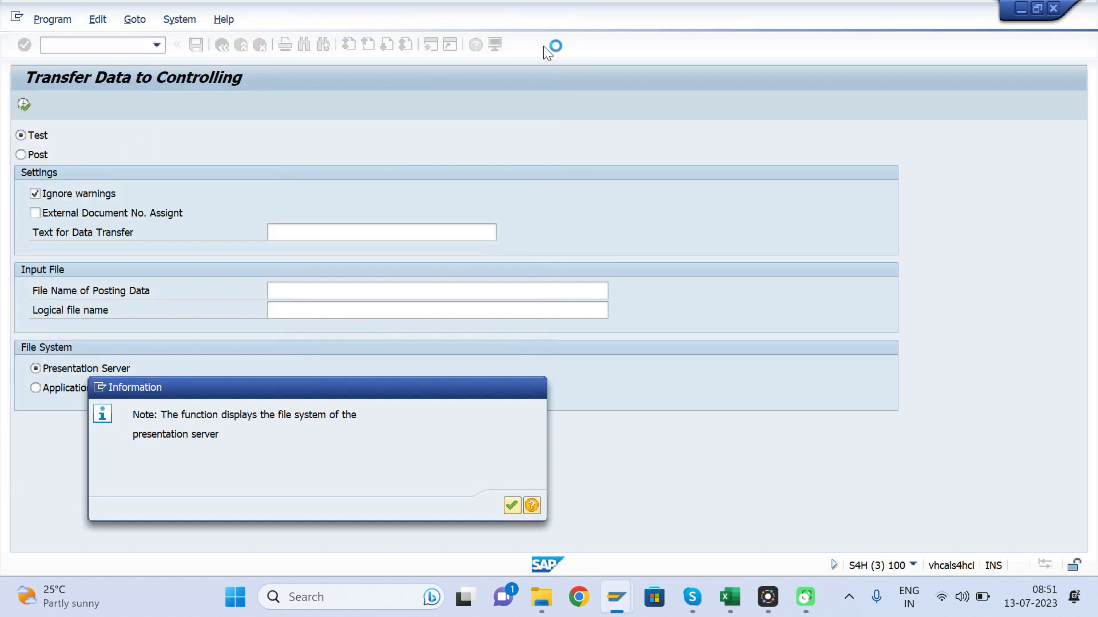
{"action": "left_click", "coordinate": [512, 505]}
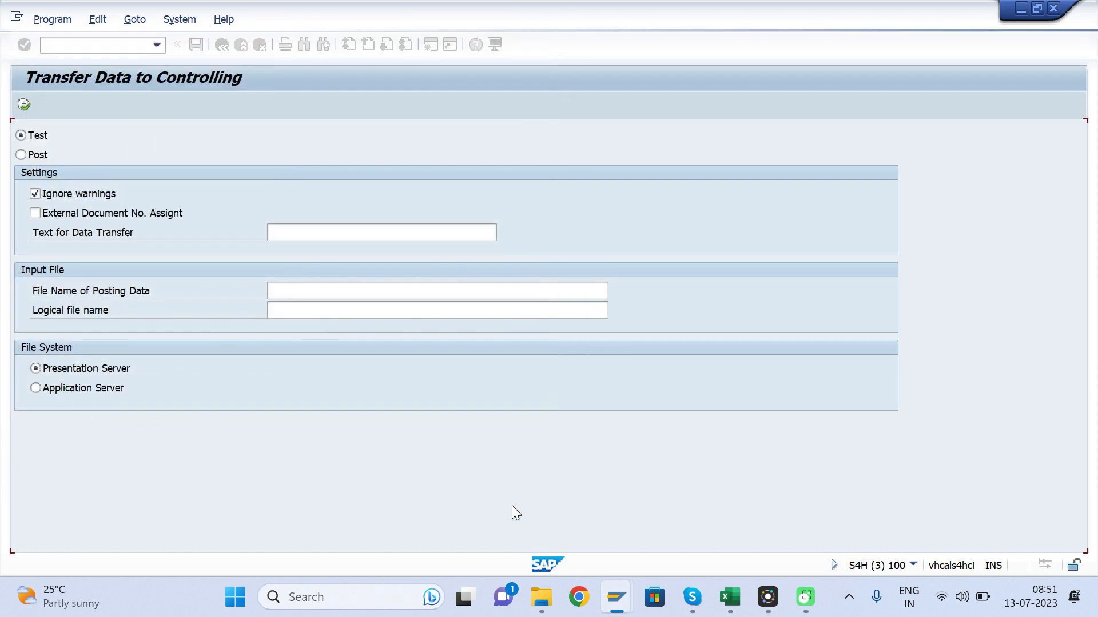
Run the transfer in test mode with Application Server as file system and the Desktop SKF text file as posting data.
{"action": "left_click", "coordinate": [35, 388]}
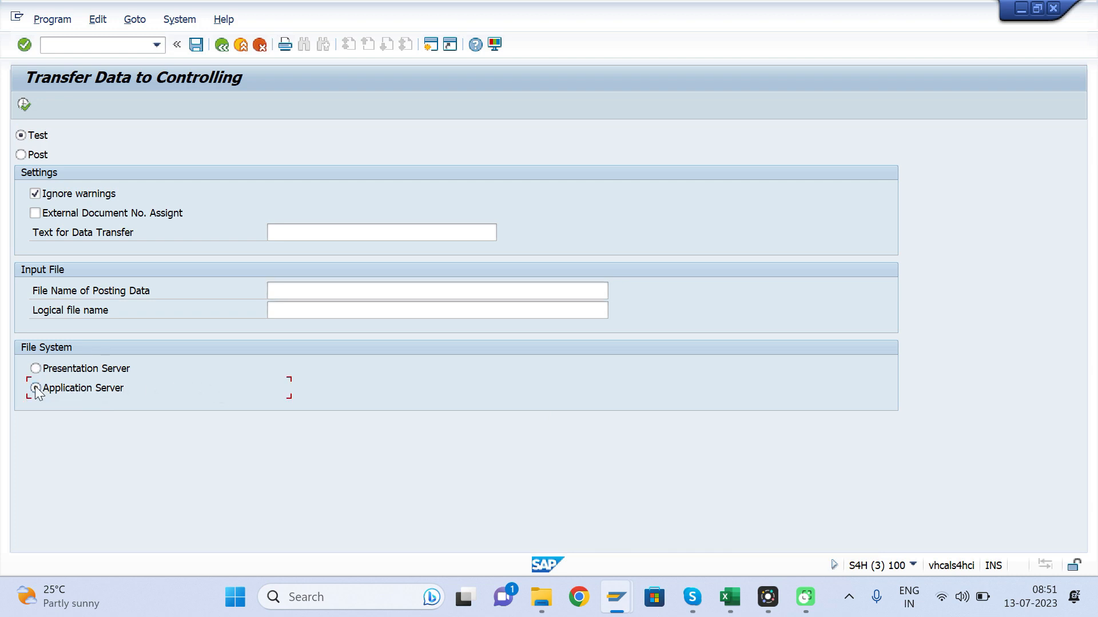
{"action": "left_click", "coordinate": [379, 293]}
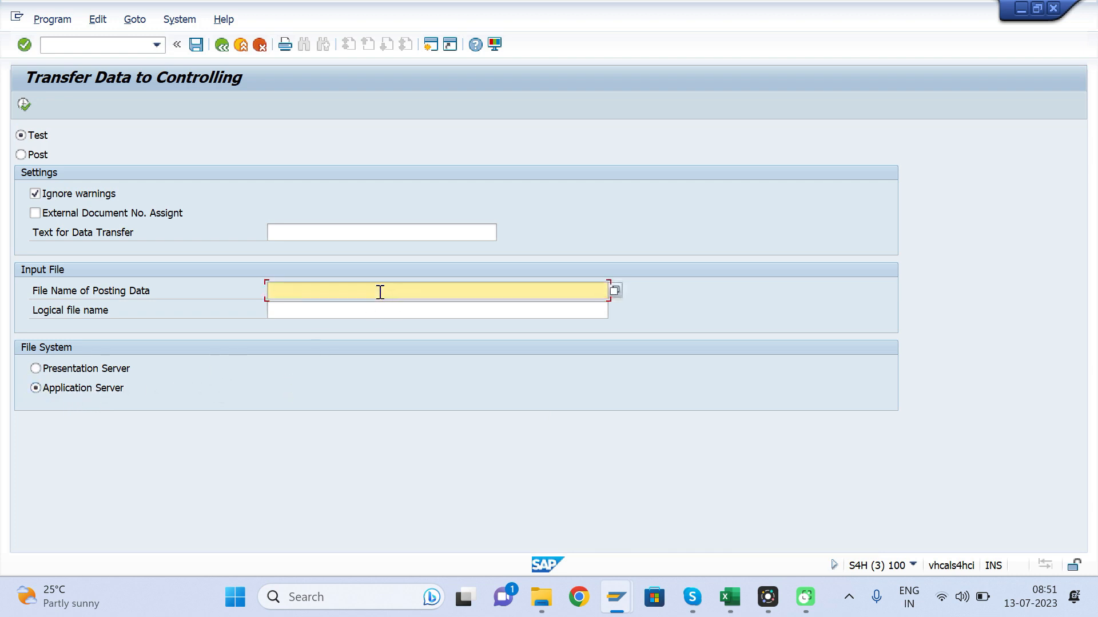
{"action": "left_click", "coordinate": [613, 294]}
{"action": "key", "text": "Return"}
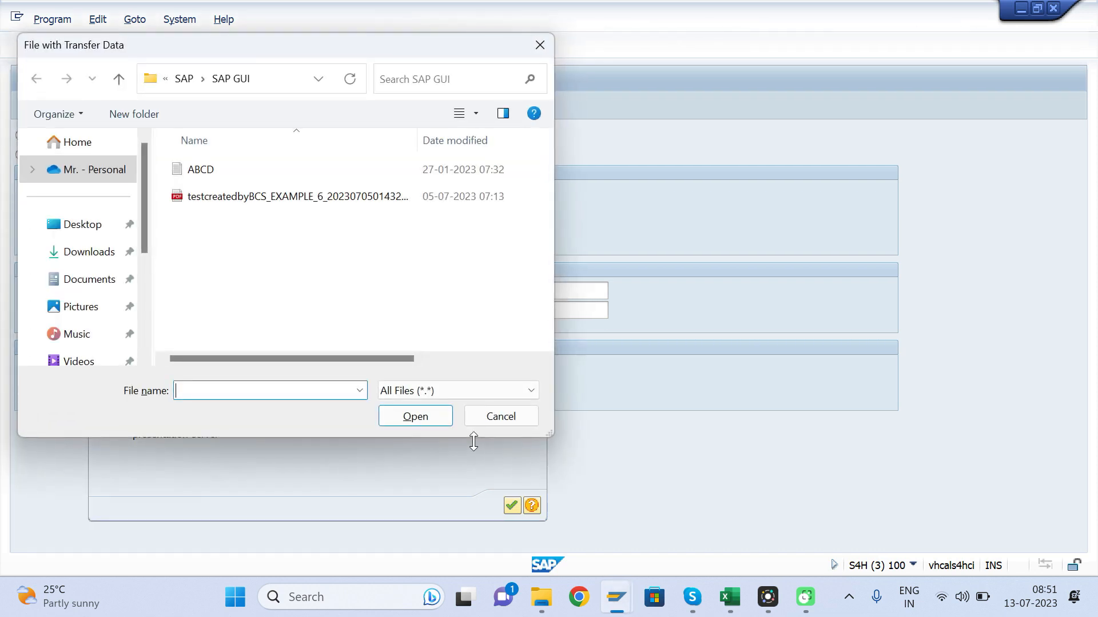
{"action": "left_click", "coordinate": [92, 232]}
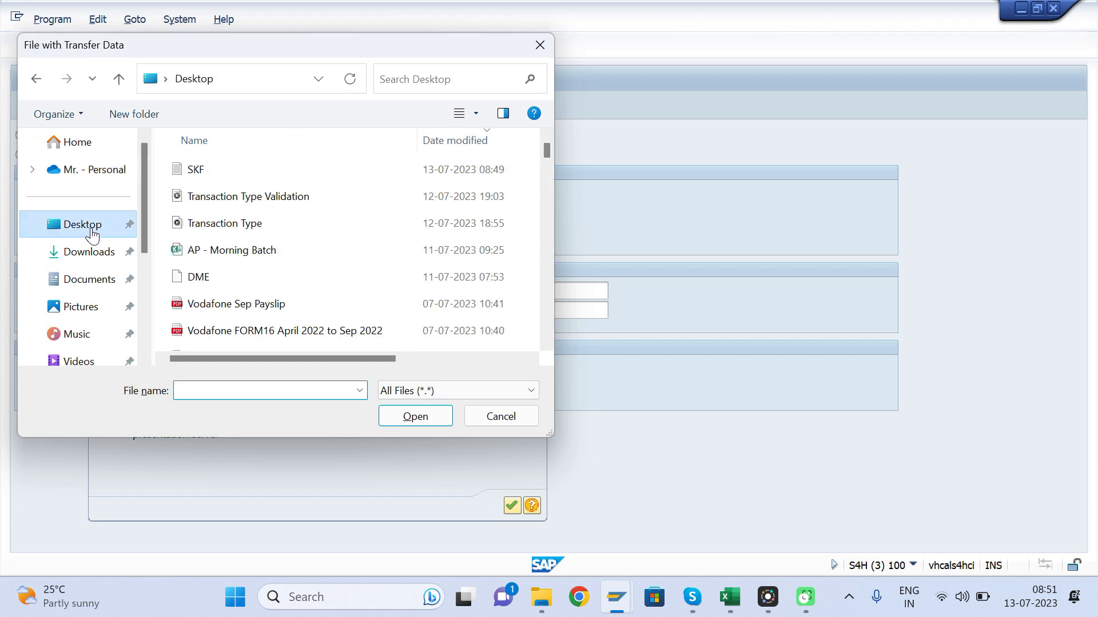
{"action": "left_click", "coordinate": [204, 164]}
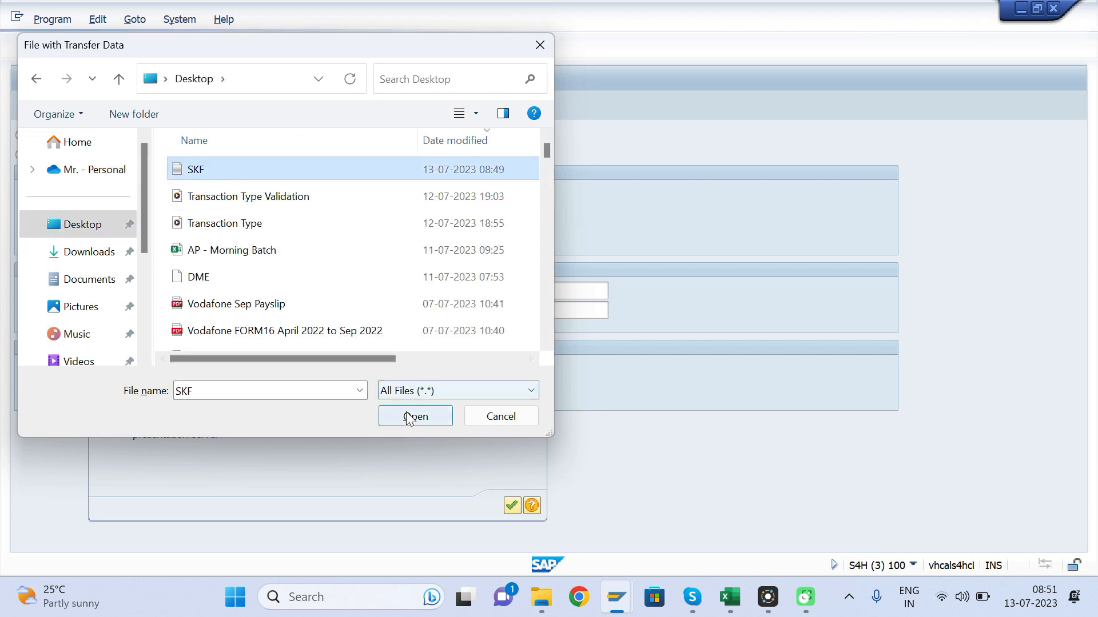
{"action": "left_click", "coordinate": [410, 417]}
{"action": "key", "text": "Return"}
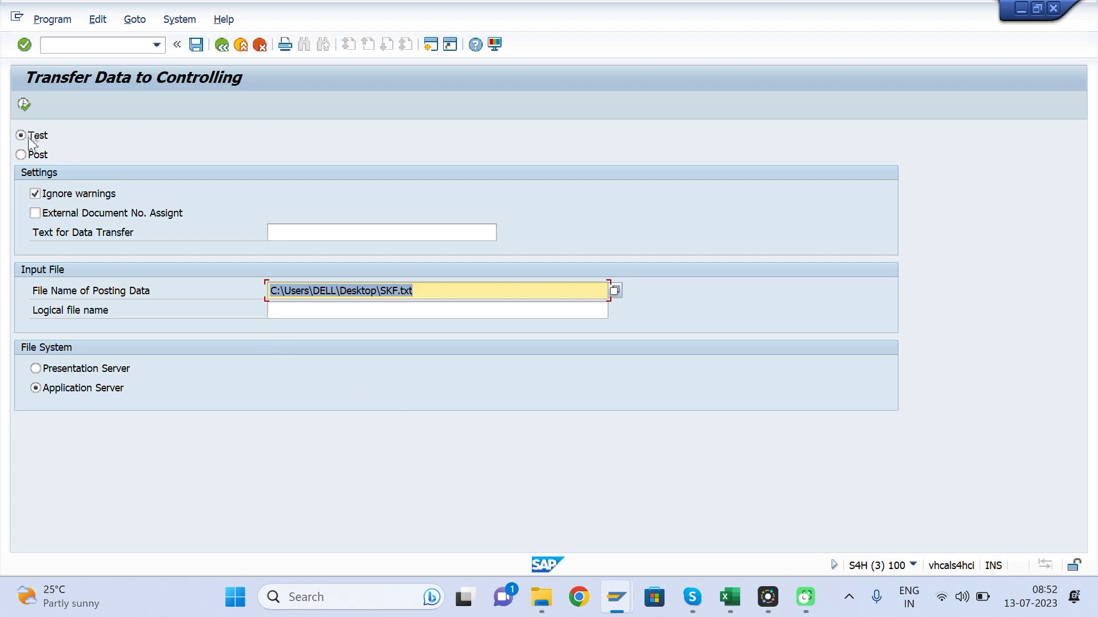
{"action": "left_click", "coordinate": [26, 105]}
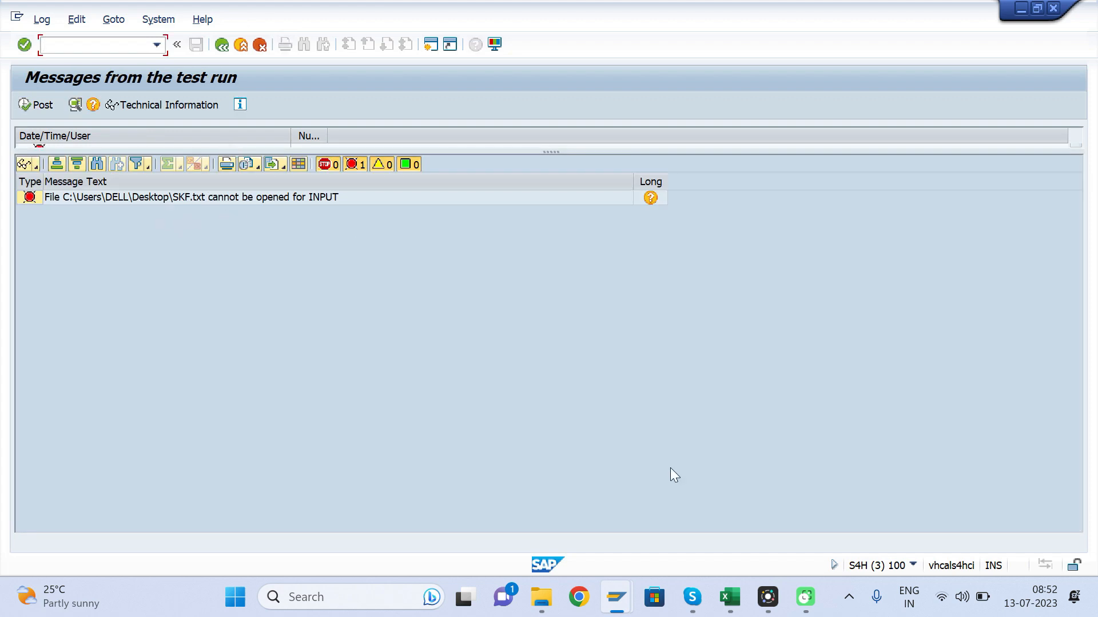
Open the SKF text file on the desktop, review its header and item data, and close it.
{"action": "mouse_move", "coordinate": [743, 598]}
{"action": "key", "text": "super+d"}
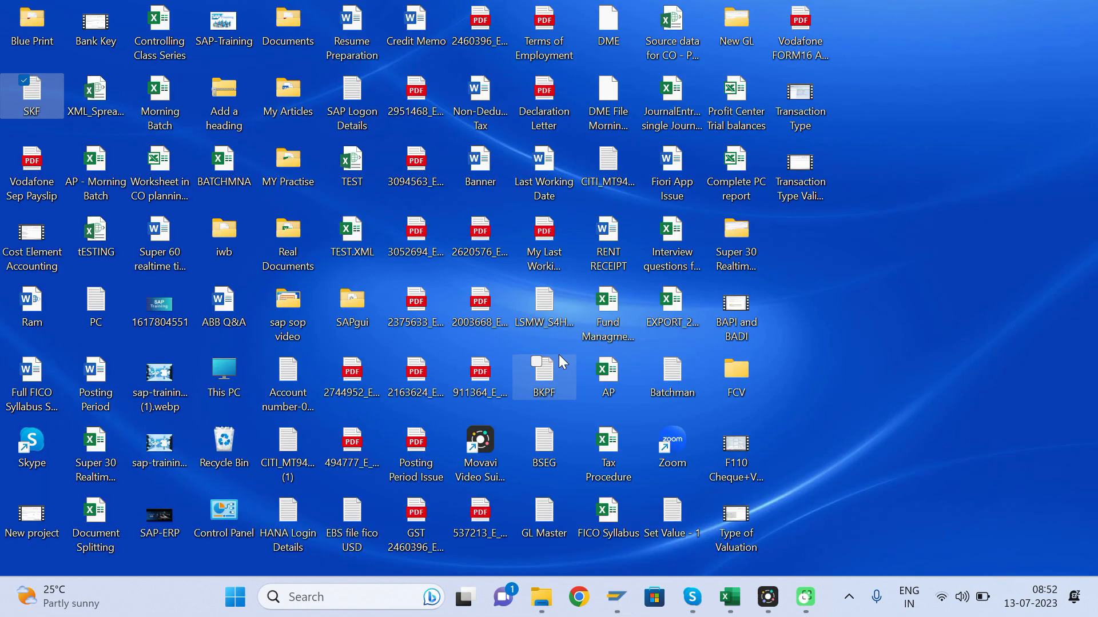
{"action": "double_click", "coordinate": [32, 94]}
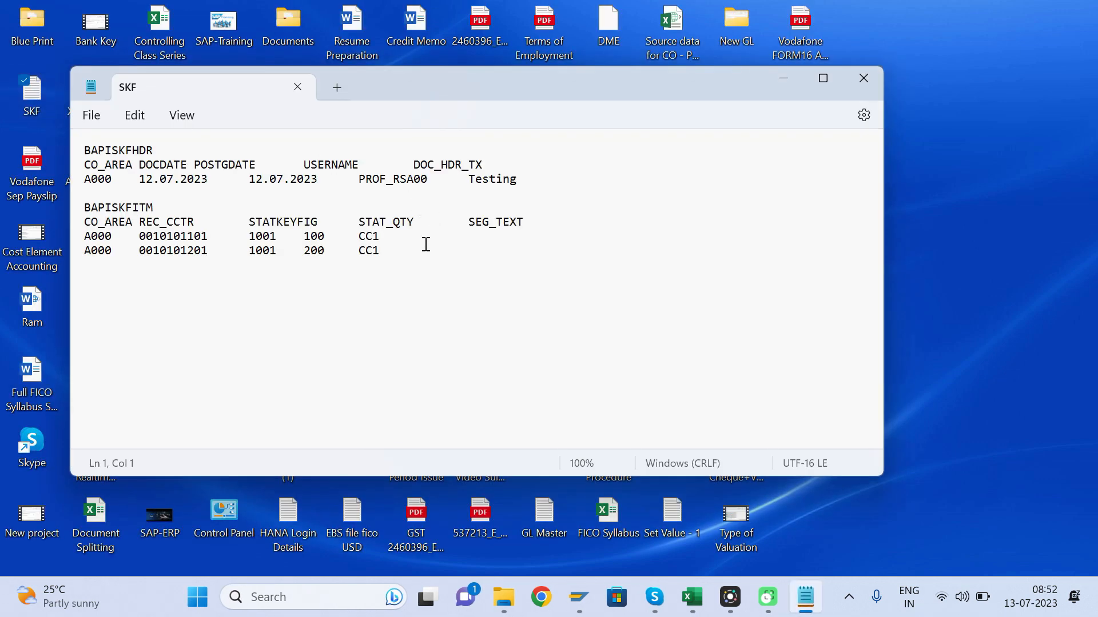
{"action": "left_click", "coordinate": [860, 77]}
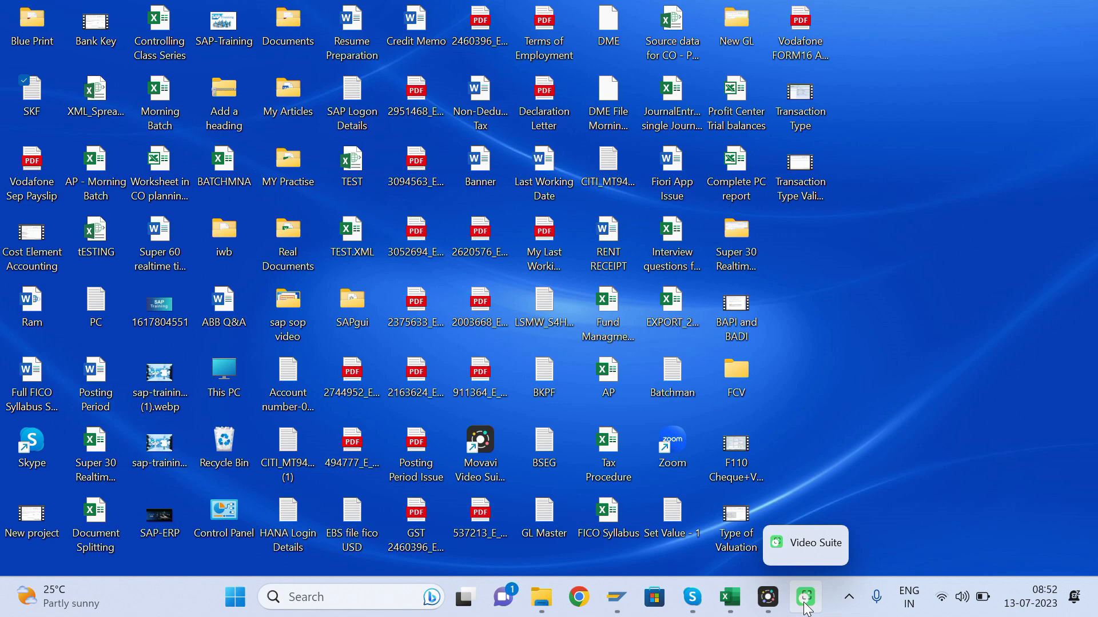
Switch to Excel, save the Book1 workbook to the Desktop folder and close it.
{"action": "mouse_move", "coordinate": [730, 598]}
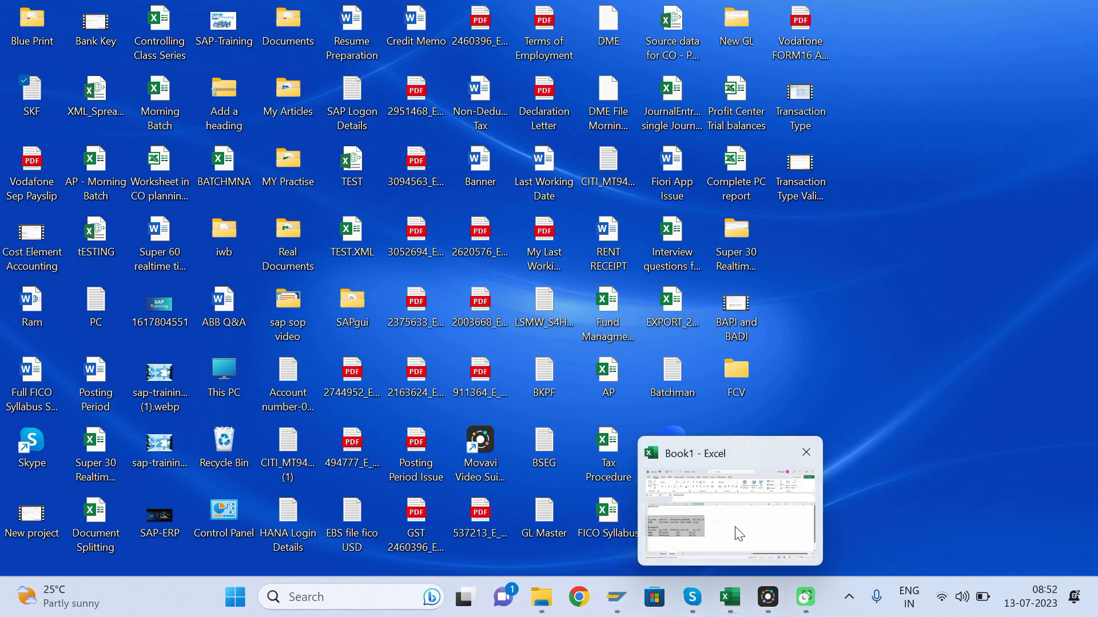
{"action": "left_click", "coordinate": [720, 489]}
{"action": "left_click", "coordinate": [576, 390]}
{"action": "key", "text": "Escape"}
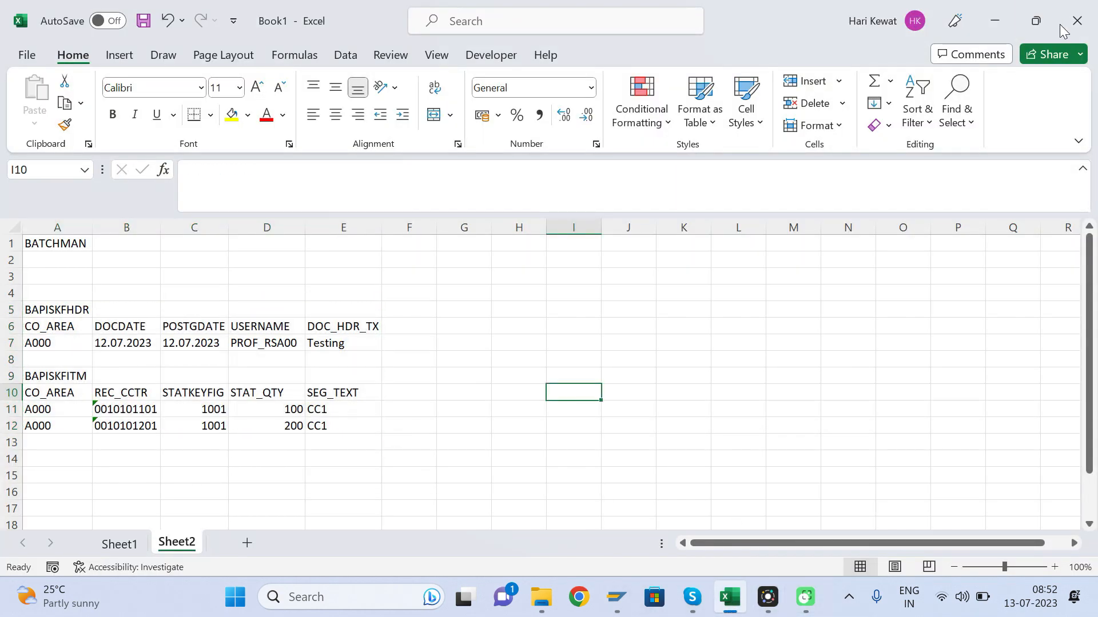
{"action": "left_click", "coordinate": [496, 309]}
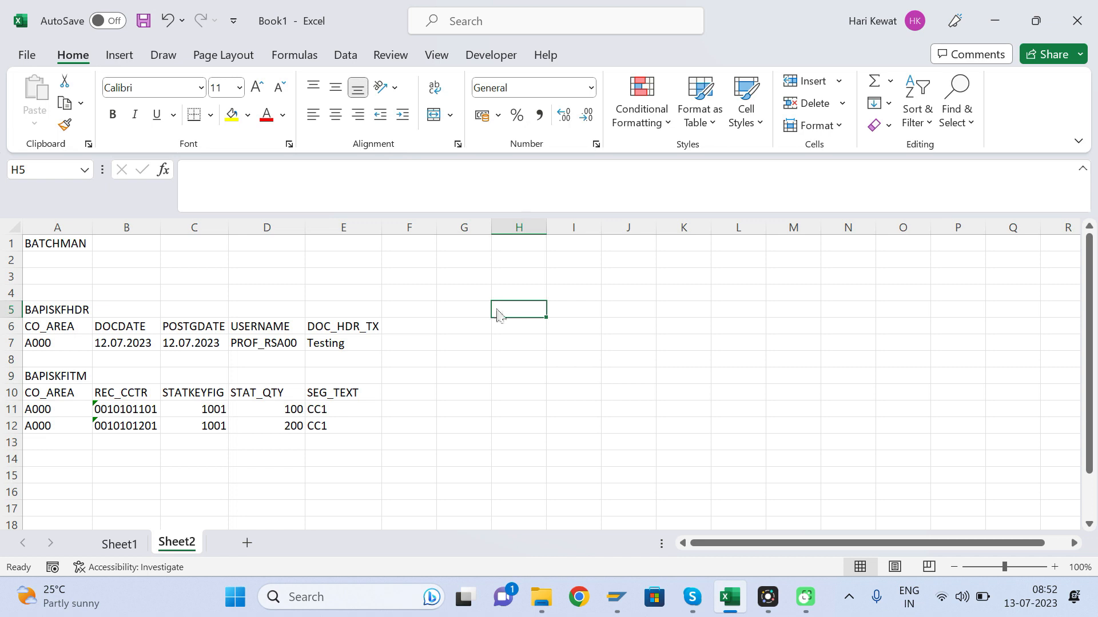
{"action": "key", "text": "ctrl+s"}
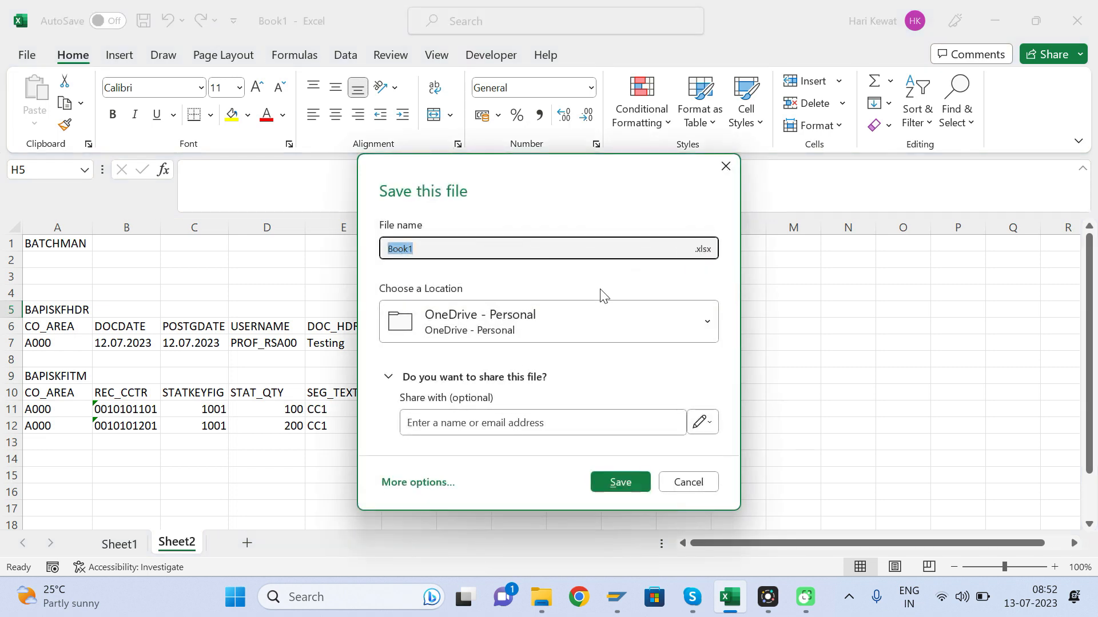
{"action": "left_click", "coordinate": [510, 322]}
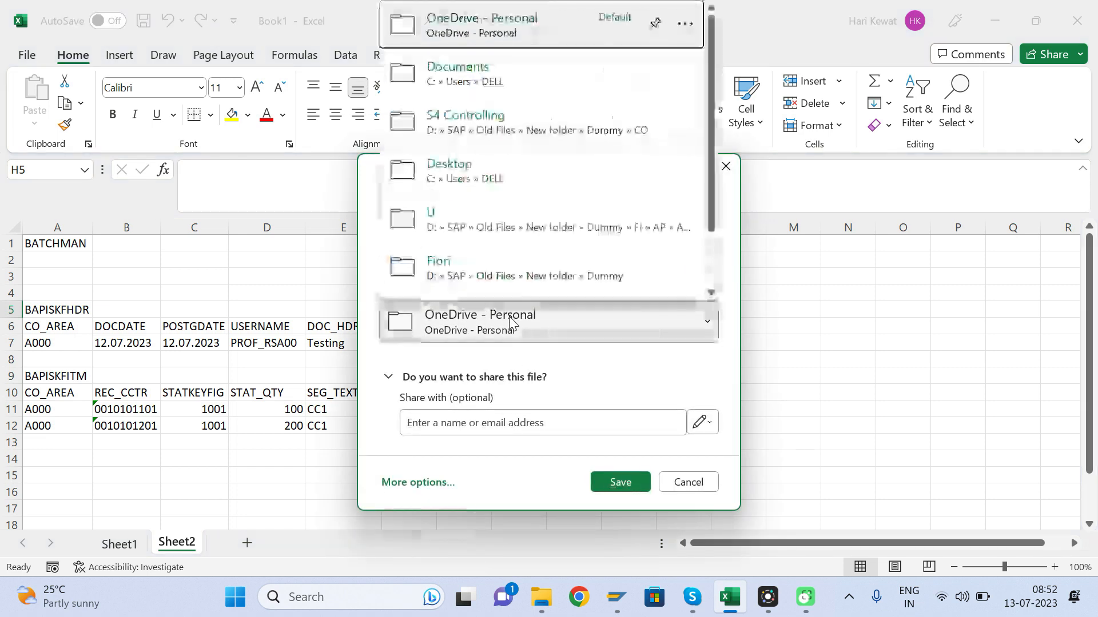
{"action": "left_click", "coordinate": [467, 166]}
{"action": "left_click", "coordinate": [608, 476]}
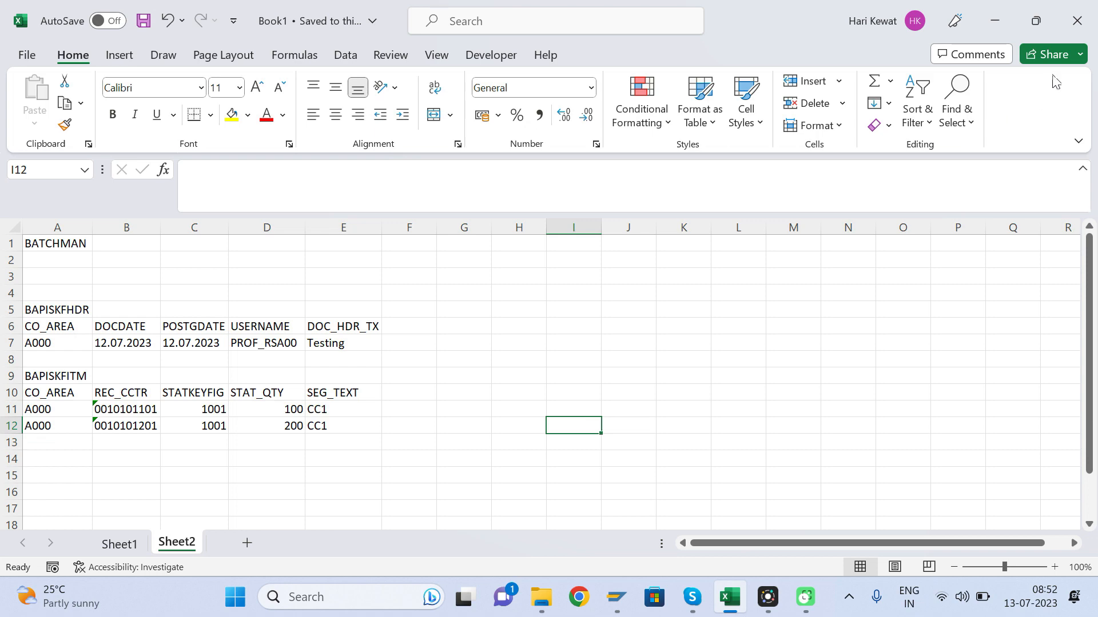
{"action": "left_click", "coordinate": [1086, 23]}
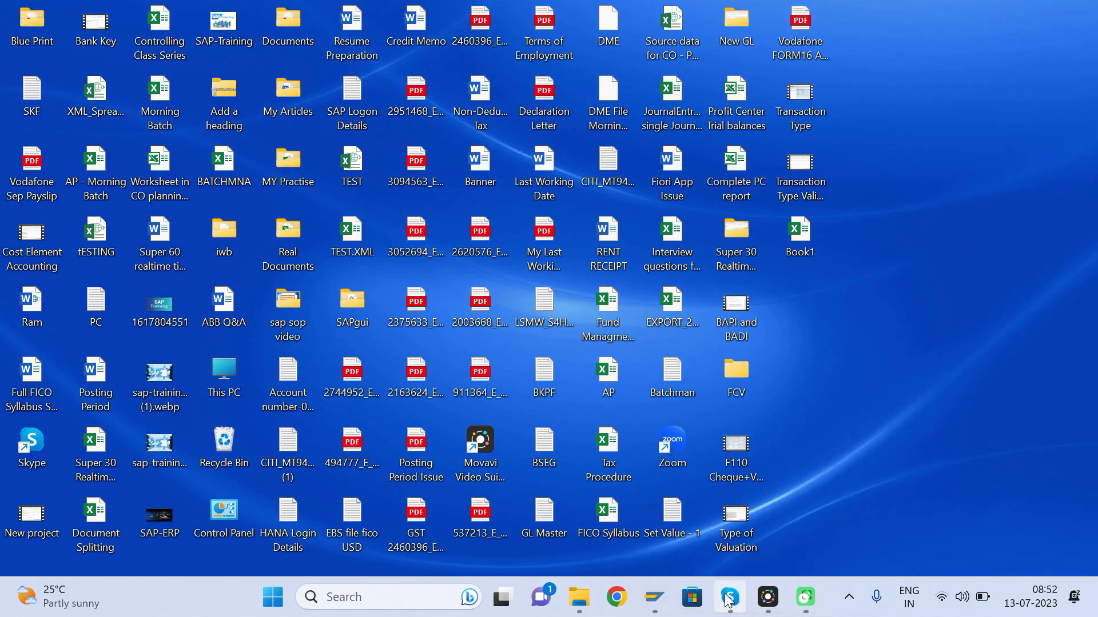
Switch to SAP, rerun the test transfer with the SKF file, read the message's long text and return to the selection screen.
{"action": "mouse_move", "coordinate": [654, 599]}
{"action": "left_click", "coordinate": [840, 508]}
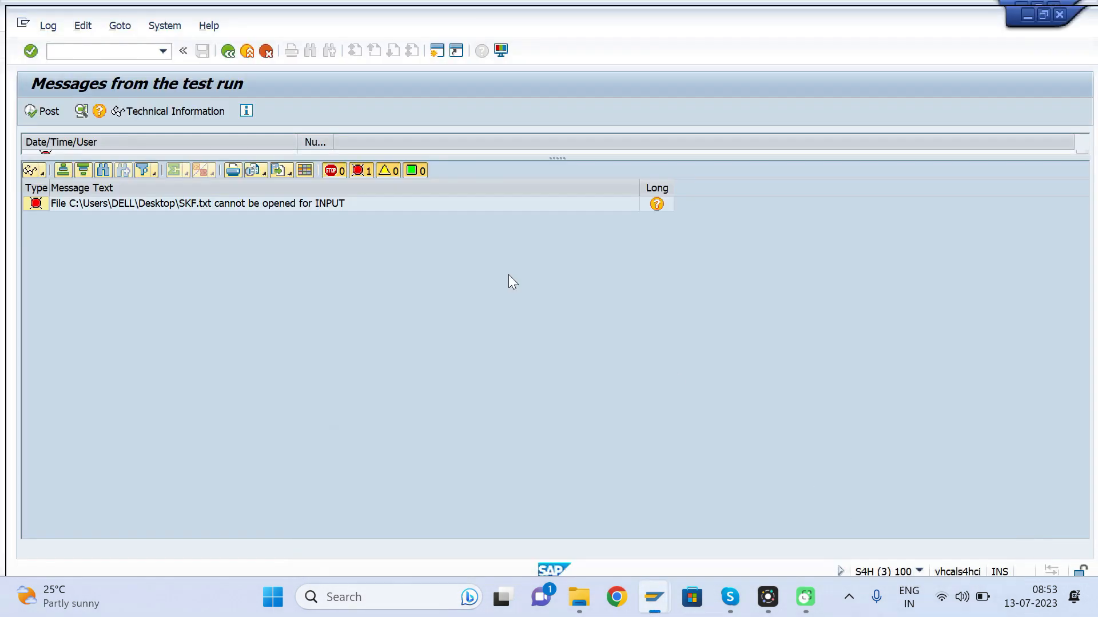
{"action": "left_click", "coordinate": [220, 45]}
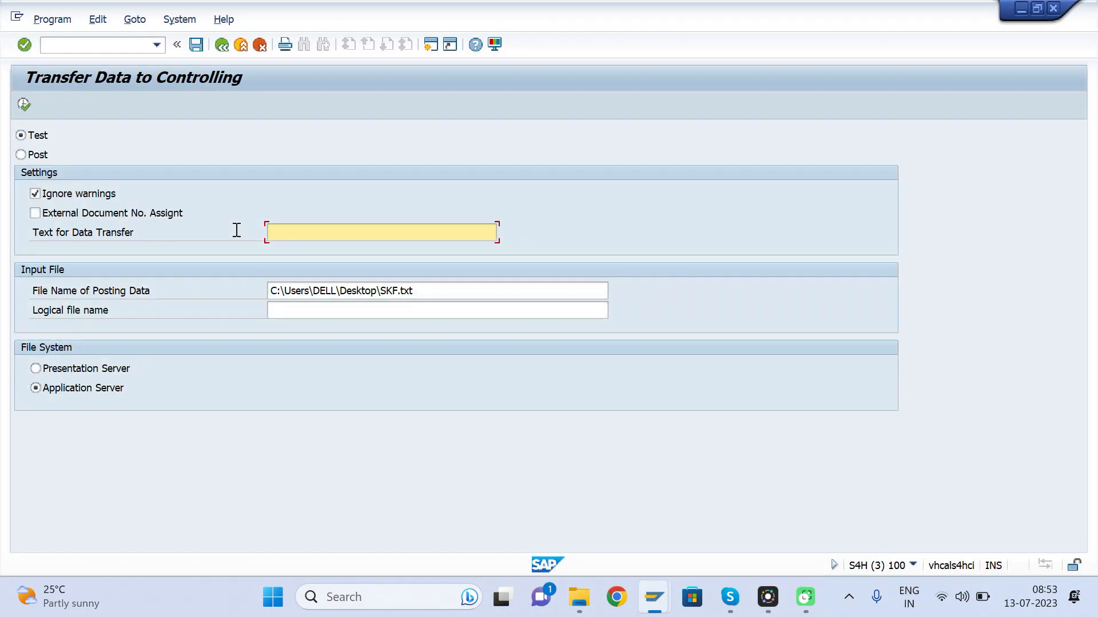
{"action": "left_click", "coordinate": [28, 110]}
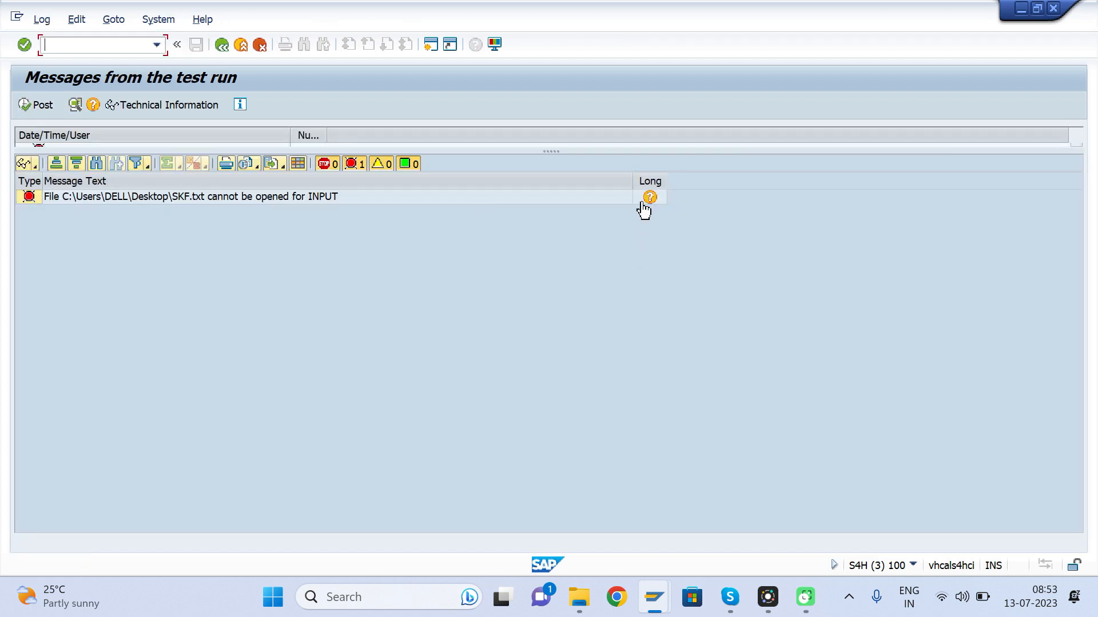
{"action": "left_click", "coordinate": [650, 197]}
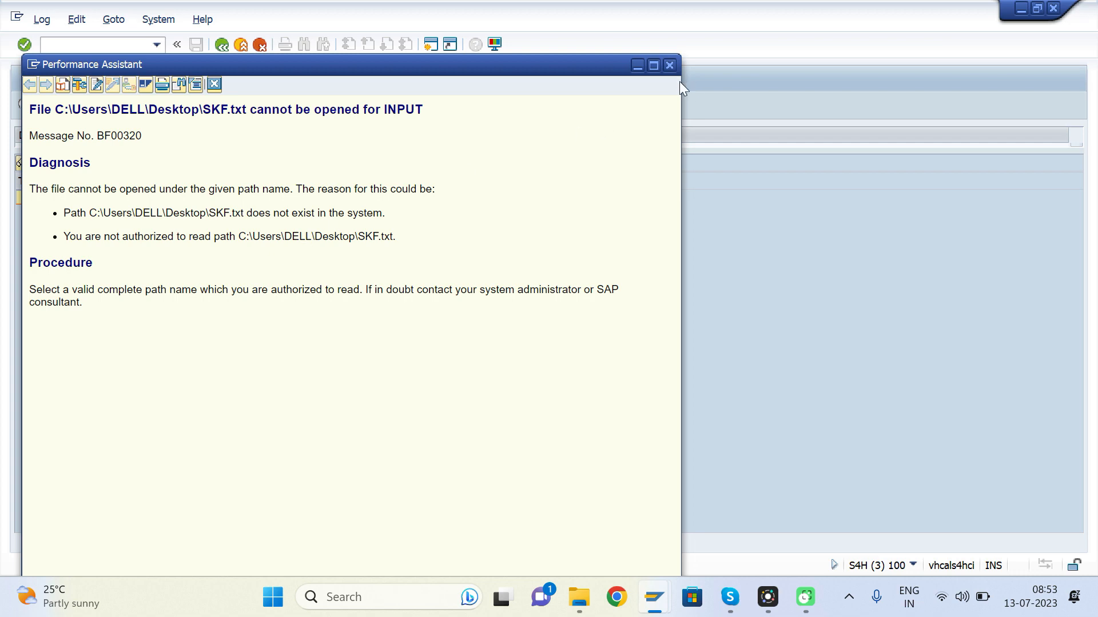
{"action": "left_click", "coordinate": [670, 64]}
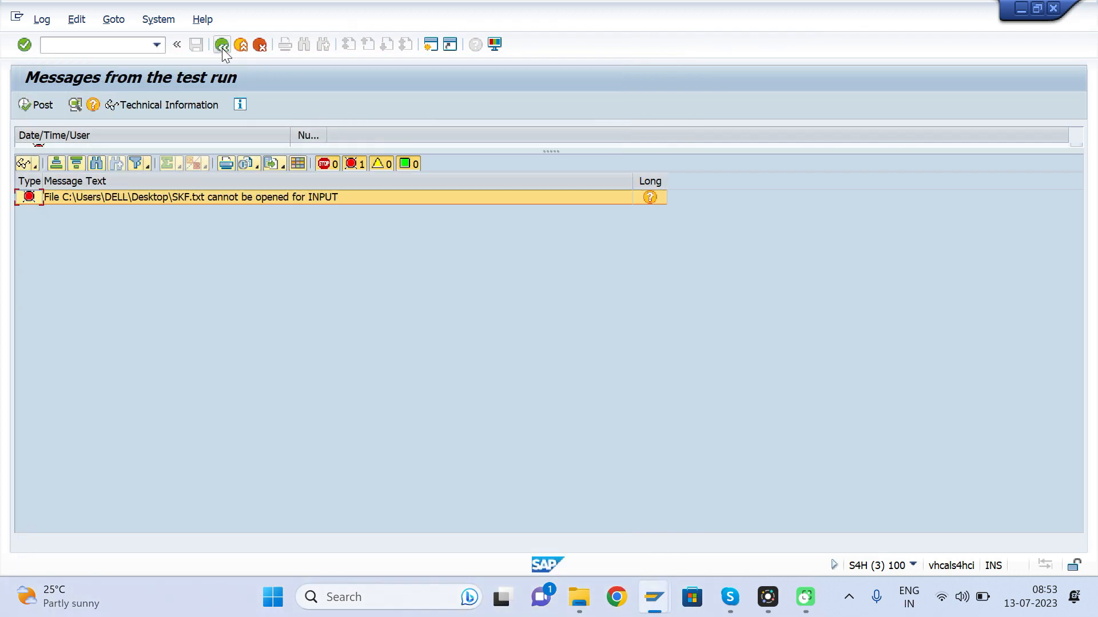
{"action": "left_click", "coordinate": [222, 45]}
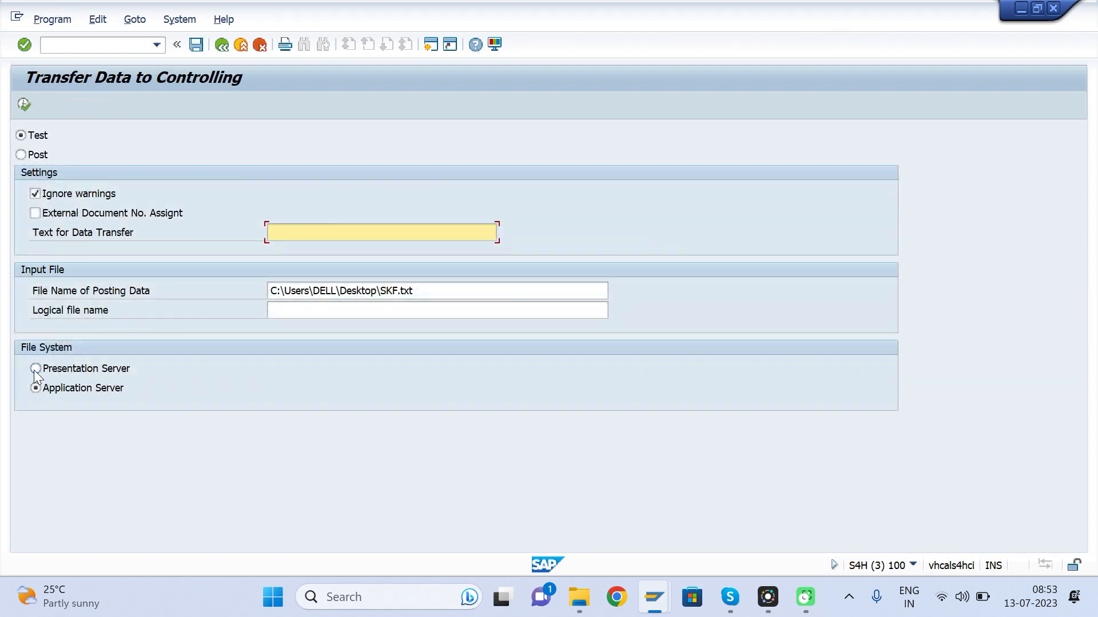
Run the test transfer with Presentation Server as the file system, allowing access to SKF.txt and remembering that decision.
{"action": "left_click", "coordinate": [35, 369]}
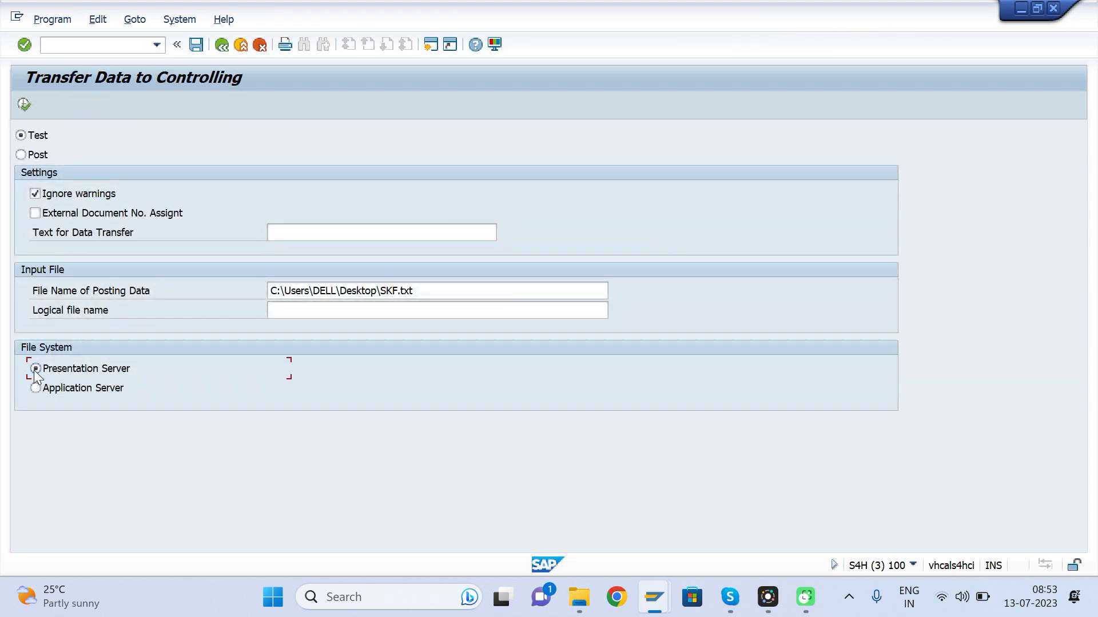
{"action": "left_click", "coordinate": [25, 107]}
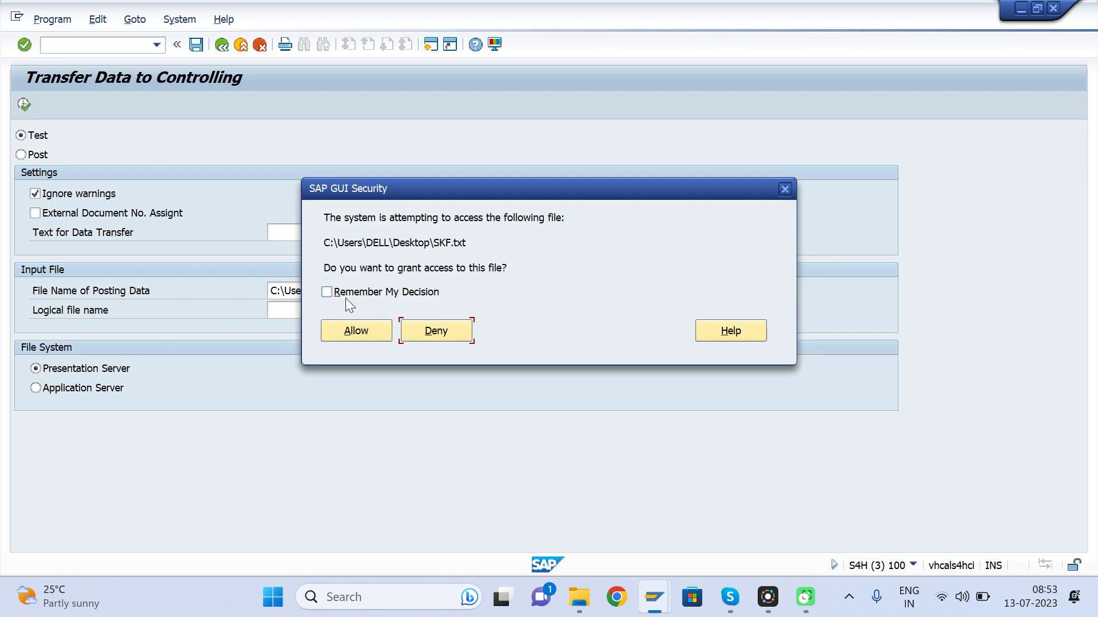
{"action": "left_click", "coordinate": [327, 293]}
{"action": "left_click", "coordinate": [353, 333]}
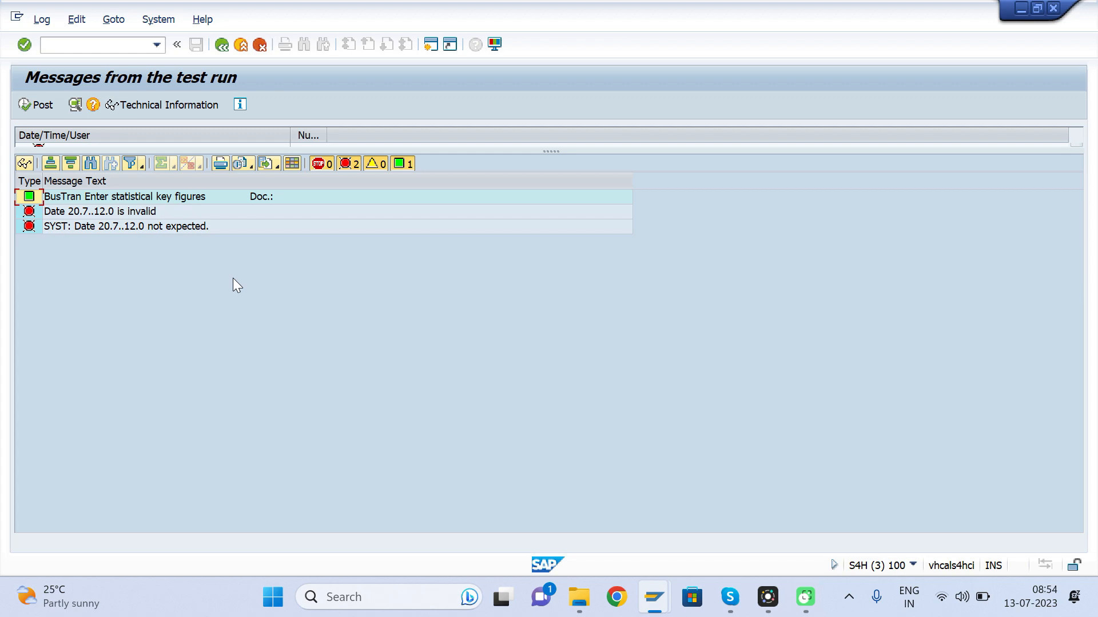
Open the SKF text file on the desktop, check the dates in its header data, and close it.
{"action": "key", "text": "super+d"}
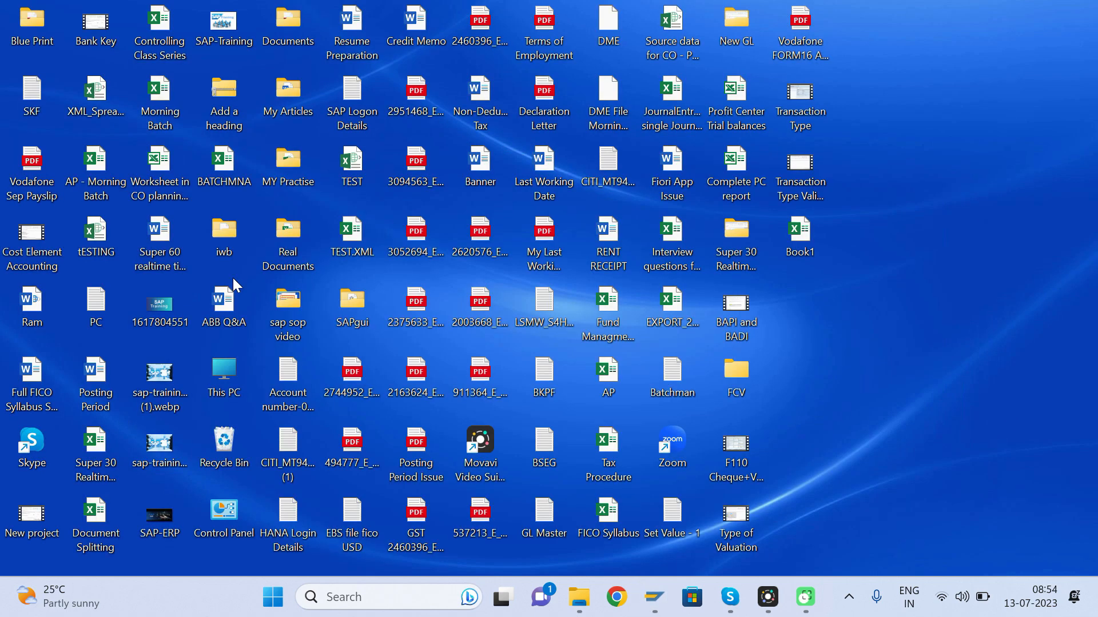
{"action": "double_click", "coordinate": [36, 100]}
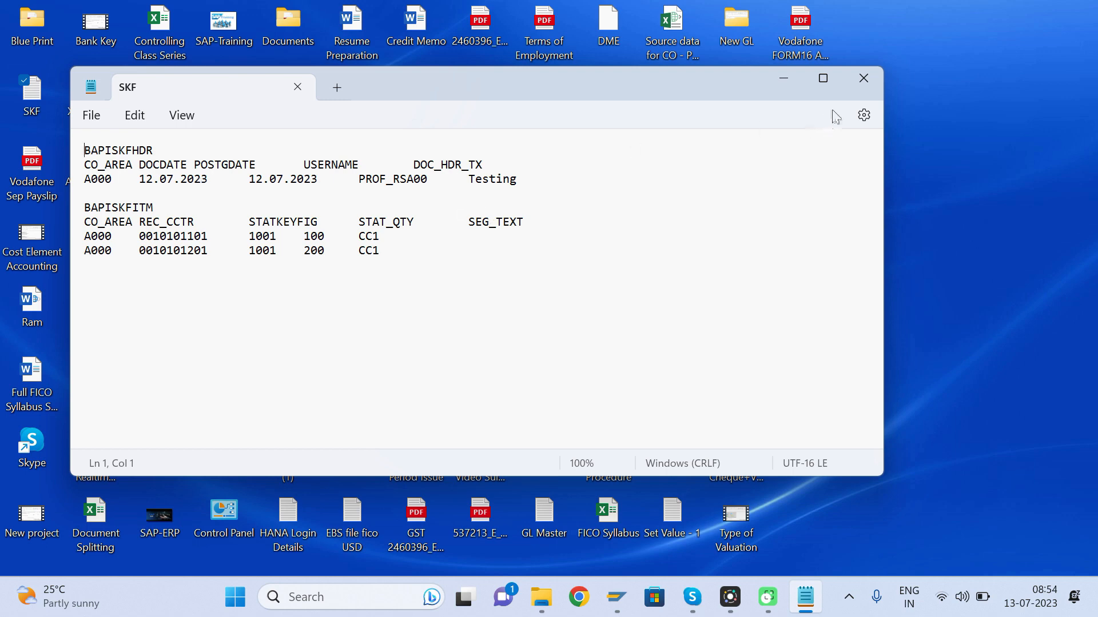
{"action": "left_click", "coordinate": [864, 77]}
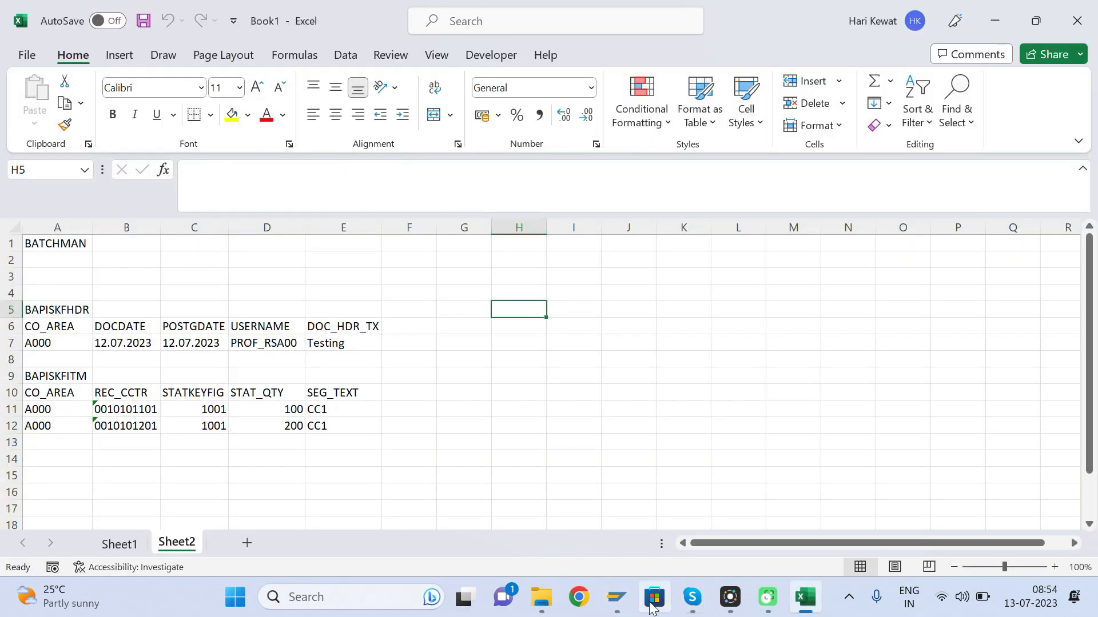
Switch to SAP and examine the two date error messages from the test run.
{"action": "mouse_move", "coordinate": [616, 597]}
{"action": "left_click", "coordinate": [833, 508]}
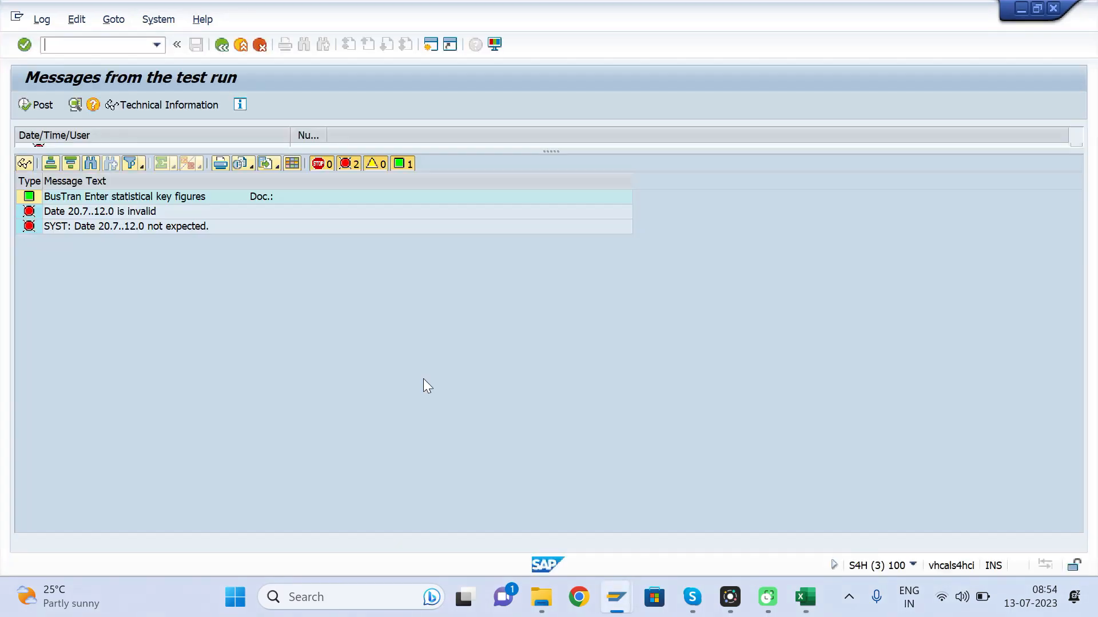
{"action": "left_click", "coordinate": [88, 211]}
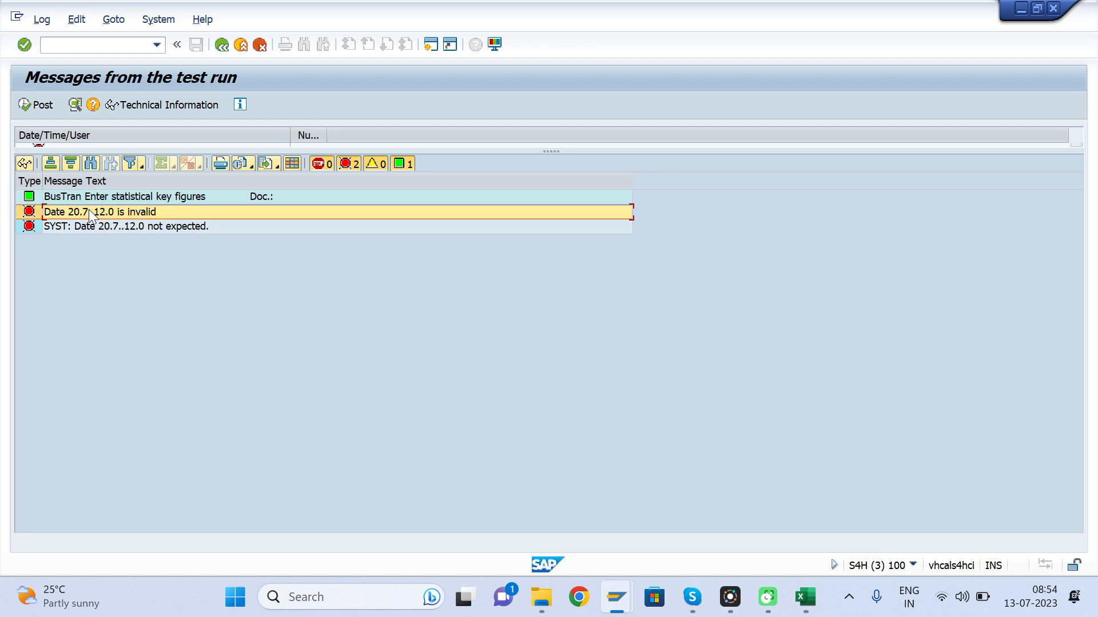
{"action": "left_click", "coordinate": [111, 228]}
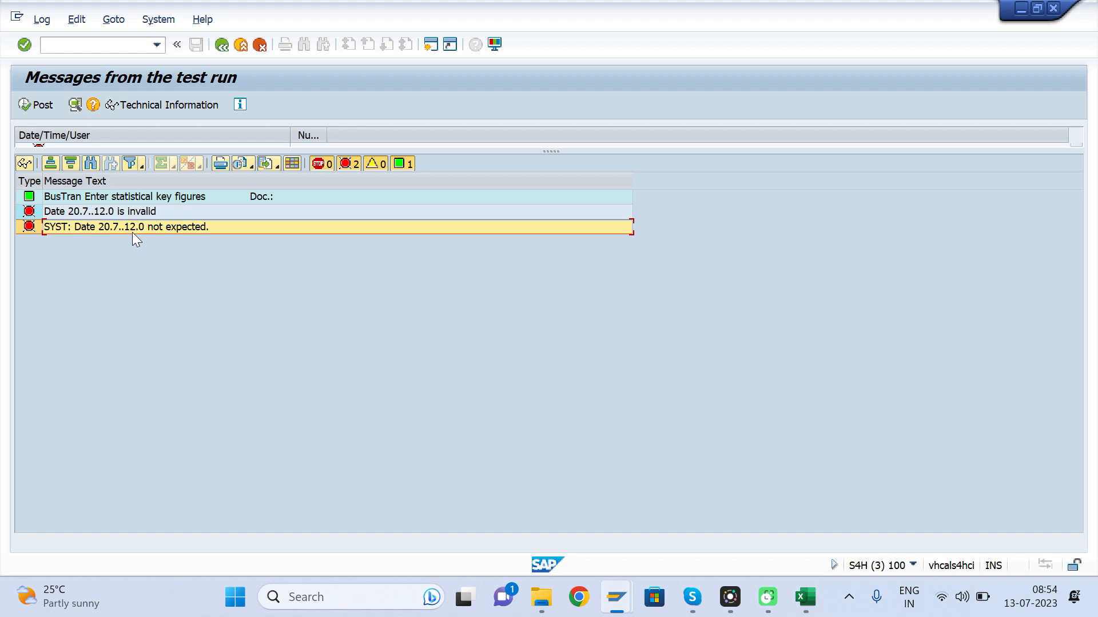
Open the own user data in SAP and check the default date format against the header dates in the Excel sheet.
{"action": "left_click", "coordinate": [158, 19]}
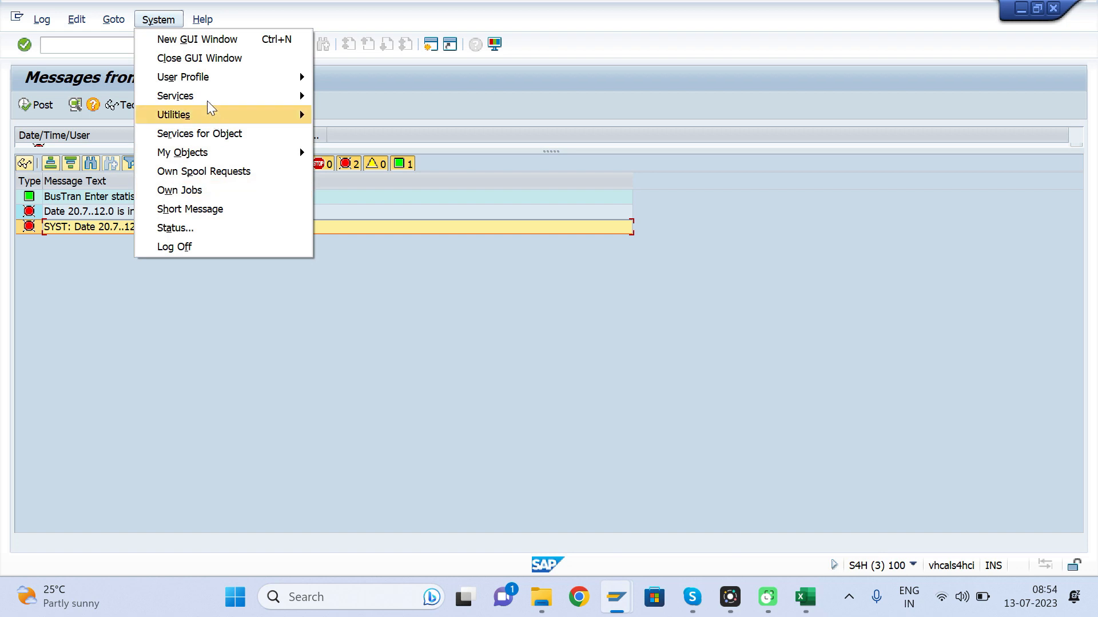
{"action": "mouse_move", "coordinate": [206, 80]}
{"action": "left_click", "coordinate": [360, 134]}
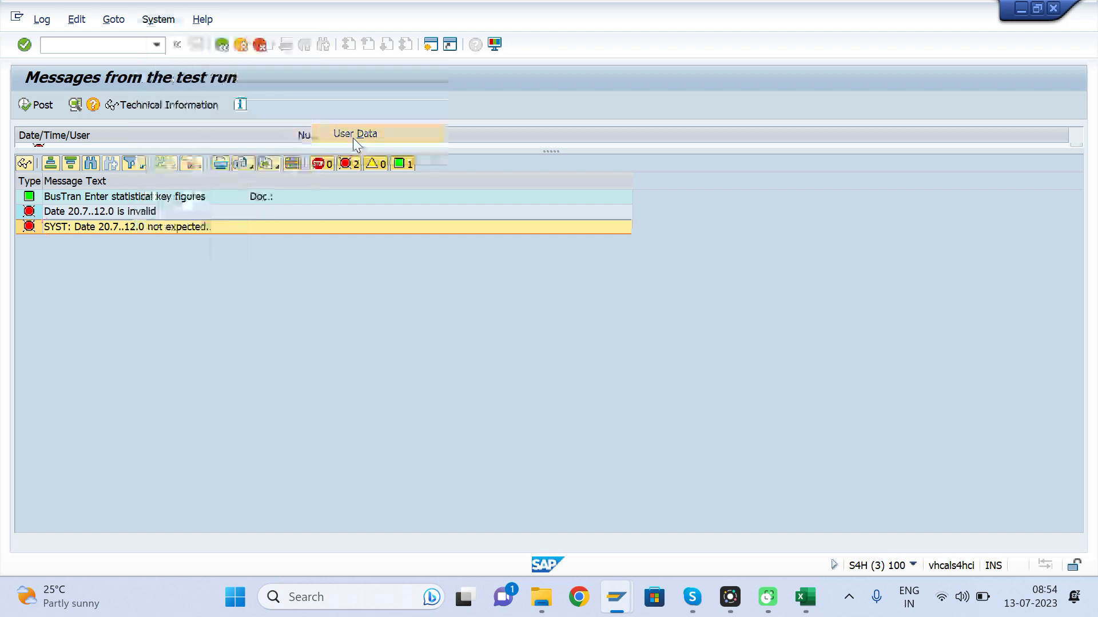
{"action": "mouse_move", "coordinate": [802, 600]}
{"action": "left_click", "coordinate": [811, 543]}
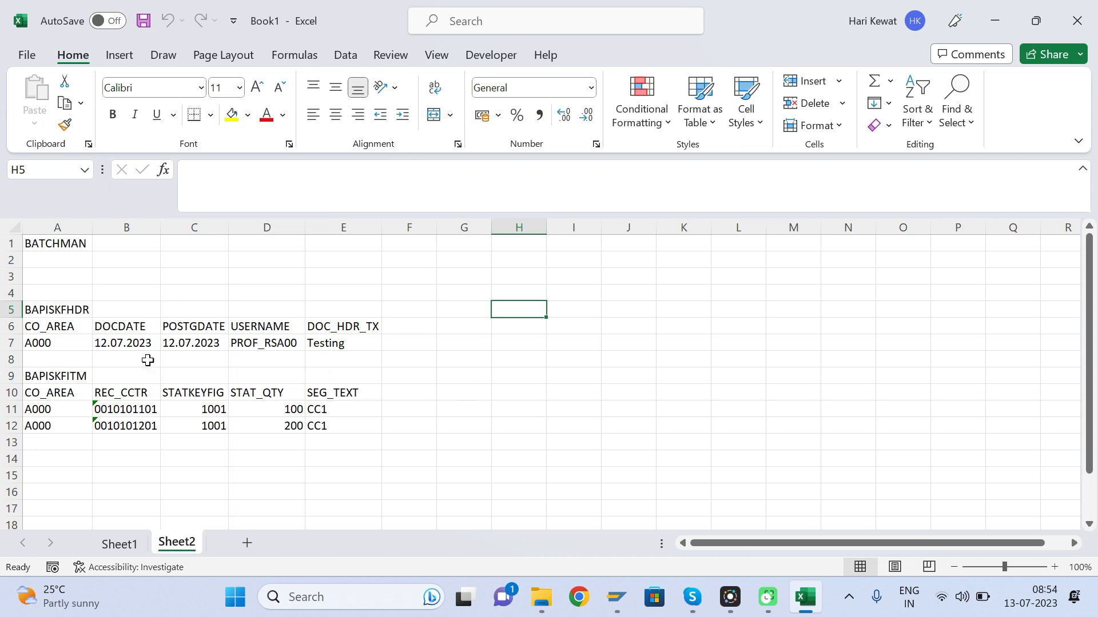
{"action": "key", "text": "alt+Tab"}
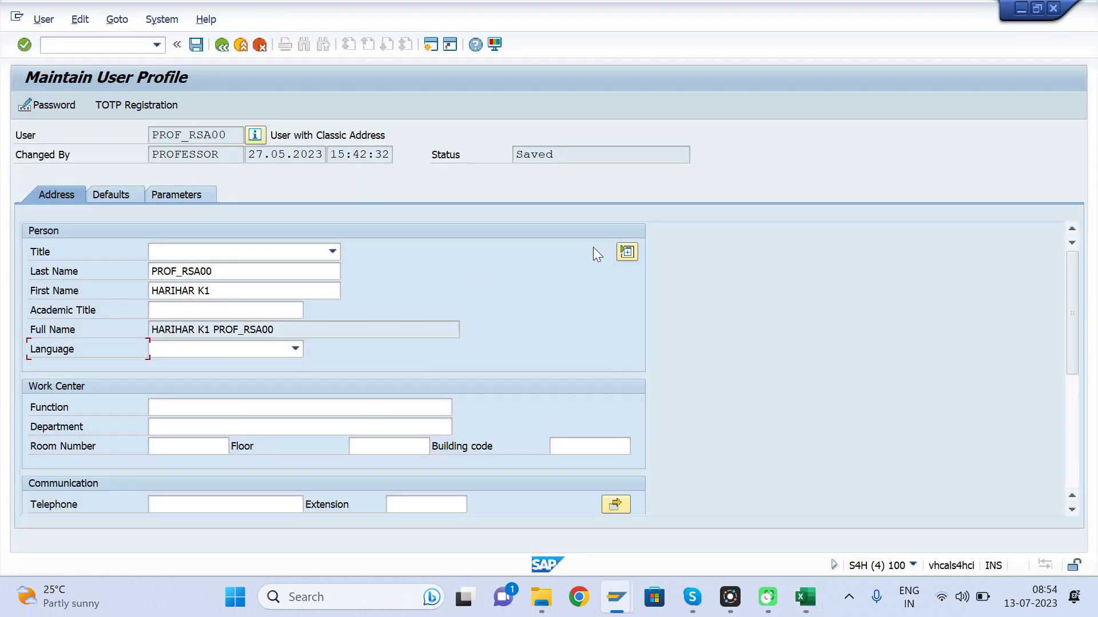
{"action": "left_click", "coordinate": [110, 193]}
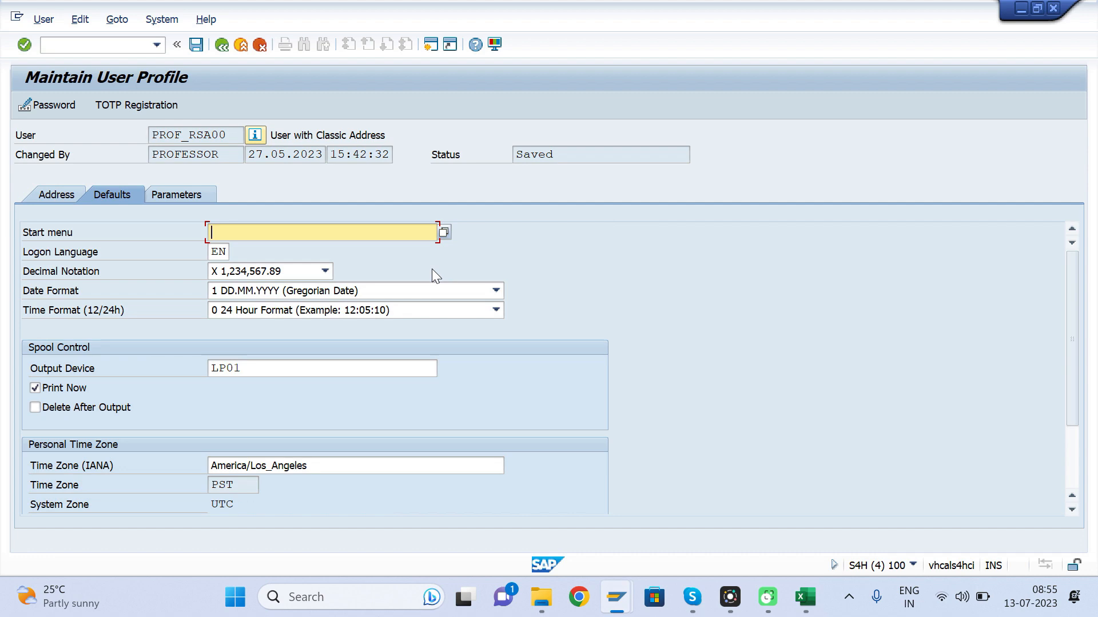
Switch to Excel, change both DOCDATE and POSTGDATE in the header row to 12072023, and save the workbook.
{"action": "key", "text": "alt+Tab"}
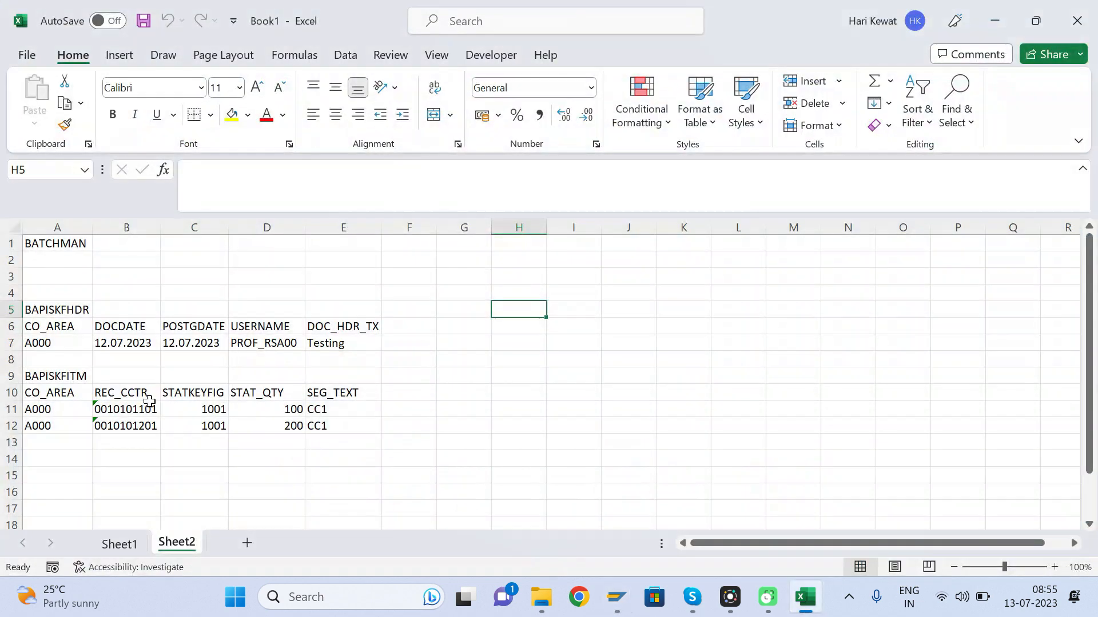
{"action": "left_click", "coordinate": [114, 339]}
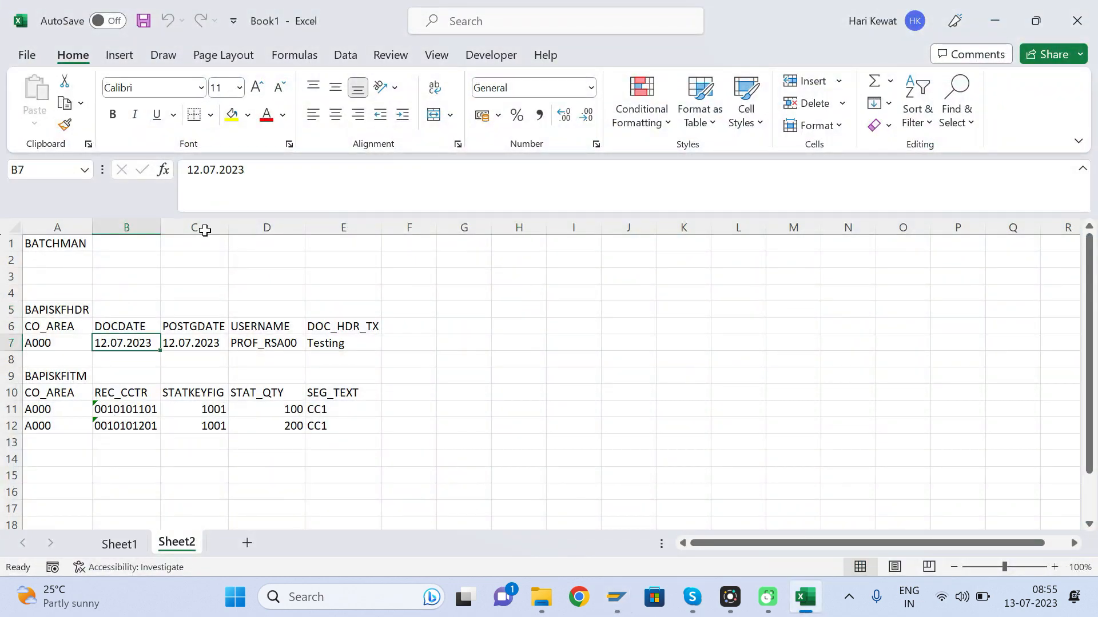
{"action": "left_click", "coordinate": [201, 171]}
{"action": "key", "text": "BackSpace"}
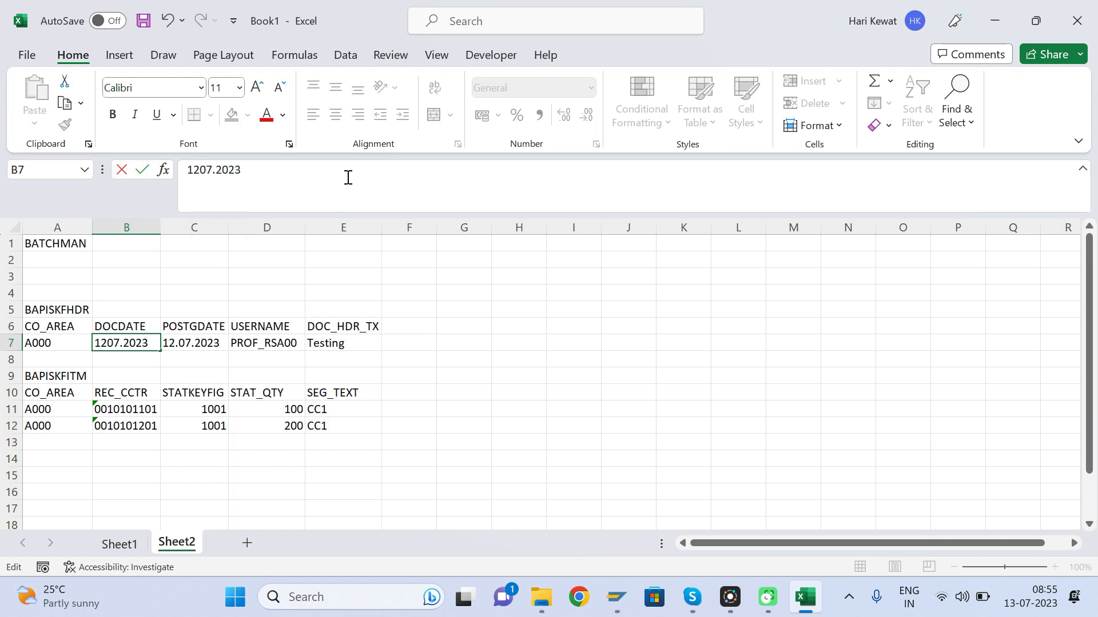
{"action": "key", "text": "BackSpace"}
{"action": "left_click", "coordinate": [203, 339]}
{"action": "key", "text": "Left"}
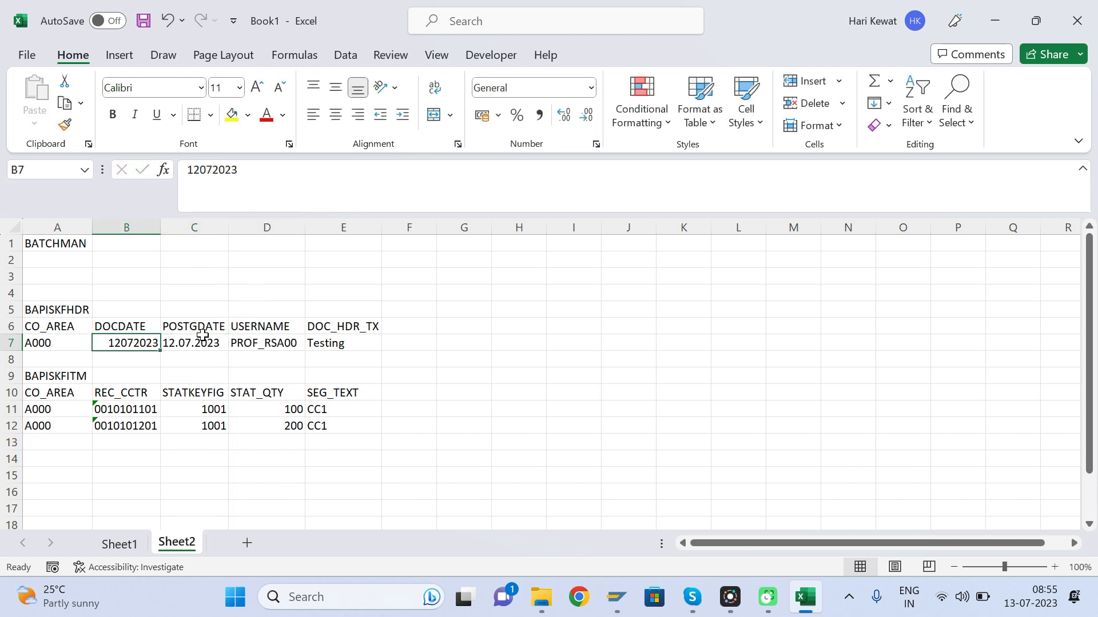
{"action": "key", "text": "ctrl+c"}
{"action": "left_click", "coordinate": [203, 338]}
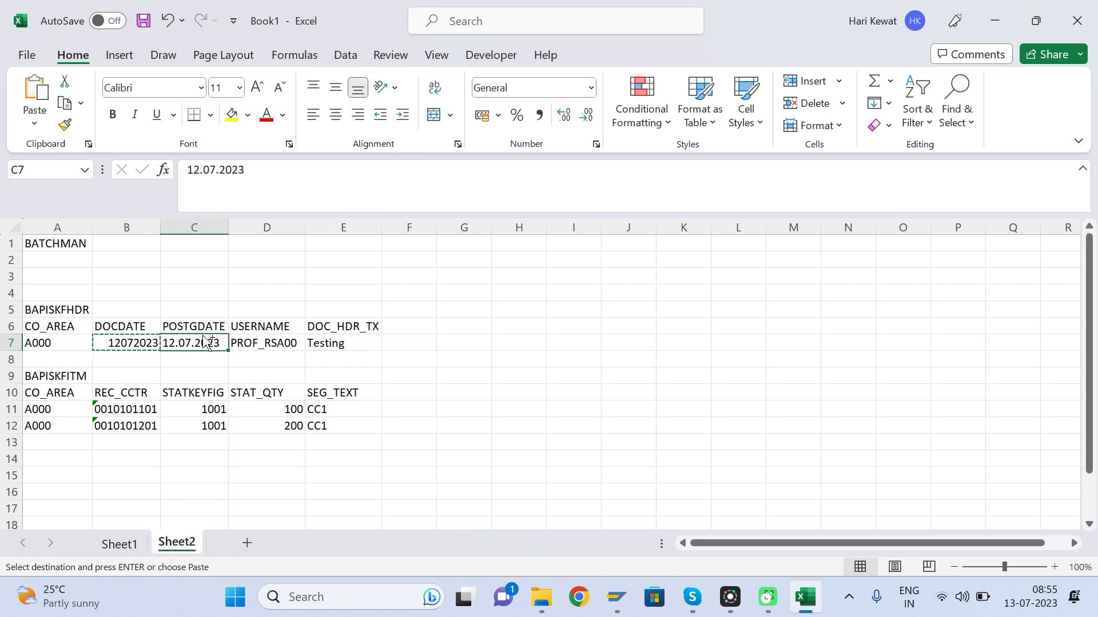
{"action": "key", "text": "ctrl+v"}
{"action": "key", "text": "ctrl+s"}
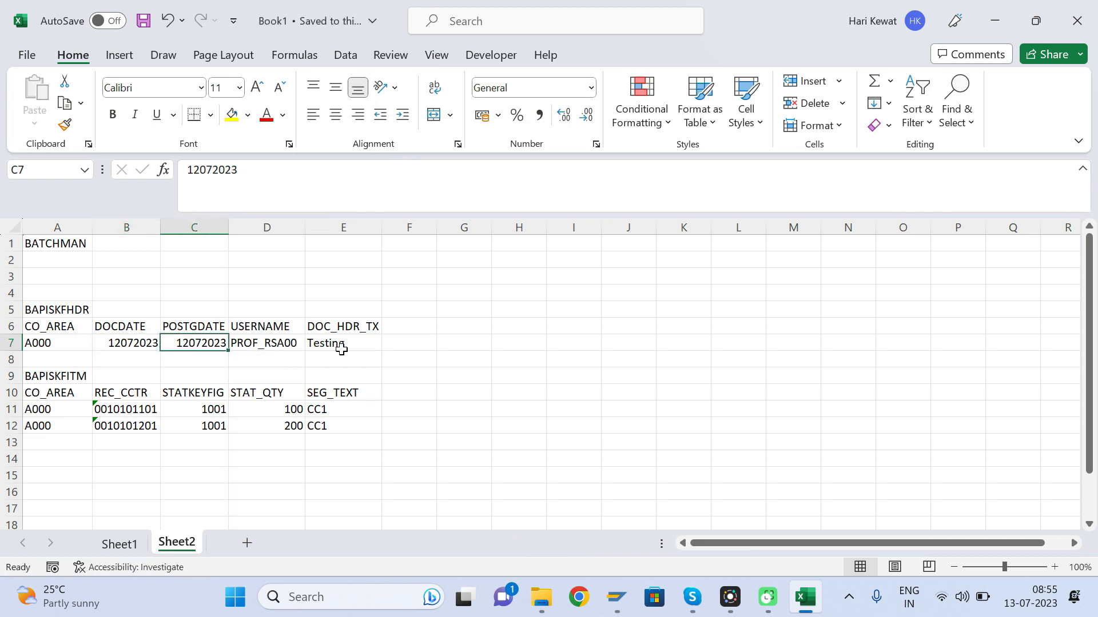
Copy the complete BAPISKFHDR and BAPISKFITM block, cells A5 to E12, on Sheet2.
{"action": "left_click", "coordinate": [342, 349]}
{"action": "left_click", "coordinate": [62, 306]}
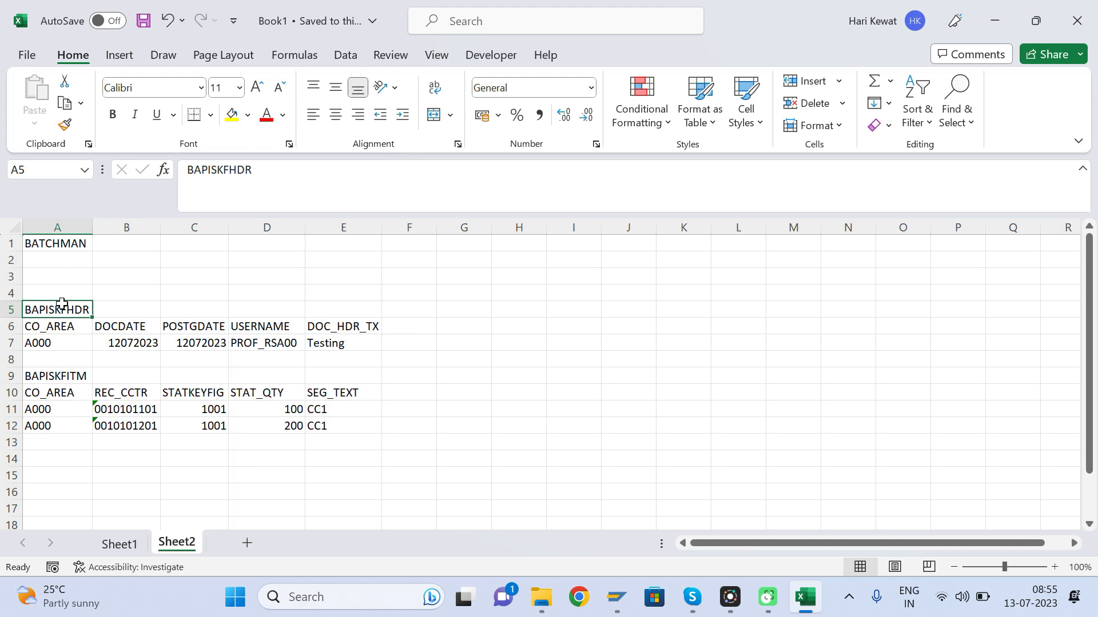
{"action": "key", "text": "shift+Right"}
{"action": "key", "text": "shift+Right"}
{"action": "key", "text": "shift+Right"}
{"action": "key", "text": "shift+Right"}
{"action": "key", "text": "shift+Down"}
{"action": "key", "text": "shift+Down"}
{"action": "key", "text": "shift+Down"}
{"action": "key", "text": "shift+Down"}
{"action": "key", "text": "shift+Down"}
{"action": "key", "text": "shift+Down"}
{"action": "key", "text": "shift+Down"}
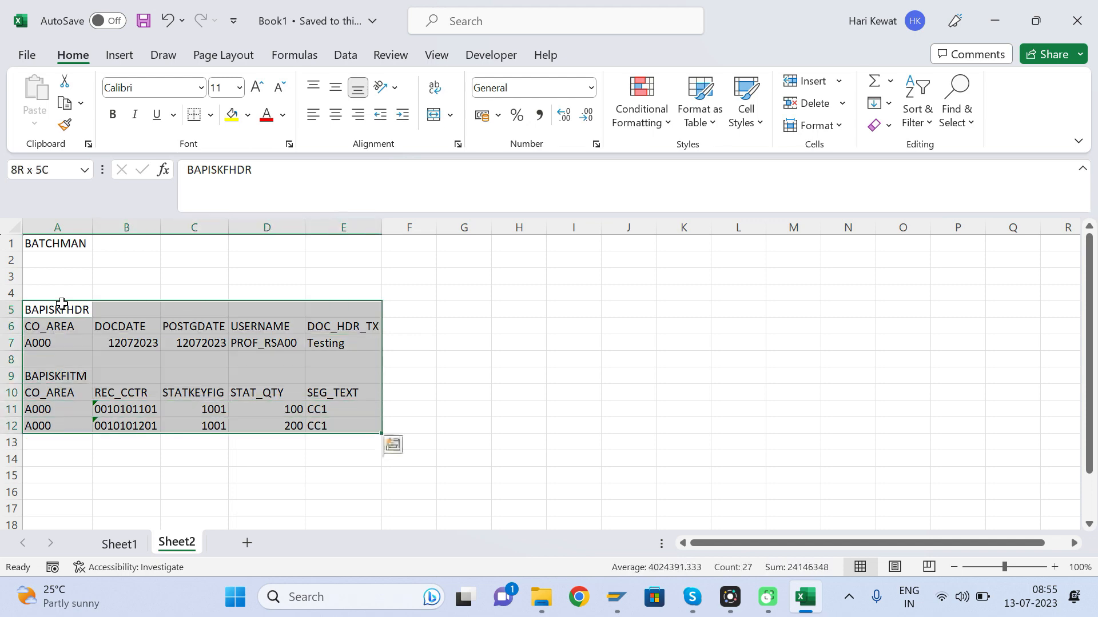
{"action": "key", "text": "ctrl+c"}
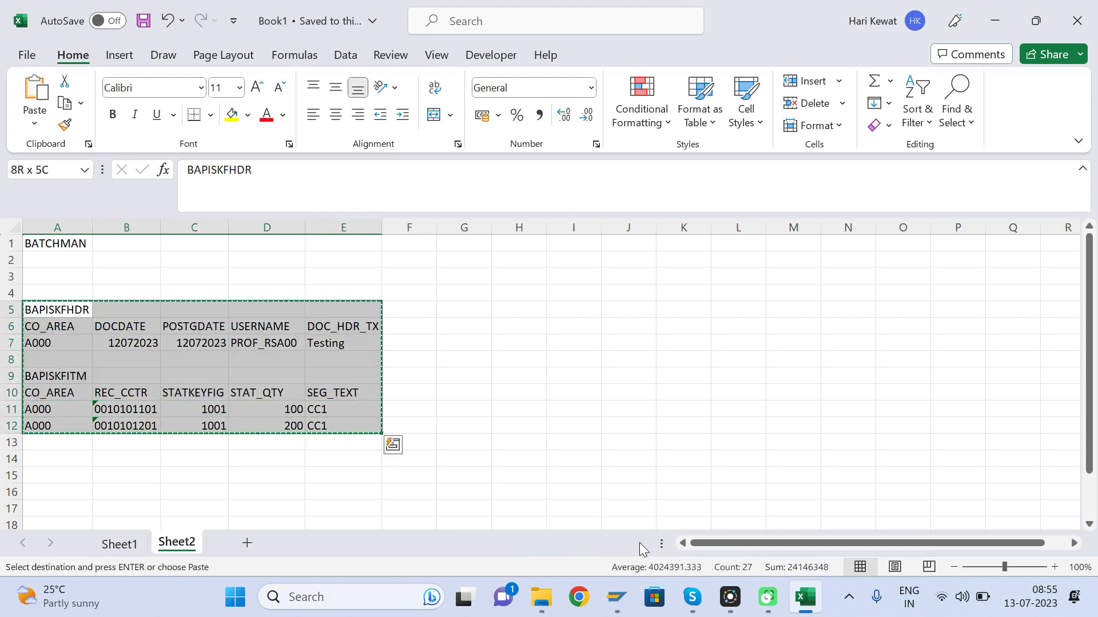
Open the SKF text file on the desktop, replace its whole content with the copied Excel data, and close the file.
{"action": "key", "text": "super+d"}
{"action": "left_click", "coordinate": [40, 111]}
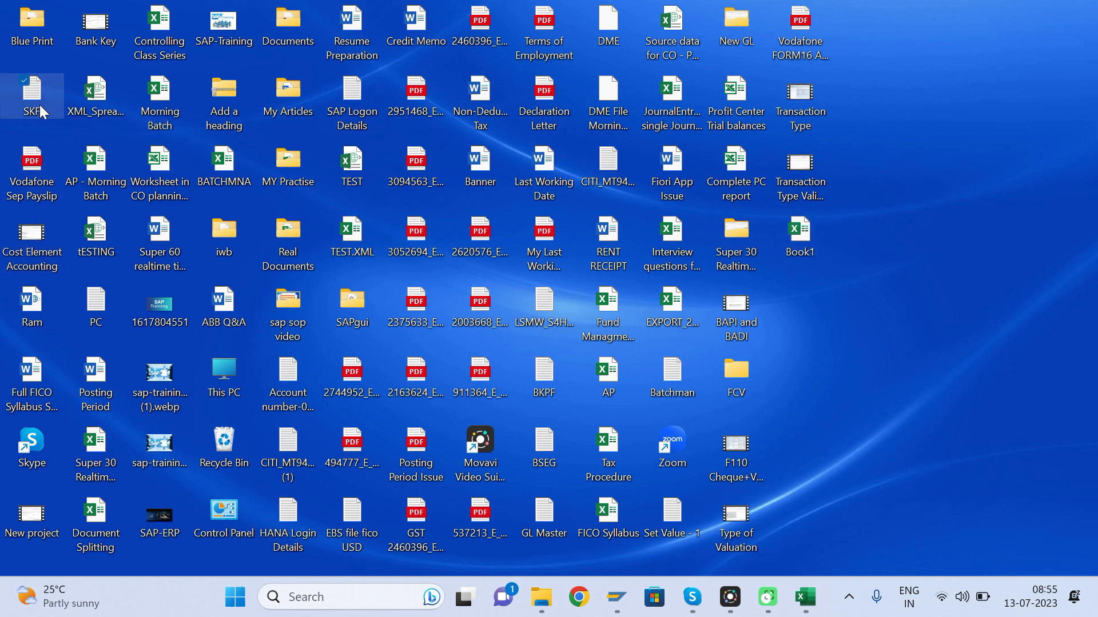
{"action": "double_click", "coordinate": [40, 112]}
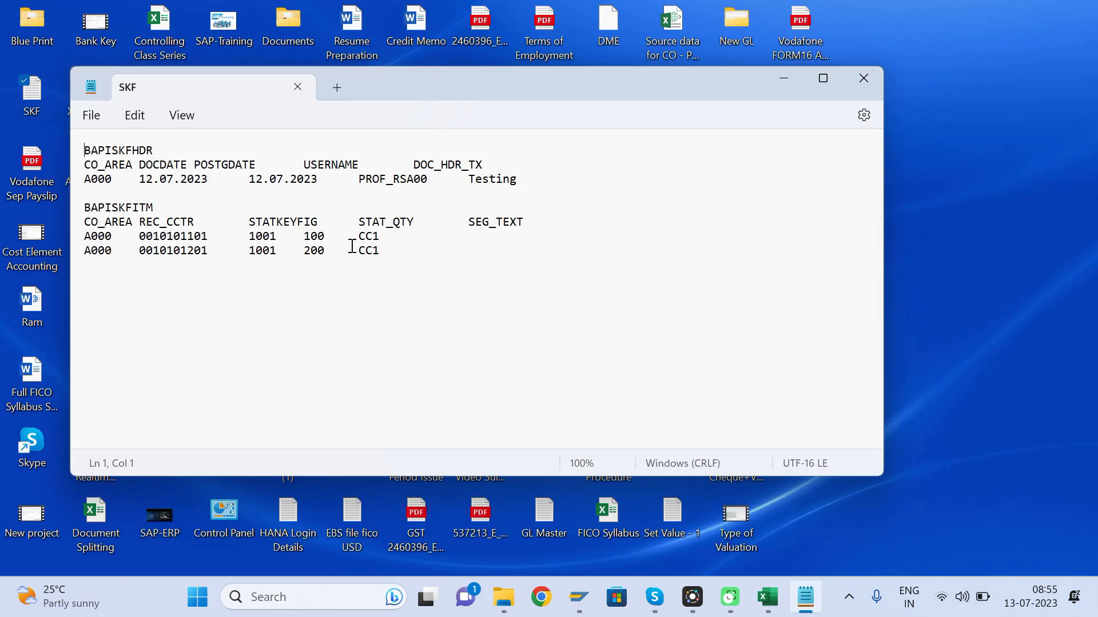
{"action": "key", "text": "ctrl+a"}
{"action": "key", "text": "Delete"}
{"action": "key", "text": "ctrl+v"}
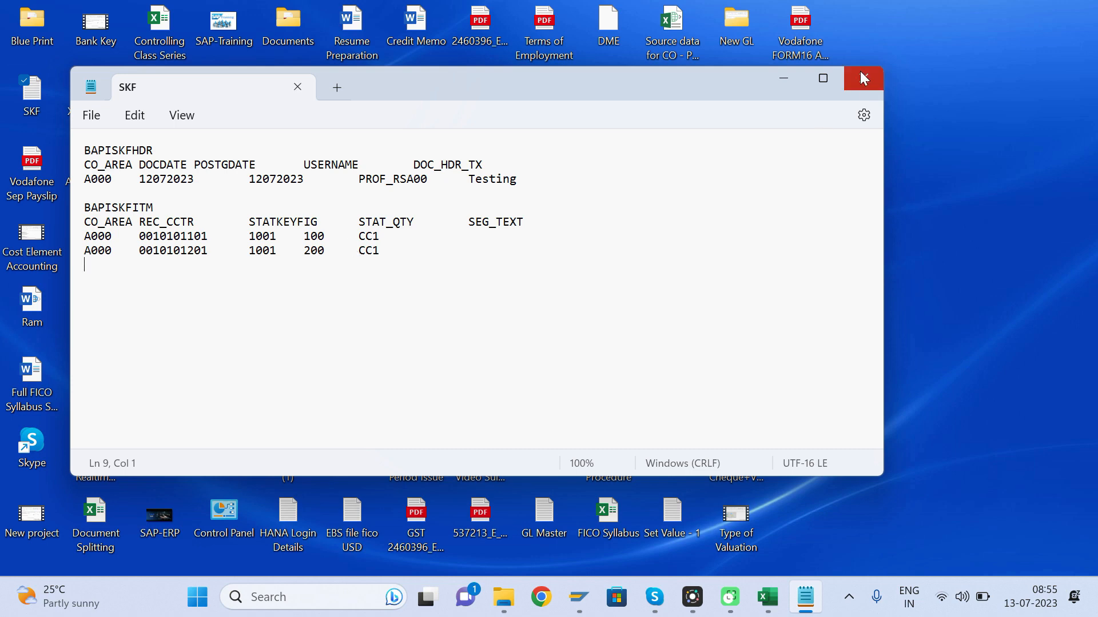
{"action": "key", "text": "BackSpace"}
{"action": "left_click", "coordinate": [863, 78]}
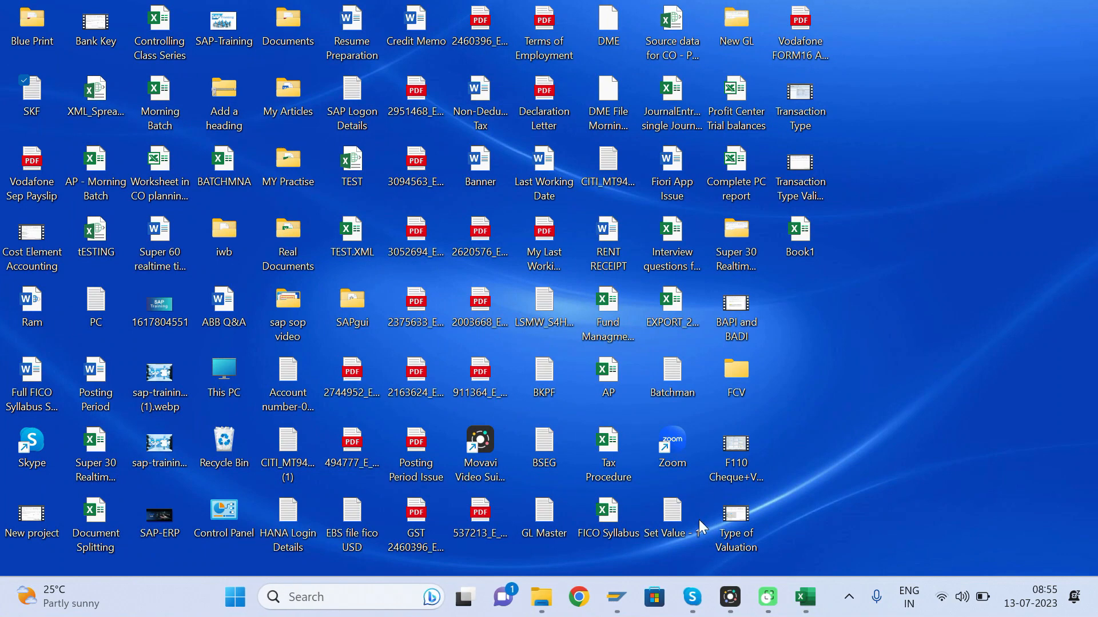
Switch to SAP, rerun the test transfer with the updated SKF file, review the messages and return to the selection screen.
{"action": "mouse_move", "coordinate": [622, 605]}
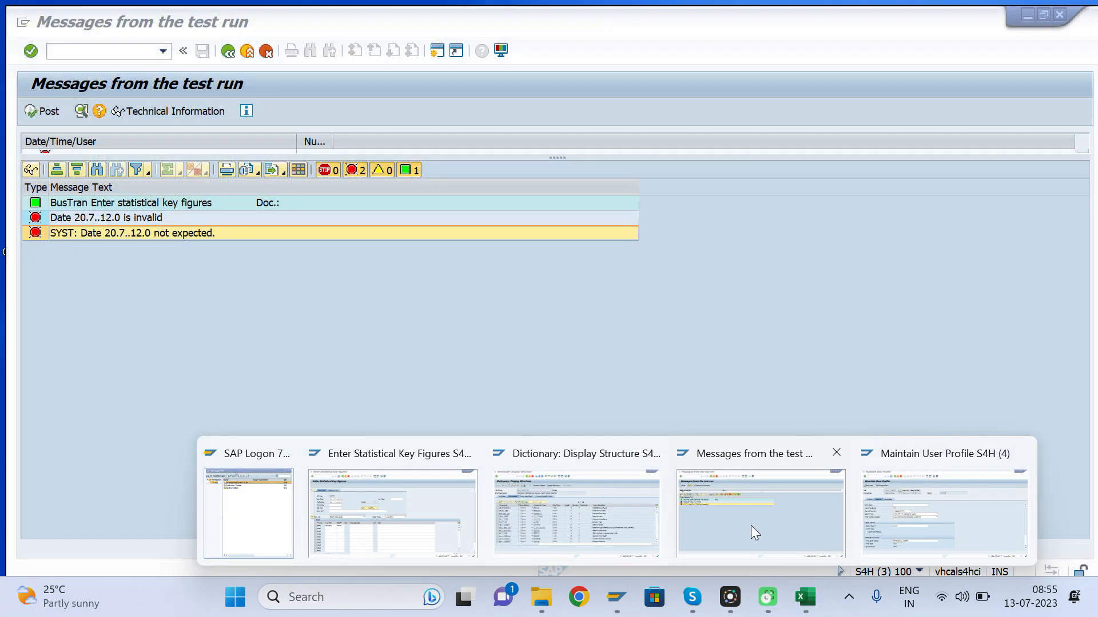
{"action": "left_click", "coordinate": [715, 526]}
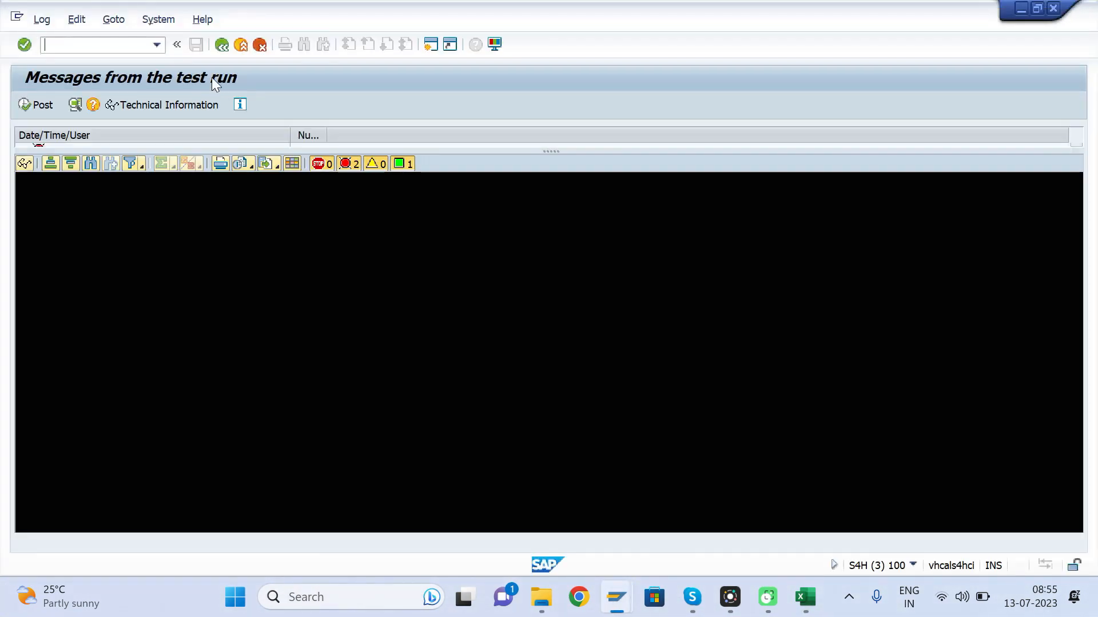
{"action": "left_click", "coordinate": [222, 46]}
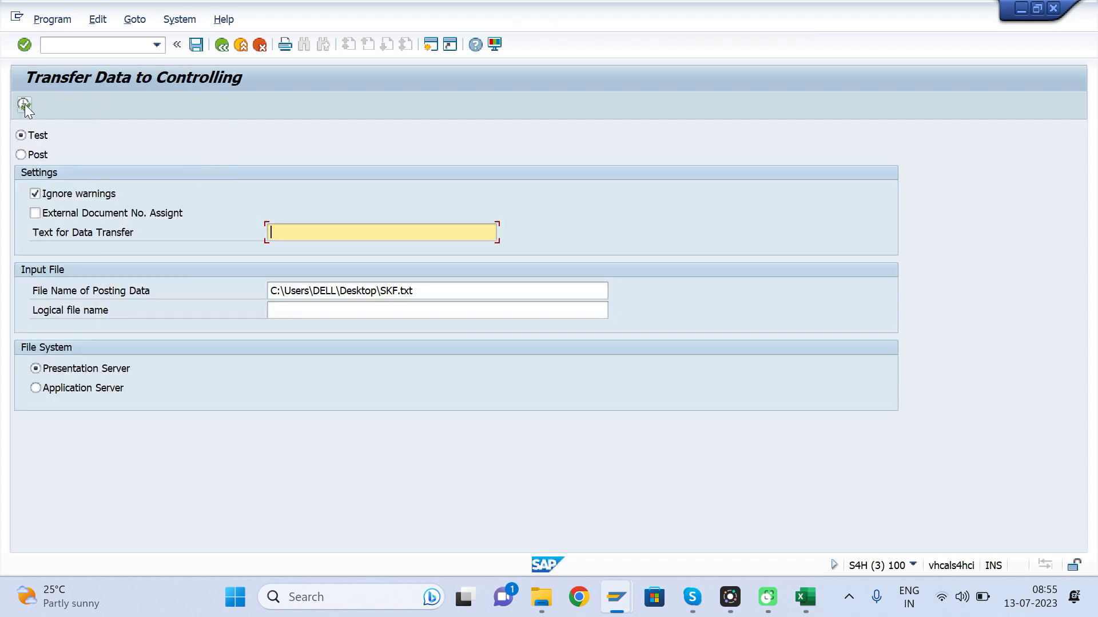
{"action": "left_click", "coordinate": [24, 104]}
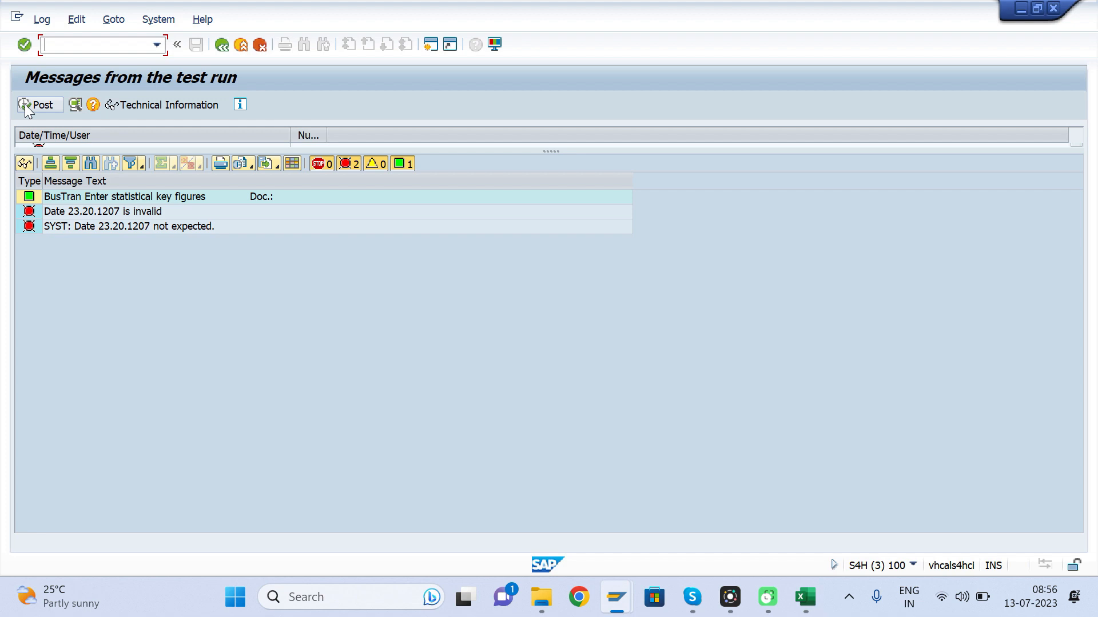
{"action": "left_click", "coordinate": [225, 43]}
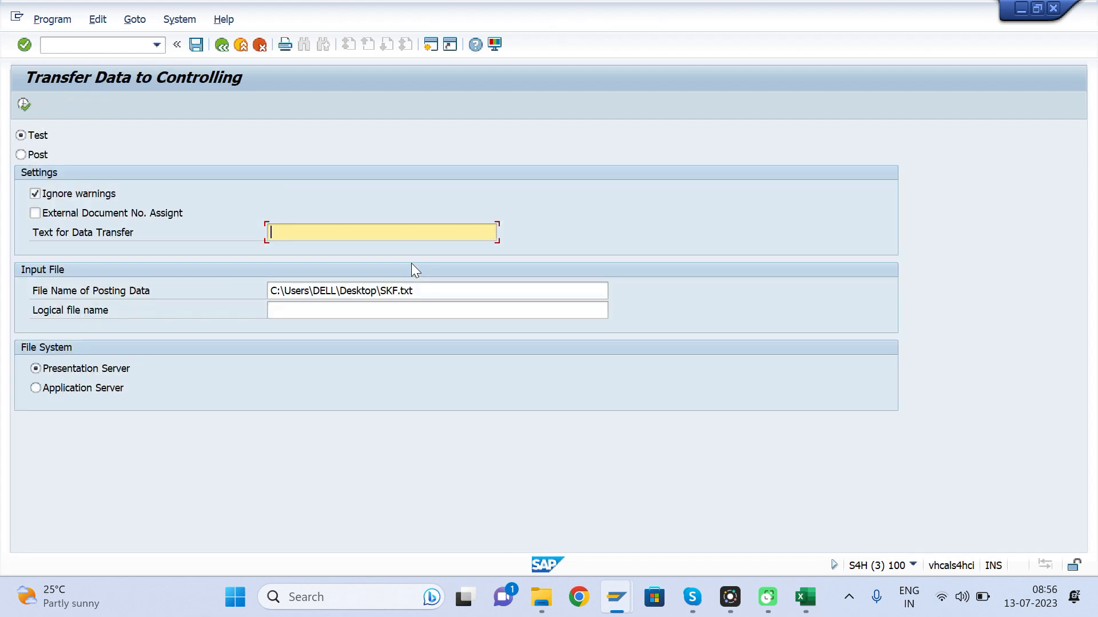
Reselect the SKF text file from the desktop as the file name of the posting data.
{"action": "left_click", "coordinate": [424, 292]}
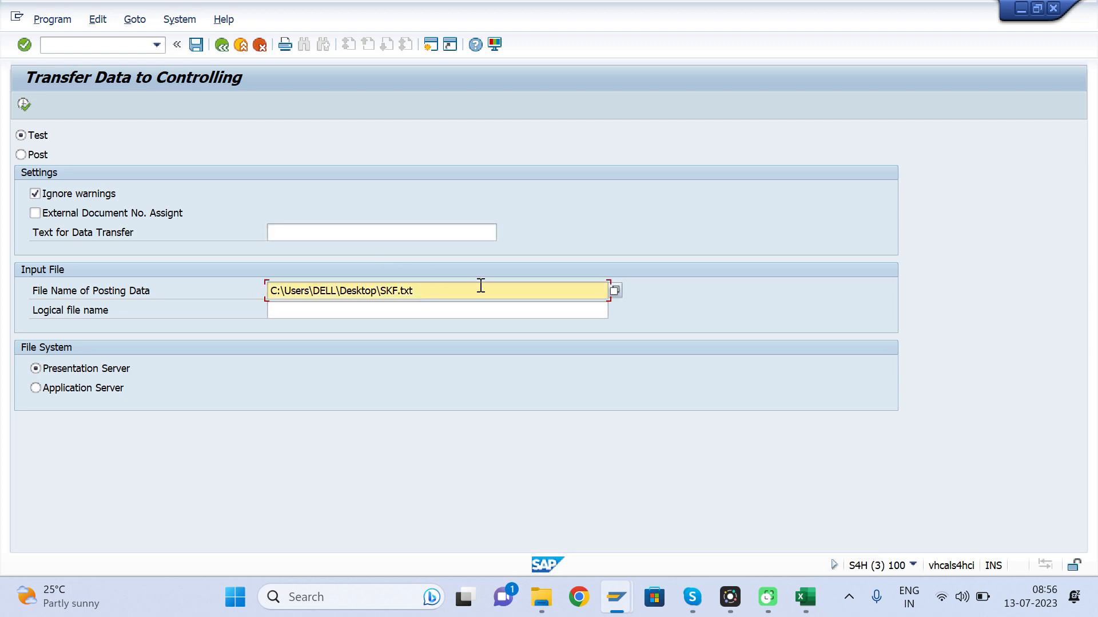
{"action": "left_click", "coordinate": [614, 292]}
{"action": "key", "text": "Return"}
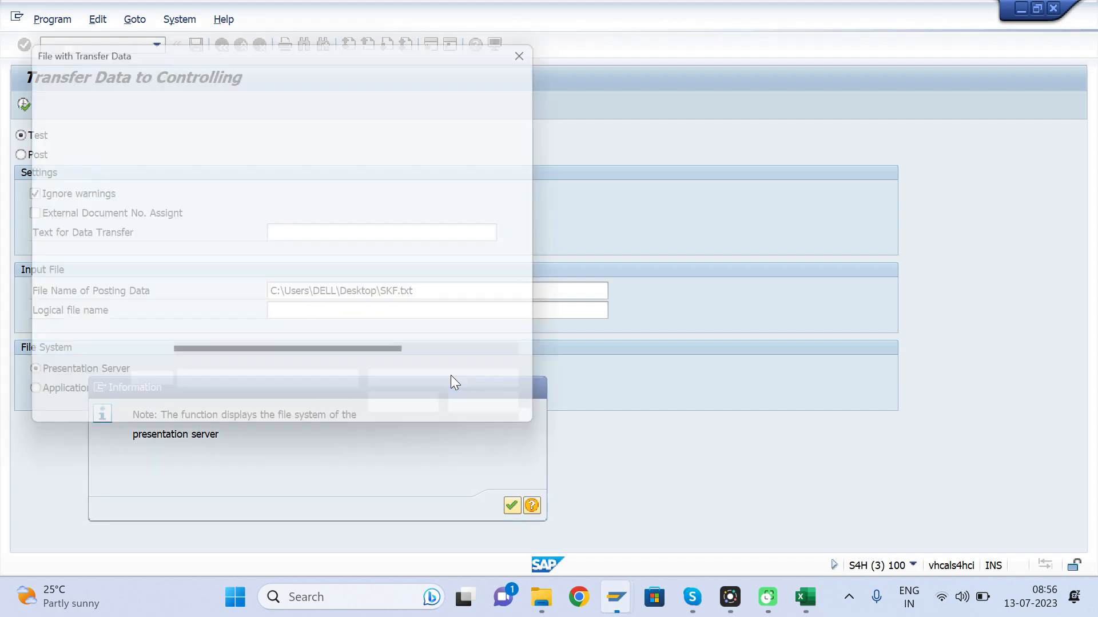
{"action": "left_click", "coordinate": [203, 172]}
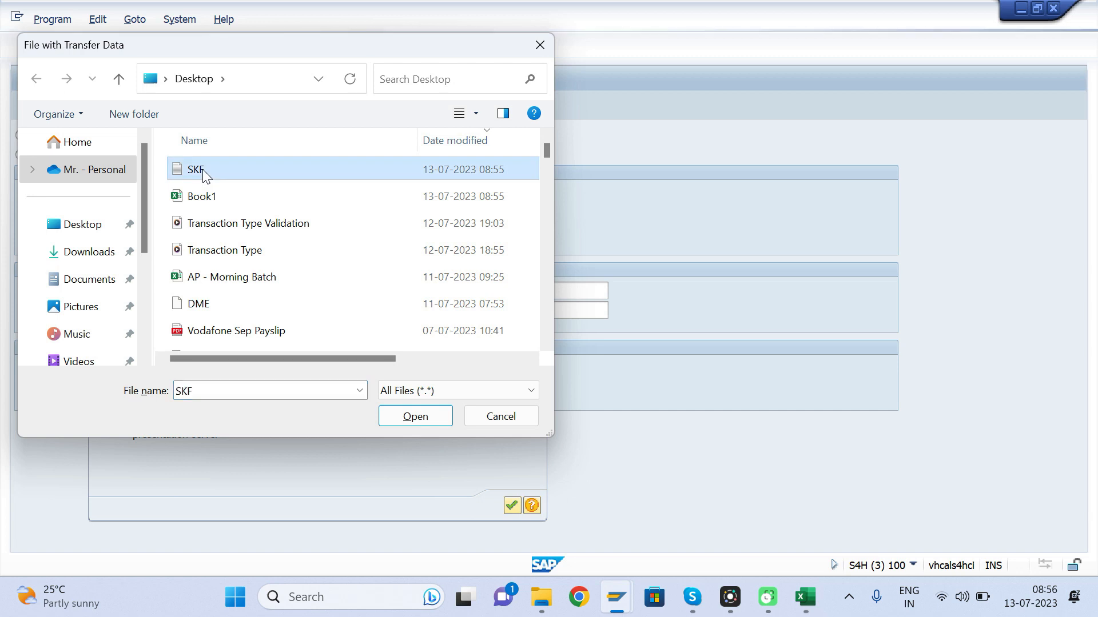
{"action": "left_click", "coordinate": [74, 225]}
{"action": "left_click", "coordinate": [211, 170]}
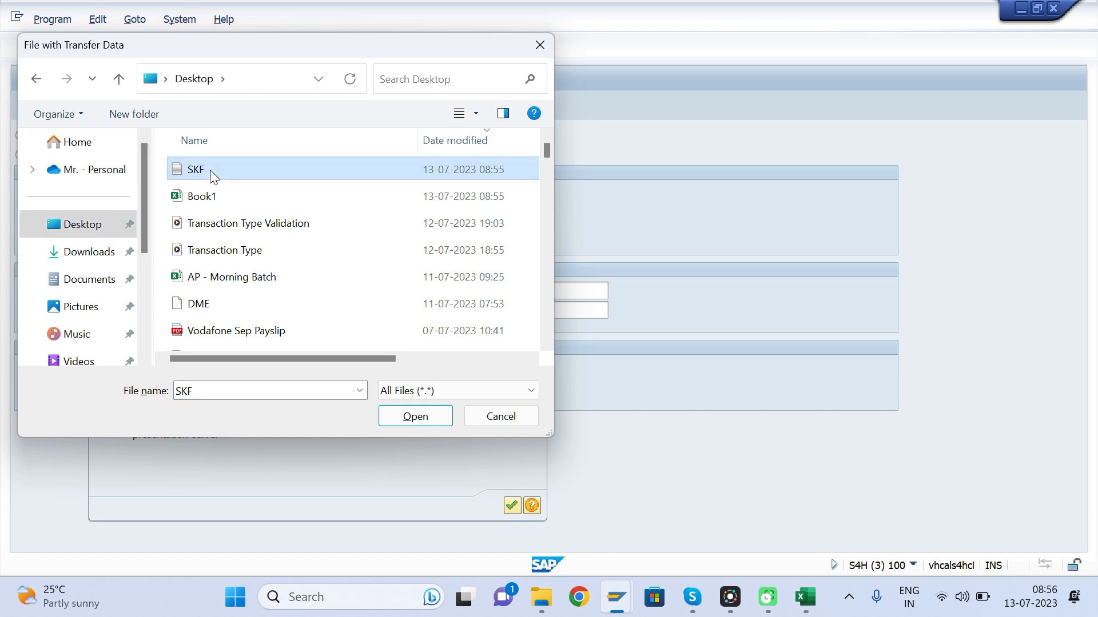
{"action": "left_click", "coordinate": [415, 417]}
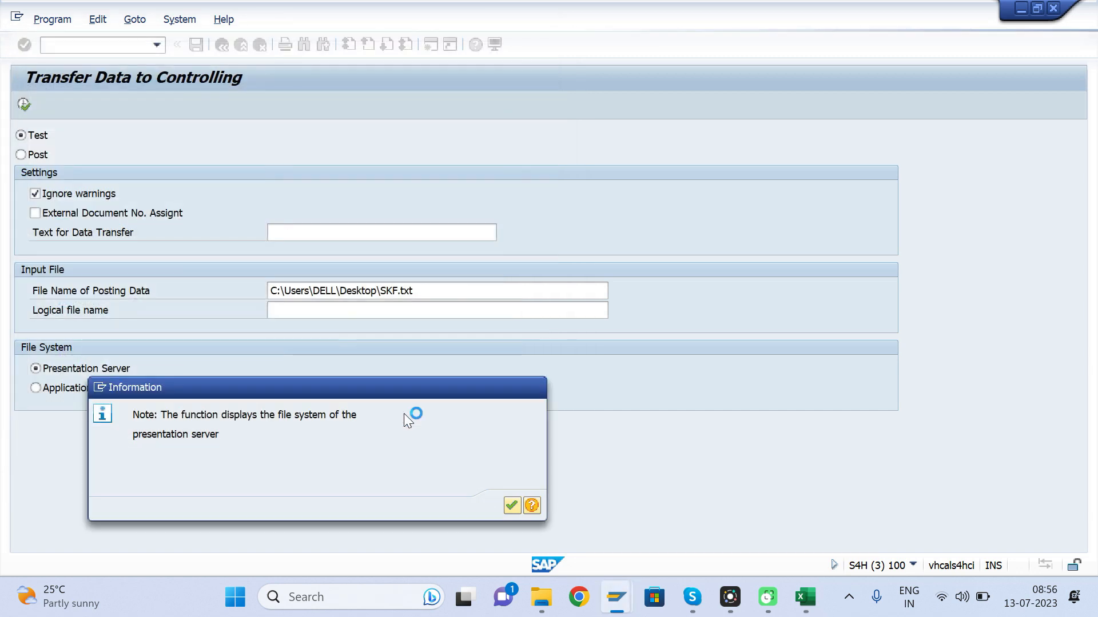
Open the BATCHMNA workbook from the desktop, examine its DOCDATE and POSTGDATE format, and close it without saving.
{"action": "key", "text": "super+d"}
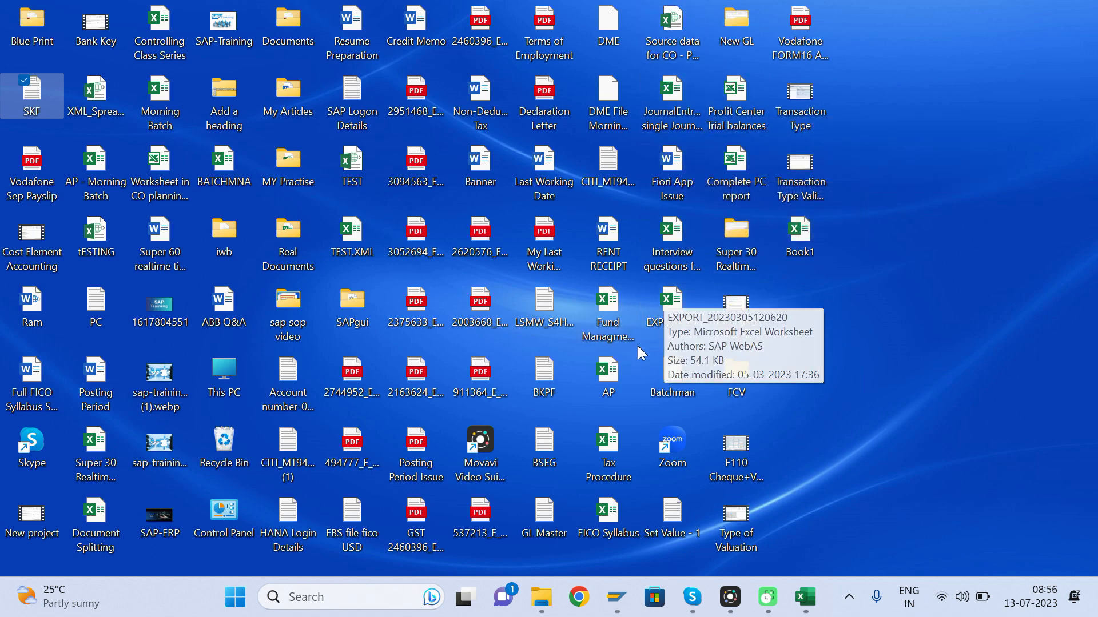
{"action": "key", "text": "b"}
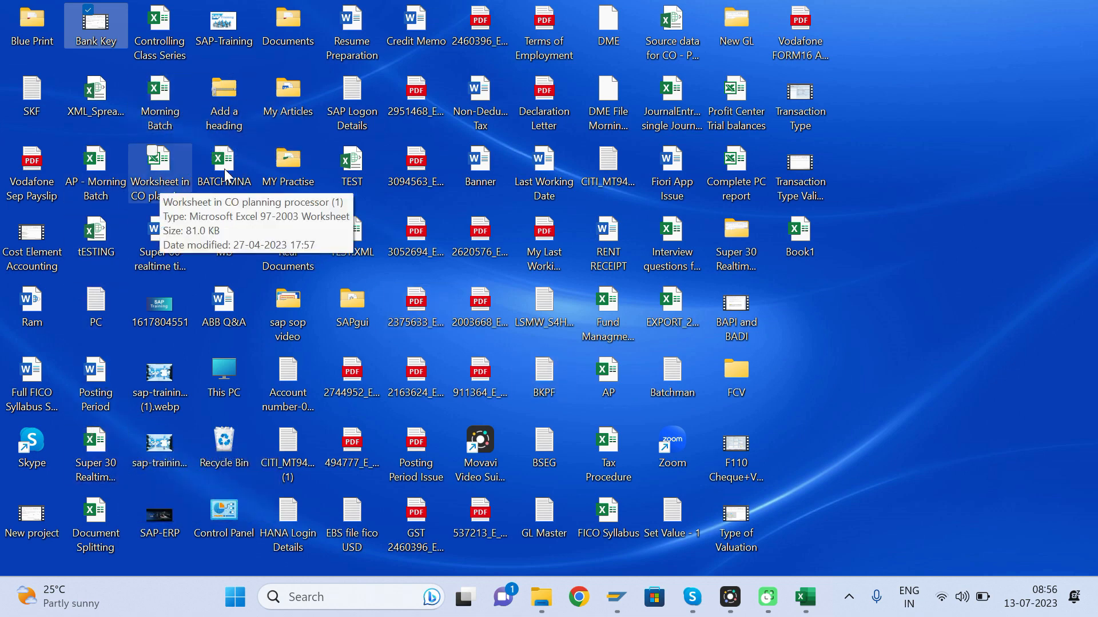
{"action": "double_click", "coordinate": [204, 183]}
{"action": "left_click", "coordinate": [203, 183]}
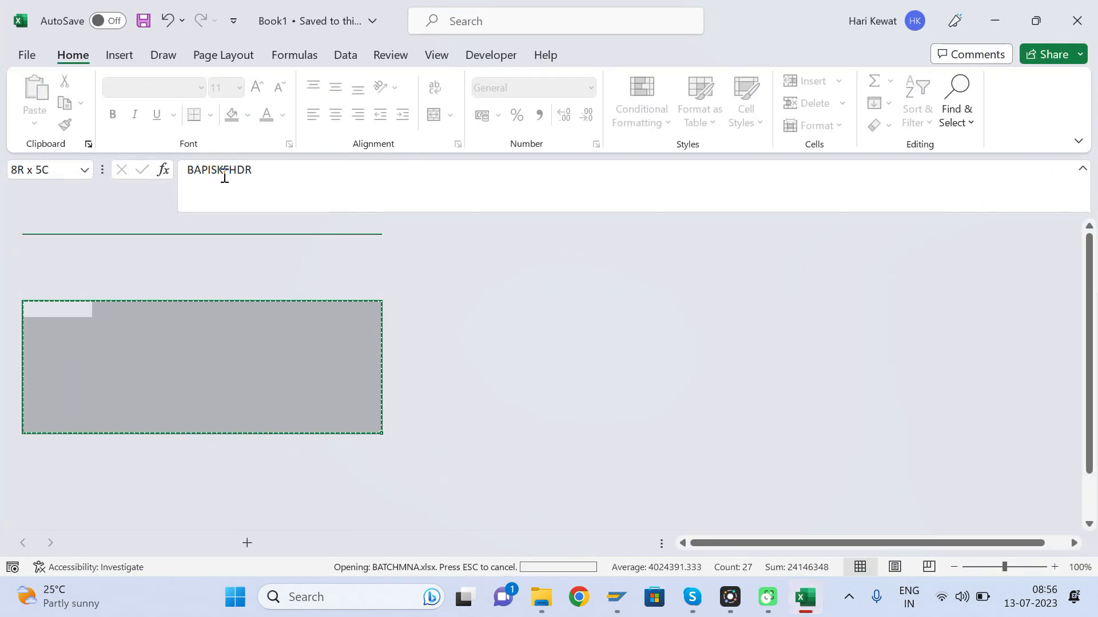
{"action": "left_click", "coordinate": [224, 175]}
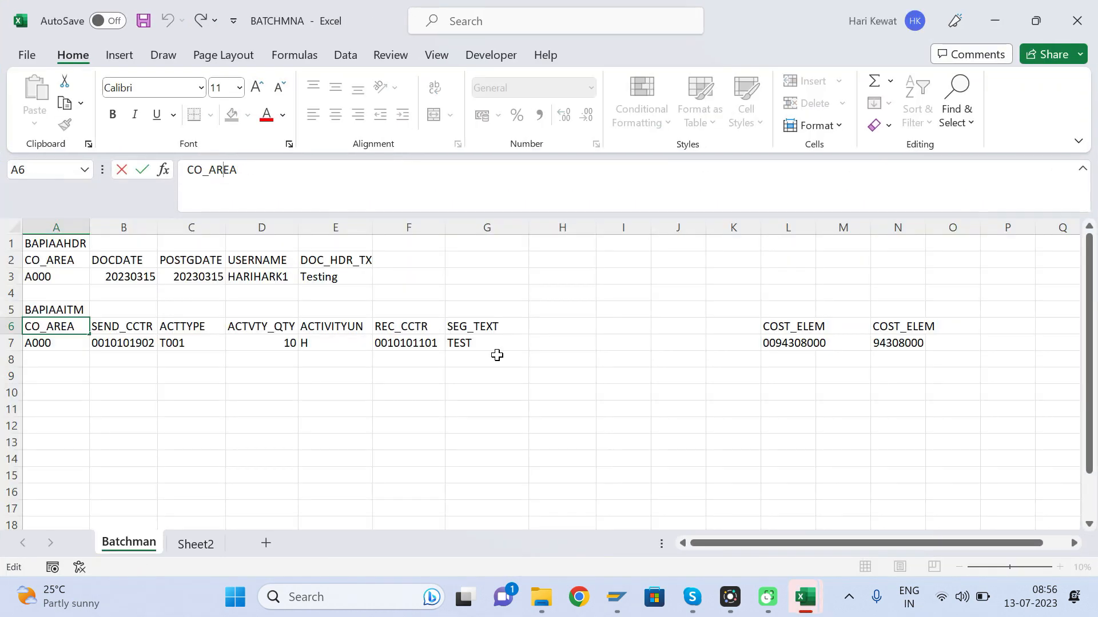
{"action": "left_click", "coordinate": [481, 357]}
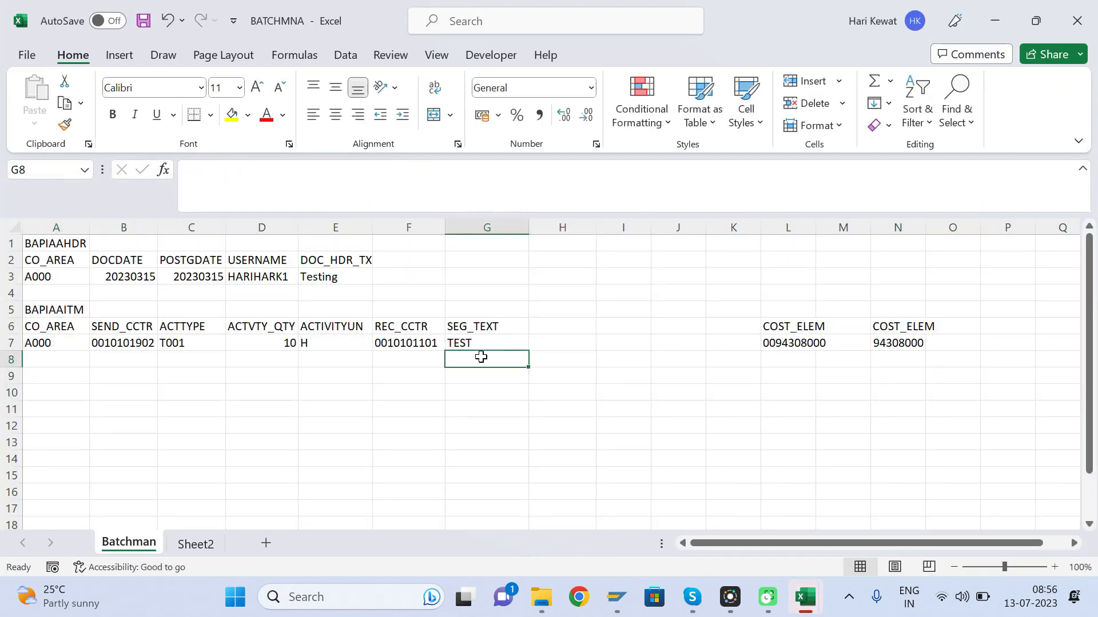
{"action": "left_click", "coordinate": [224, 391]}
{"action": "left_click", "coordinate": [120, 276]}
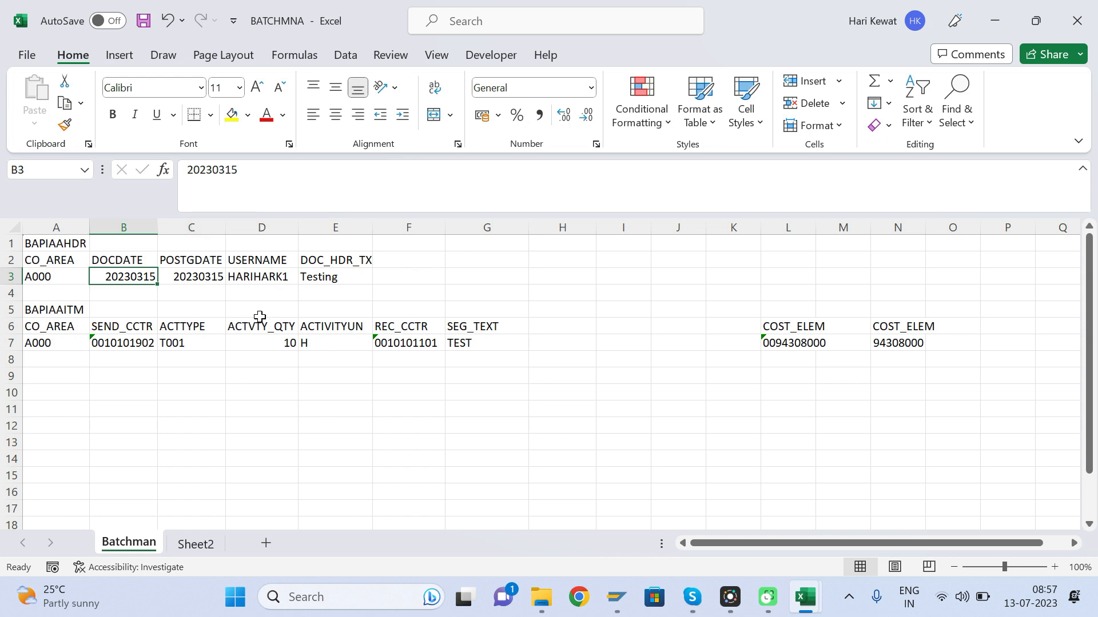
{"action": "left_click", "coordinate": [187, 279]}
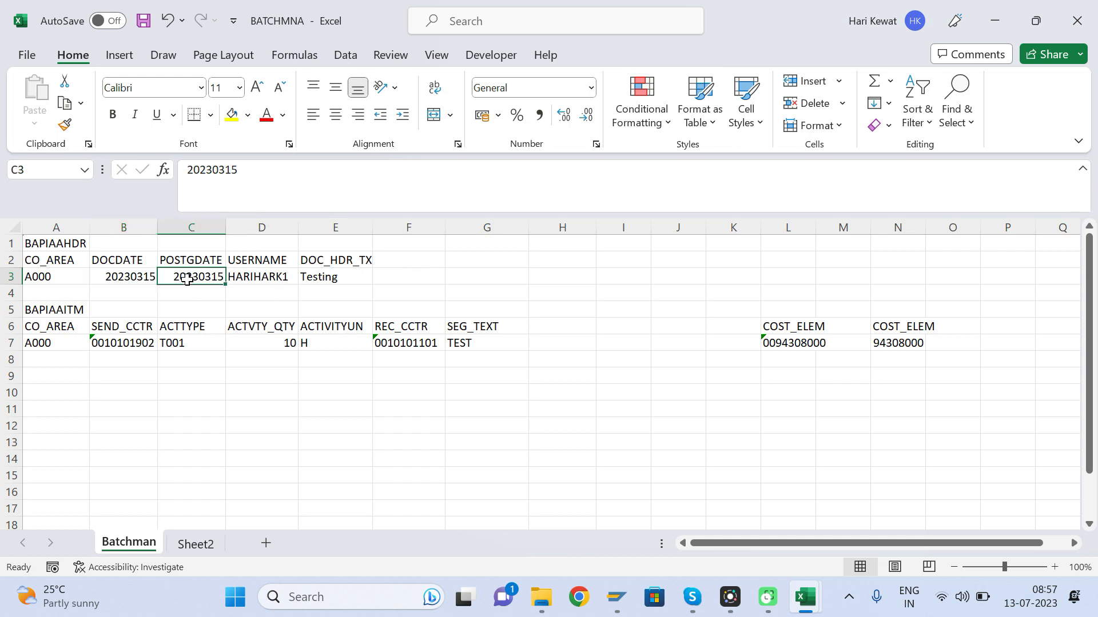
{"action": "left_click", "coordinate": [244, 298]}
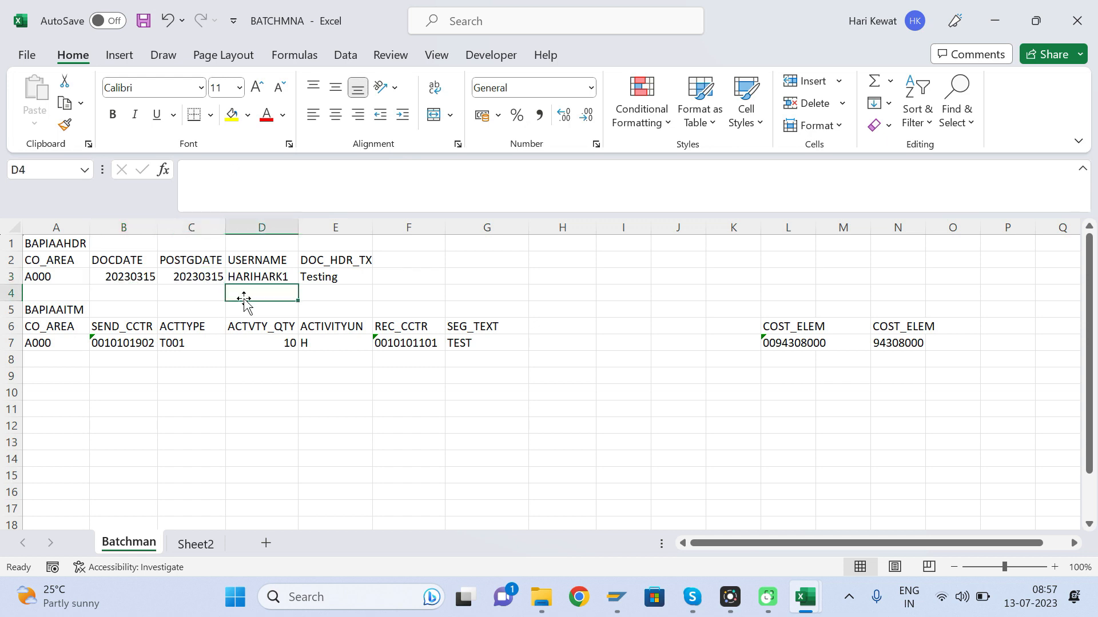
{"action": "left_click", "coordinate": [1071, 31]}
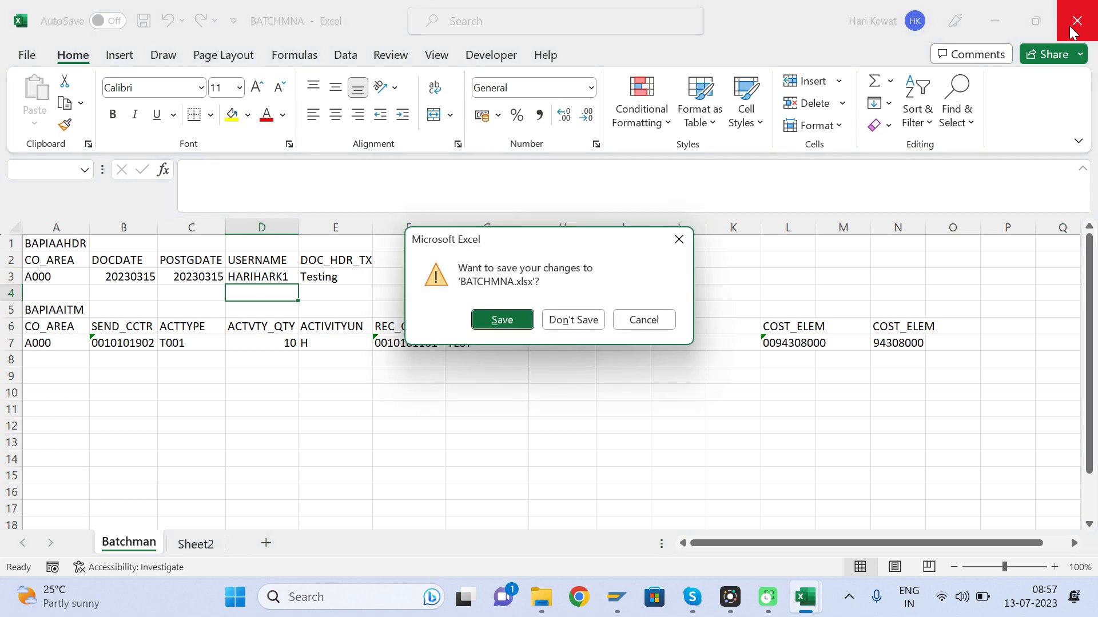
{"action": "left_click", "coordinate": [588, 318]}
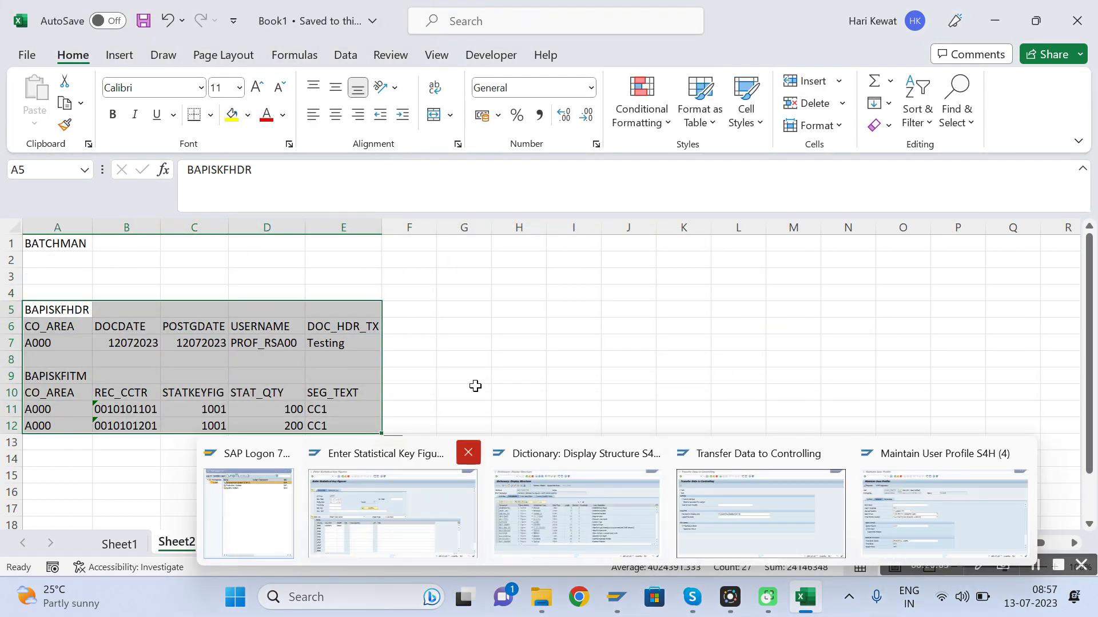
In the Book1 workbook, set both DOCDATE and POSTGDATE in the BAPISKFHDR block to 20230713.
{"action": "left_click", "coordinate": [465, 393]}
{"action": "left_click", "coordinate": [144, 347]}
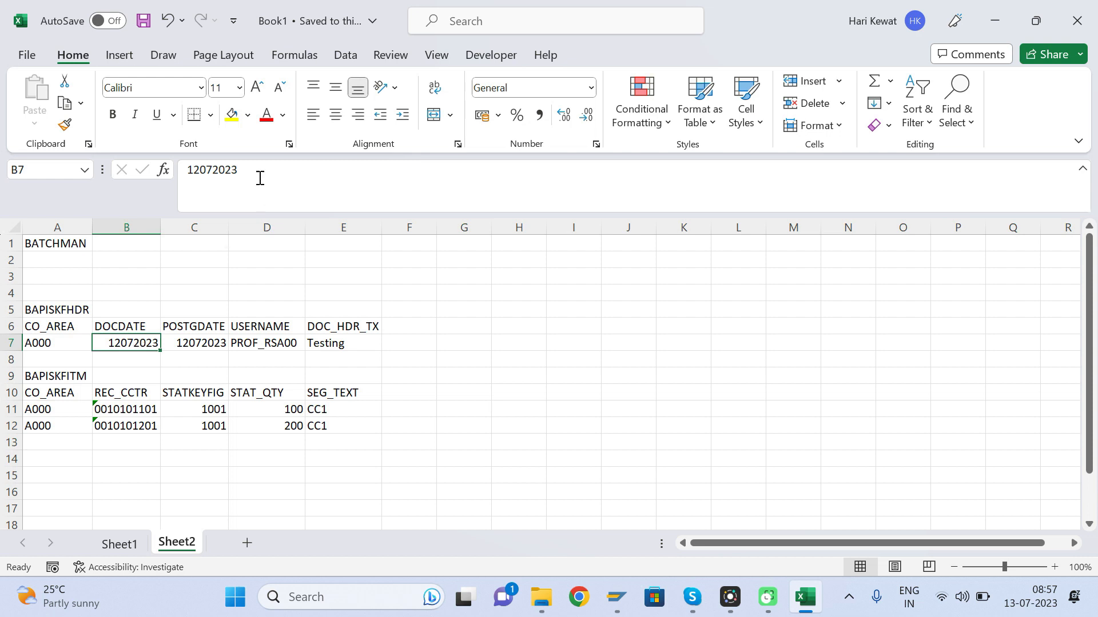
{"action": "left_click", "coordinate": [239, 167]}
{"action": "key", "text": "BackSpace"}
{"action": "key", "text": "BackSpace"}
{"action": "key", "text": "BackSpace"}
{"action": "key", "text": "BackSpace"}
{"action": "key", "text": "BackSpace"}
{"action": "key", "text": "BackSpace"}
{"action": "key", "text": "BackSpace"}
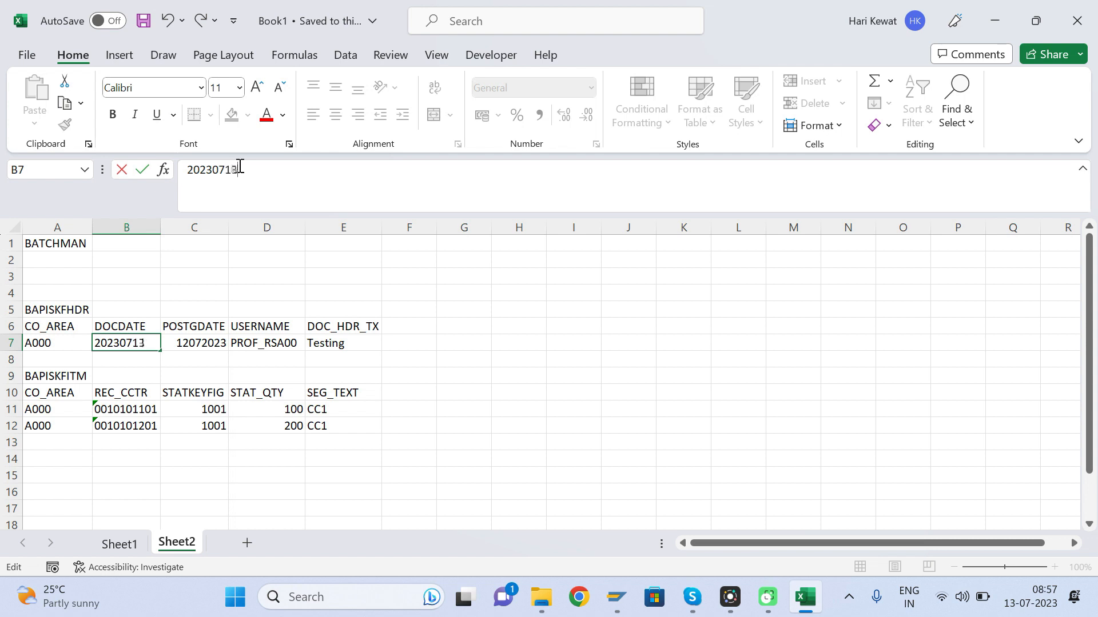
{"action": "key", "text": "Tab"}
{"action": "key", "text": "Left"}
{"action": "key", "text": "ctrl+c"}
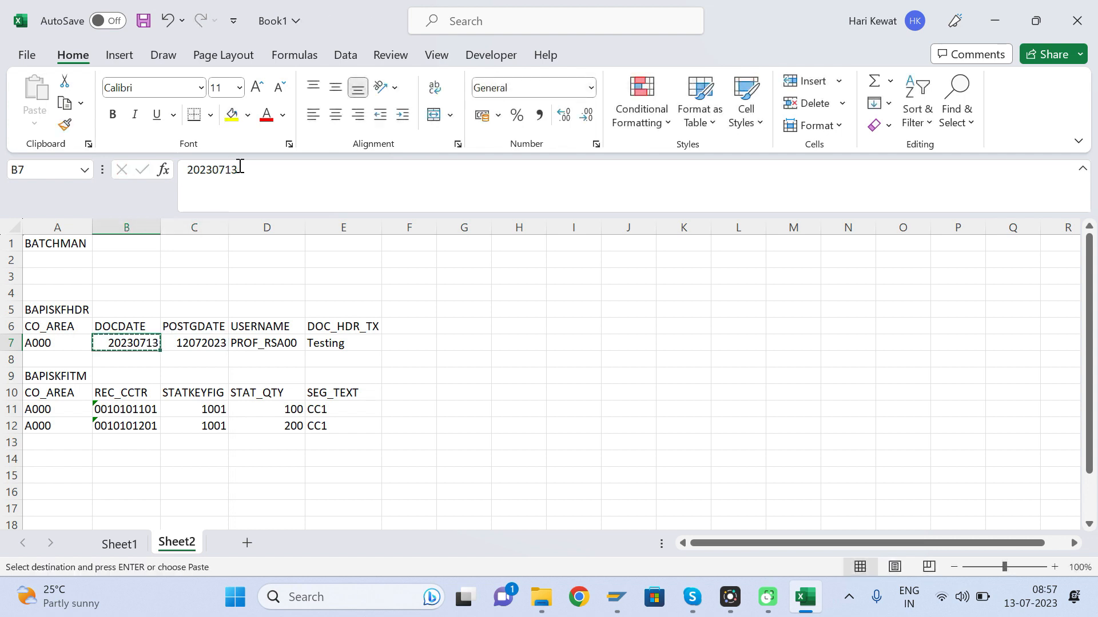
{"action": "key", "text": "Right"}
{"action": "key", "text": "ctrl+v"}
{"action": "key", "text": "Escape"}
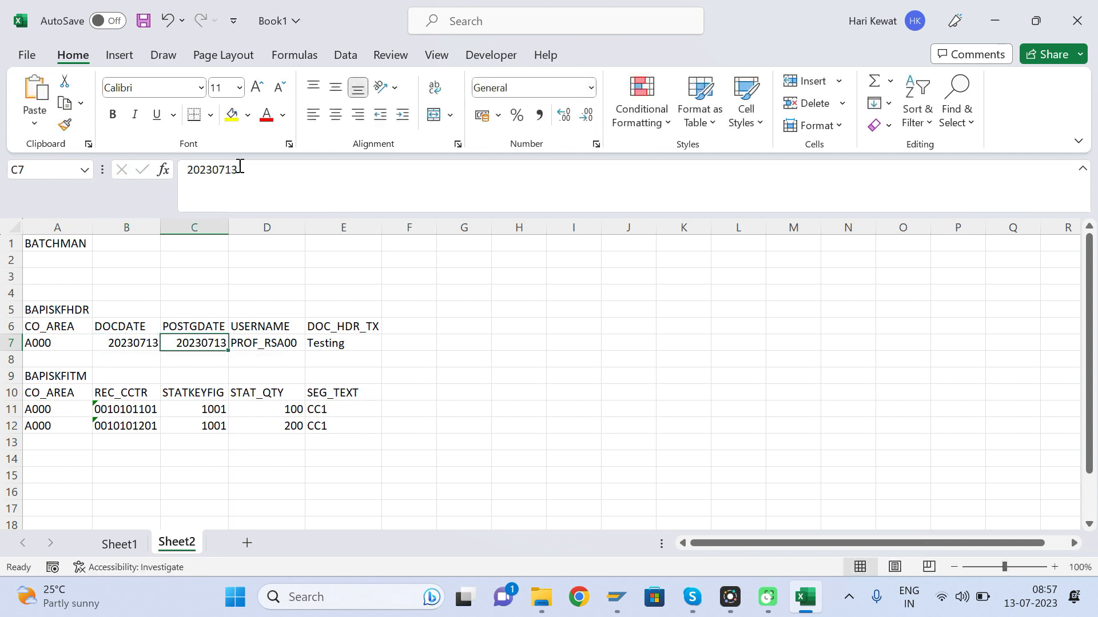
Copy the corrected BAPISKFHDR and BAPISKFITM data, cells A5 to E12 on Sheet2.
{"action": "left_click", "coordinate": [57, 310]}
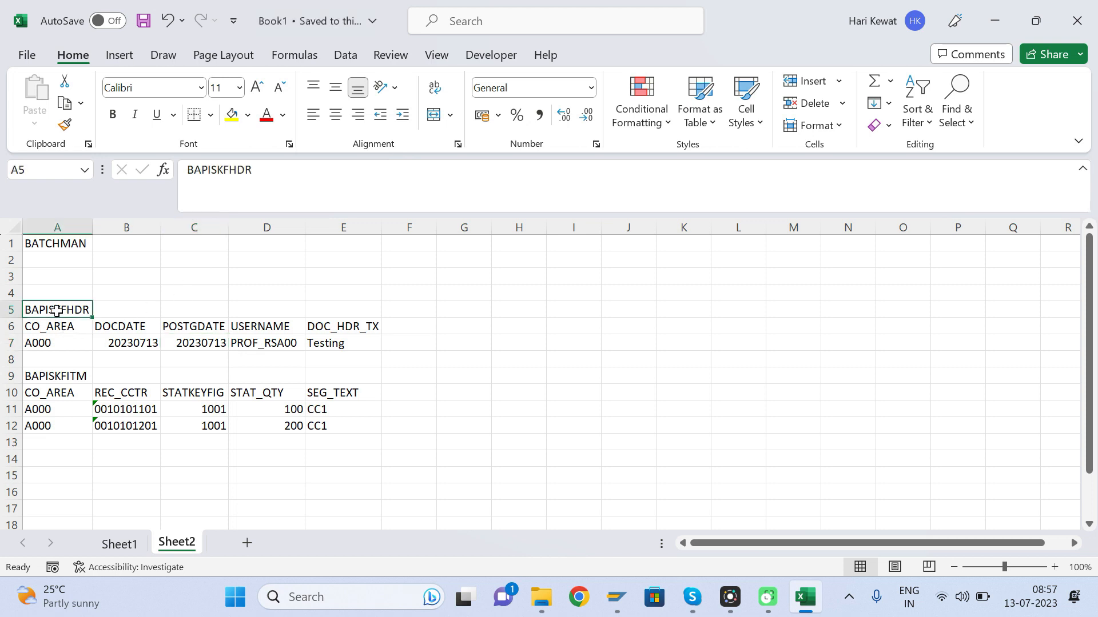
{"action": "key", "text": "shift+Right"}
{"action": "key", "text": "shift+Right"}
{"action": "key", "text": "shift+Right"}
{"action": "key", "text": "shift+Right"}
{"action": "key", "text": "shift+Down"}
{"action": "key", "text": "shift+Down"}
{"action": "key", "text": "shift+Down"}
{"action": "key", "text": "shift+Down"}
{"action": "key", "text": "shift+Down"}
{"action": "key", "text": "shift+Down"}
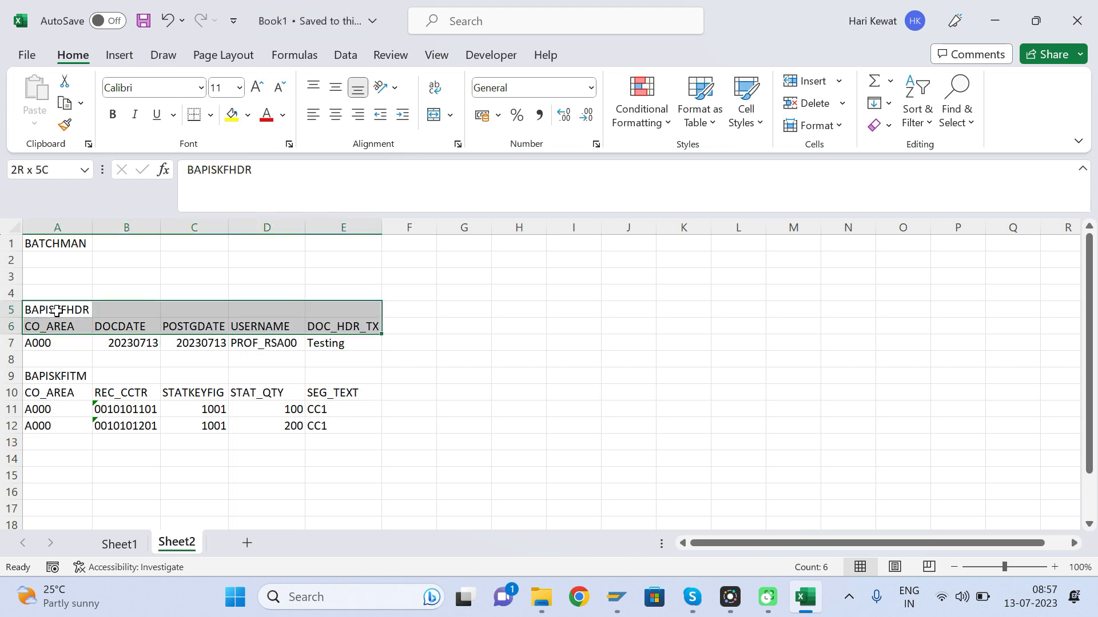
{"action": "key", "text": "shift+Down"}
{"action": "key", "text": "ctrl+c"}
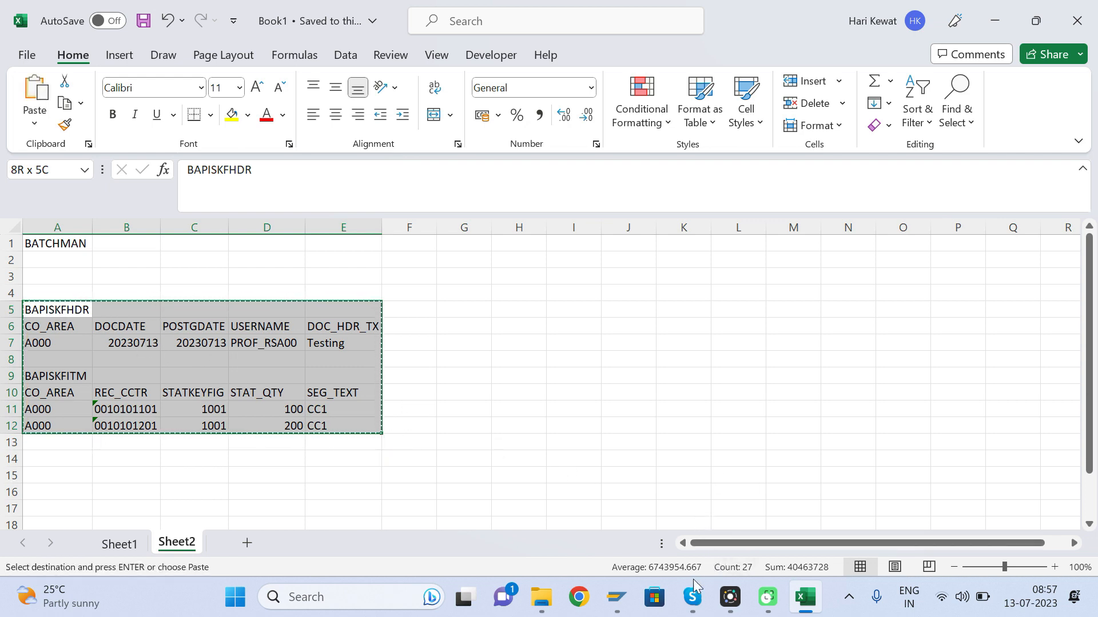
Open the SKF text file on the desktop, replace all its content with the copied cells, and close it.
{"action": "key", "text": "super+d"}
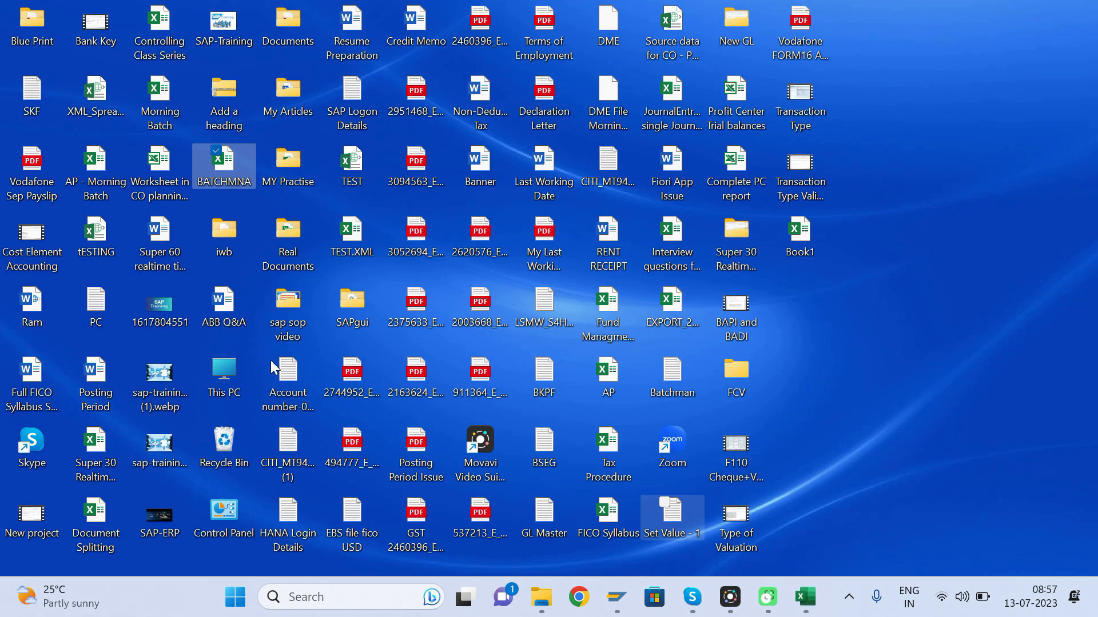
{"action": "left_click", "coordinate": [32, 112]}
{"action": "double_click", "coordinate": [32, 111]}
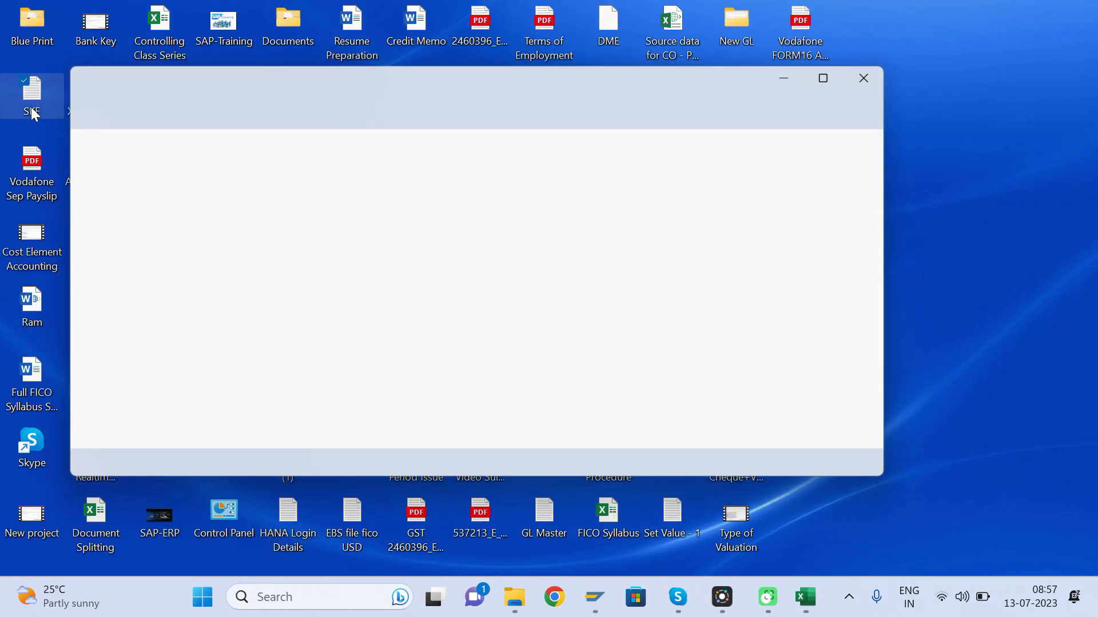
{"action": "key", "text": "ctrl+a"}
{"action": "key", "text": "Delete"}
{"action": "key", "text": "ctrl+v"}
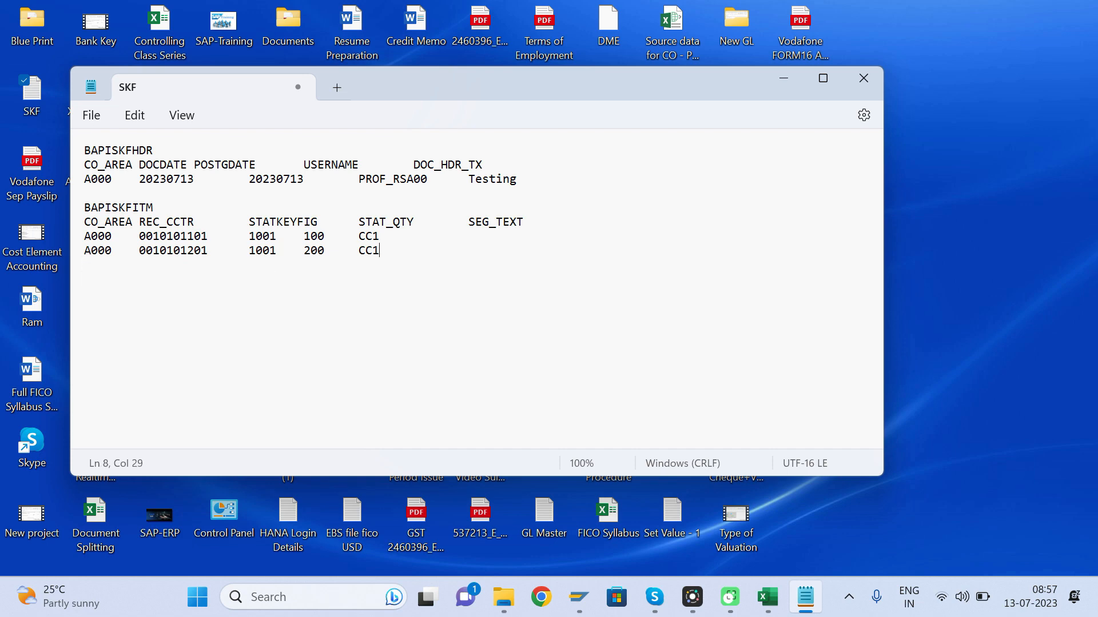
{"action": "left_click", "coordinate": [862, 82]}
Switch to SAP's Transfer Data to Controlling session, run the transfer in Test mode, review the messages and return to the selection screen.
{"action": "mouse_move", "coordinate": [618, 601]}
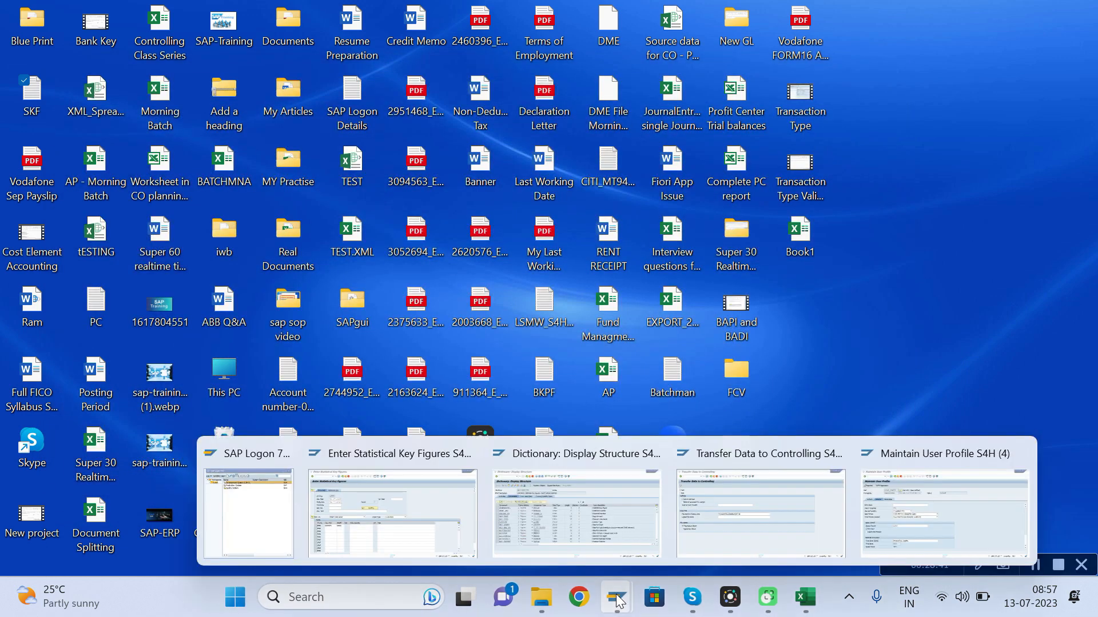
{"action": "left_click", "coordinate": [793, 498]}
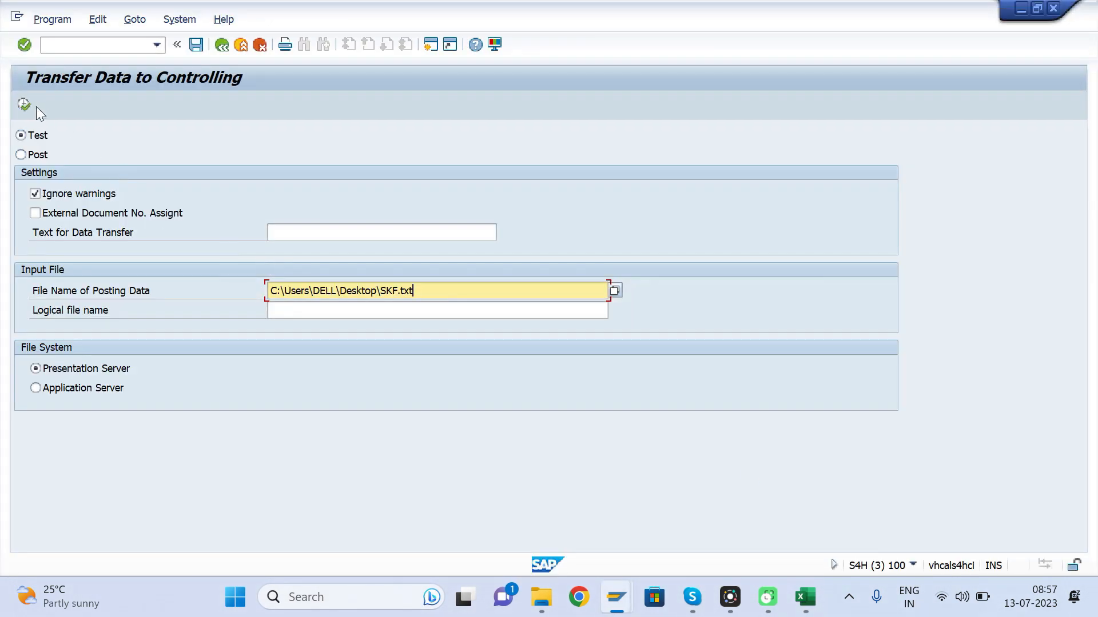
{"action": "left_click", "coordinate": [25, 104]}
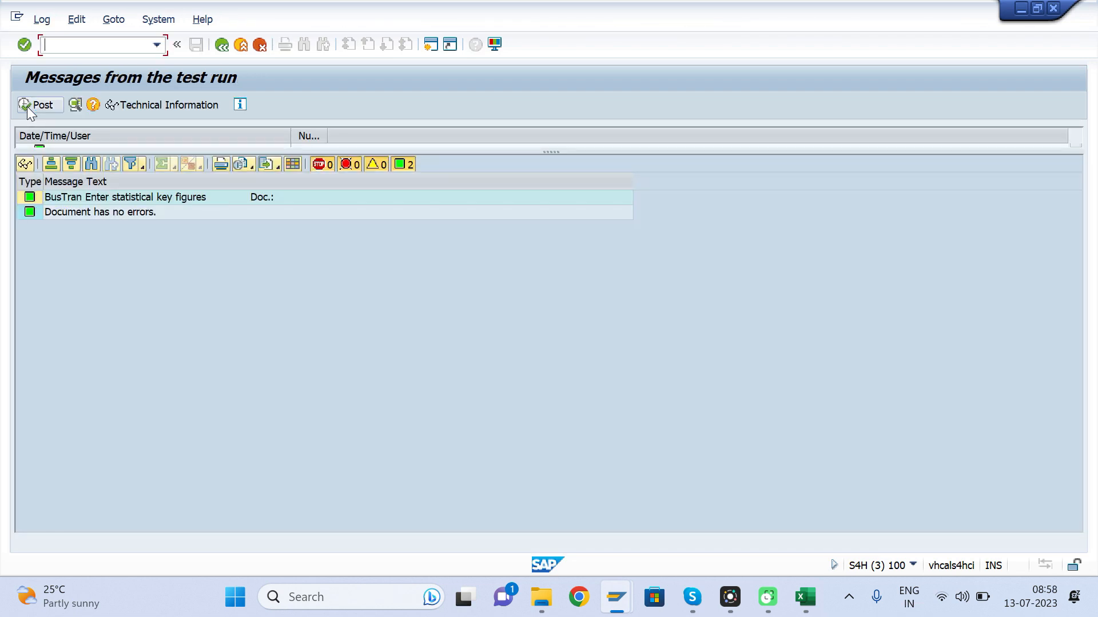
{"action": "left_click", "coordinate": [217, 391]}
{"action": "left_click", "coordinate": [221, 46]}
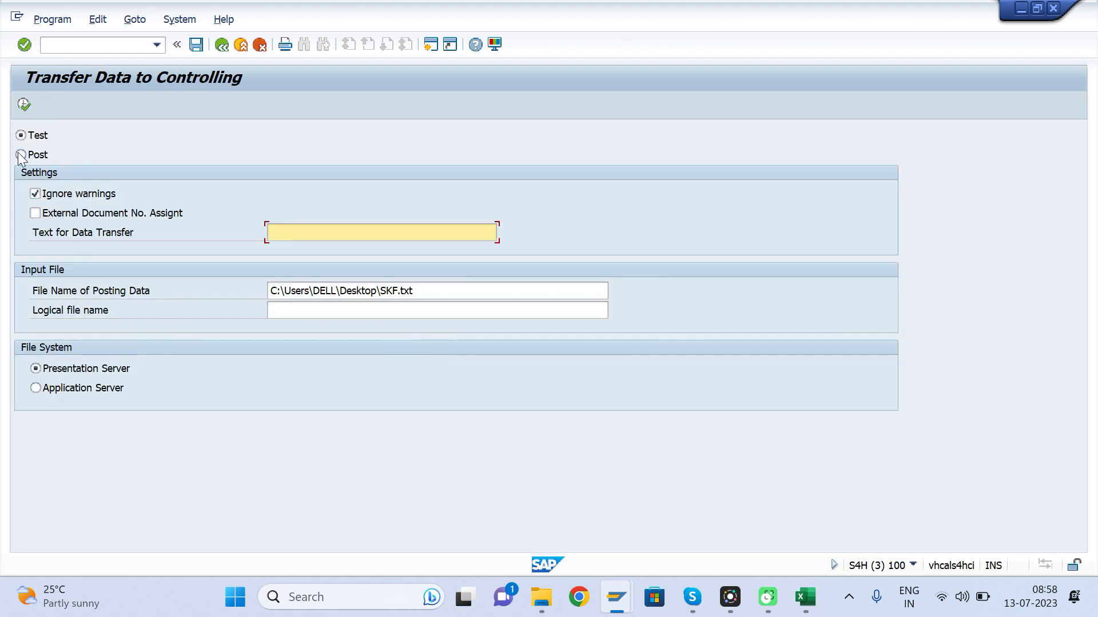
Run the transfer in Post mode and request the long text of the document posting message.
{"action": "left_click", "coordinate": [21, 155]}
{"action": "left_click", "coordinate": [25, 104]}
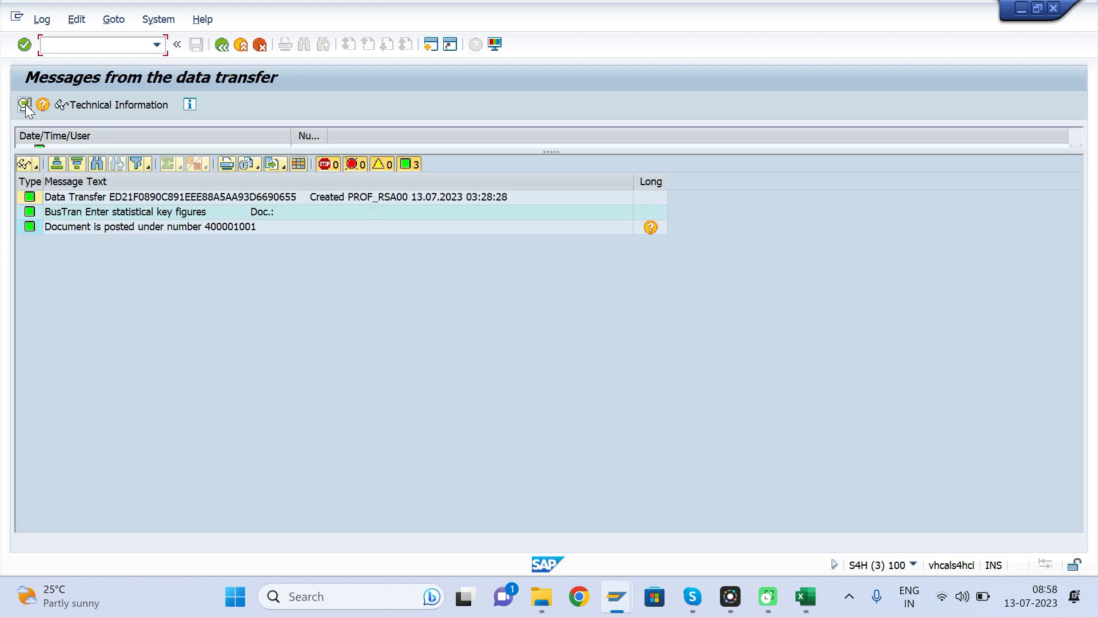
{"action": "left_click", "coordinate": [252, 234]}
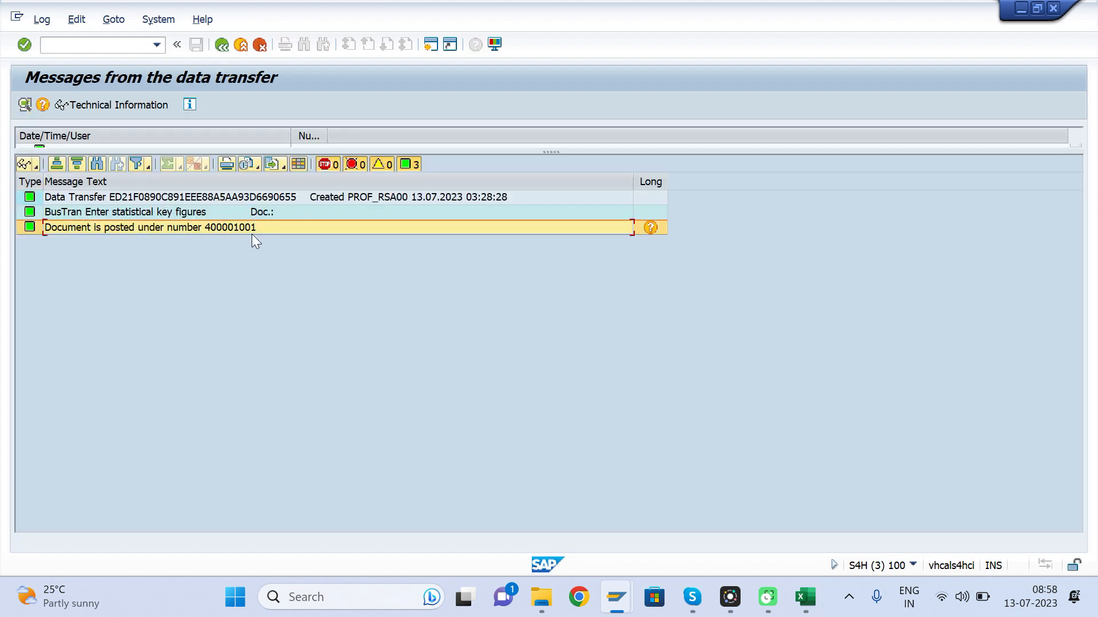
{"action": "left_click", "coordinate": [652, 228]}
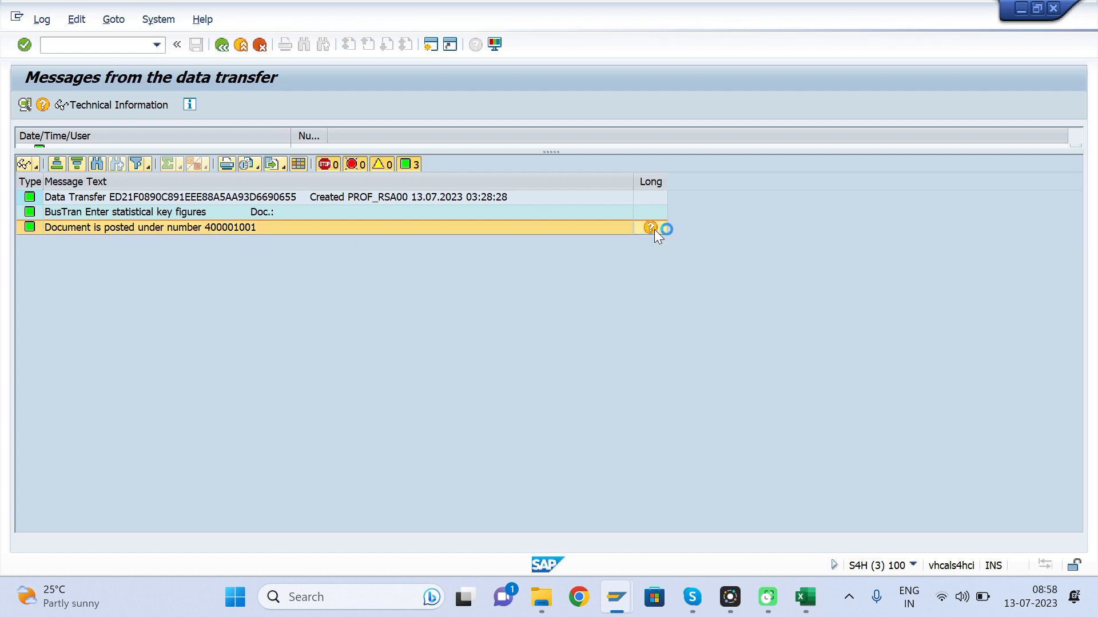
Switch to the Enter Statistical Key Figures session and exit it to the SAP Easy Access menu.
{"action": "mouse_move", "coordinate": [623, 603]}
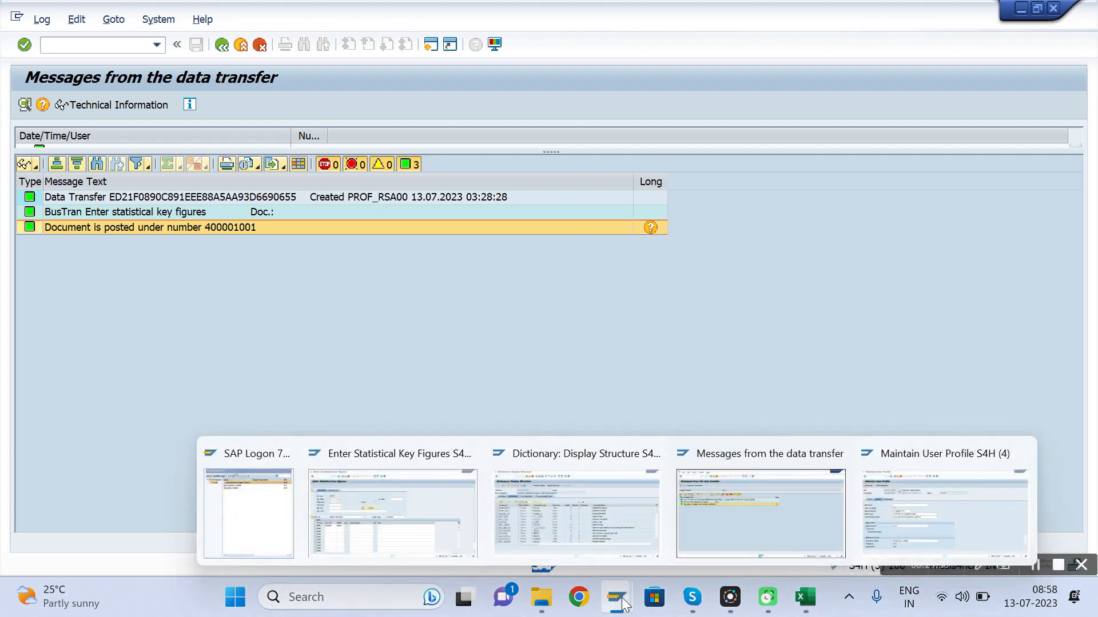
{"action": "left_click", "coordinate": [432, 471]}
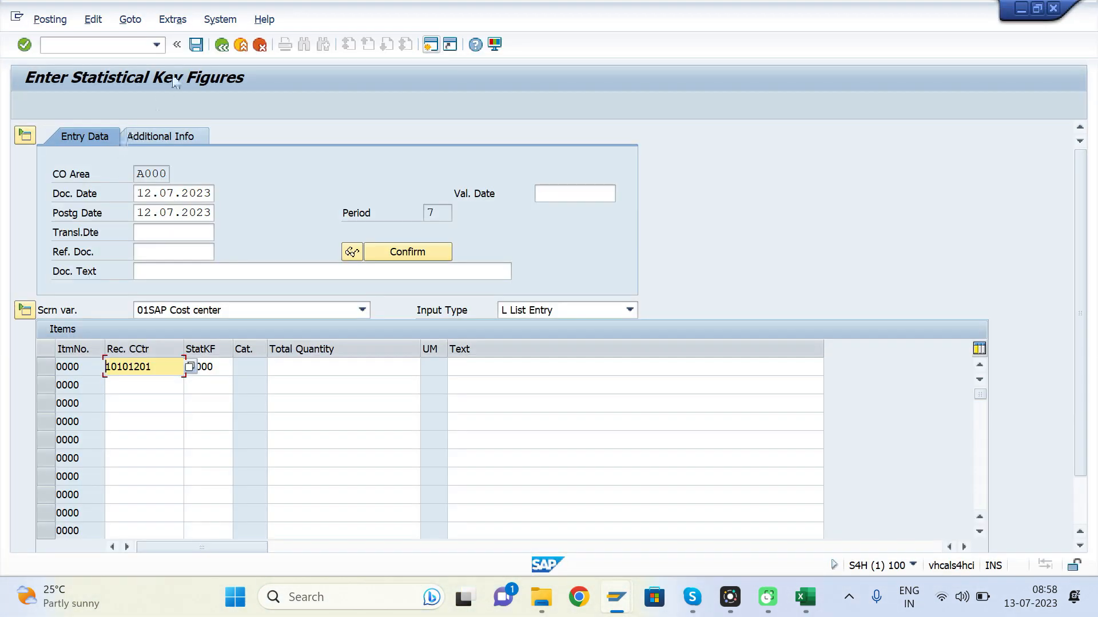
{"action": "left_click", "coordinate": [241, 45]}
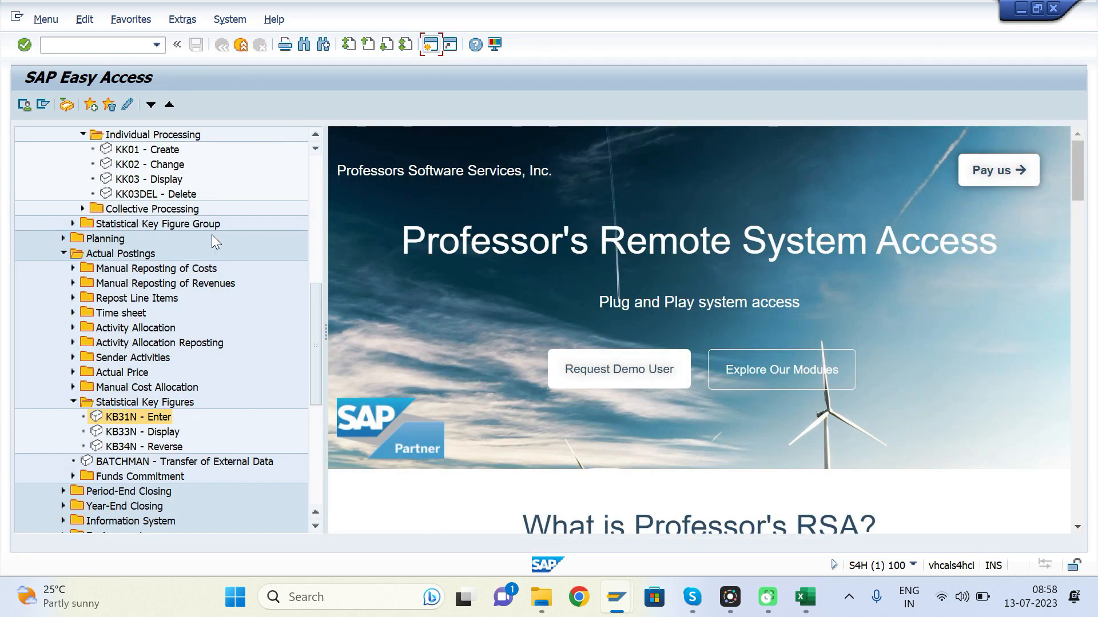
Display statistical key figure document 400001001 with transaction KB33N, using the document number copied from the posting message.
{"action": "double_click", "coordinate": [156, 435]}
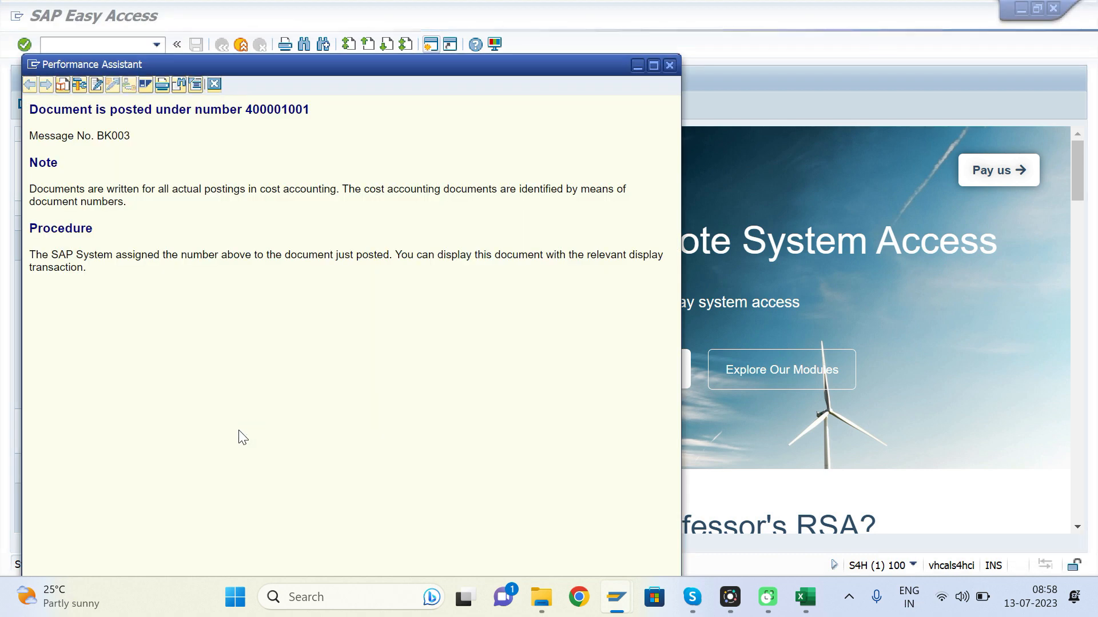
{"action": "double_click", "coordinate": [294, 110]}
{"action": "key", "text": "alt+Tab"}
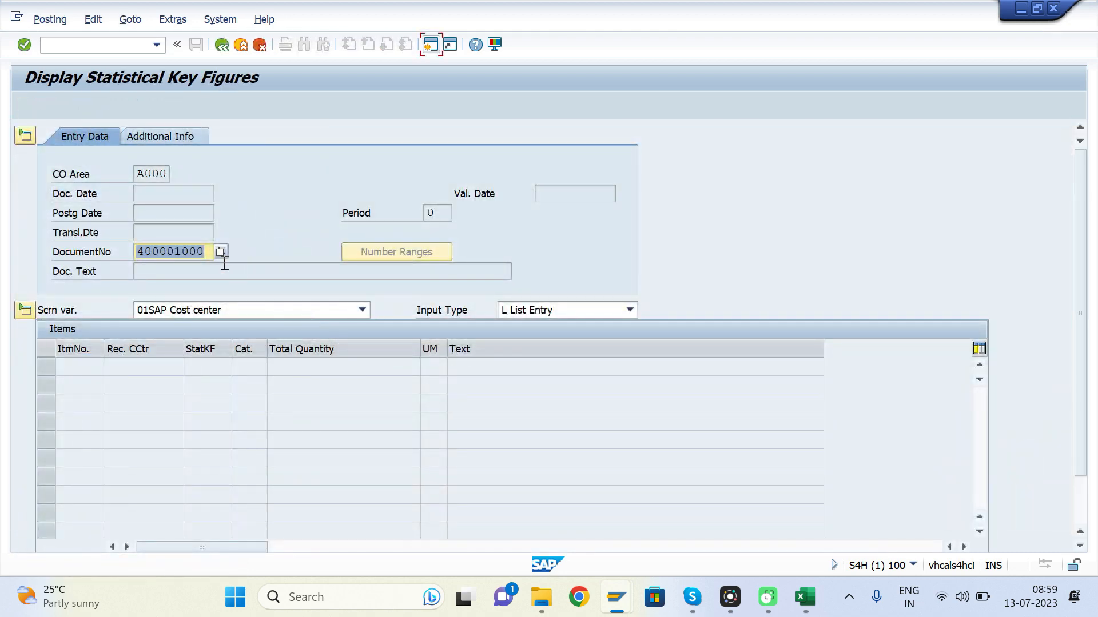
{"action": "key", "text": "ctrl+v"}
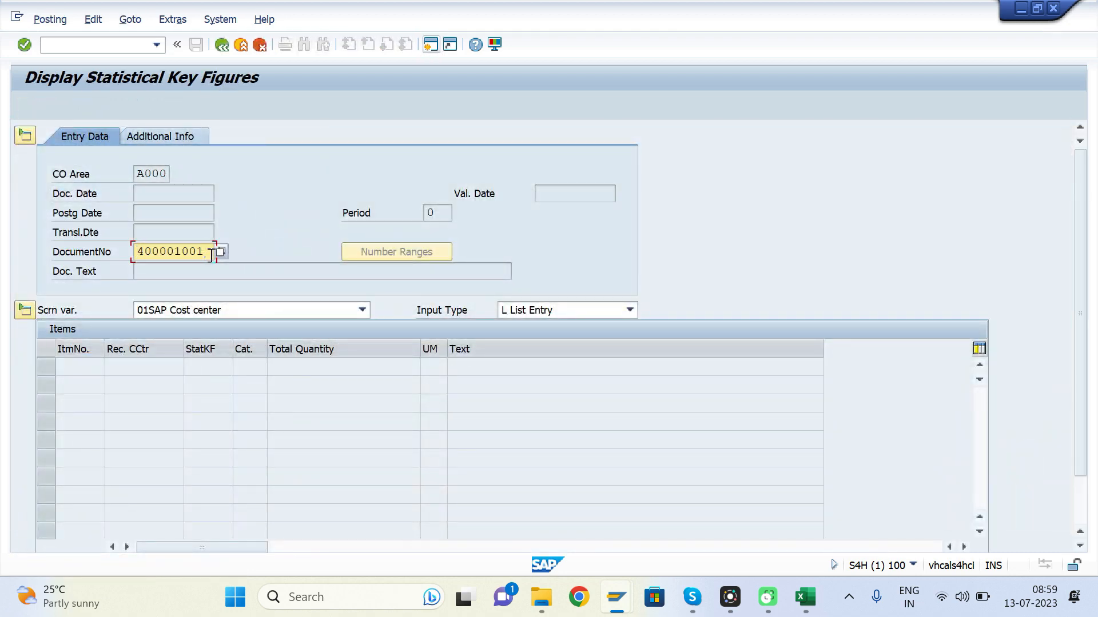
{"action": "key", "text": "Return"}
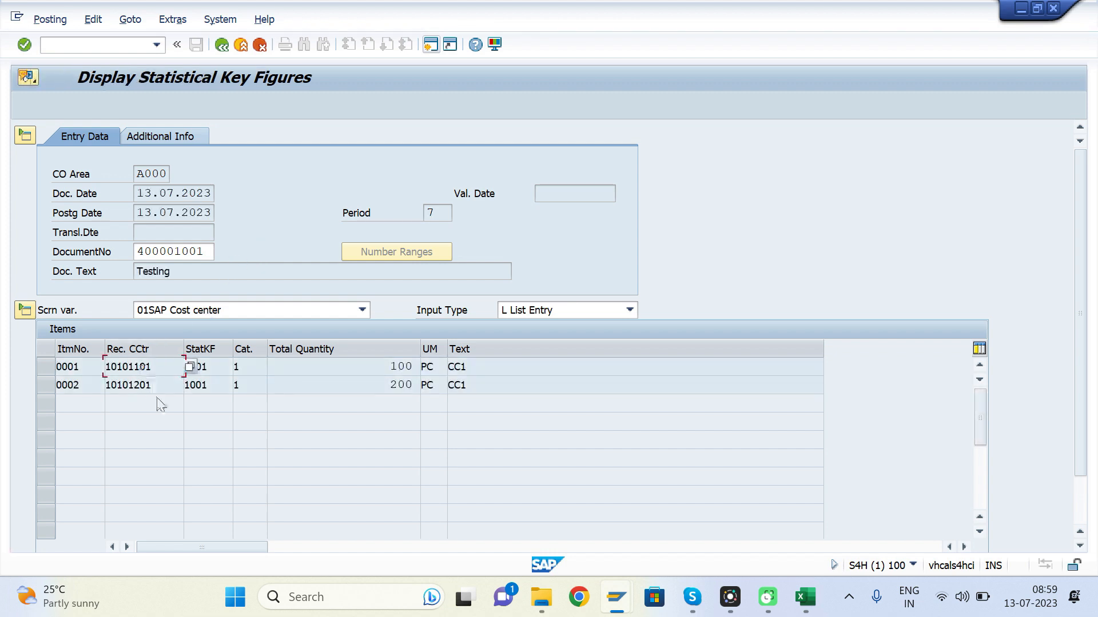
Check the document date, posting date and translation date of the displayed statistical key figure document.
{"action": "left_click", "coordinate": [213, 193]}
{"action": "left_click_drag", "start_coordinate": [213, 193], "coordinate": [140, 194]}
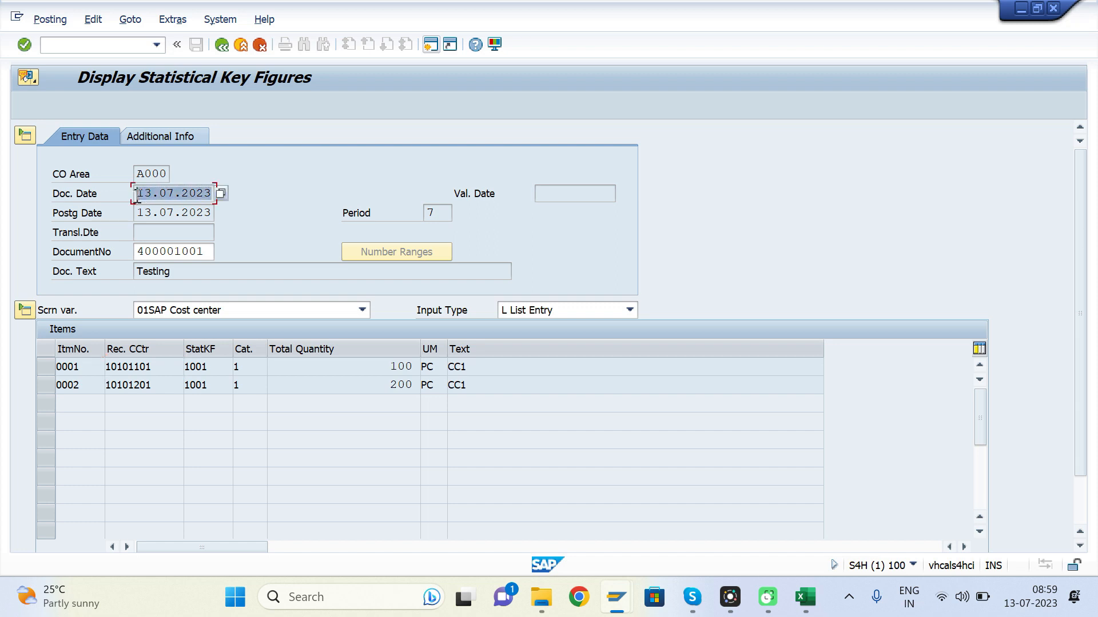
{"action": "left_click_drag", "start_coordinate": [139, 213], "coordinate": [222, 216]}
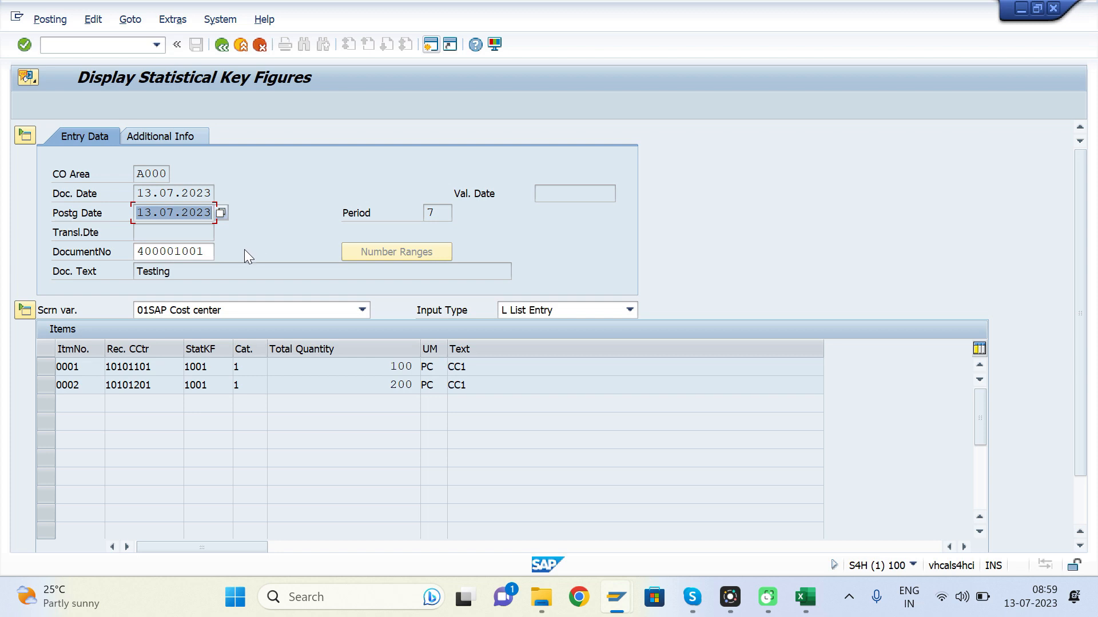
{"action": "left_click", "coordinate": [202, 232]}
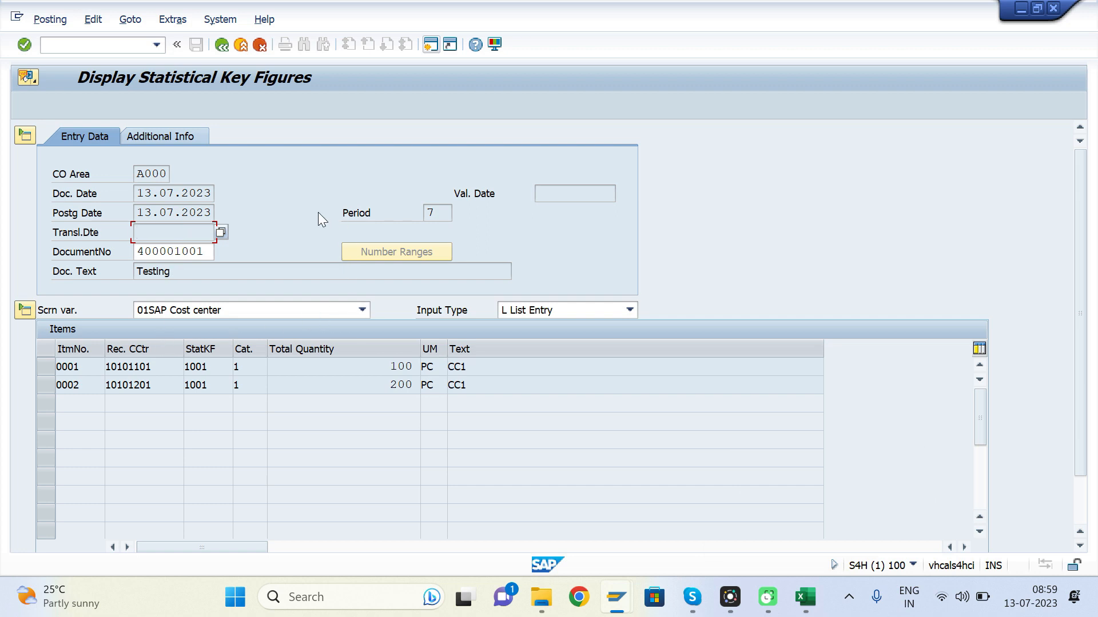
Switch to the Book1 workbook in Excel and review Sheet2's receiver cost center in the first item row and the BATCHMAN heading.
{"action": "mouse_move", "coordinate": [805, 597]}
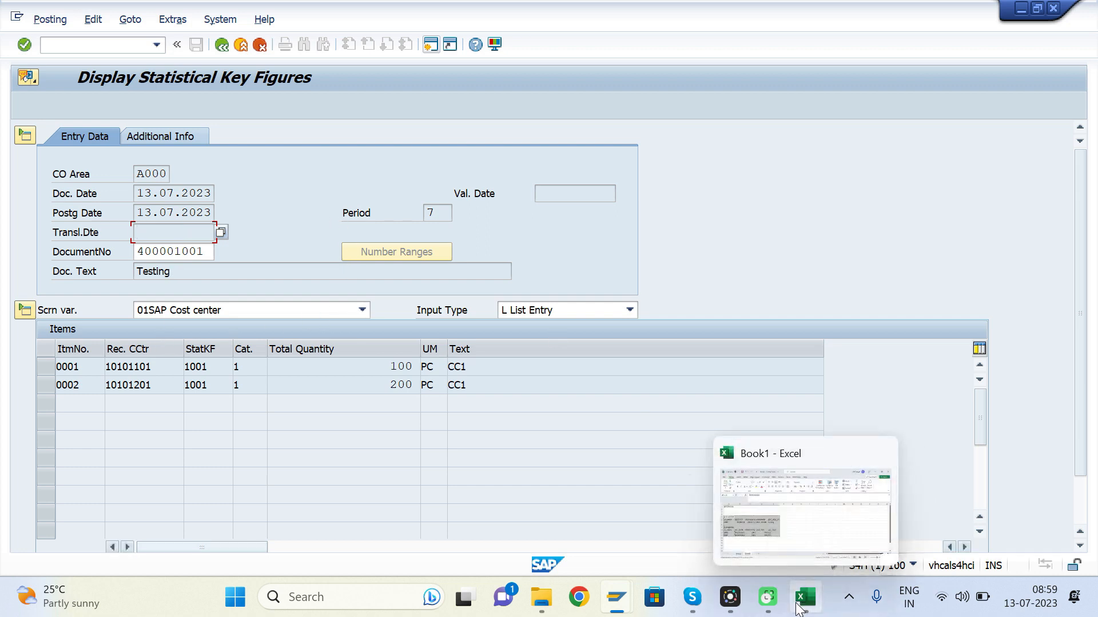
{"action": "left_click", "coordinate": [809, 524]}
{"action": "left_click", "coordinate": [457, 412]}
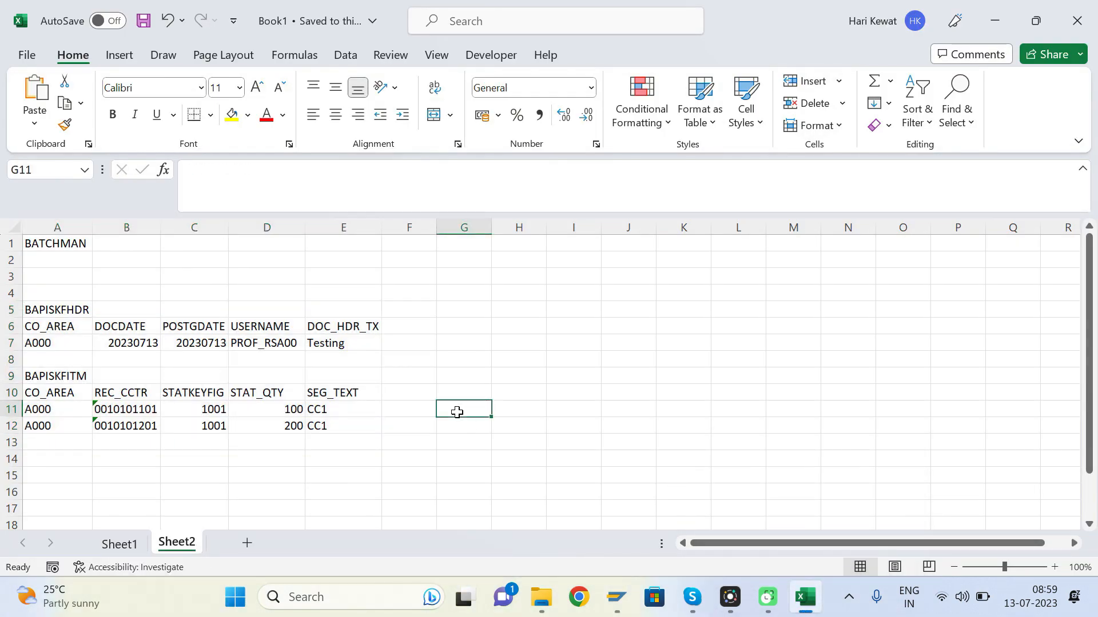
{"action": "key", "text": "Left"}
{"action": "key", "text": "Left"}
{"action": "key", "text": "Left"}
{"action": "key", "text": "Left"}
{"action": "key", "text": "Left"}
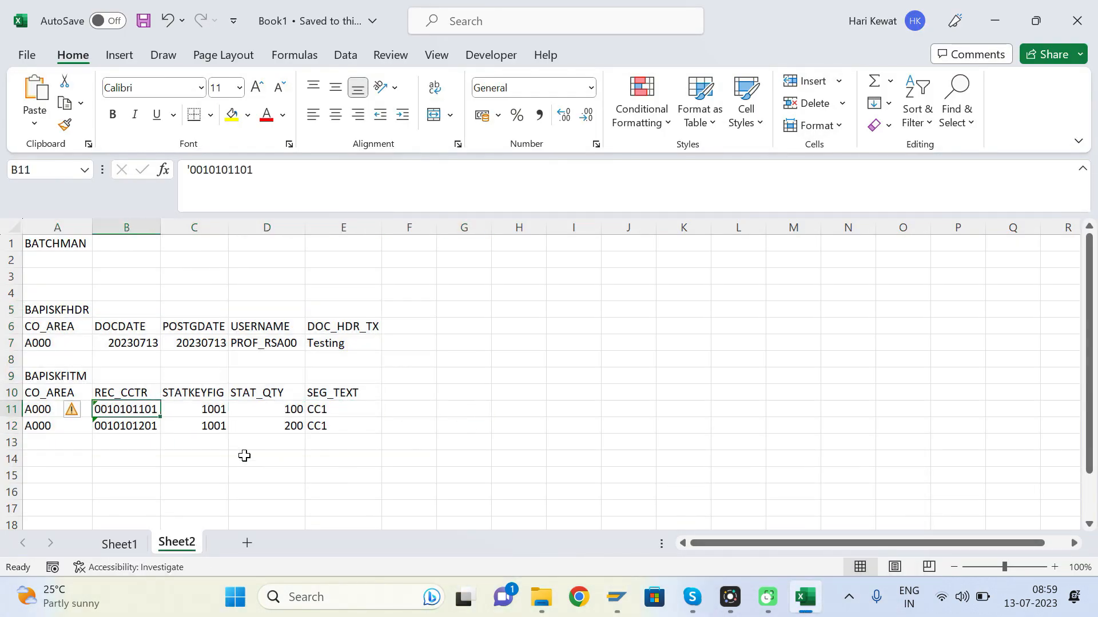
{"action": "left_click", "coordinate": [60, 246]}
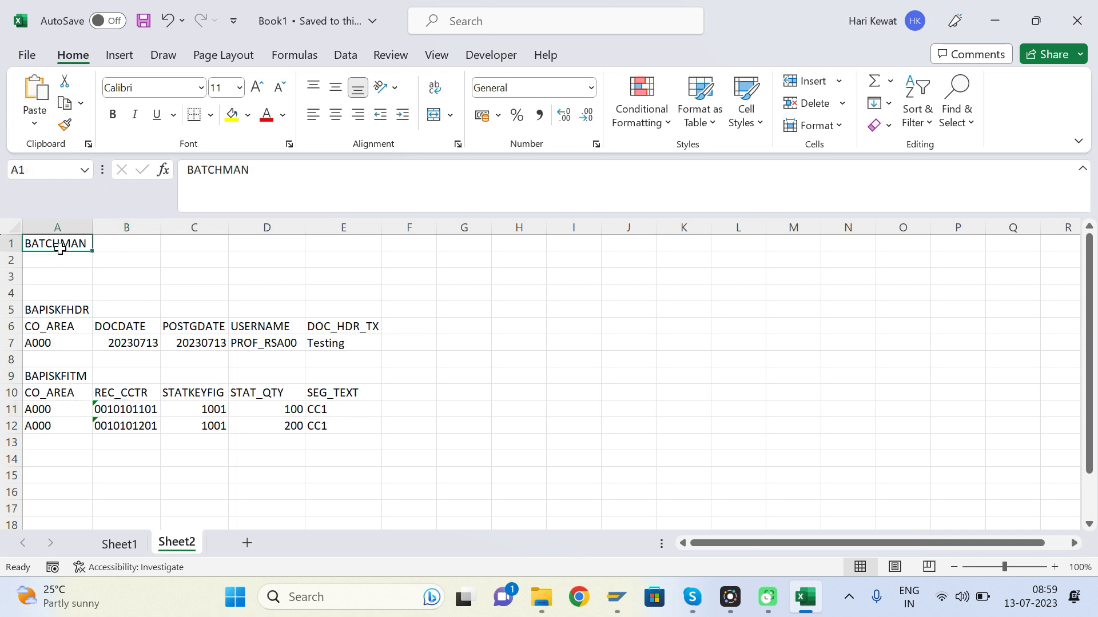